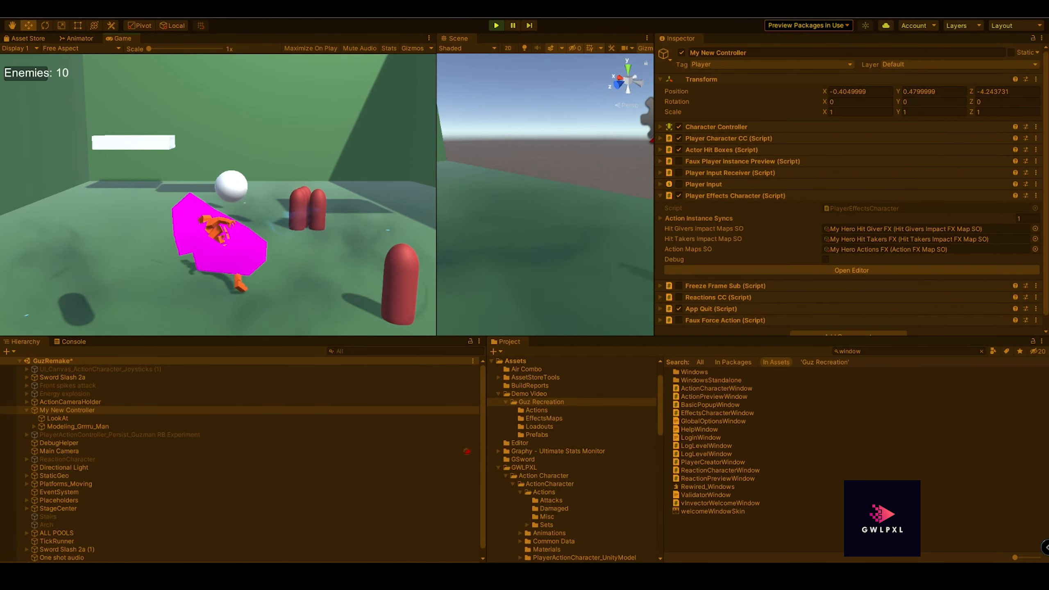
# Step: Playtest the character's movement around the enemies in the running scene, and exit play mode
pyautogui.press('a')
pyautogui.press('d')
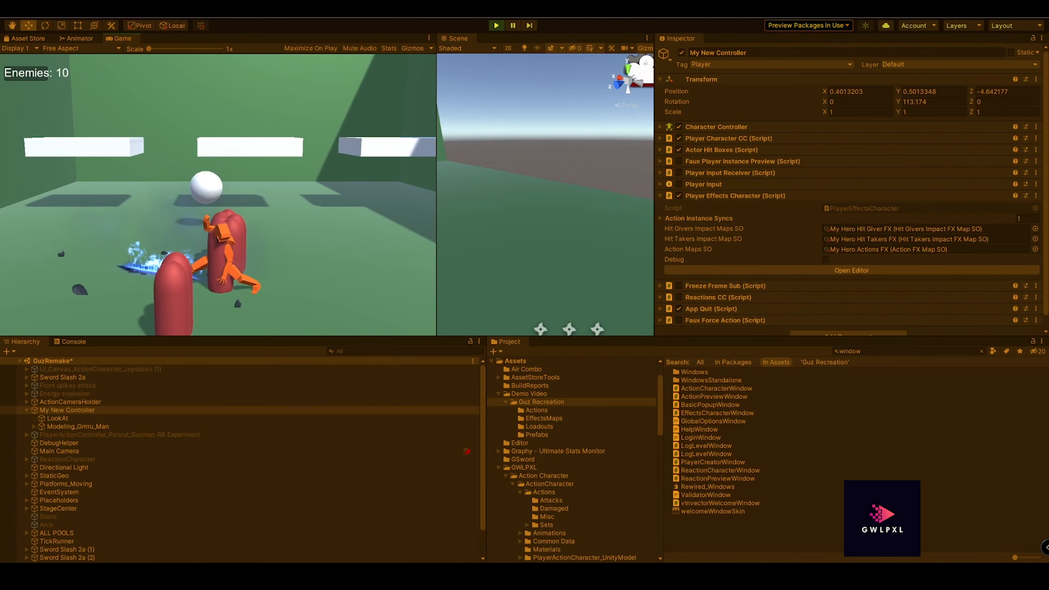
pyautogui.press('a')
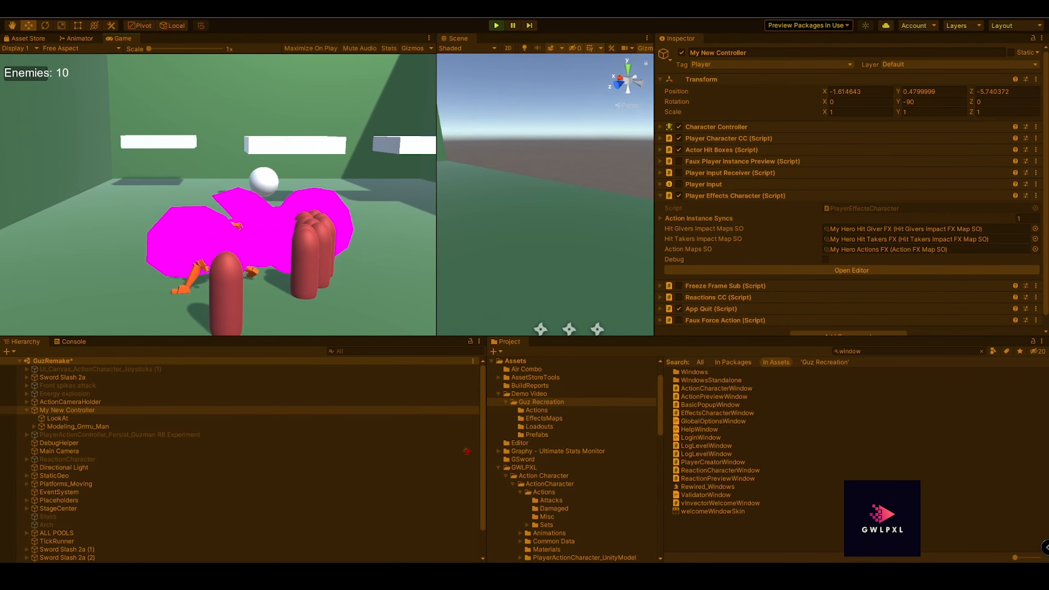
pyautogui.press('w')
pyautogui.press('d')
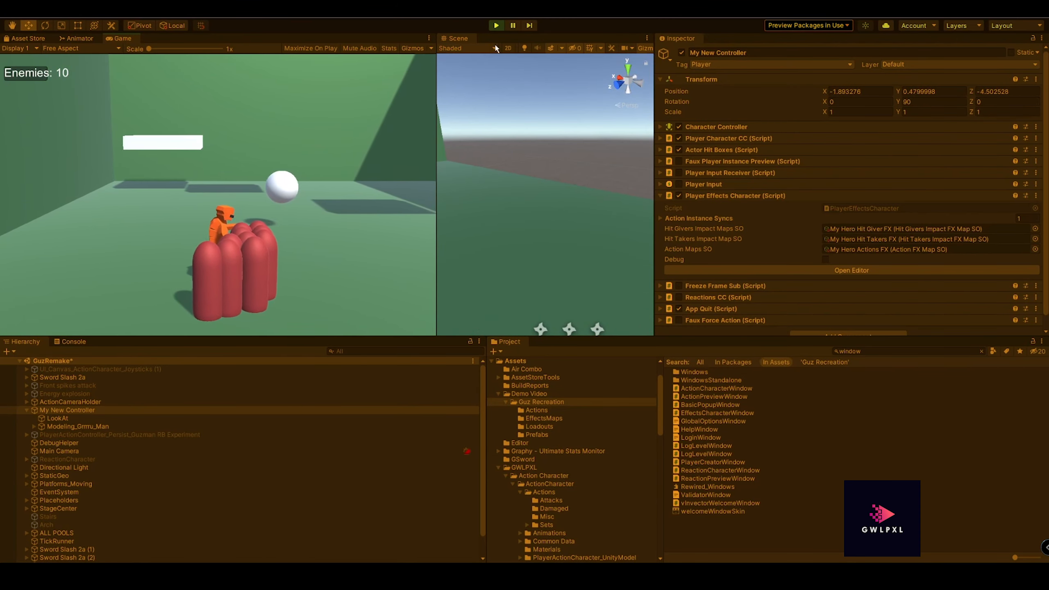
pyautogui.hotkey('ctrl', 'p')
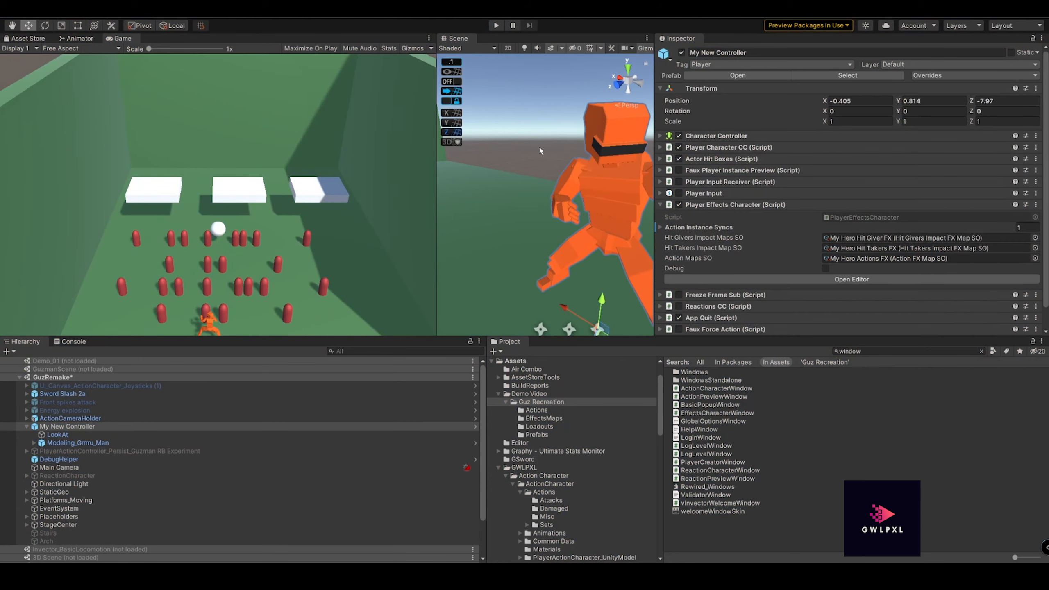
# Step: Examine the Player Effects Character settings on My New Controller, including its Sword_Weak action instance sync
pyautogui.click(735, 205)
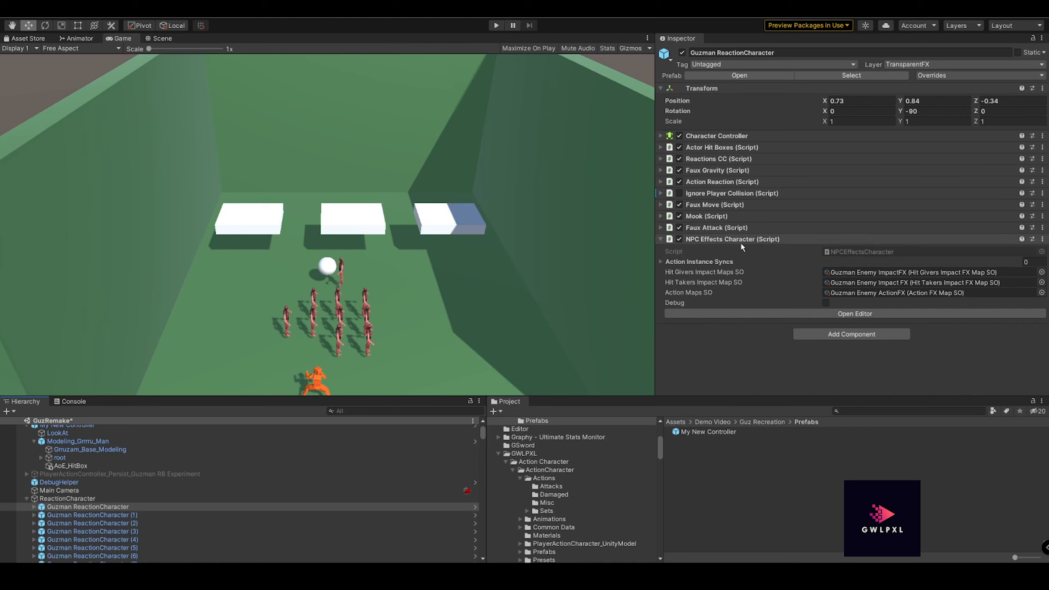
pyautogui.scroll(3, 194, 500)
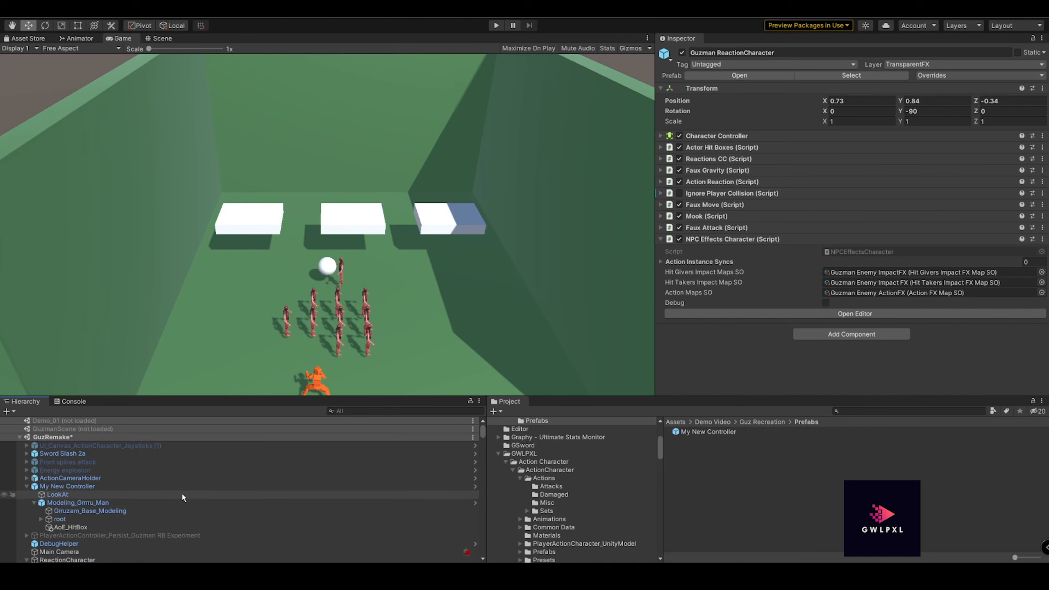
pyautogui.click(132, 485)
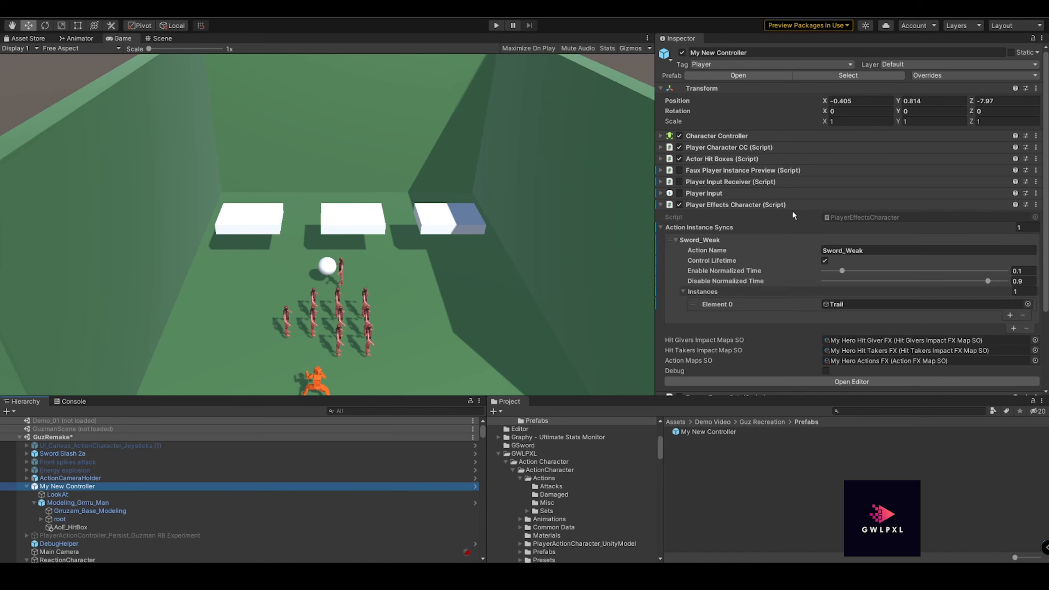
pyautogui.click(774, 207)
# Step: Review the hit giver hit boxes and group hit box enabler in My New Controller's Actor Hit Boxes component
pyautogui.click(760, 159)
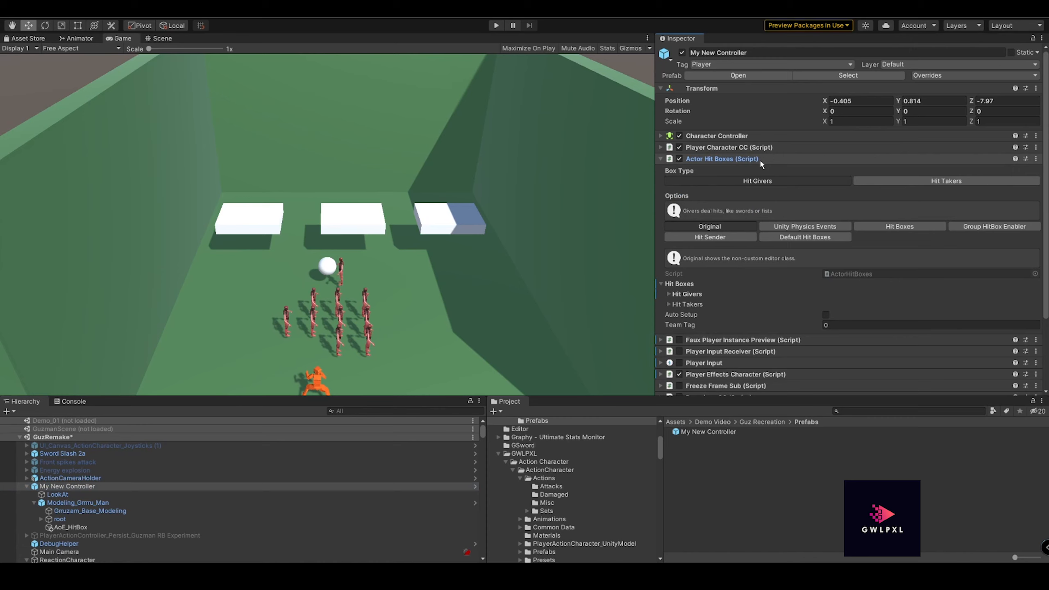
pyautogui.click(900, 227)
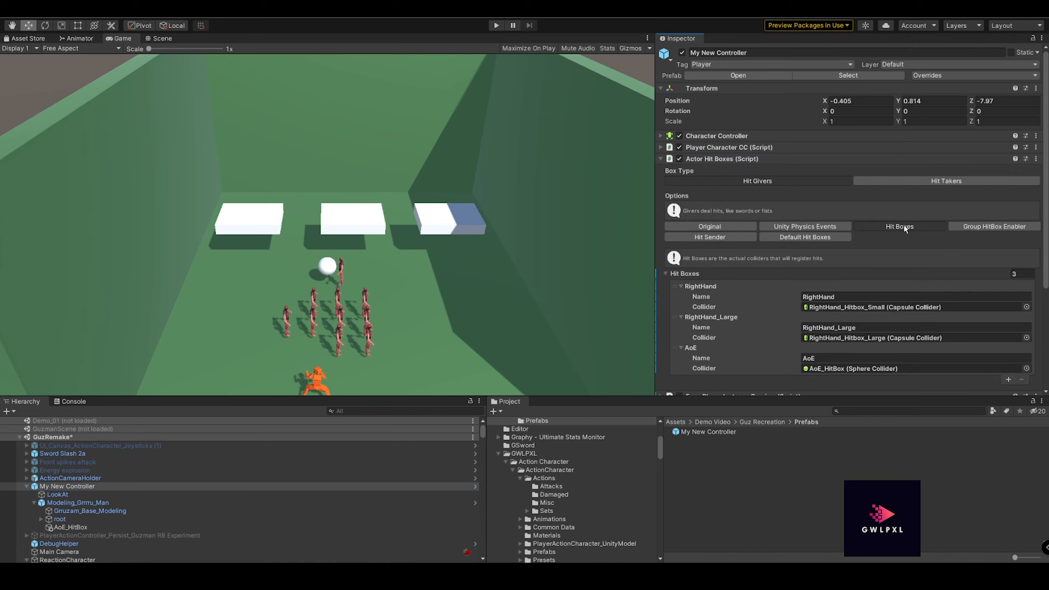
pyautogui.click(994, 227)
pyautogui.click(900, 227)
pyautogui.scroll(-3, 110, 497)
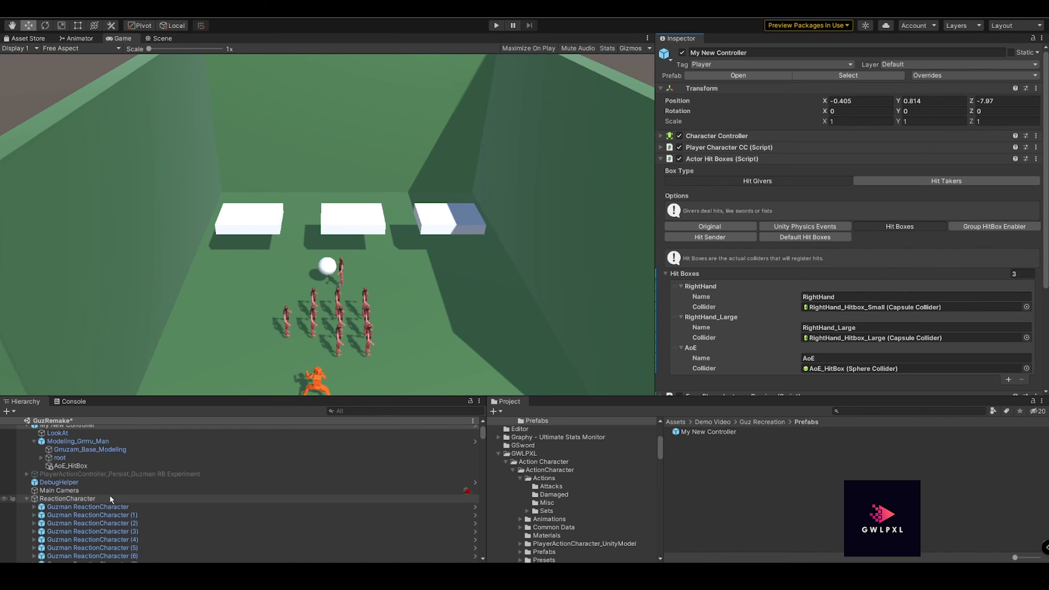
pyautogui.click(702, 158)
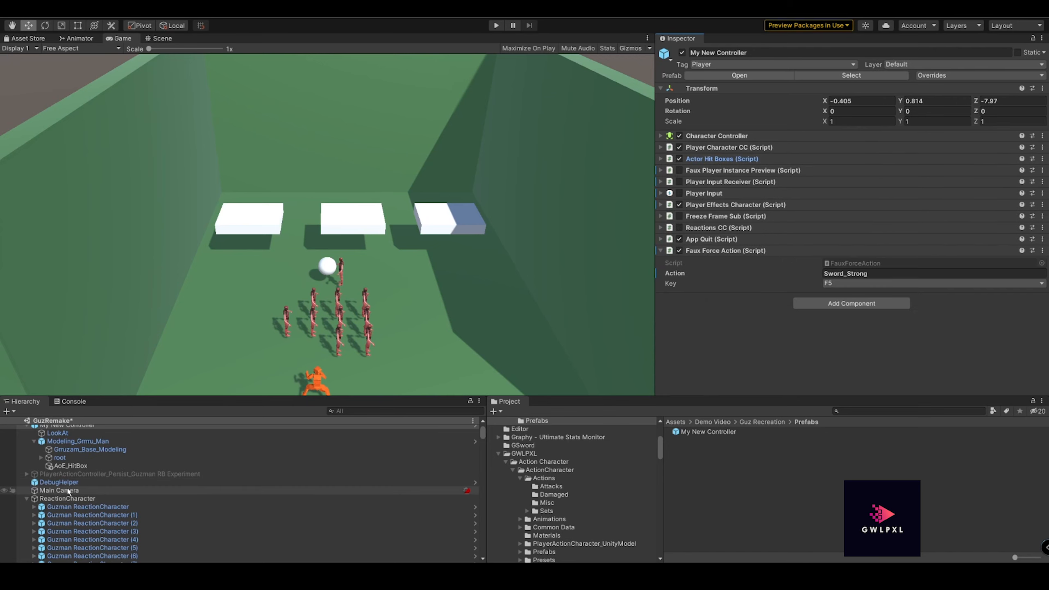
pyautogui.scroll(-2, 69, 492)
pyautogui.click(89, 478)
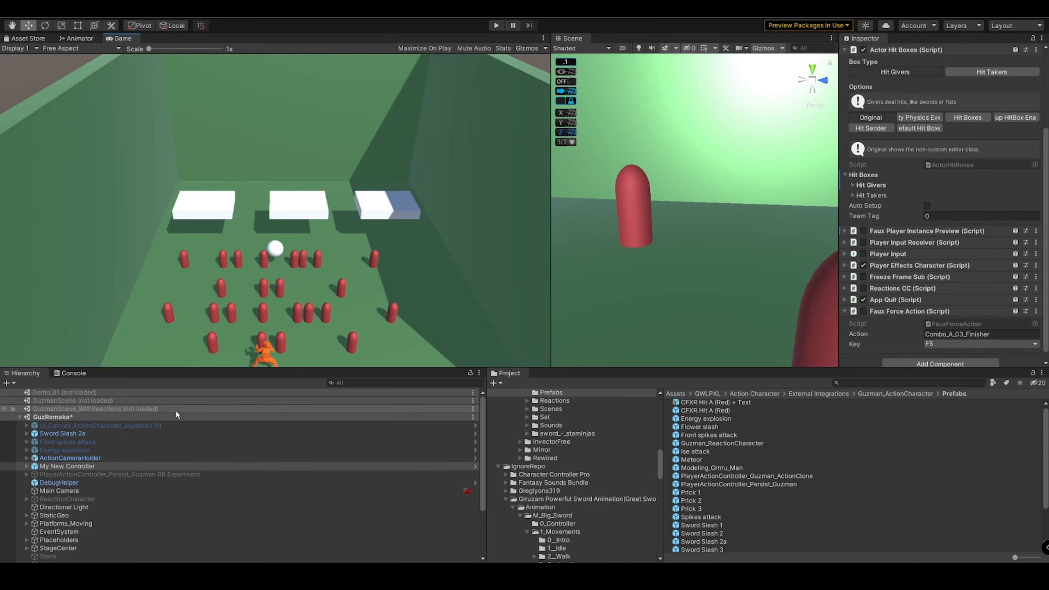
# Step: Save the GuzRemake scene and activate the UI_Canvas_ActionCharacter_Joysticks (1) object
pyautogui.click(152, 417)
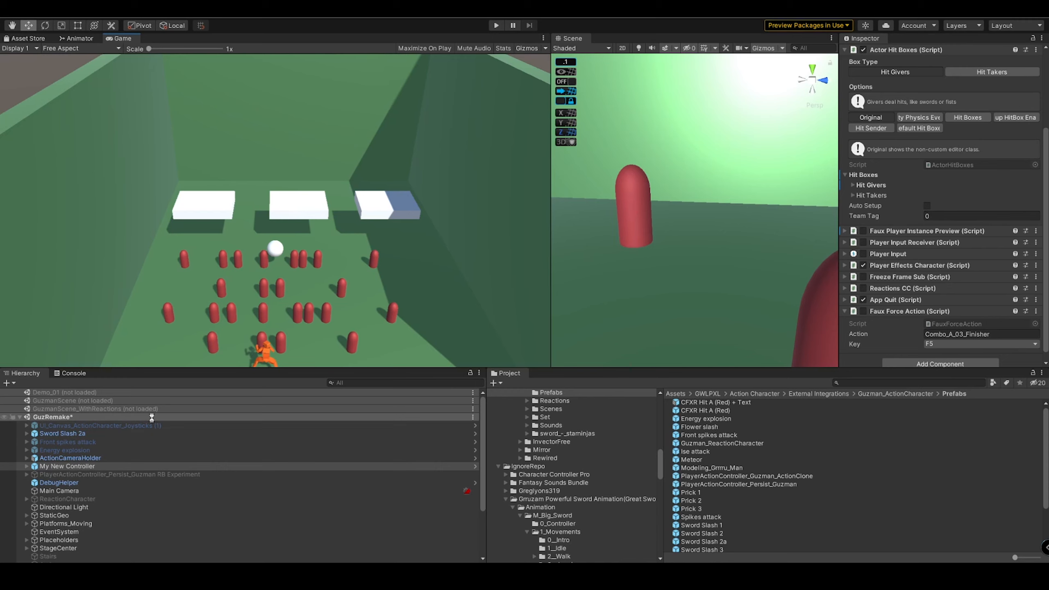
pyautogui.hotkey('ctrl', 's')
pyautogui.click(149, 426)
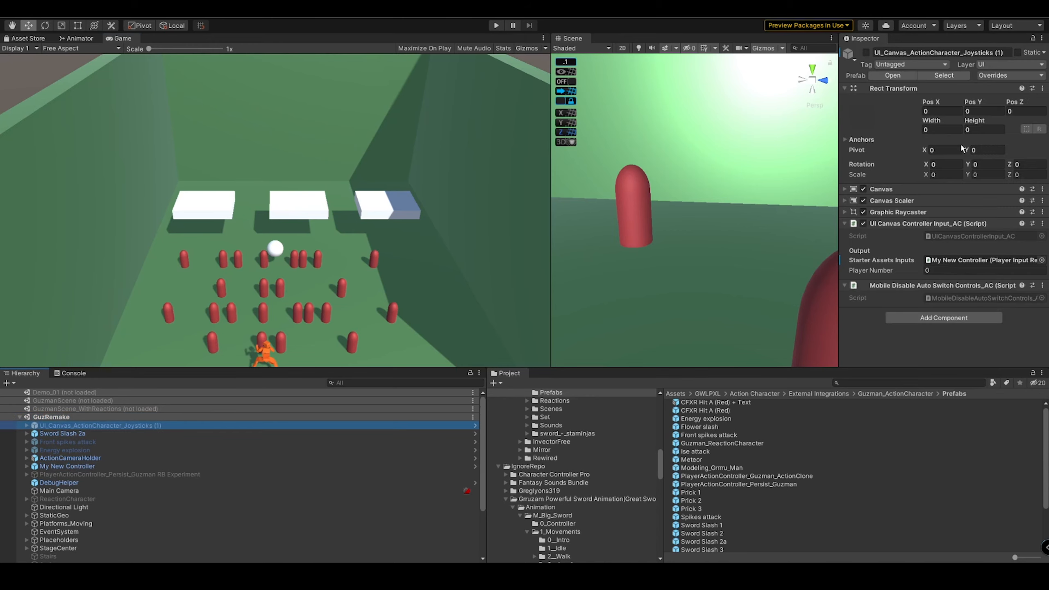
pyautogui.moveTo(817, 131); pyautogui.dragTo(742, 124)
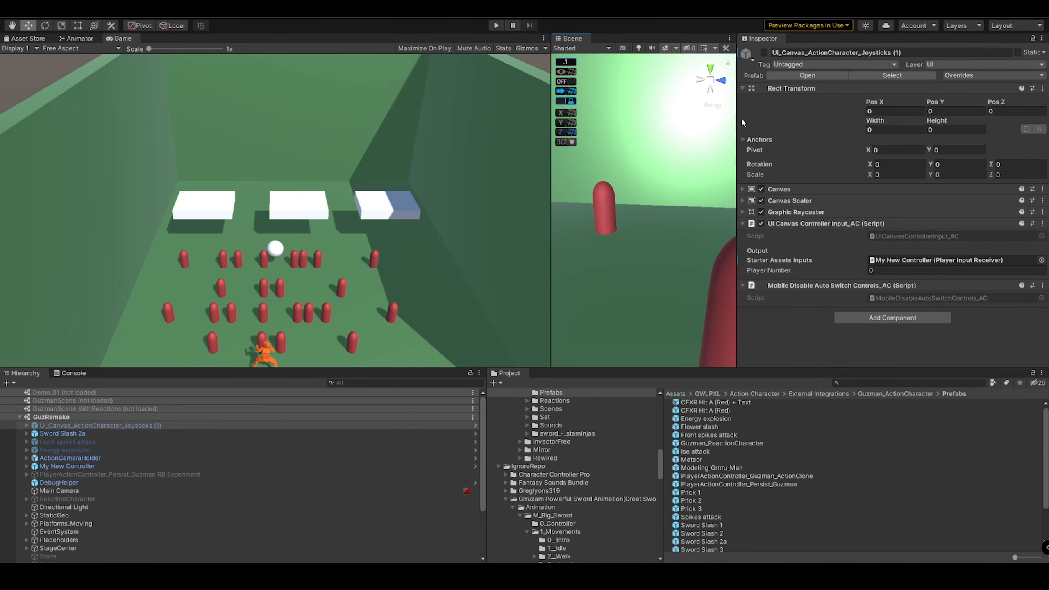
pyautogui.click(764, 53)
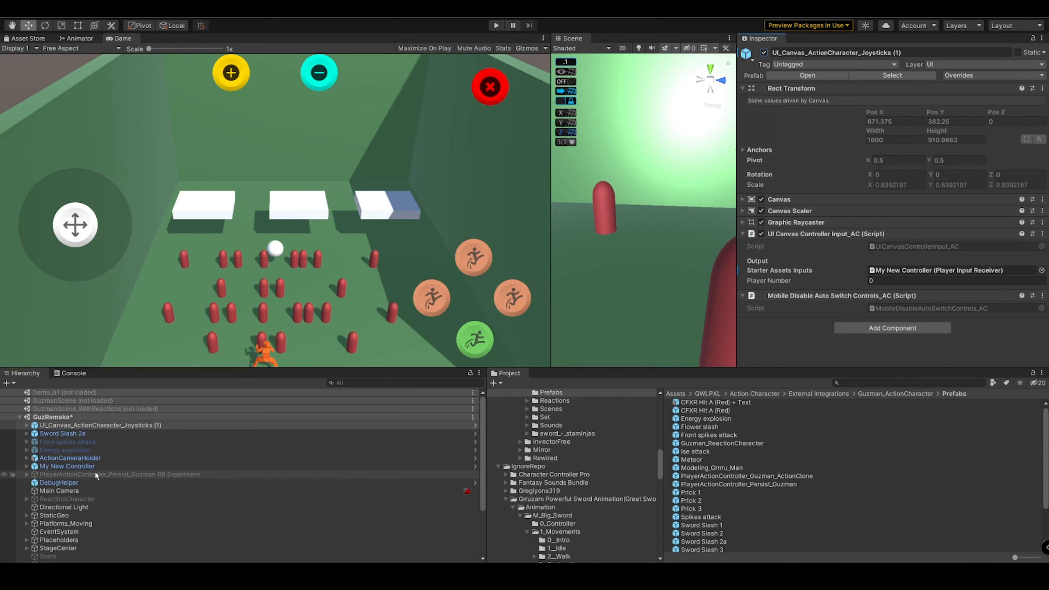
# Step: Set the Input Wrapper in My New Controller's Player Character CC component to Player One New Unity Input
pyautogui.click(83, 466)
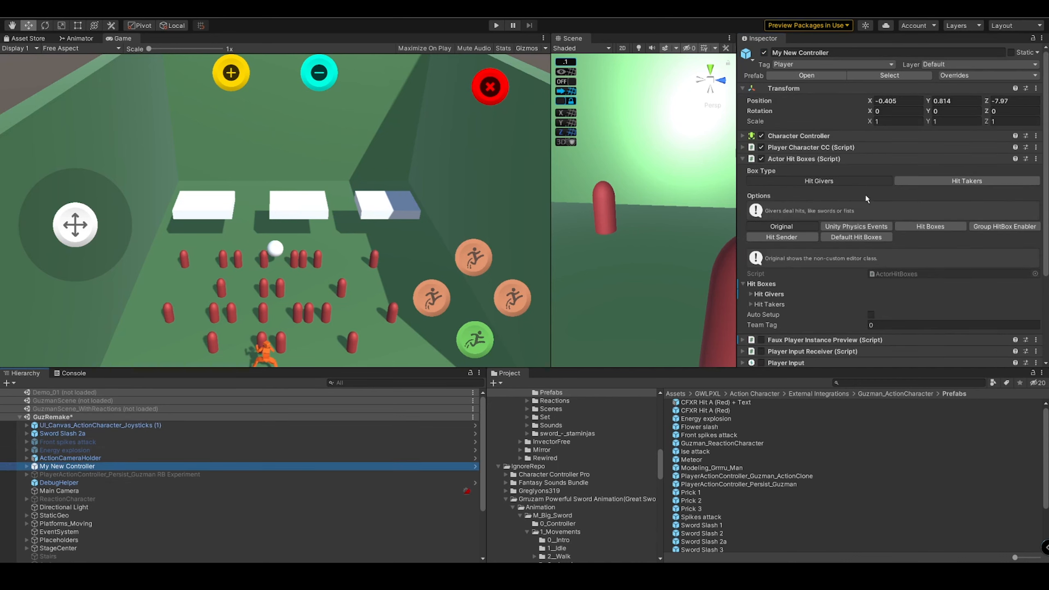
pyautogui.click(831, 161)
pyautogui.click(830, 148)
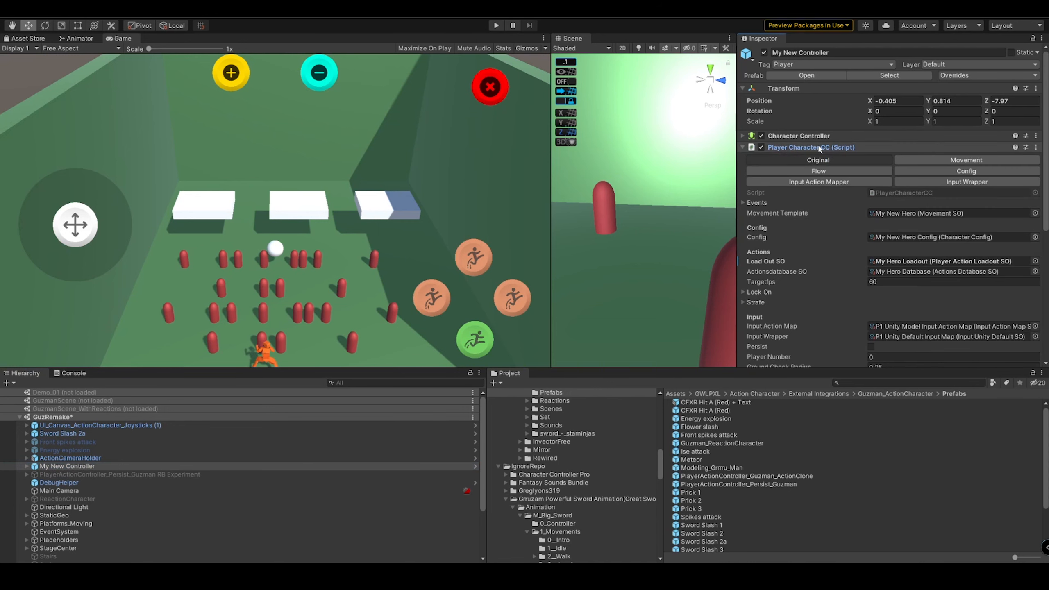
pyautogui.scroll(-3, 820, 178)
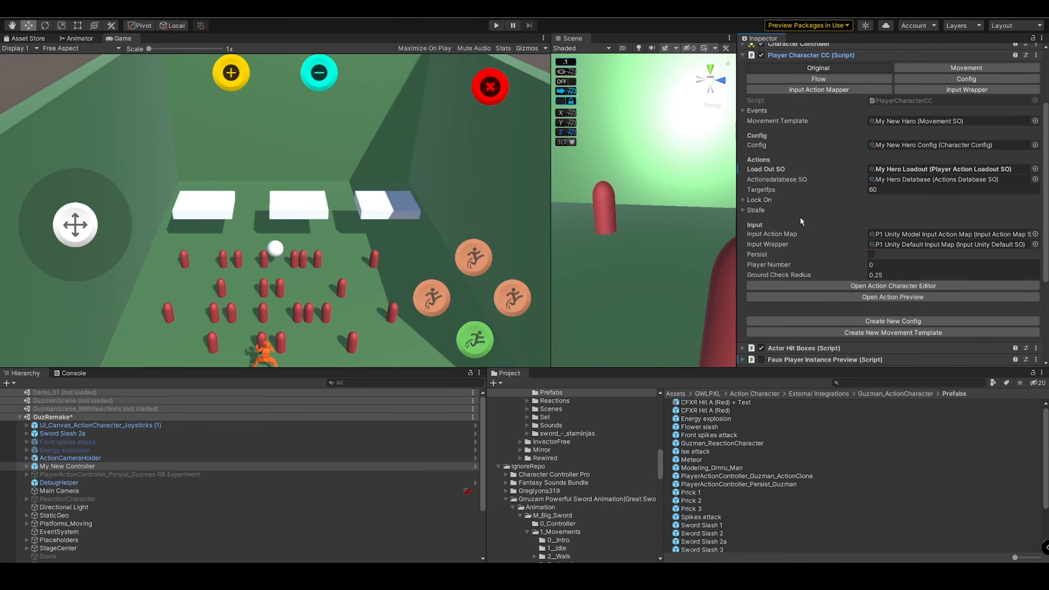
pyautogui.click(1036, 245)
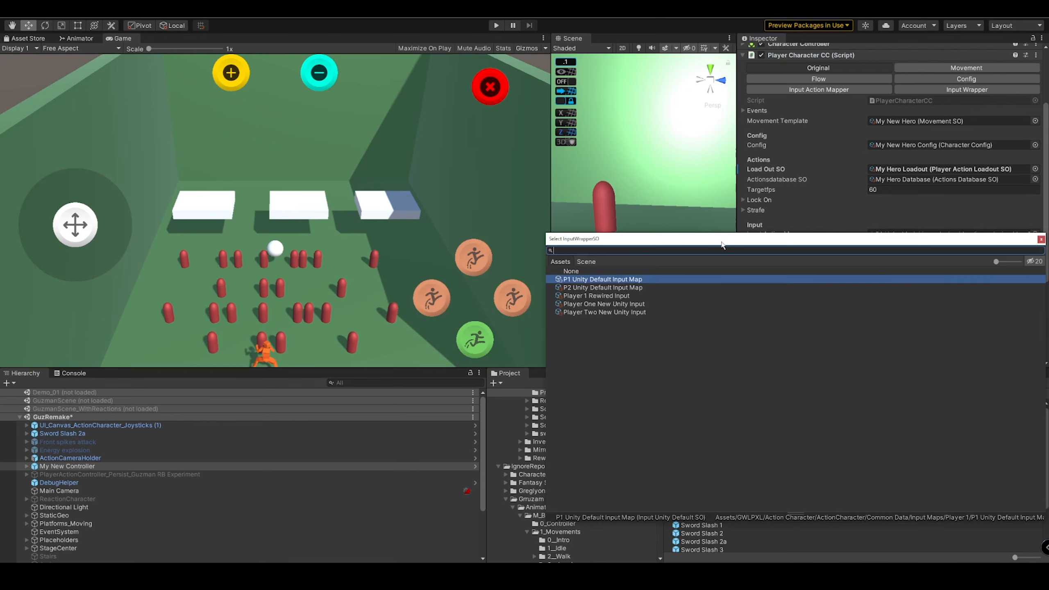
pyautogui.moveTo(722, 244); pyautogui.dragTo(544, 257)
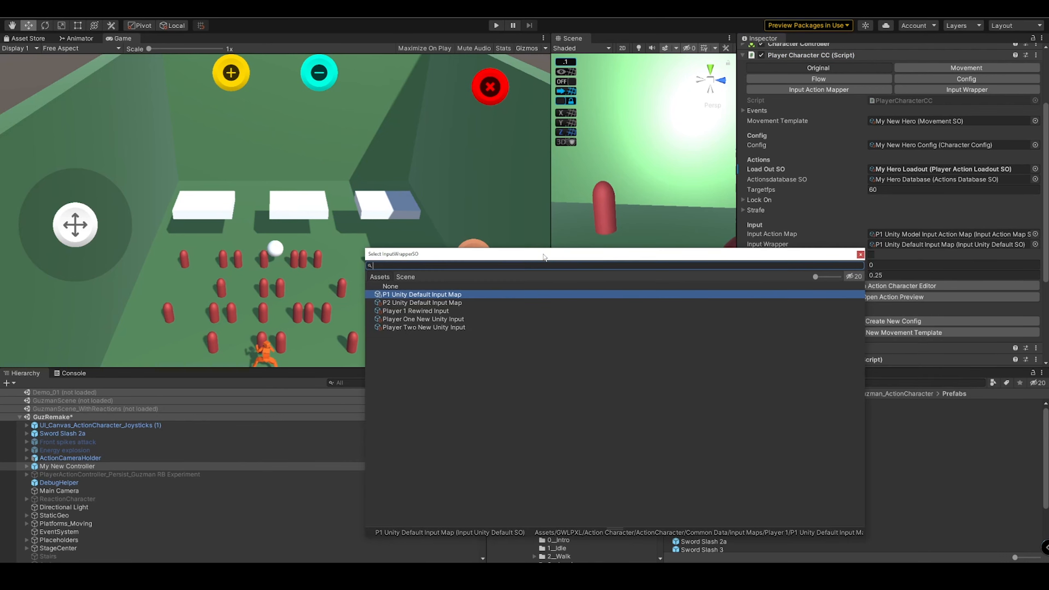
pyautogui.doubleClick(445, 319)
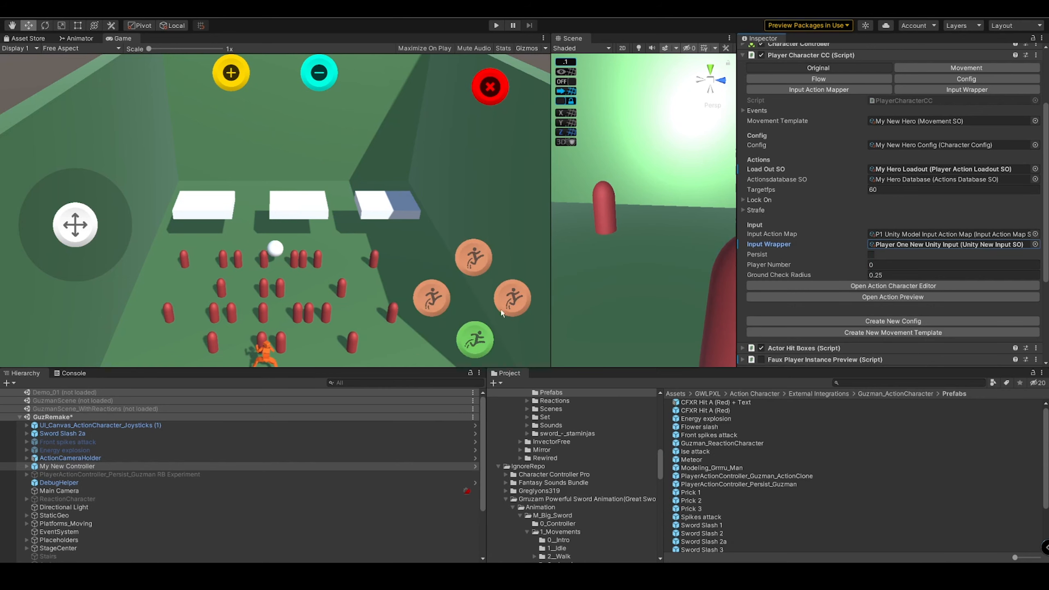
pyautogui.click(1036, 234)
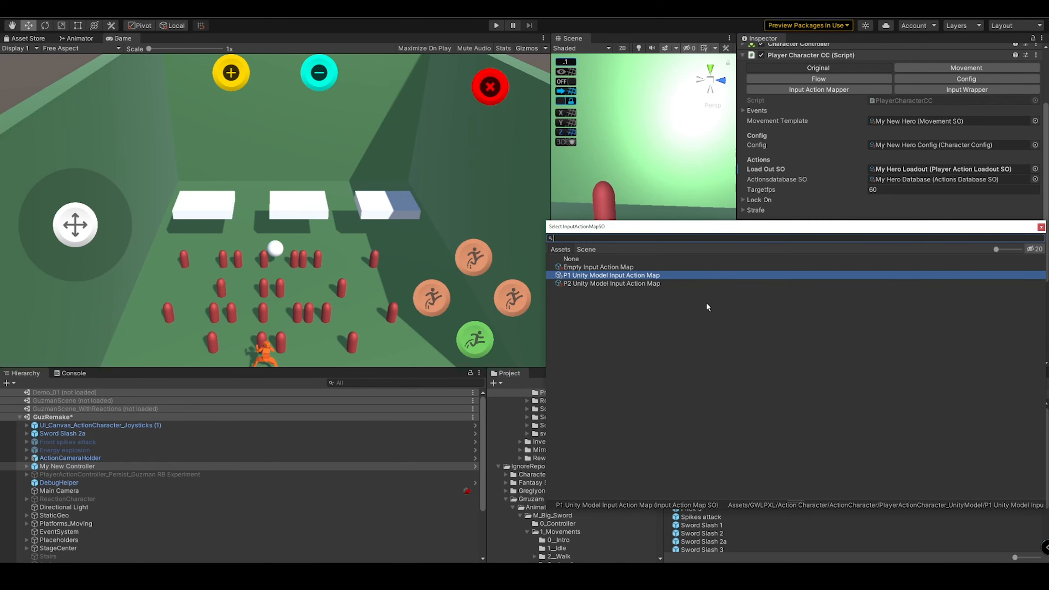
pyautogui.click(1041, 228)
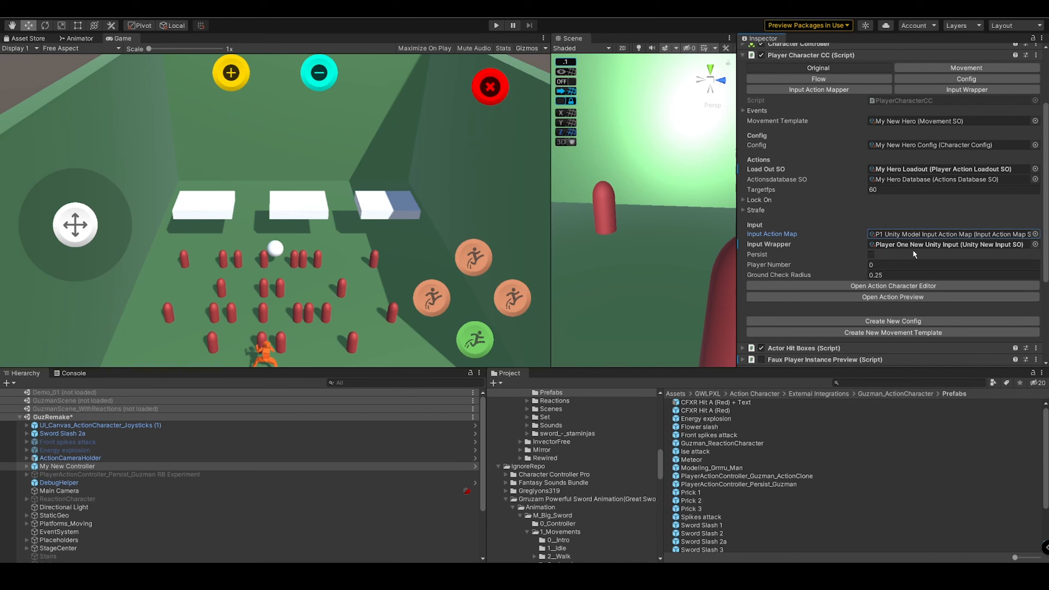
# Step: Enable the Player Input and Player Input Receiver components on My New Controller
pyautogui.scroll(-5, 811, 168)
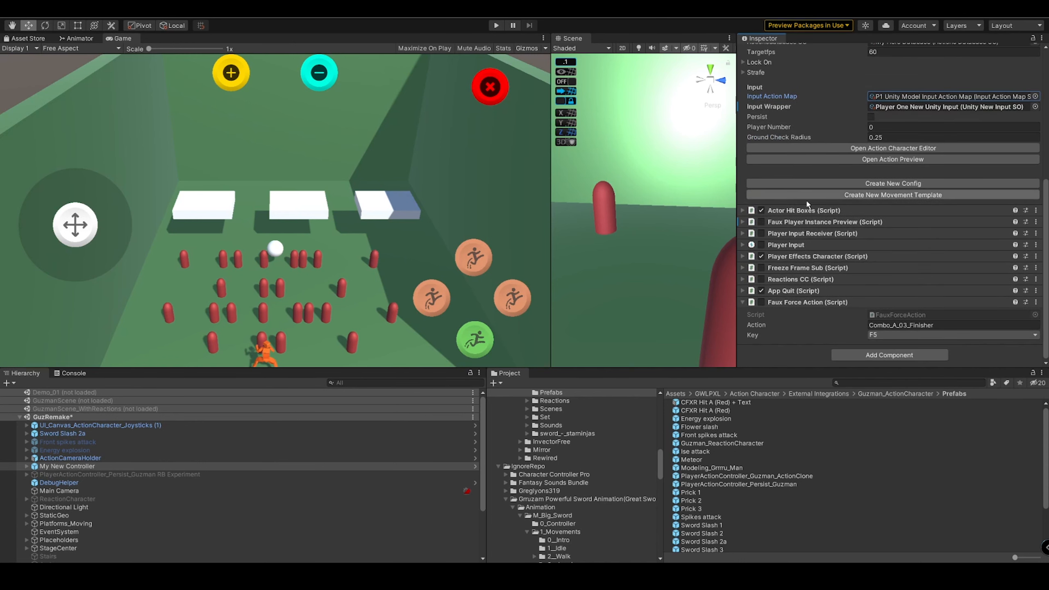
pyautogui.click(805, 246)
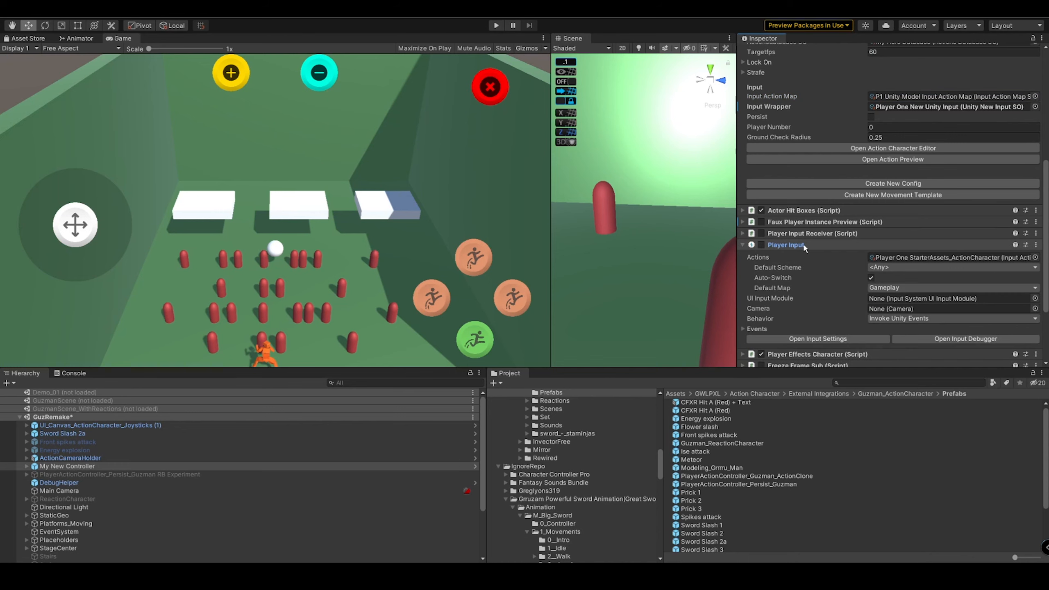
pyautogui.click(761, 244)
pyautogui.click(809, 234)
pyautogui.click(761, 233)
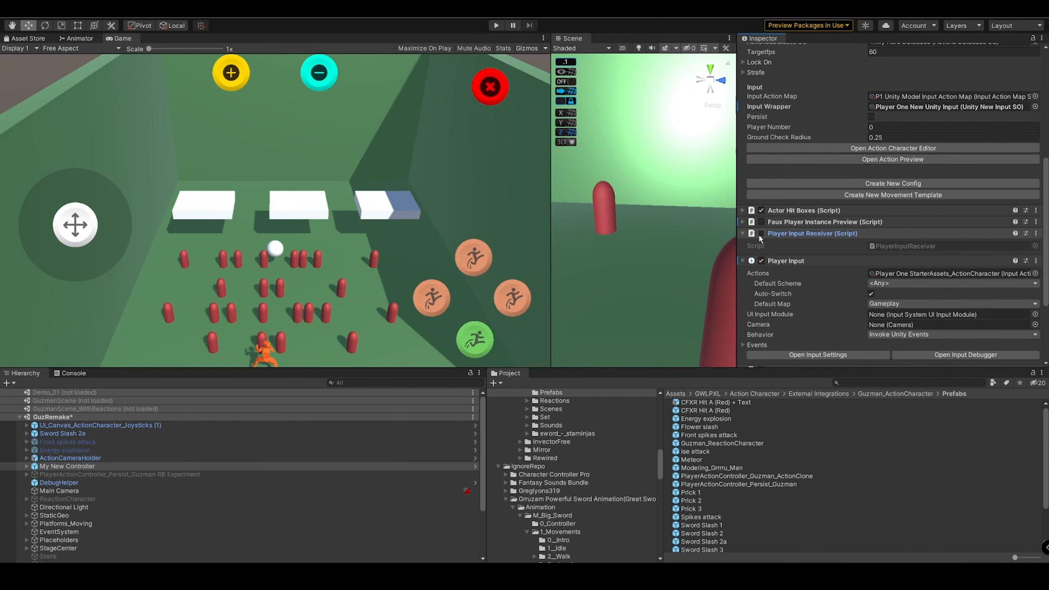
# Step: Review the Gameplay event callbacks of the Player Input component, from Move and Jump through the Fire, Strafe_Toggle and LockOn_Toggle actions
pyautogui.scroll(-4, 801, 253)
pyautogui.click(762, 252)
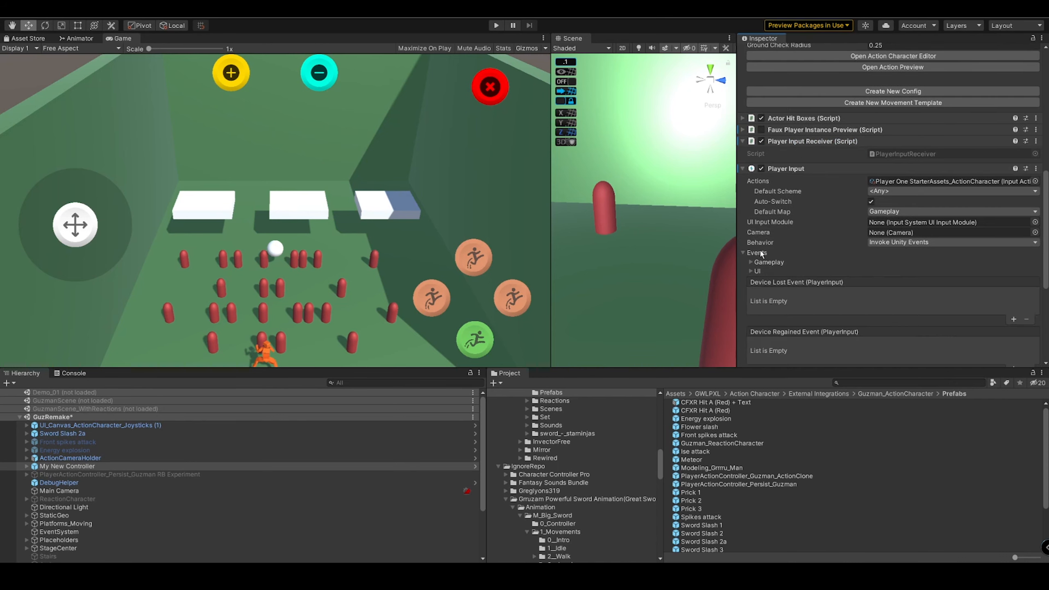
pyautogui.scroll(-4, 805, 244)
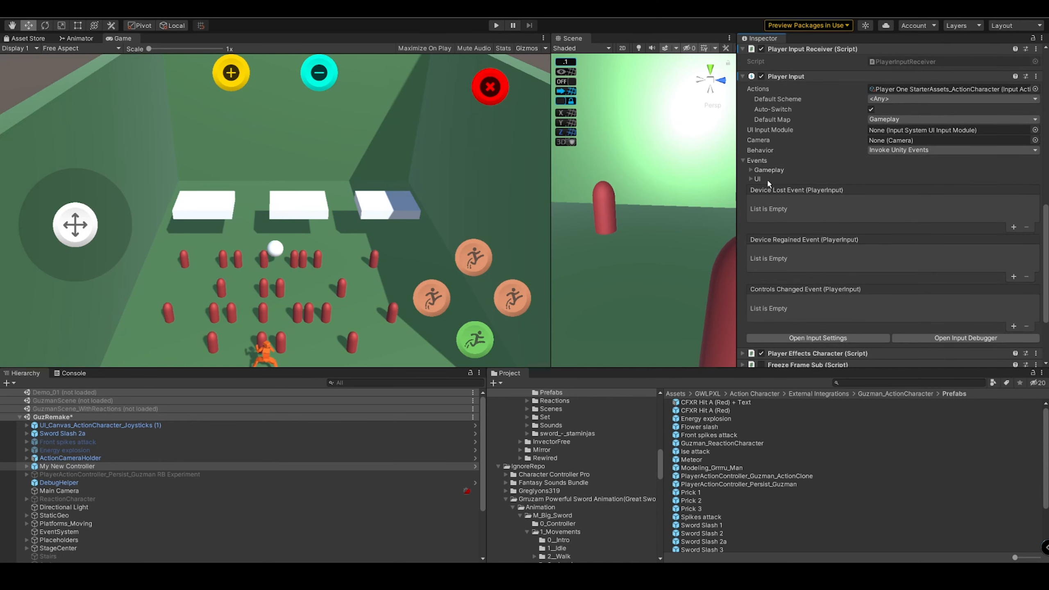
pyautogui.click(768, 170)
pyautogui.scroll(4, 790, 185)
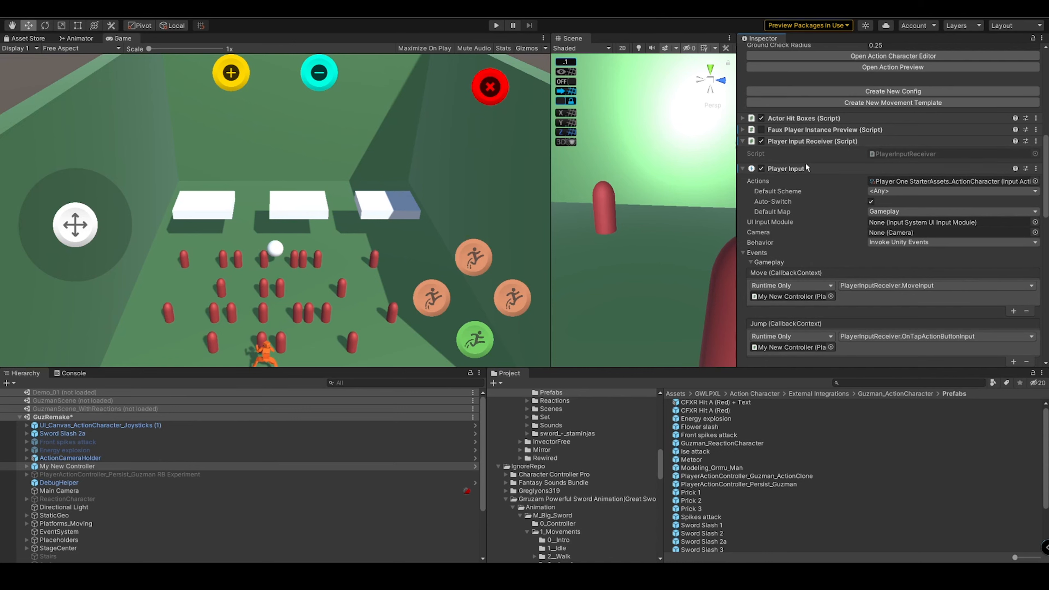
pyautogui.scroll(-4, 810, 175)
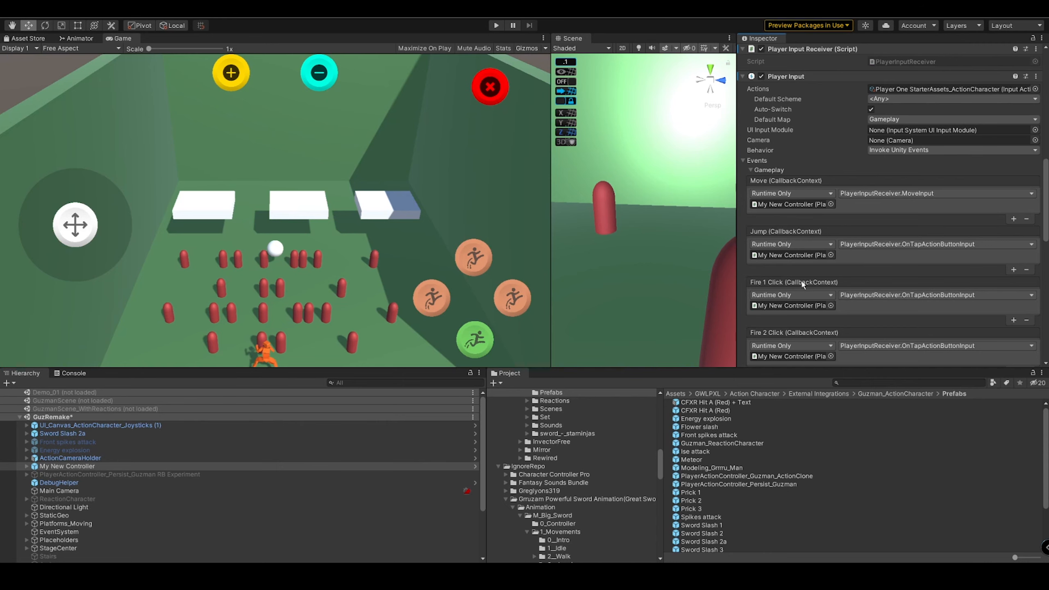
pyautogui.scroll(-3, 802, 284)
pyautogui.scroll(-3, 795, 232)
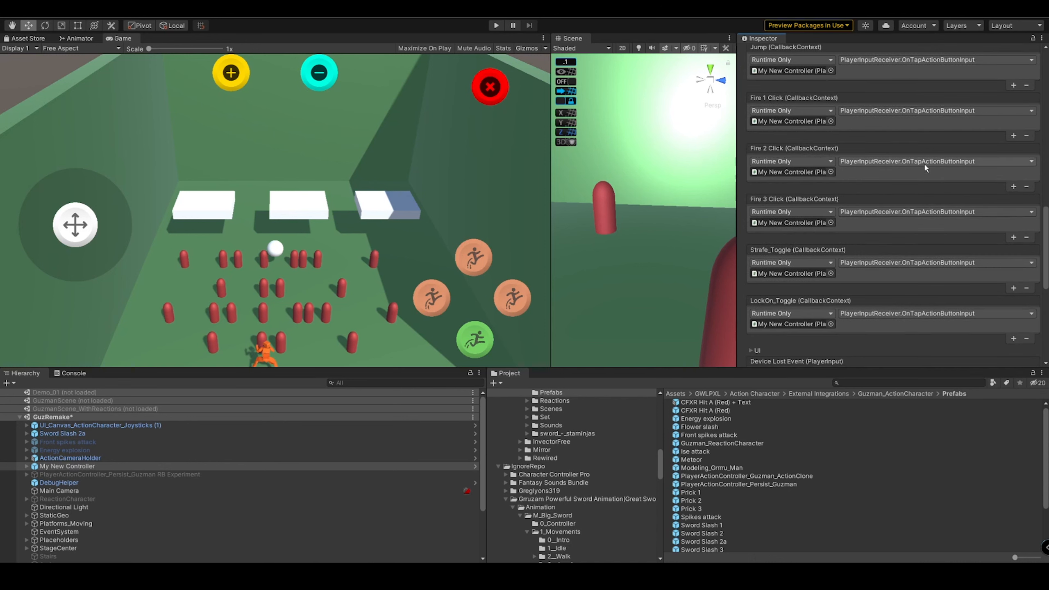
pyautogui.scroll(3, 926, 167)
pyautogui.scroll(3, 921, 161)
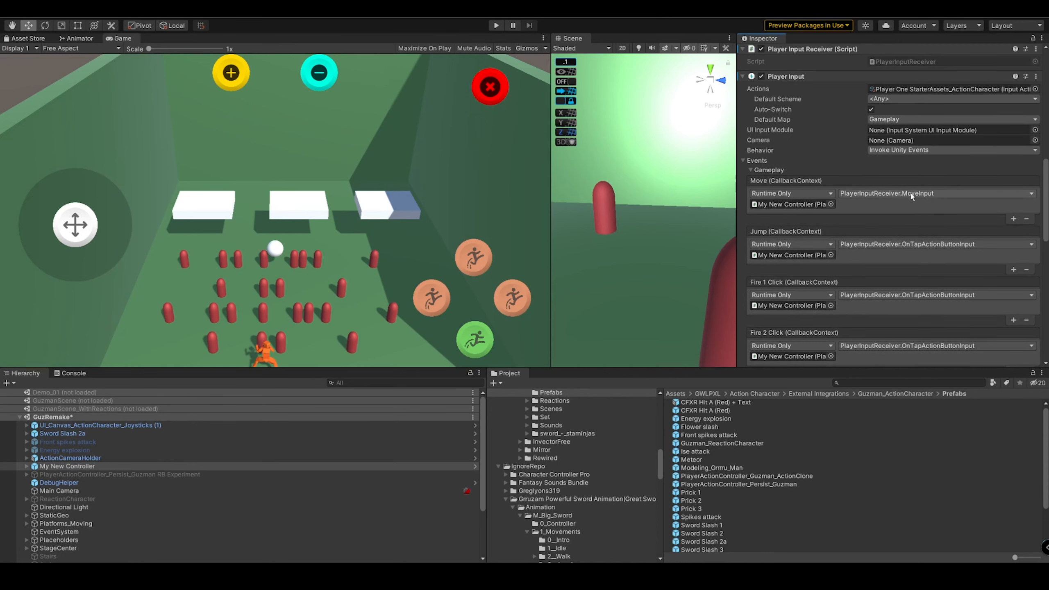
pyautogui.scroll(3, 880, 179)
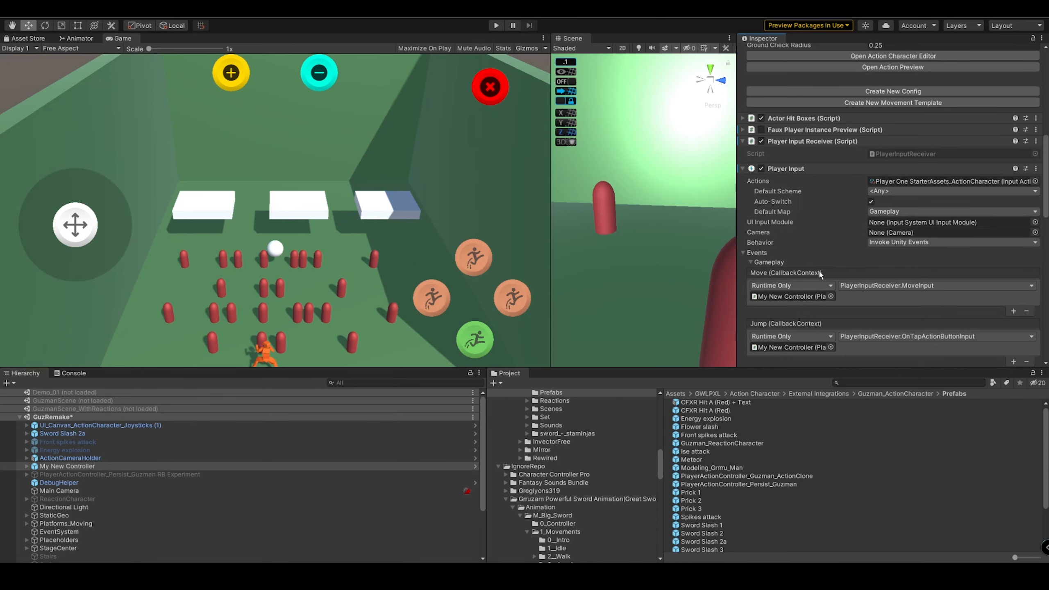
pyautogui.scroll(-15, 846, 253)
pyautogui.scroll(10, 845, 253)
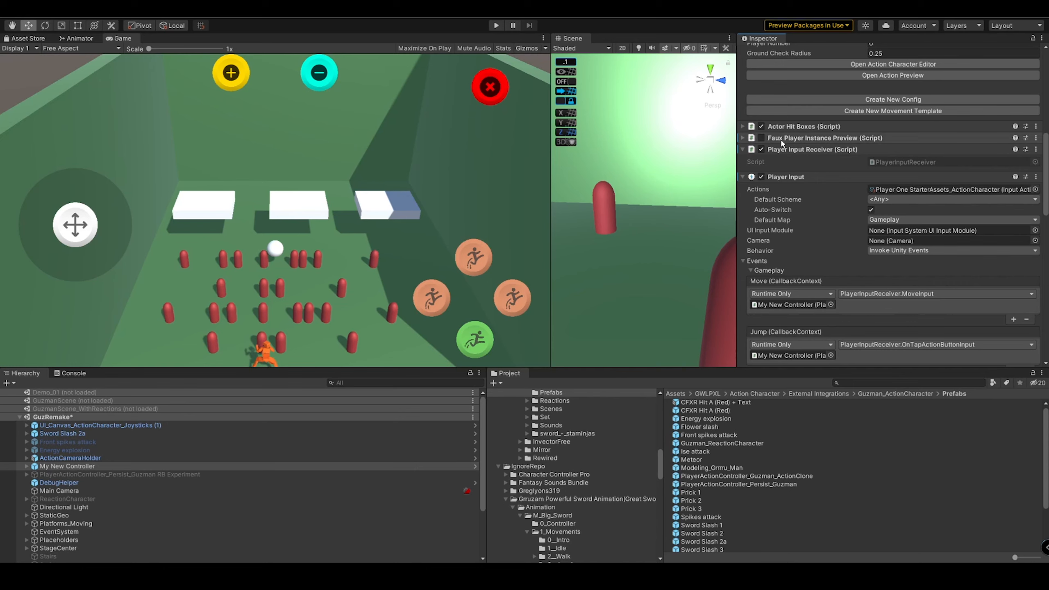
# Step: Assign My New Controller as the Starter Assets Inputs of the UI_Canvas_ActionCharacter_Joysticks (1) object
pyautogui.click(193, 425)
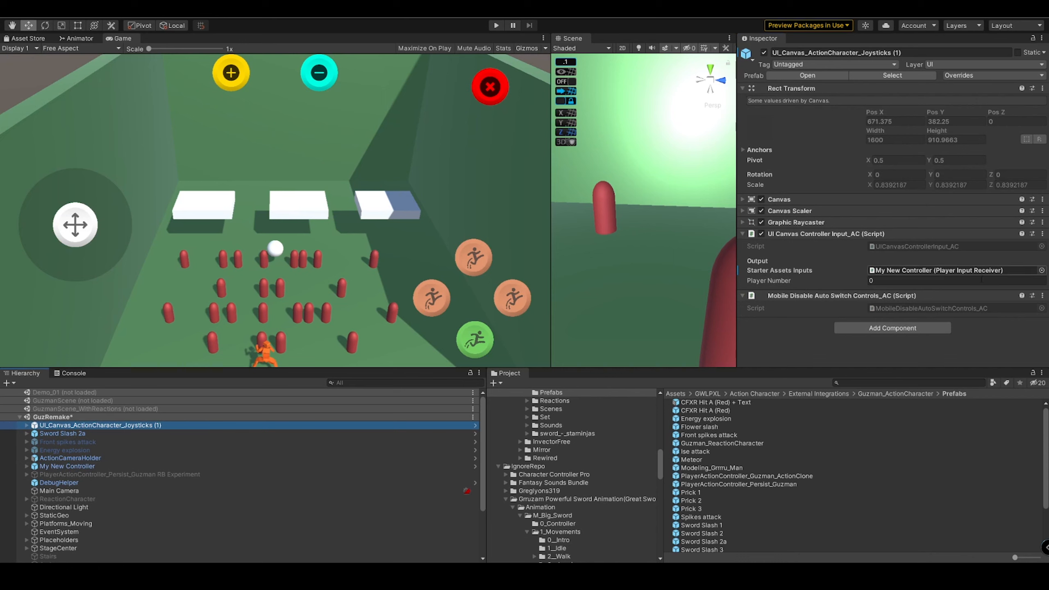
pyautogui.click(916, 271)
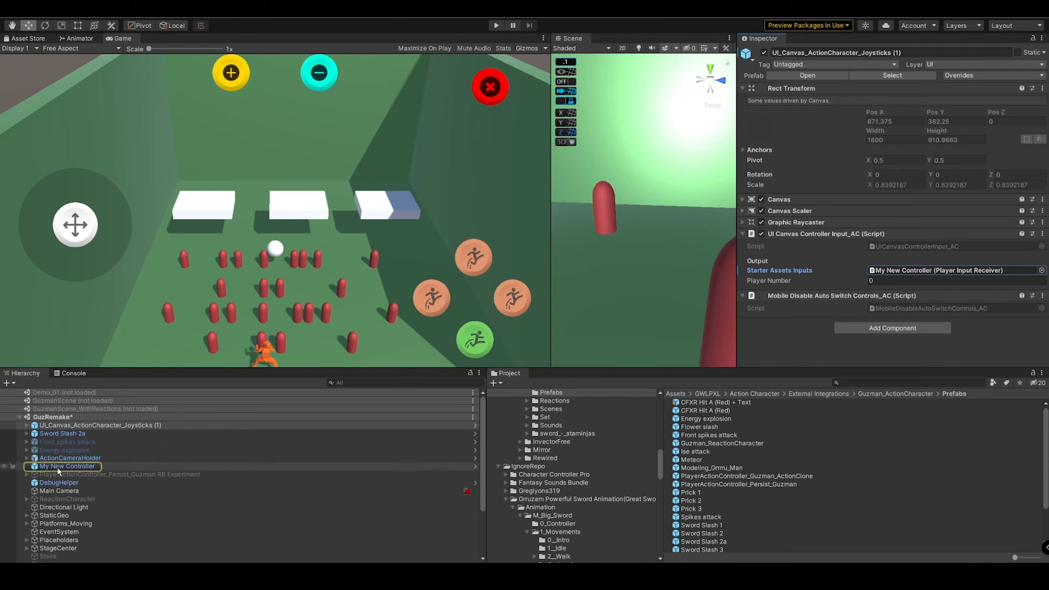
pyautogui.moveTo(174, 466); pyautogui.dragTo(925, 274)
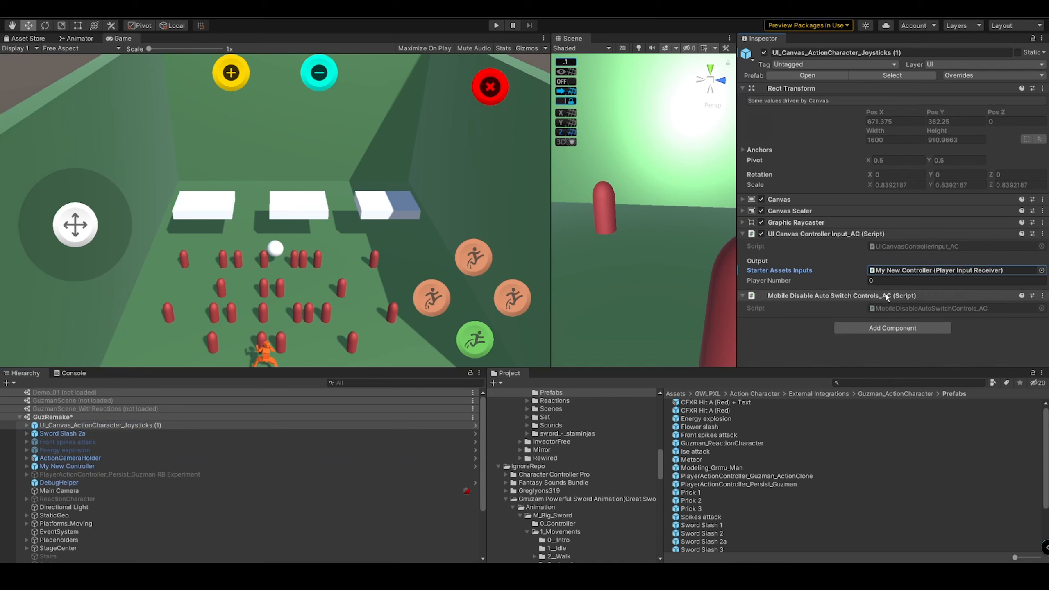
# Step: Play-test the scene by moving the character with the on-screen joystick and triggering an attack, and stop play mode
pyautogui.click(492, 28)
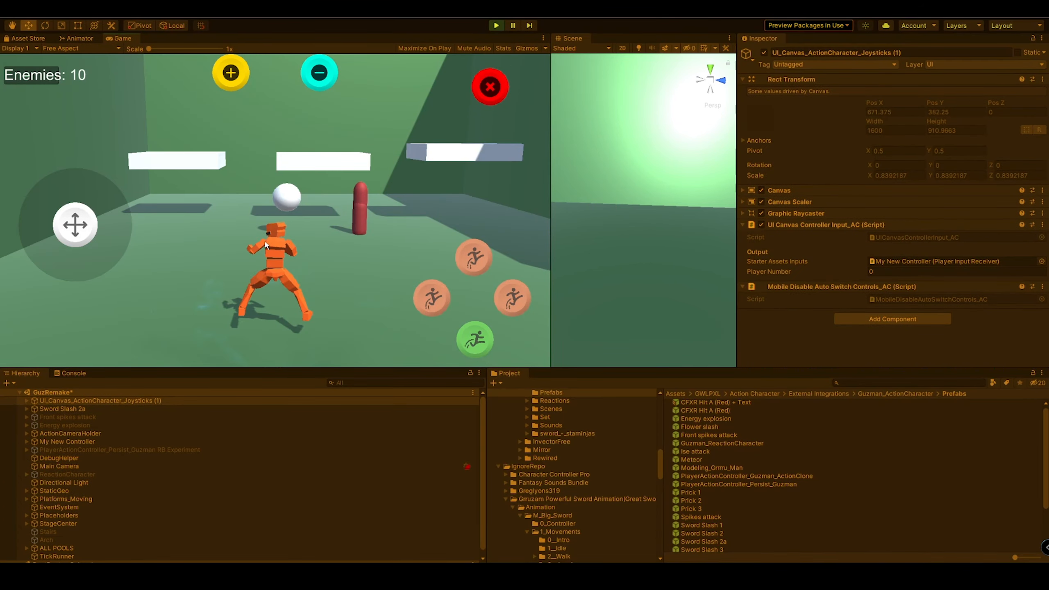
pyautogui.click(61, 240)
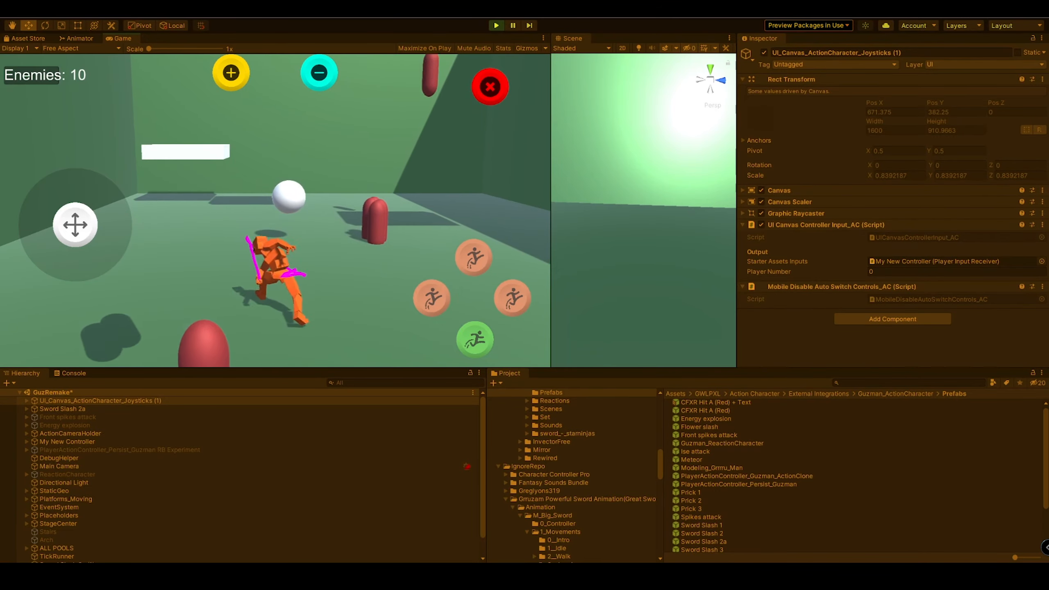
pyautogui.click(431, 298)
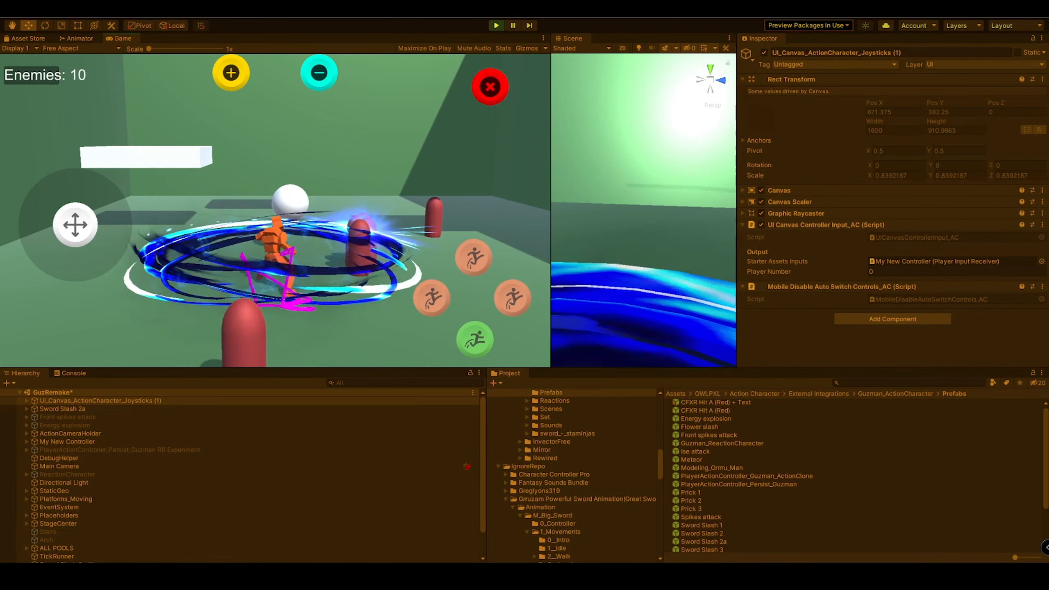
pyautogui.click(496, 26)
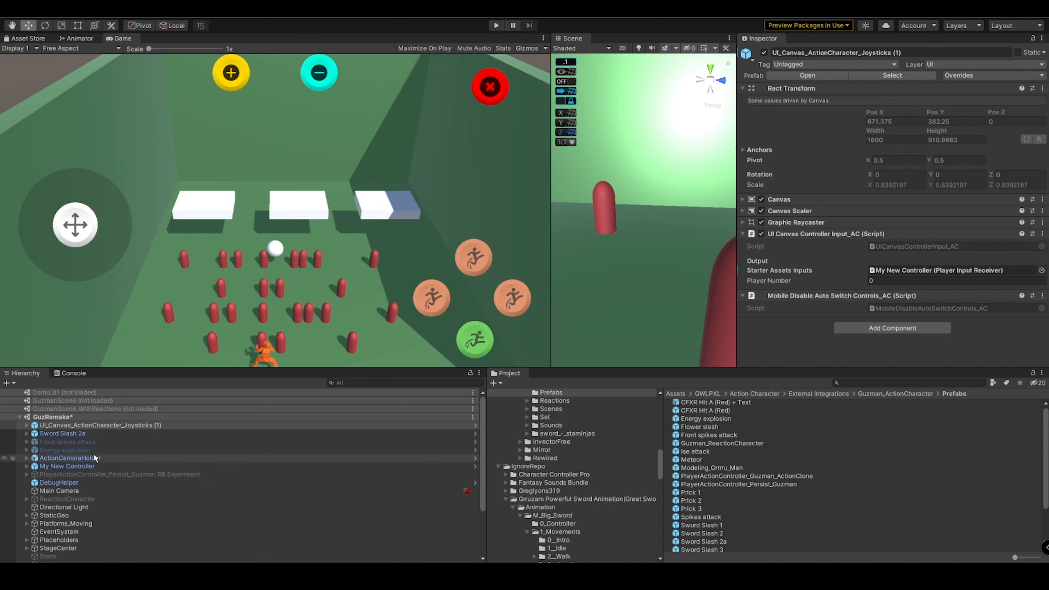
# Step: Select My New Controller and collapse its Player Character CC component to view the components below it
pyautogui.click(94, 458)
pyautogui.click(75, 466)
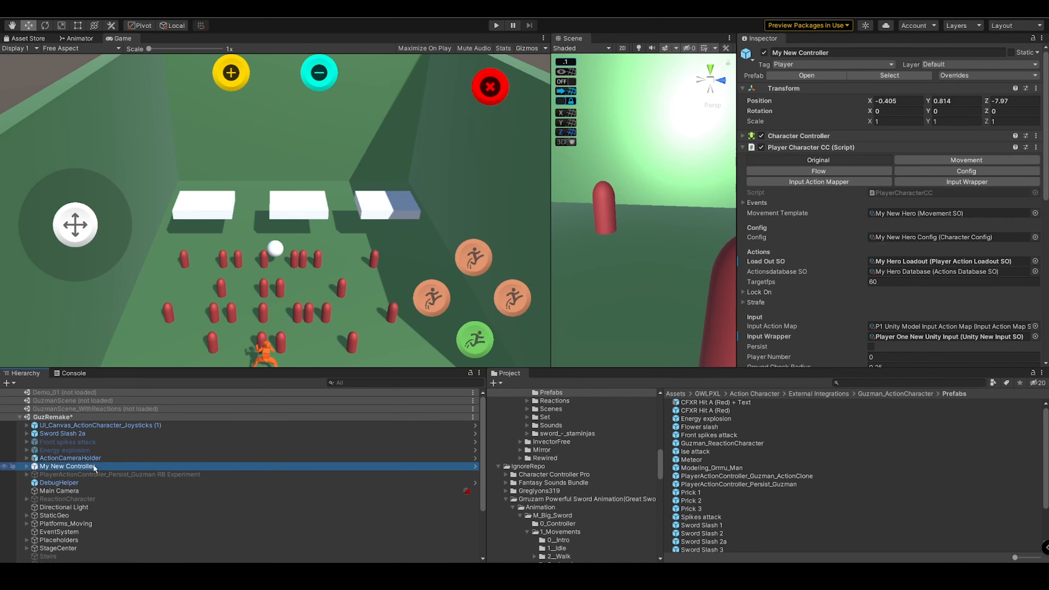
pyautogui.click(847, 148)
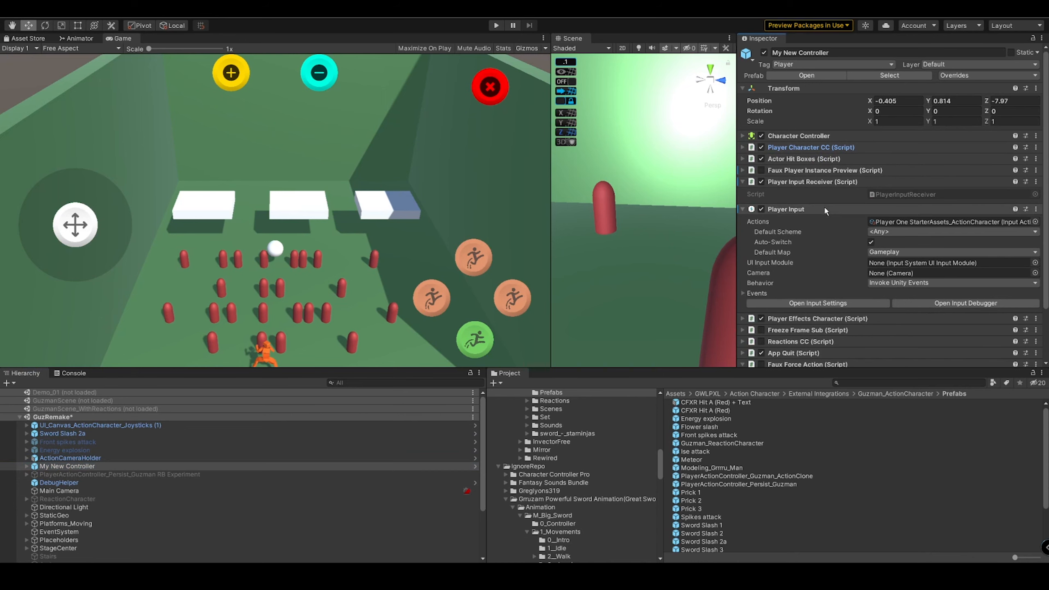
pyautogui.scroll(-3, 826, 211)
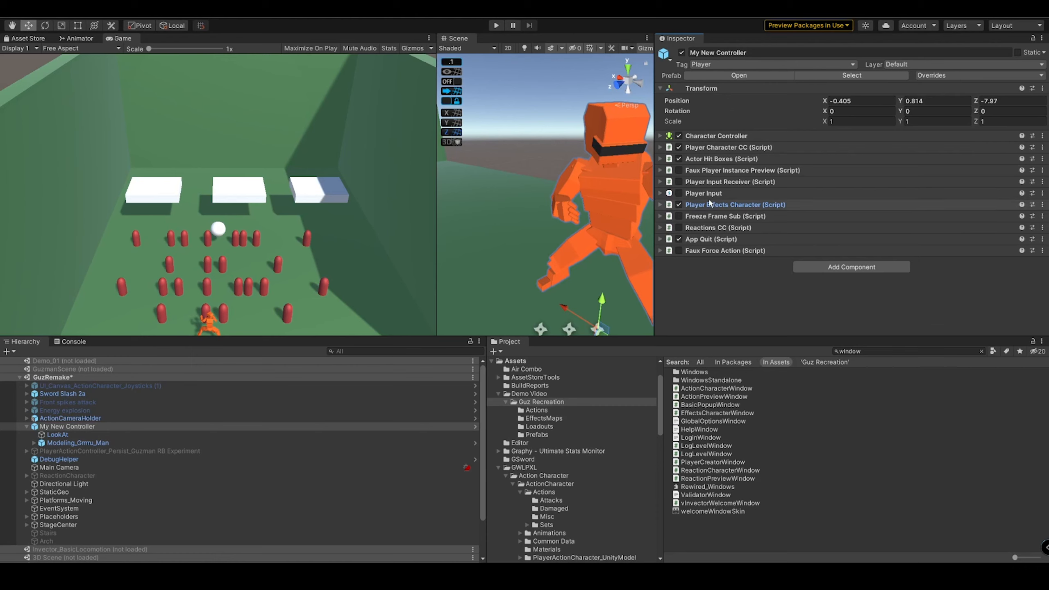
# Step: Expand My New Controller's Actor Hit Boxes component and compare its Hit Givers and Hit Takers options
pyautogui.click(740, 160)
pyautogui.scroll(-3, 721, 162)
pyautogui.scroll(3, 721, 162)
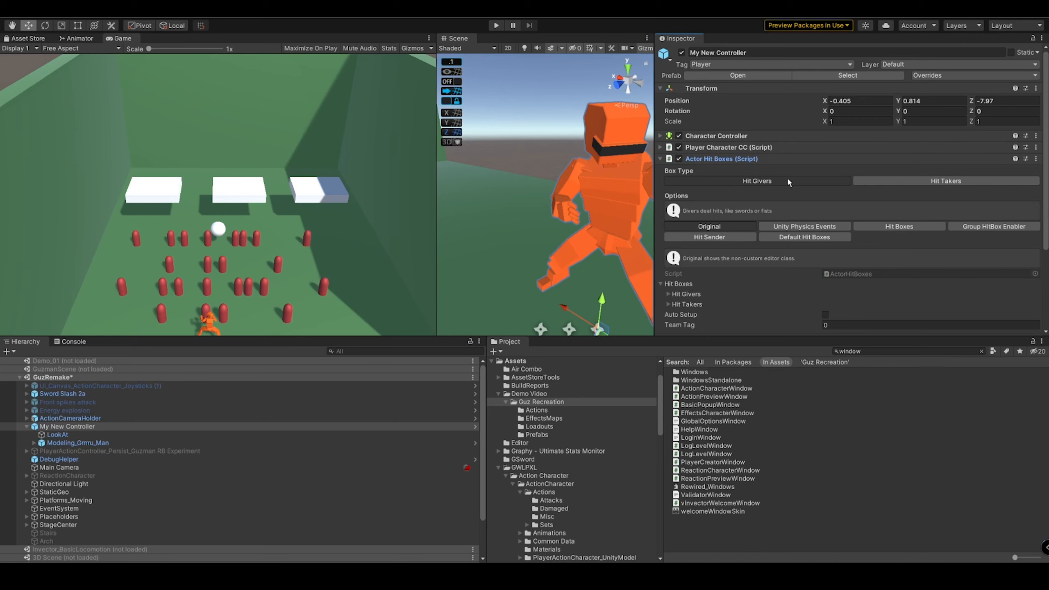
pyautogui.click(900, 182)
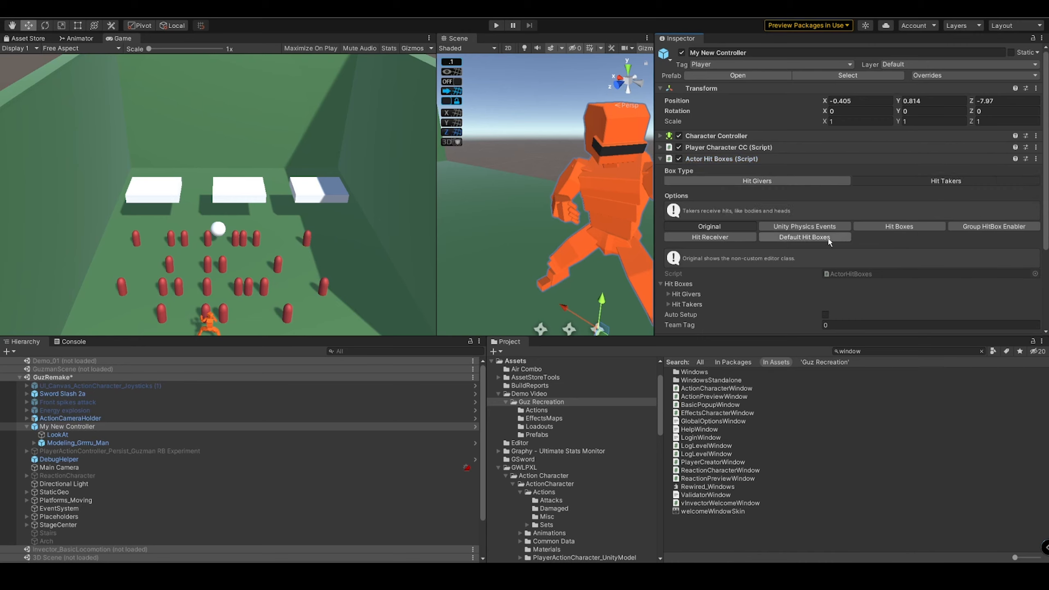
pyautogui.click(771, 182)
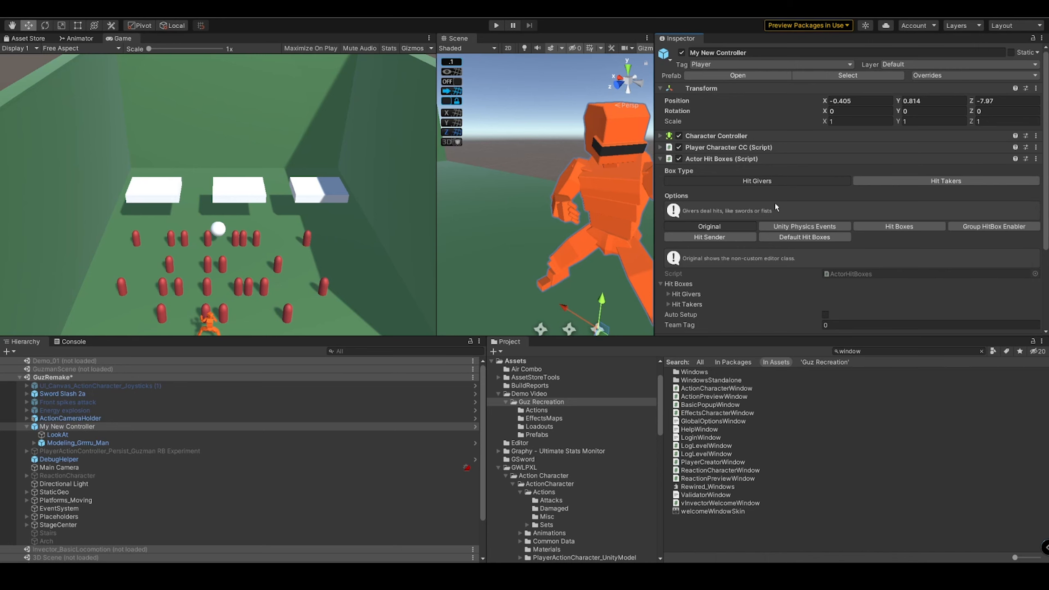
pyautogui.scroll(-3, 774, 203)
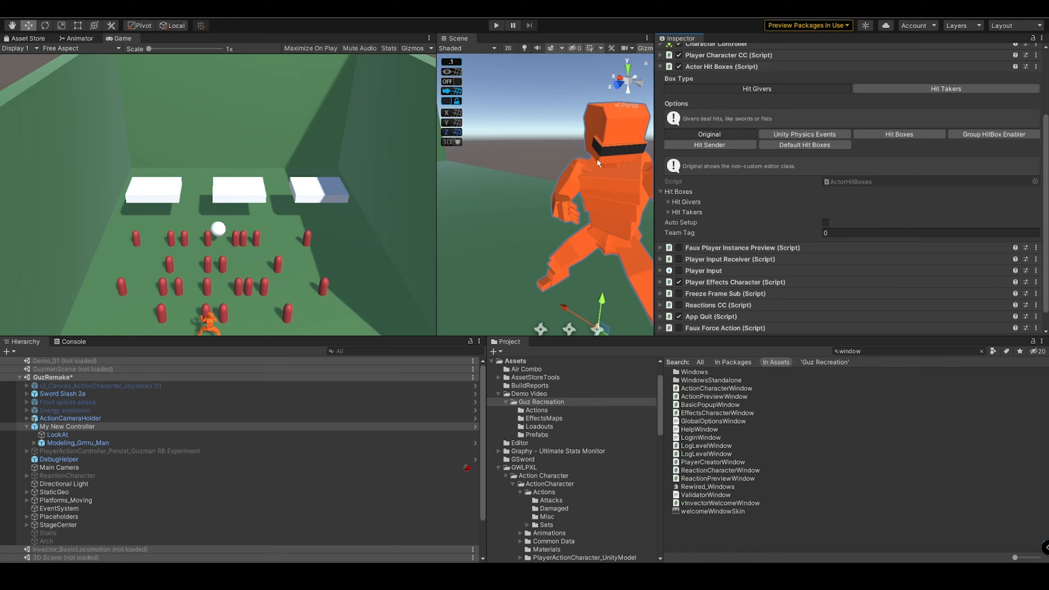
# Step: Add a new element to the Hit Boxes list of the Hit Givers and start editing its name
pyautogui.click(896, 135)
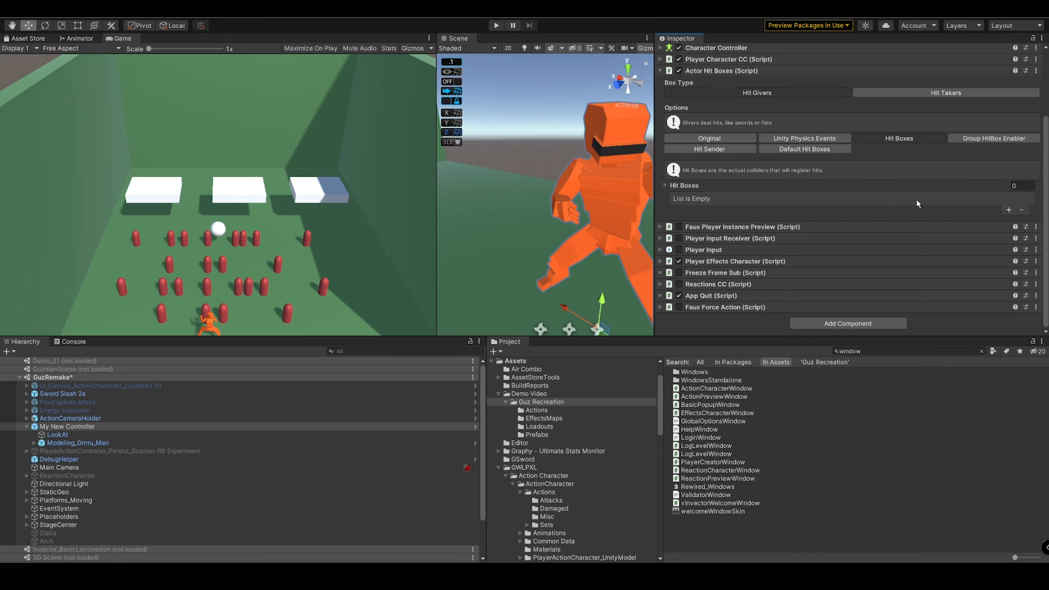
pyautogui.click(1008, 210)
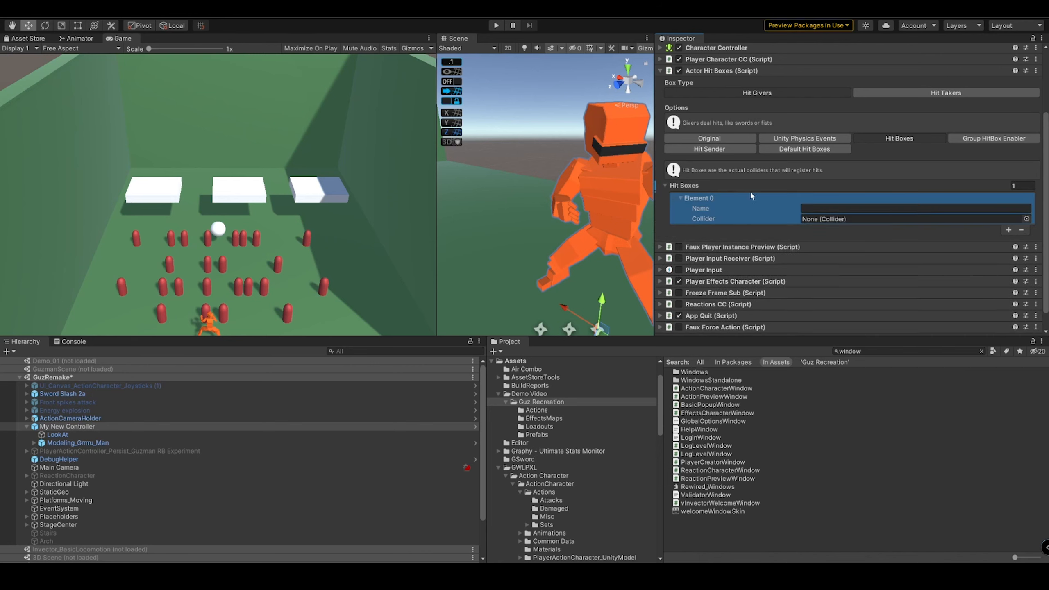
pyautogui.click(810, 207)
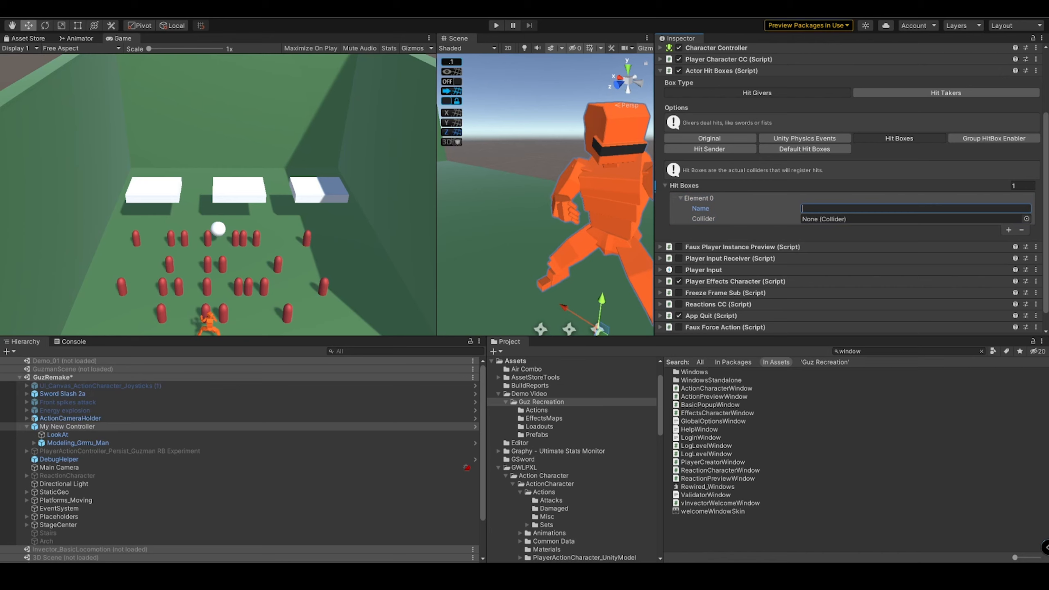
# Step: Expand the Modeling_Grmu_Man skeleton, collapse ik_foot_root and select the hand_r bone
pyautogui.click(35, 443)
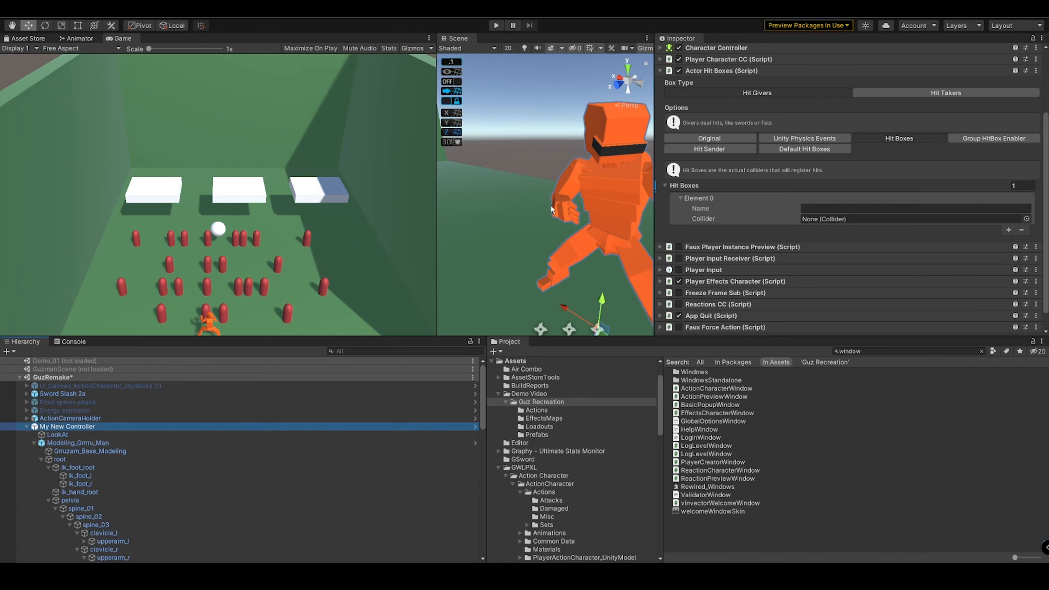
pyautogui.scroll(-3, 96, 448)
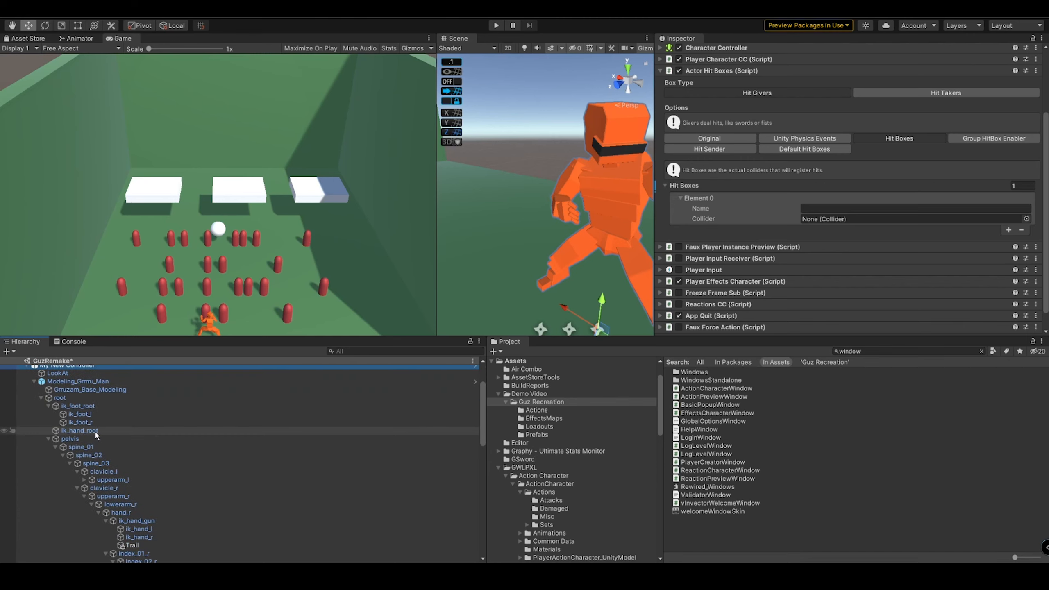
pyautogui.click(48, 405)
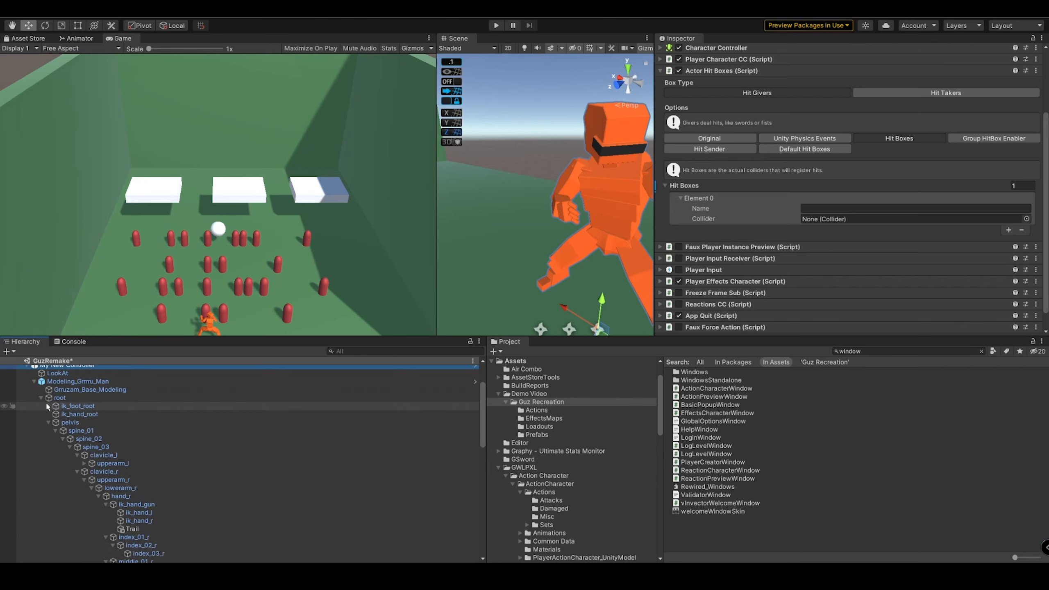
pyautogui.scroll(-2, 79, 436)
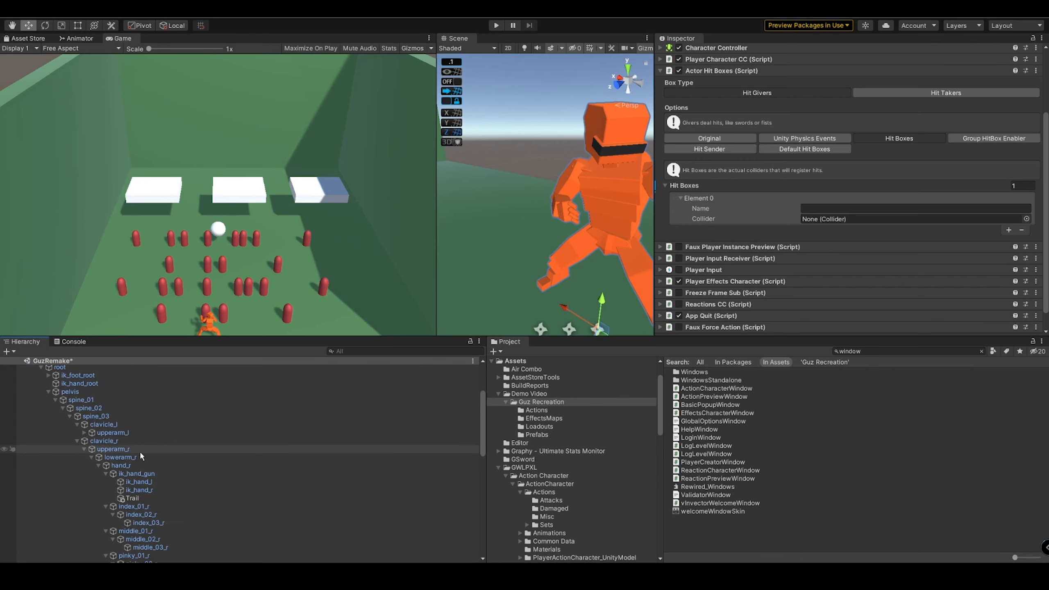
pyautogui.click(128, 465)
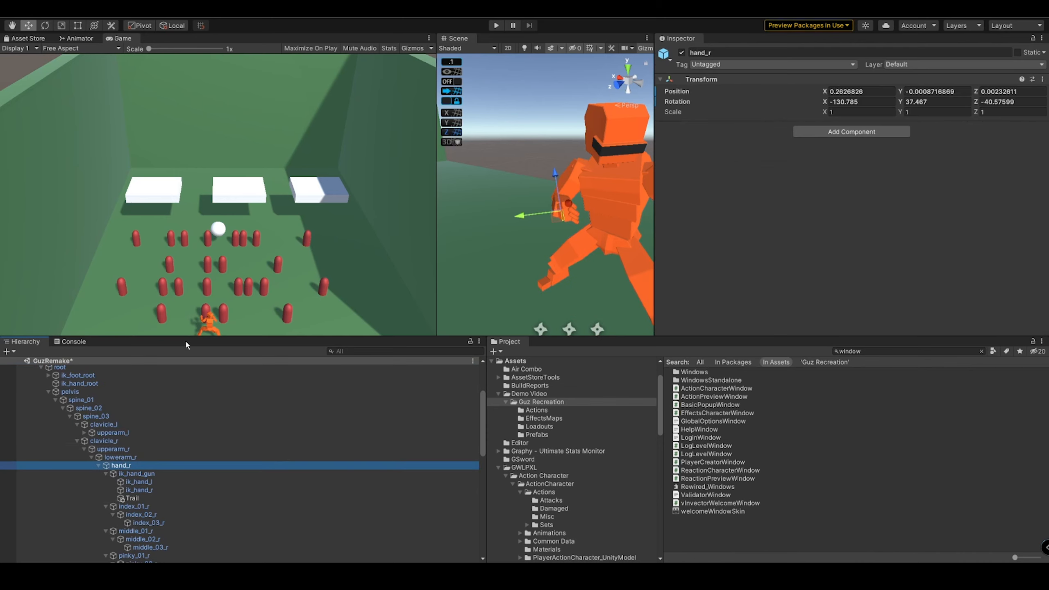
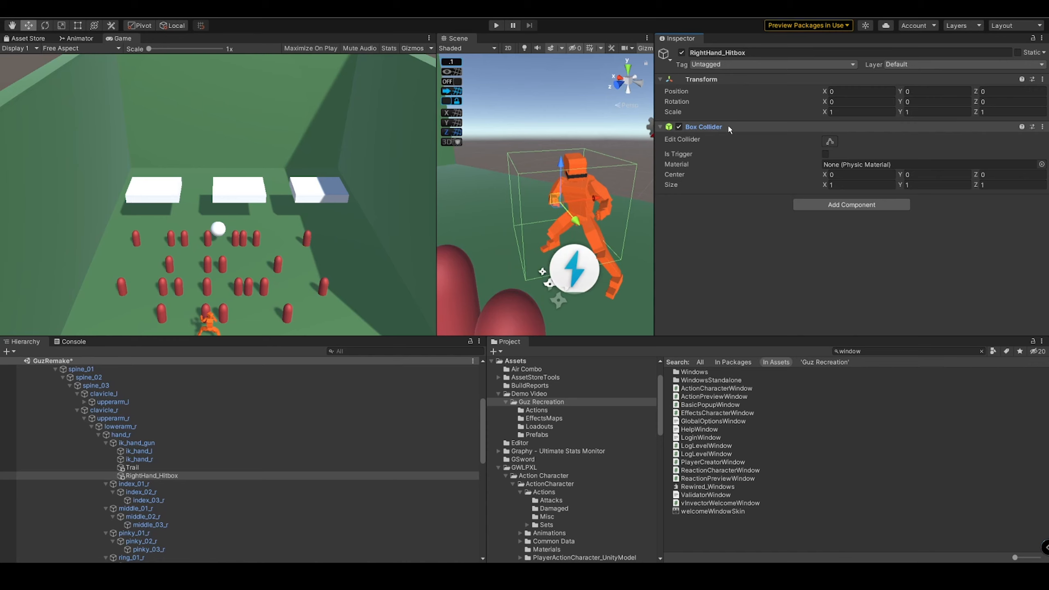
# Step: Replace the Box Collider on RightHand_Hitbox with a Capsule Collider
pyautogui.click(764, 161)
pyautogui.click(846, 132)
pyautogui.write('capsu')
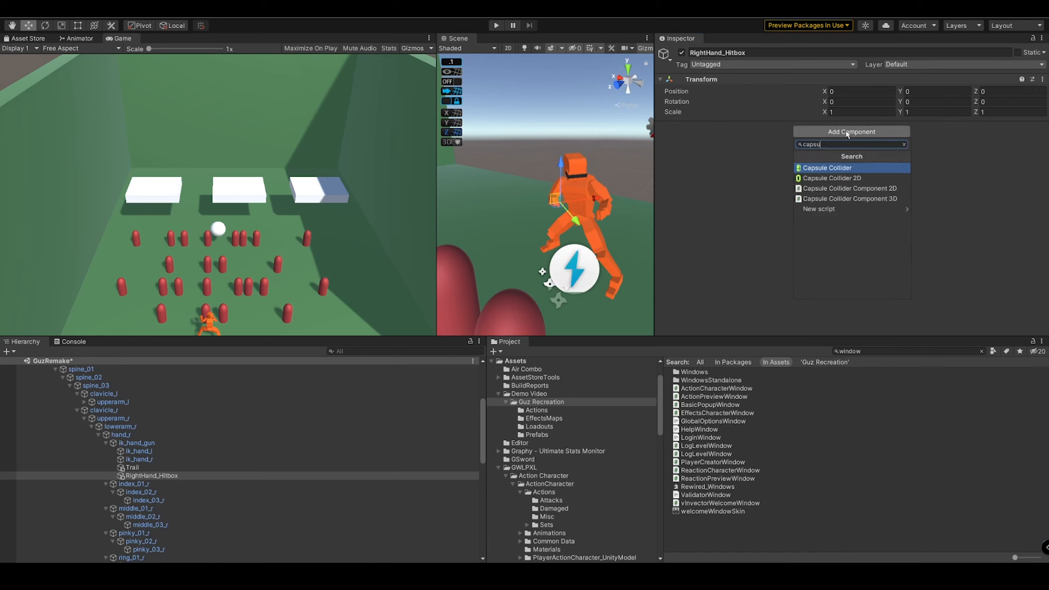
pyautogui.click(844, 168)
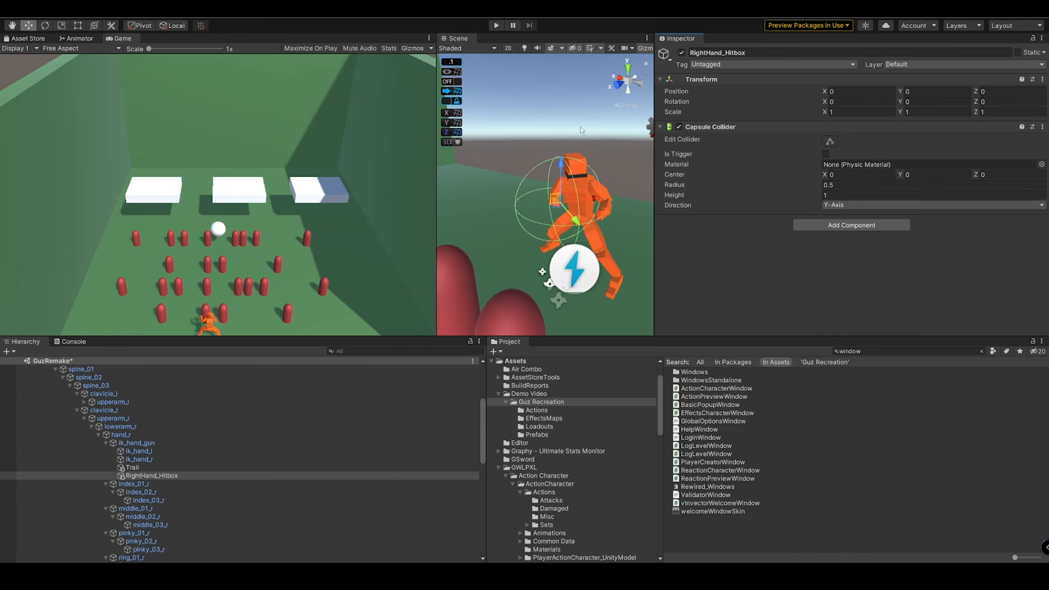
# Step: Enlarge the Scene view and shrink RightHand_Hitbox's capsule collider to radius 0.05 and height 0.54
pyautogui.keyDown('alt'); pyautogui.moveTo(536, 214); pyautogui.dragTo(623, 233); pyautogui.keyUp('alt')
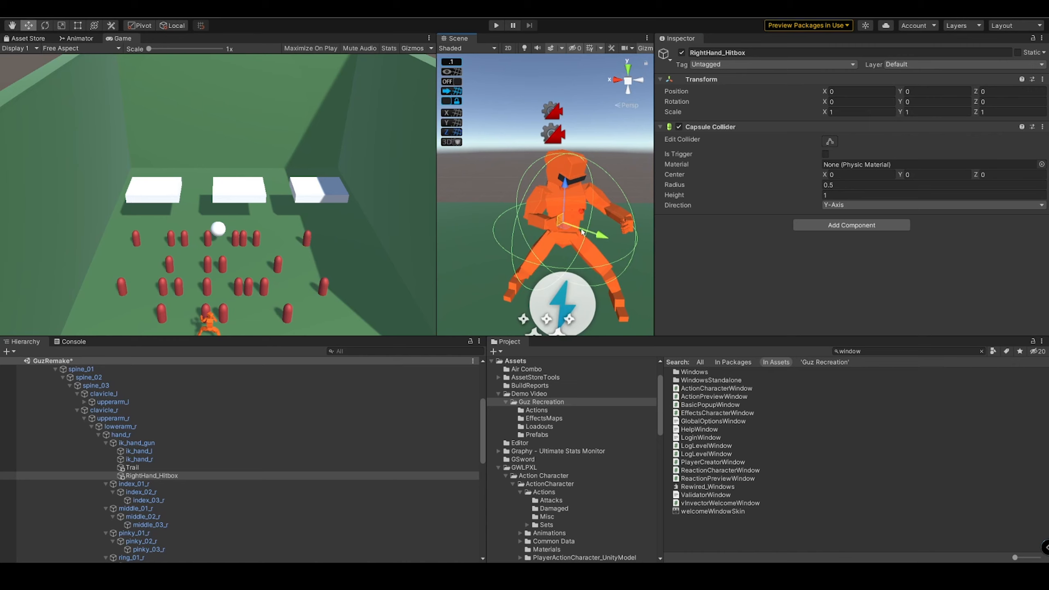
pyautogui.moveTo(675, 199); pyautogui.dragTo(688, 197)
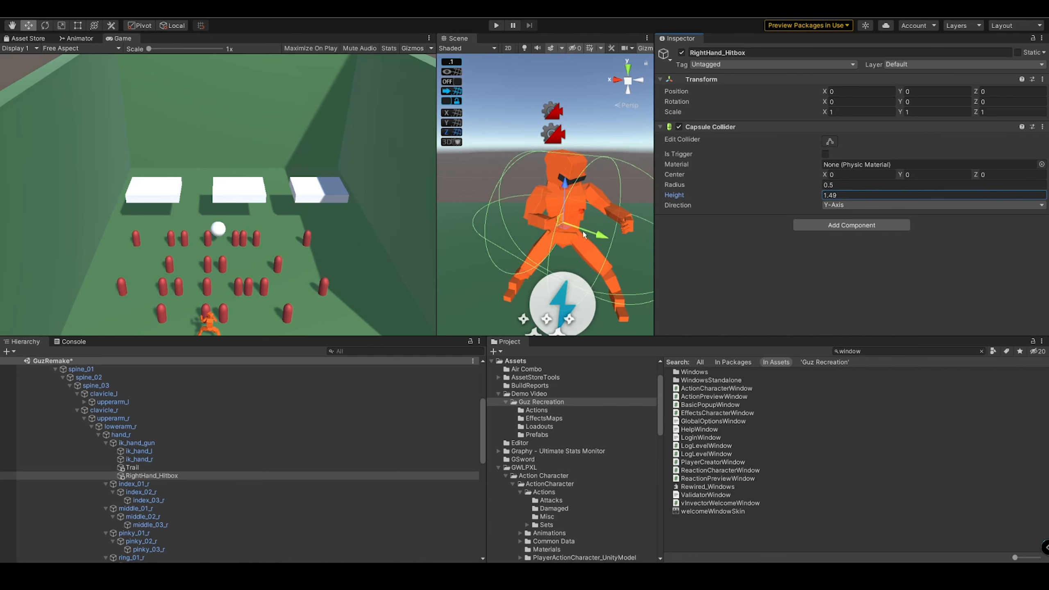
pyautogui.moveTo(437, 228); pyautogui.dragTo(279, 228)
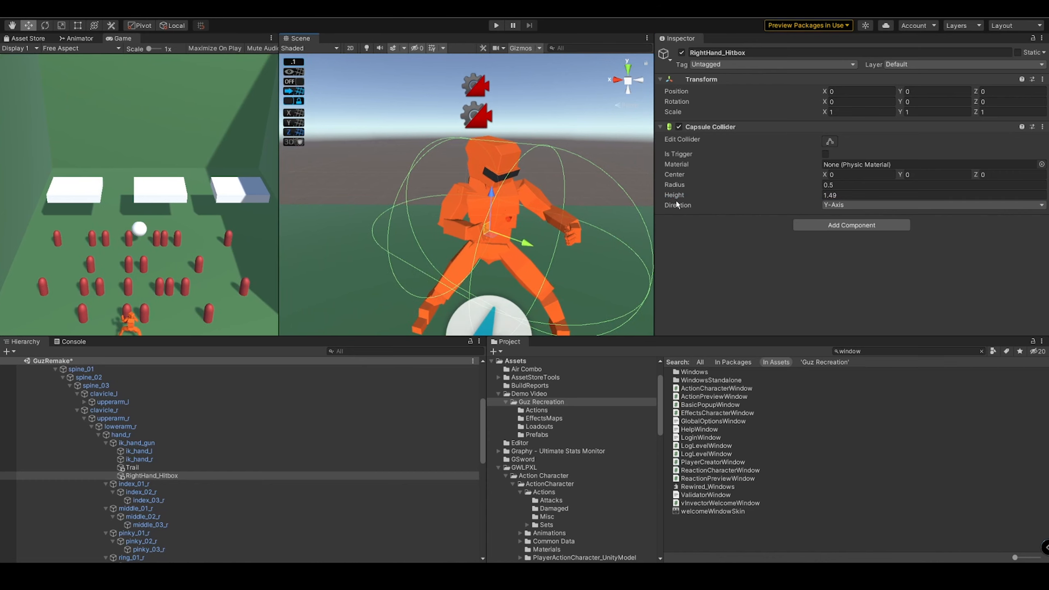
pyautogui.moveTo(679, 186); pyautogui.dragTo(670, 186)
pyautogui.moveTo(509, 200); pyautogui.dragTo(575, 192, button='right')
pyautogui.moveTo(679, 187)
pyautogui.mouseDown()
pyautogui.moveTo(683, 197)
pyautogui.moveTo(663, 193)
pyautogui.mouseUp()
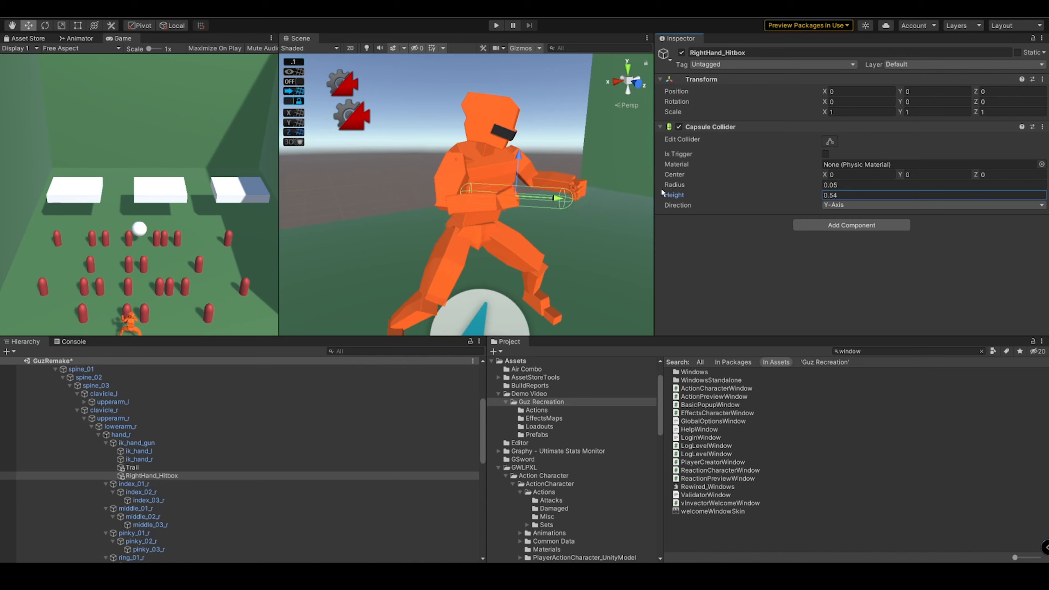
# Step: Shift the capsule collider's center Y to -0.24 and set its height to 0.66
pyautogui.keyDown('alt'); pyautogui.moveTo(600, 165); pyautogui.dragTo(520, 163); pyautogui.keyUp('alt')
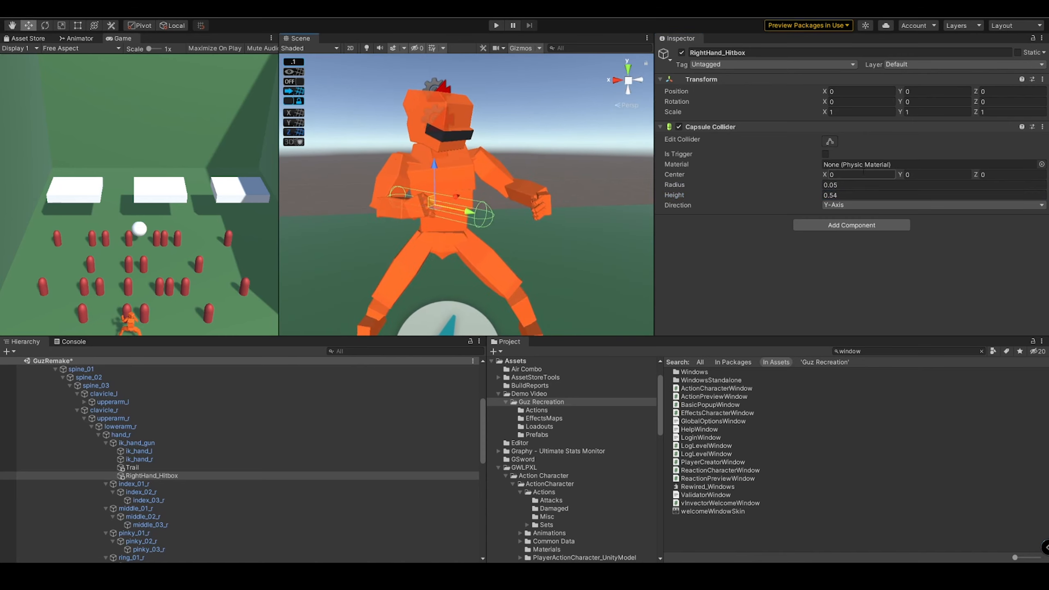
pyautogui.moveTo(901, 175); pyautogui.dragTo(895, 174)
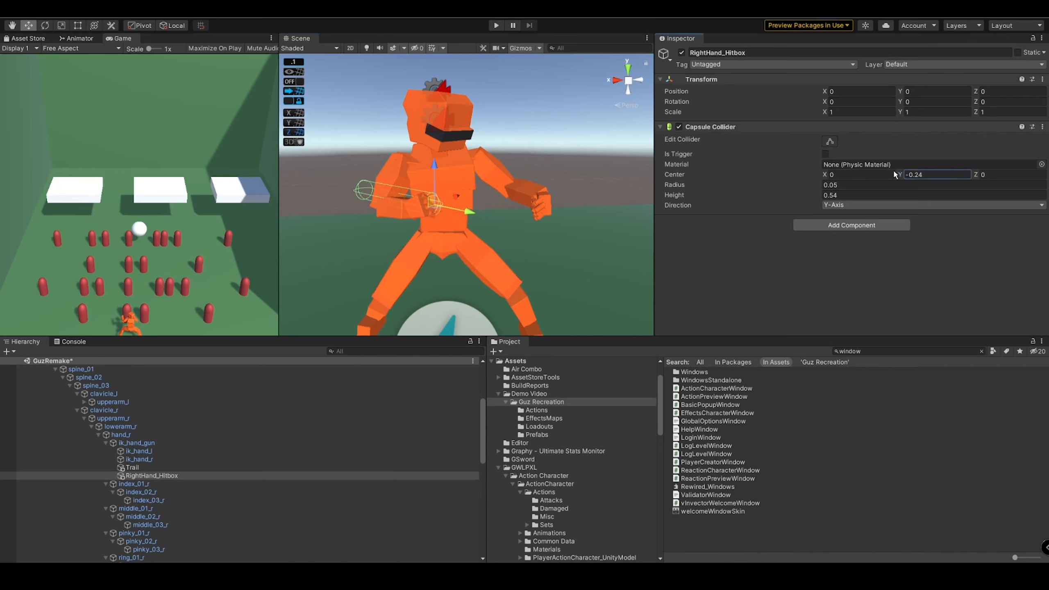
pyautogui.press('a')
pyautogui.moveTo(448, 185); pyautogui.dragTo(527, 183, button='right')
pyautogui.press('w')
pyautogui.press('s')
pyautogui.moveTo(682, 196); pyautogui.dragTo(685, 196)
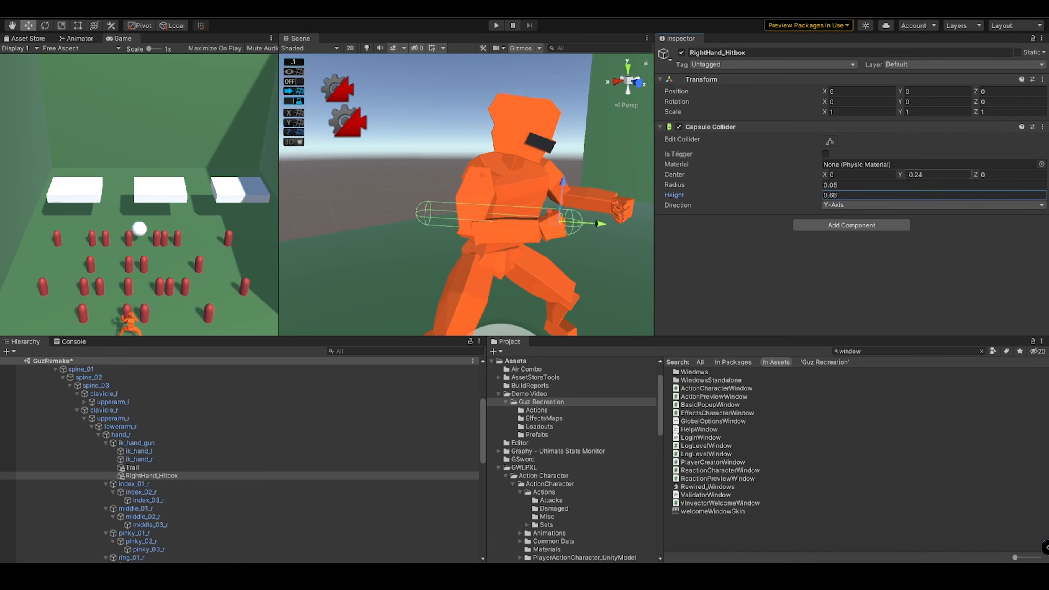
# Step: Center the RightHand_Hitbox capsule collider at Y 0 and set its radius to 0.11 and height to 0.32
pyautogui.click(901, 175)
pyautogui.moveTo(902, 175); pyautogui.dragTo(909, 178)
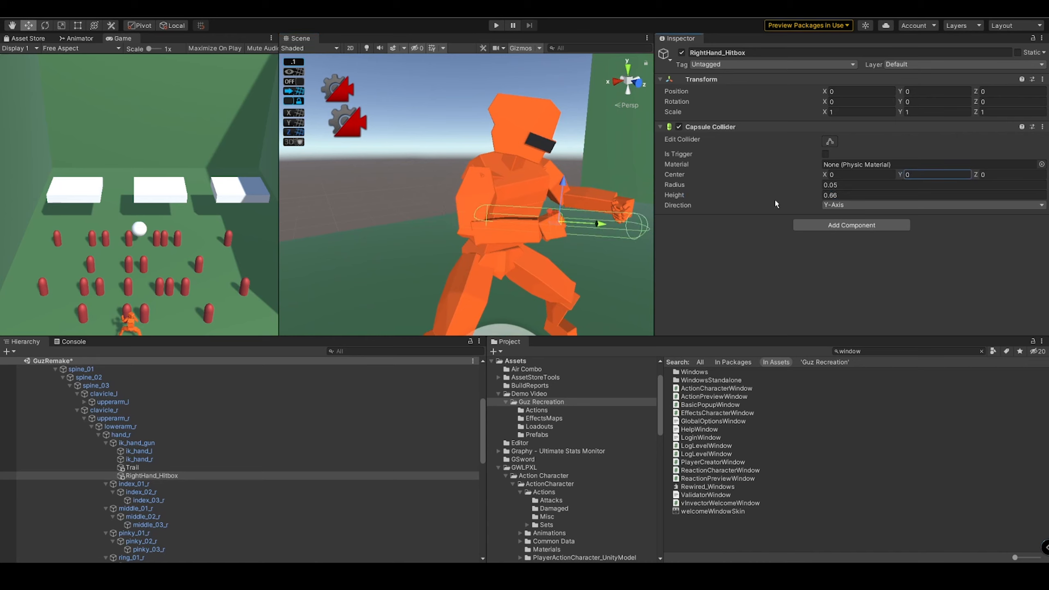
pyautogui.moveTo(687, 196)
pyautogui.mouseDown()
pyautogui.moveTo(675, 199)
pyautogui.moveTo(680, 188)
pyautogui.mouseUp()
pyautogui.keyDown('alt'); pyautogui.moveTo(599, 200); pyautogui.dragTo(567, 207); pyautogui.keyUp('alt')
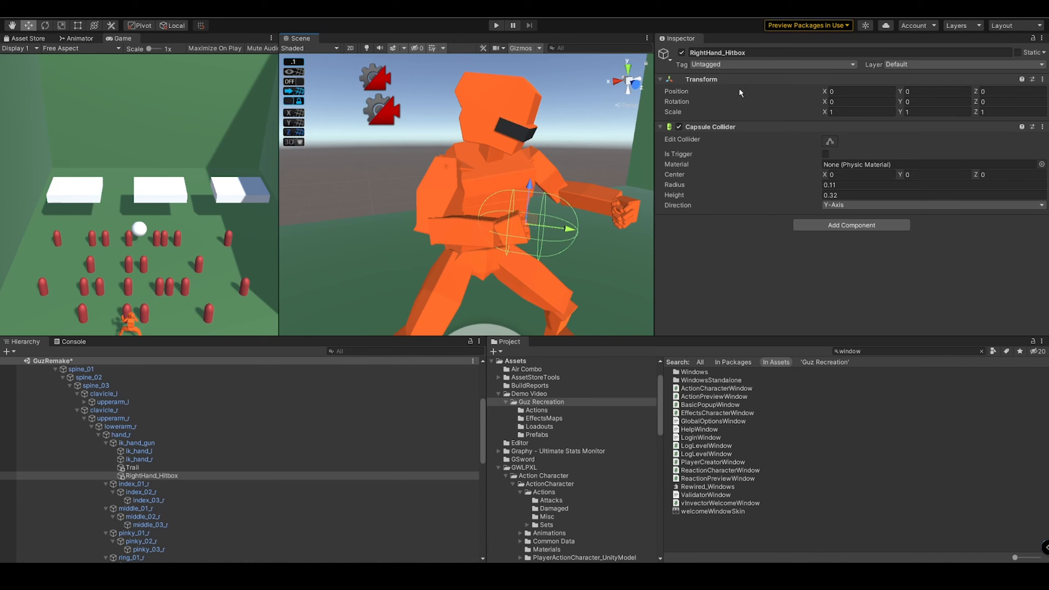
pyautogui.scroll(5, 184, 482)
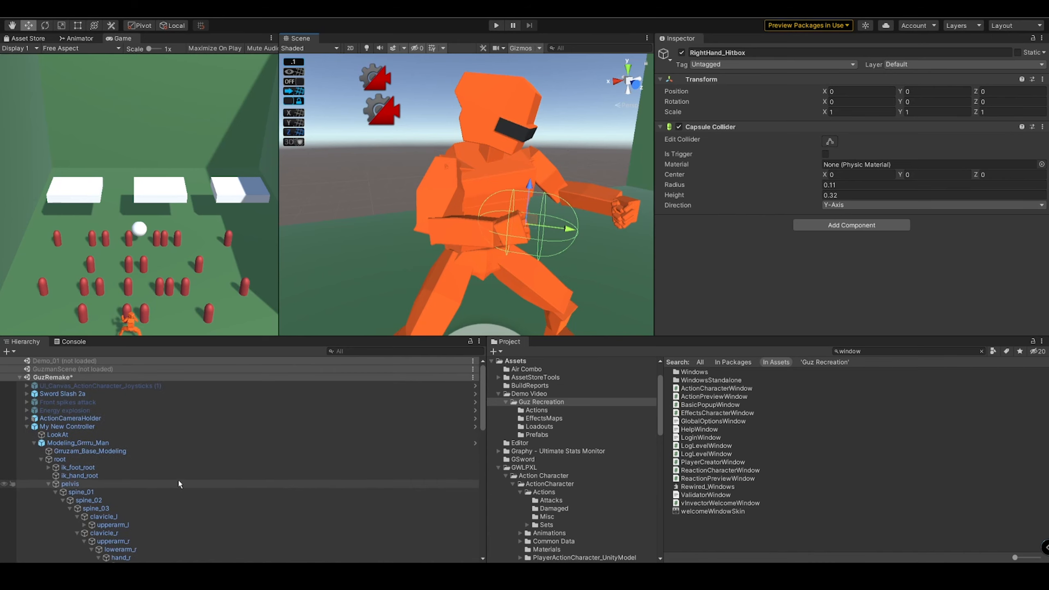
# Step: Assign RightHand_Hitbox's capsule collider to the hit-giver hit box on My New Controller and name the entry RightHand
pyautogui.click(95, 427)
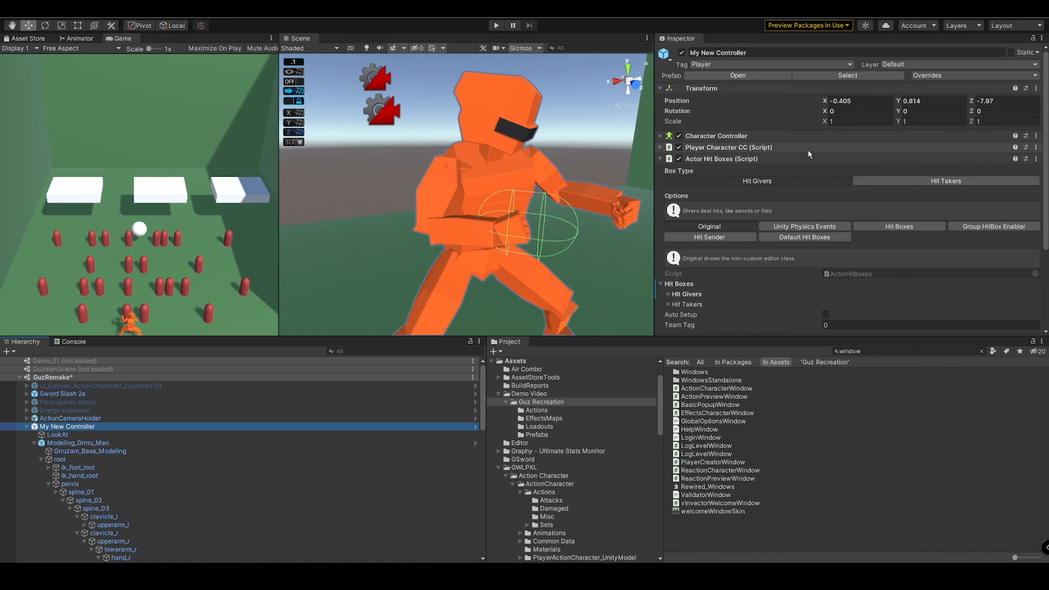
pyautogui.scroll(-3, 756, 176)
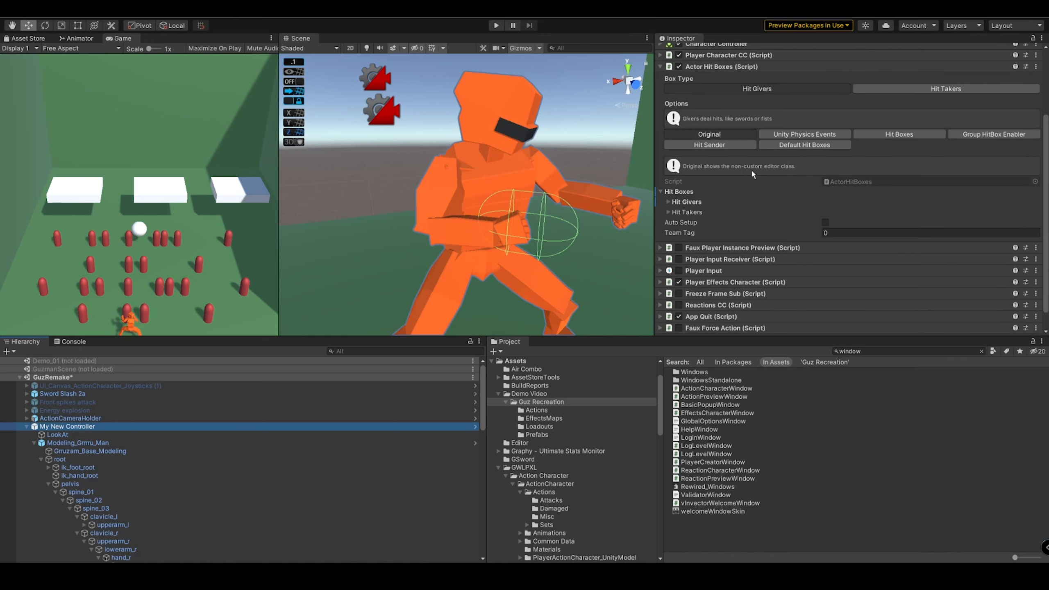
pyautogui.scroll(3, 756, 180)
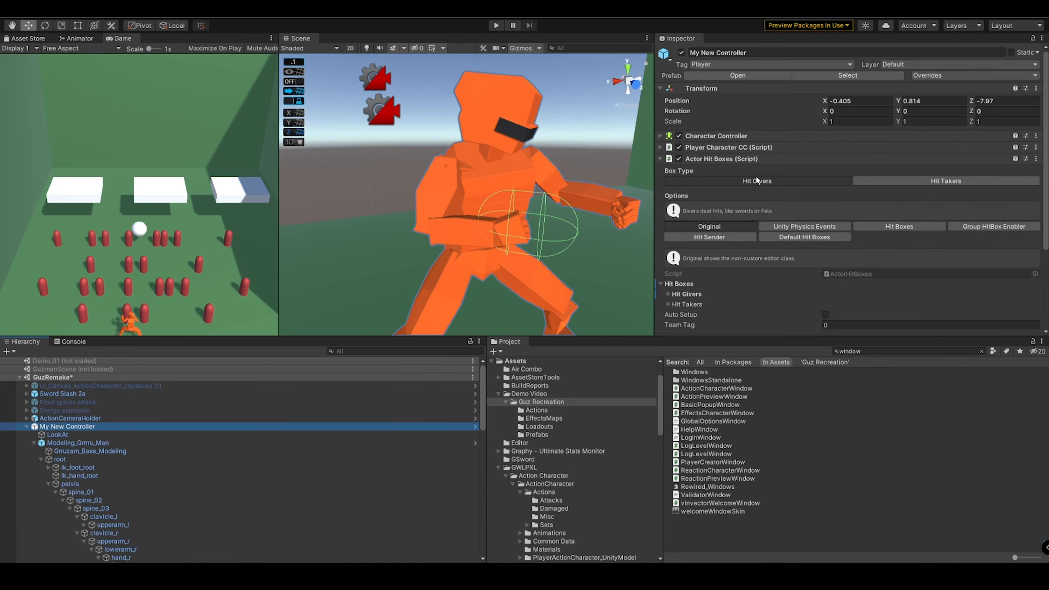
pyautogui.scroll(-3, 779, 182)
pyautogui.click(892, 136)
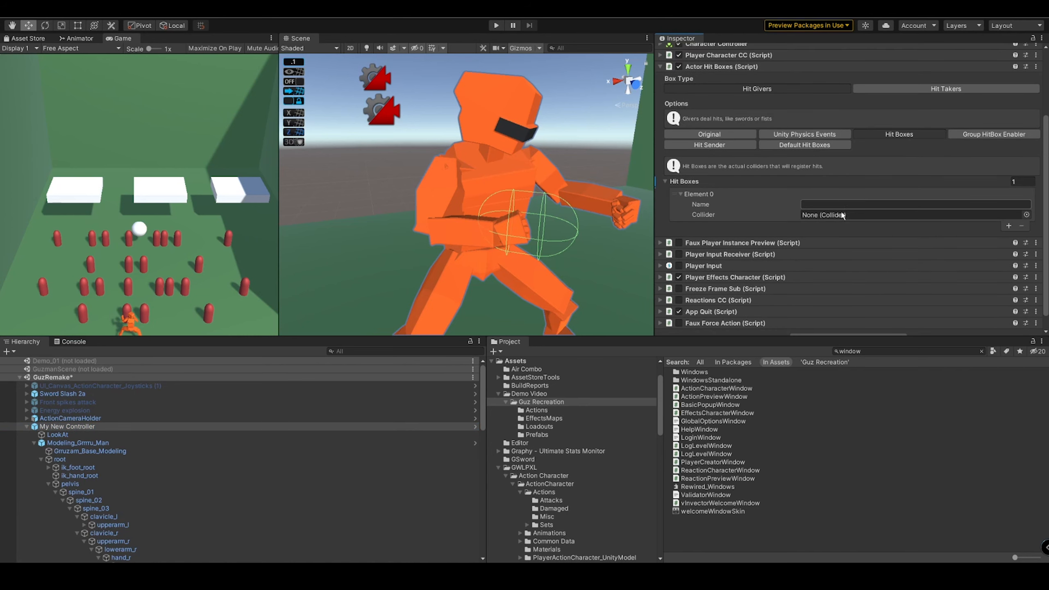
pyautogui.scroll(-2, 155, 475)
pyautogui.scroll(-4, 154, 474)
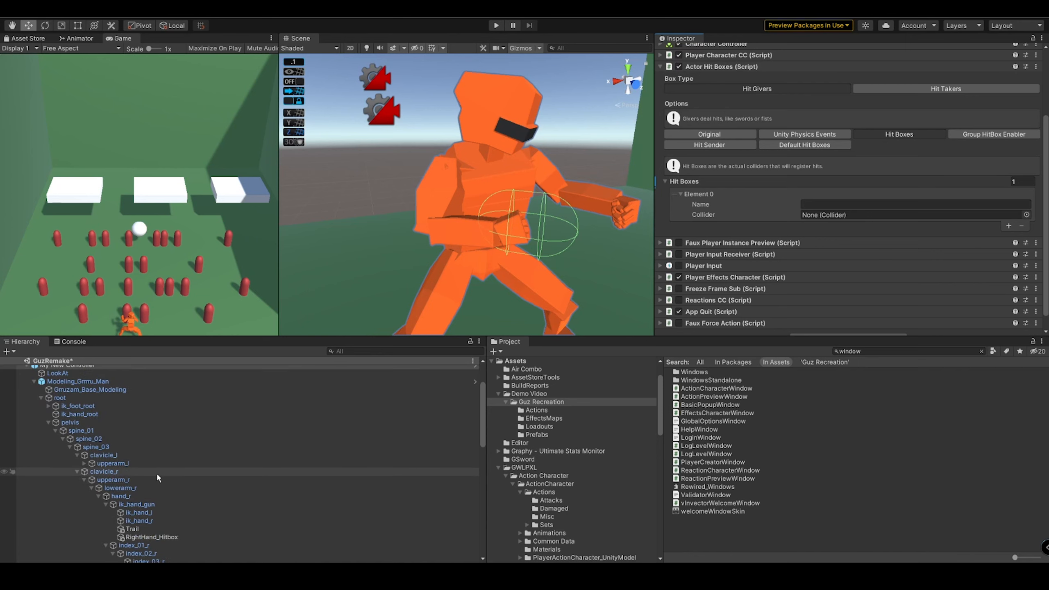
pyautogui.moveTo(170, 508); pyautogui.dragTo(820, 216)
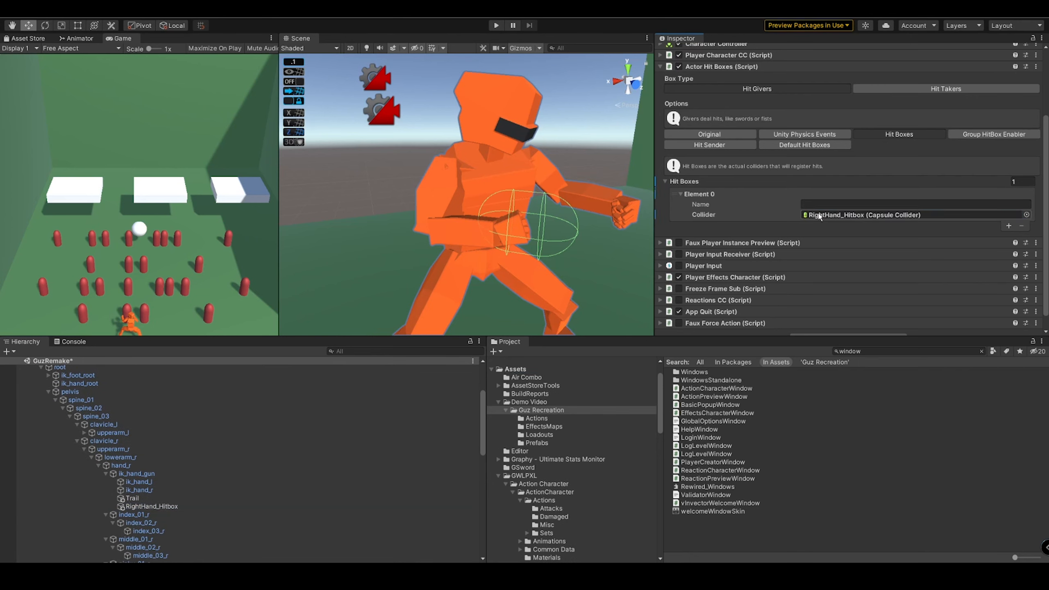
pyautogui.click(778, 204)
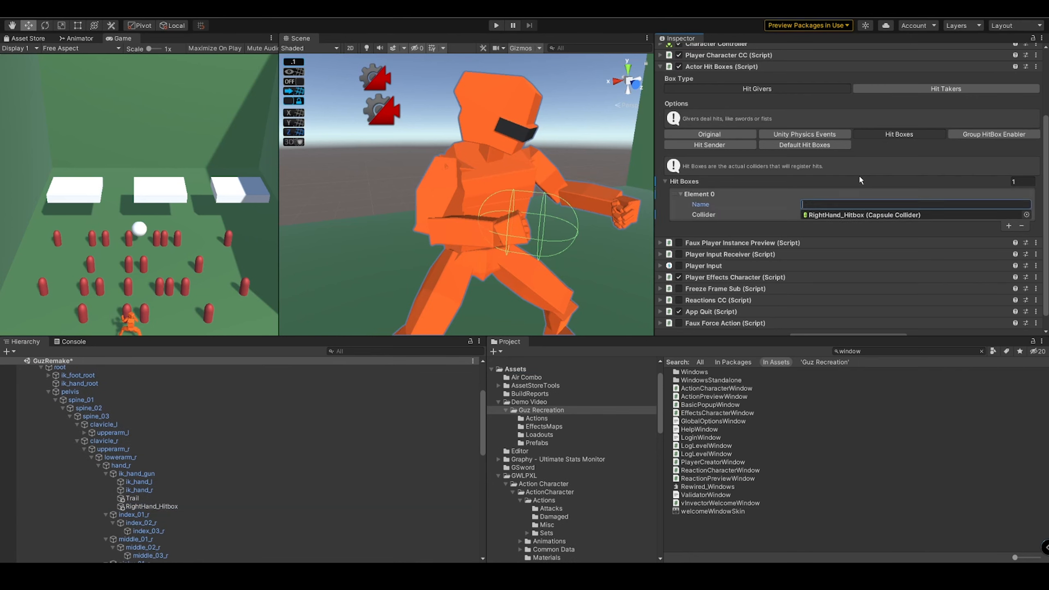
pyautogui.write('RightrHand')
# Step: Make RightHand a default hit box in My New Controller's hit givers
pyautogui.scroll(3, 769, 188)
pyautogui.scroll(-3, 770, 192)
pyautogui.click(805, 145)
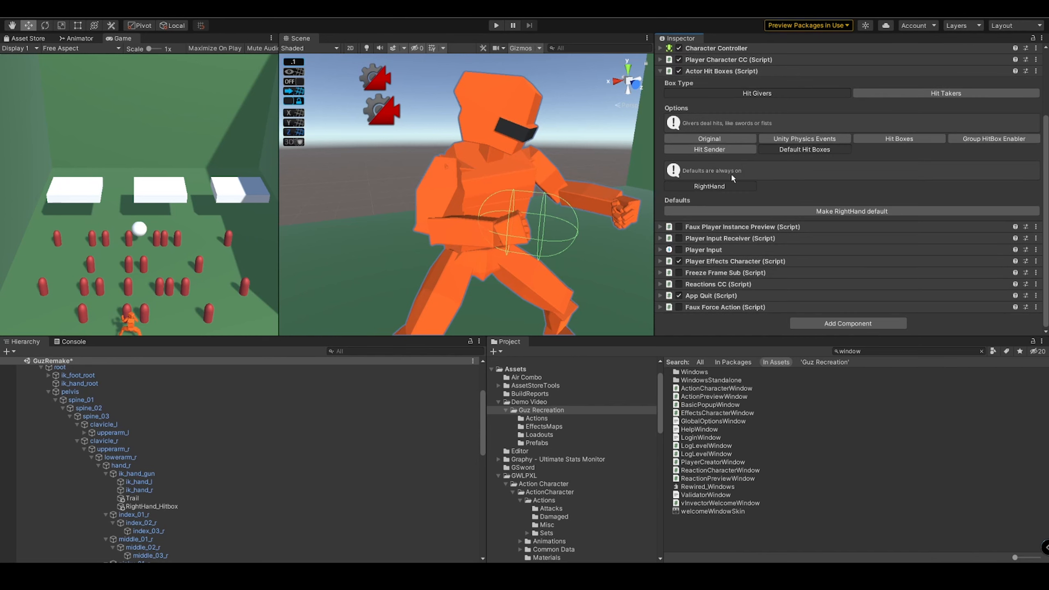
pyautogui.click(785, 211)
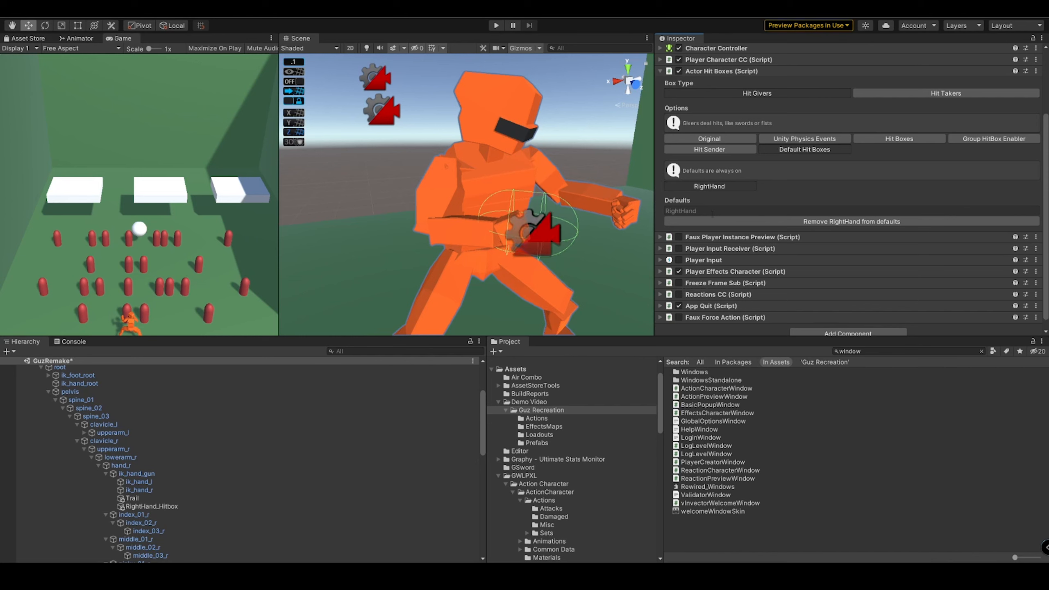
# Step: Widen the Game view and play-test the character by moving and attacking among the enemies
pyautogui.moveTo(276, 203); pyautogui.dragTo(420, 204)
pyautogui.click(496, 26)
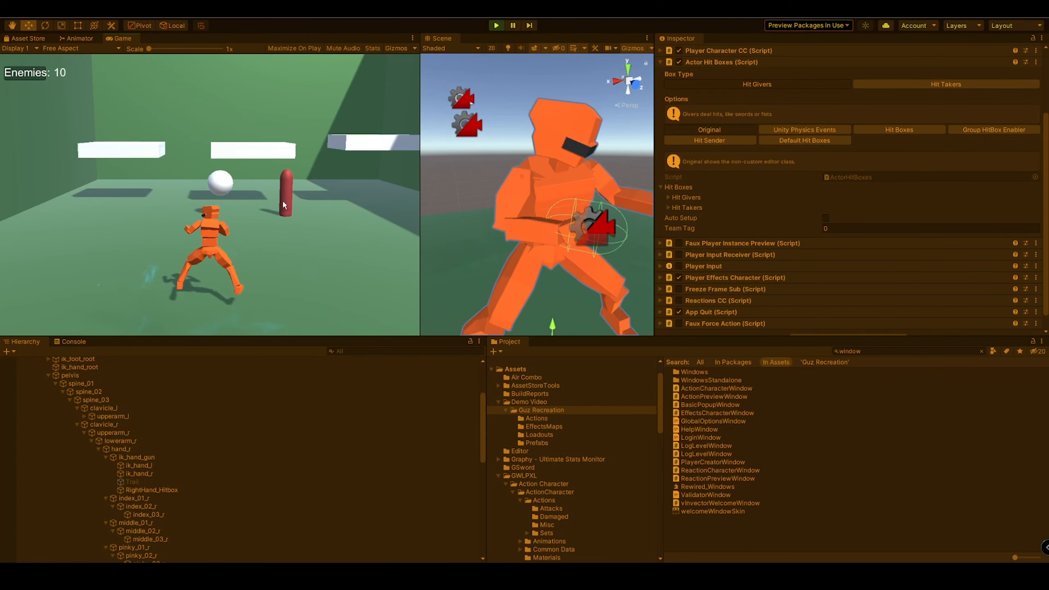
pyautogui.press('d')
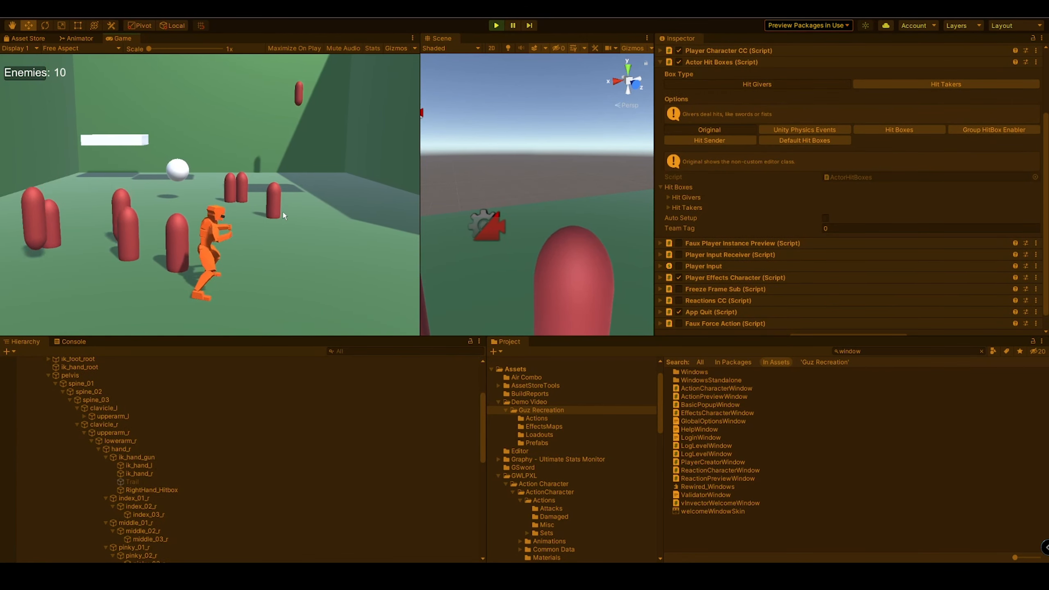
pyautogui.press('w')
pyautogui.click(283, 215)
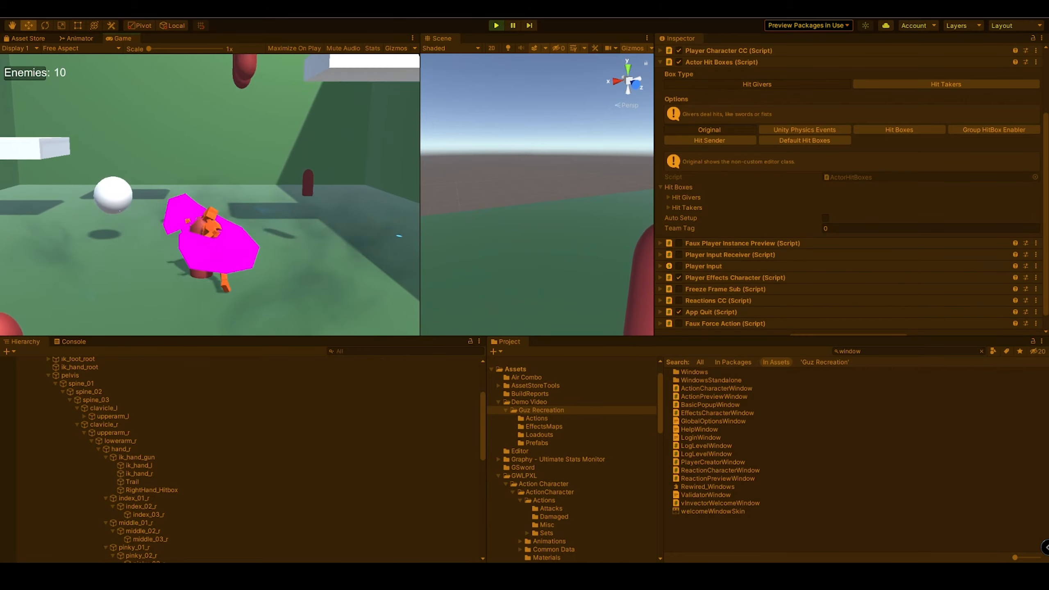
pyautogui.press('s')
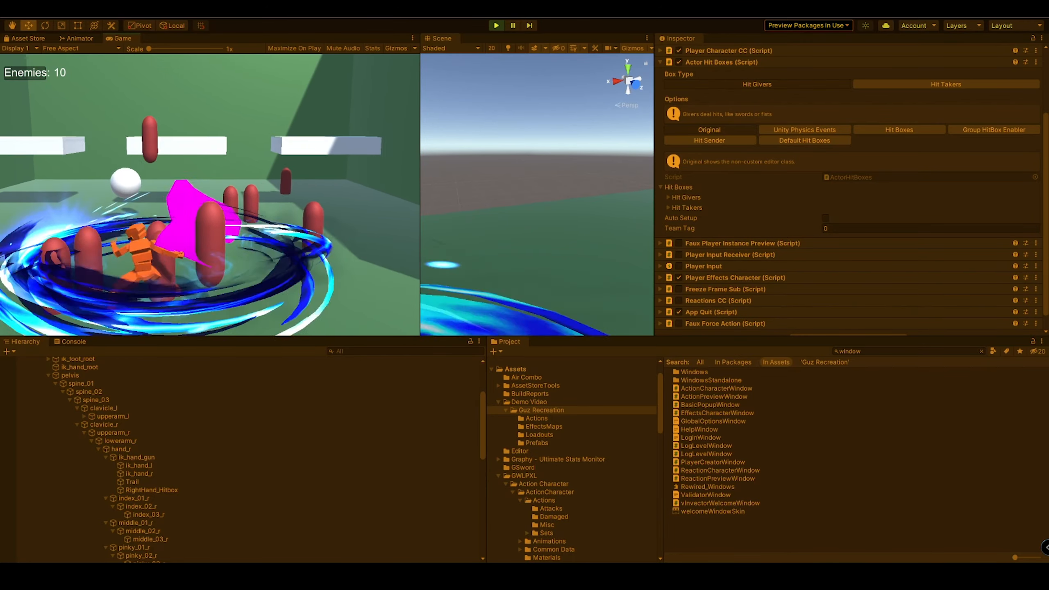
pyautogui.press('a')
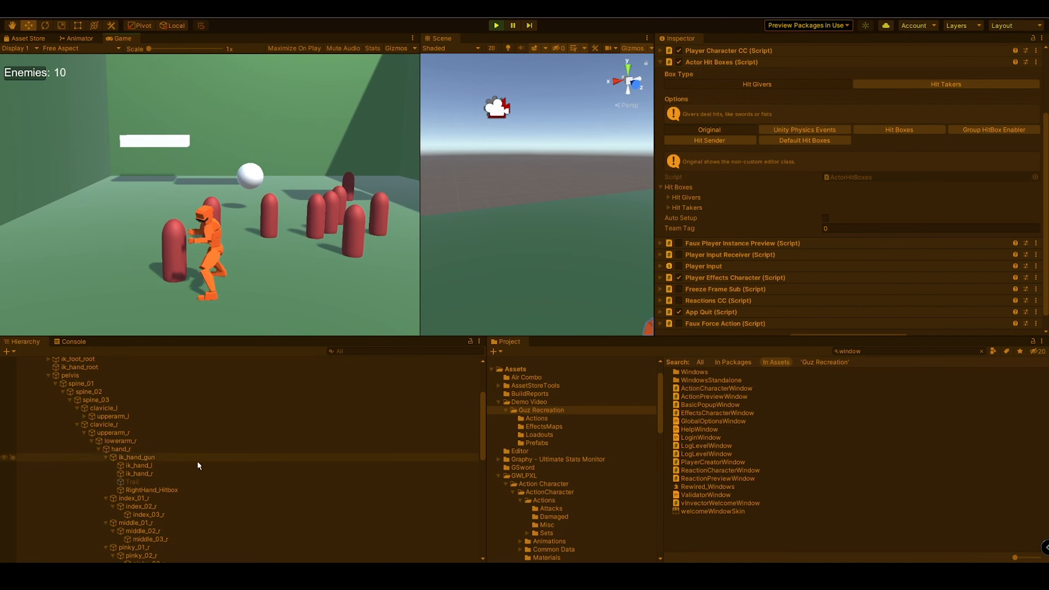
# Step: Lower the Trail's width curve to 0 during play mode and test an attack before exiting play mode
pyautogui.click(192, 482)
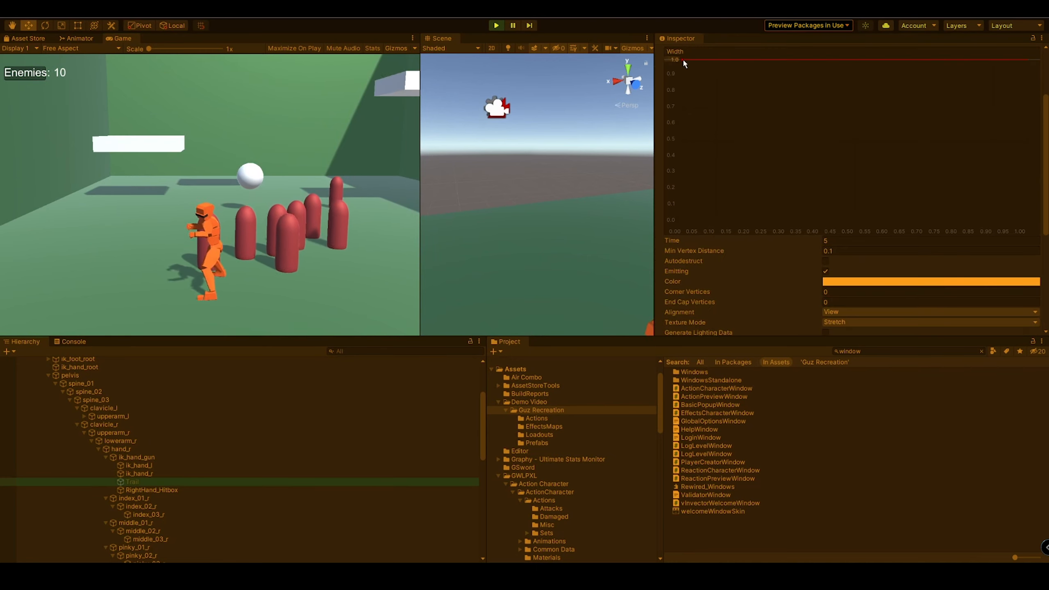
pyautogui.moveTo(674, 174); pyautogui.dragTo(669, 234)
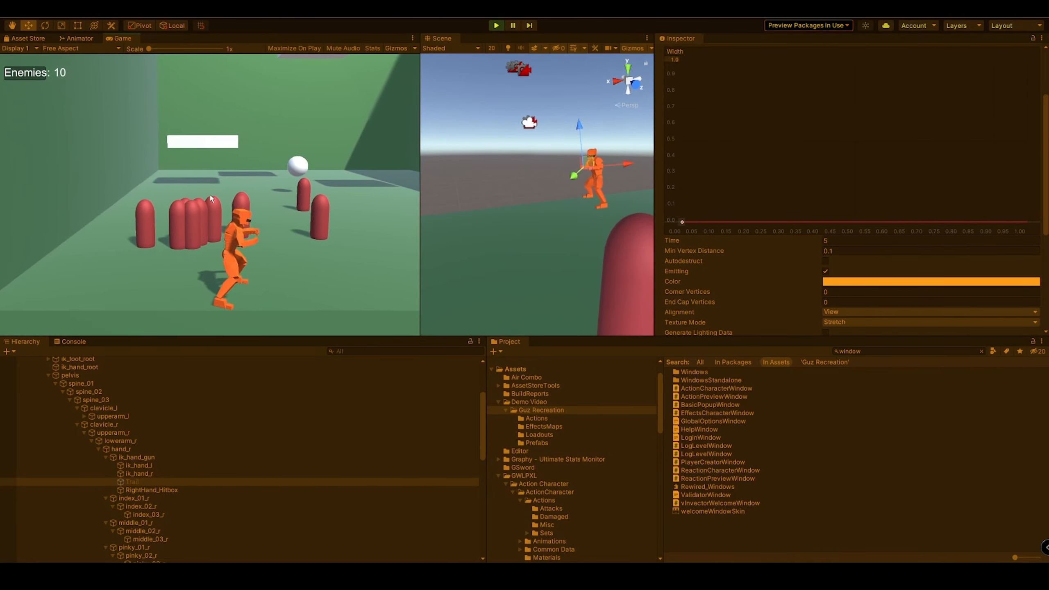
pyautogui.click(210, 195)
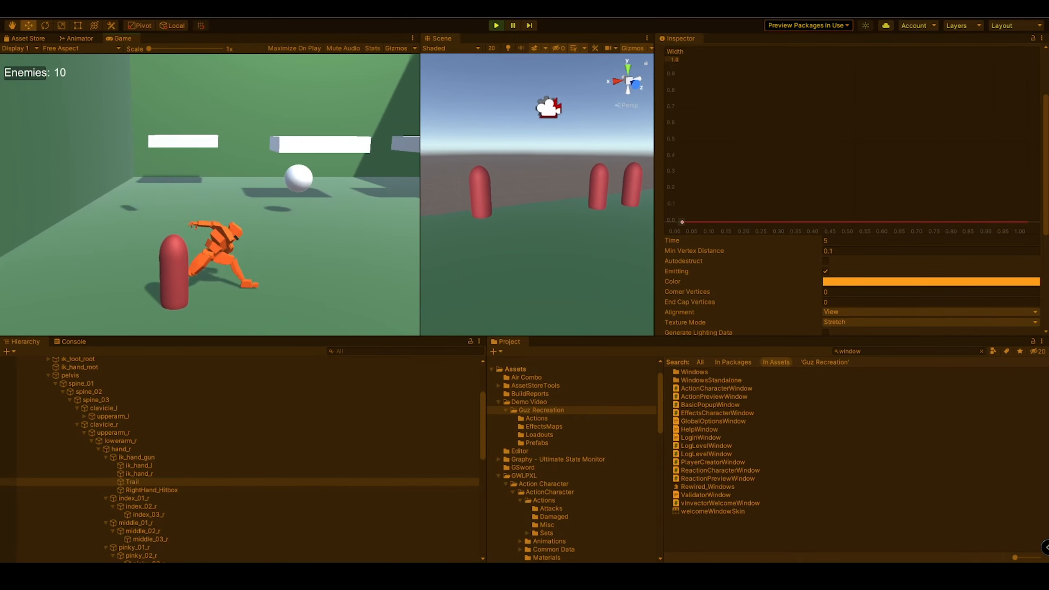
pyautogui.press('Escape')
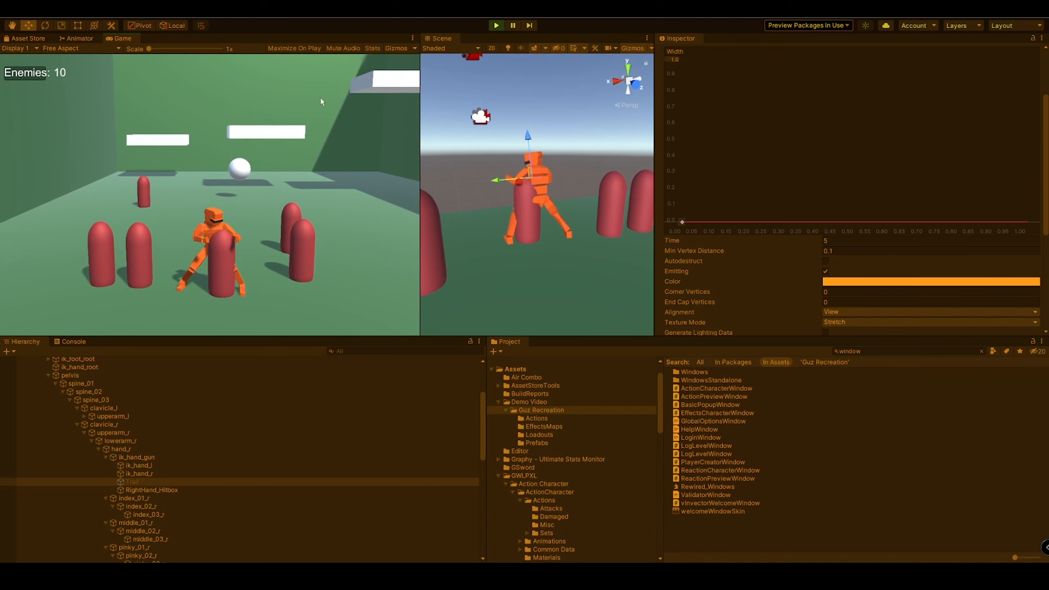
pyautogui.click(496, 26)
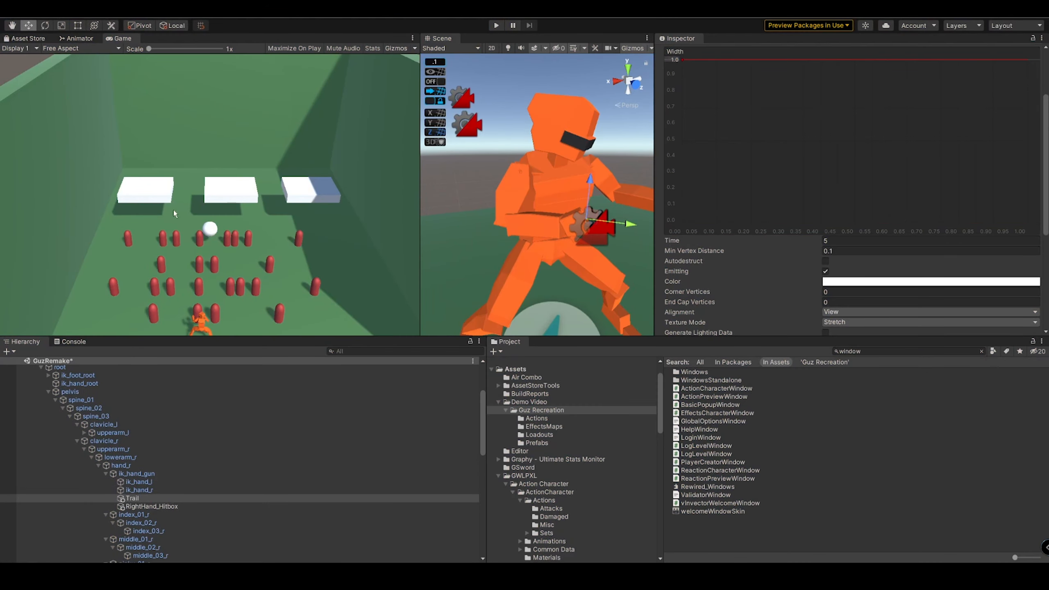
# Step: Inspect the hit-taker hit boxes in the Actor Hit Boxes script of PlaceHolderEnemy
pyautogui.scroll(3, 158, 444)
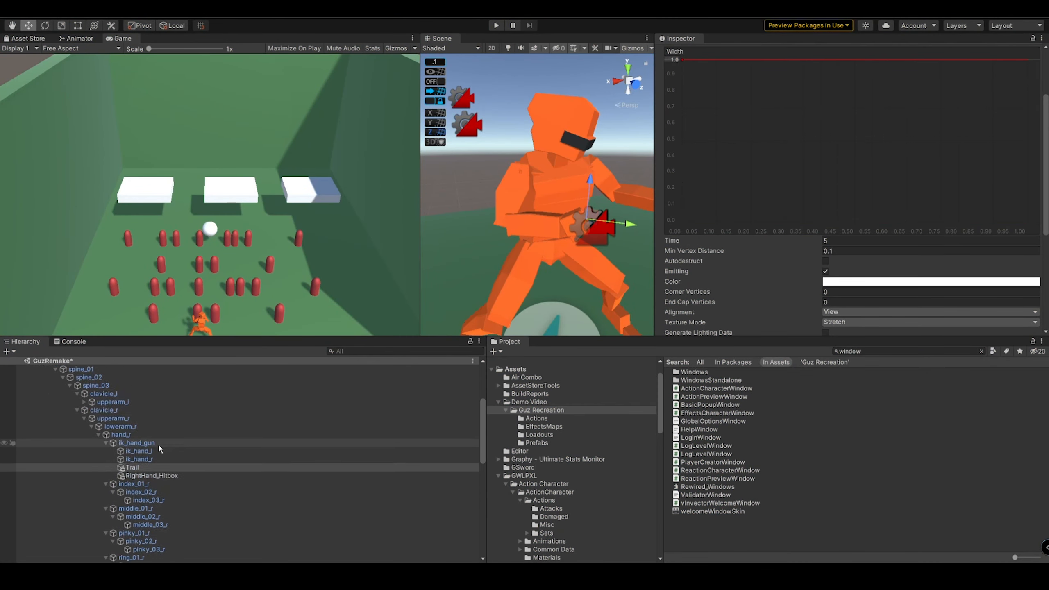
pyautogui.scroll(4, 158, 445)
pyautogui.click(82, 435)
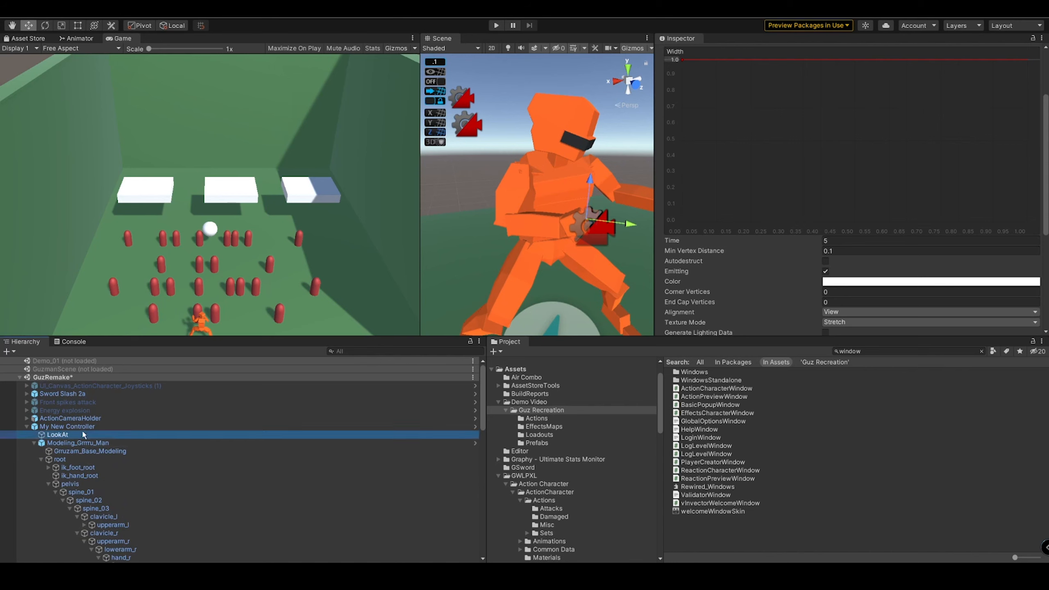
pyautogui.click(84, 429)
pyautogui.click(34, 442)
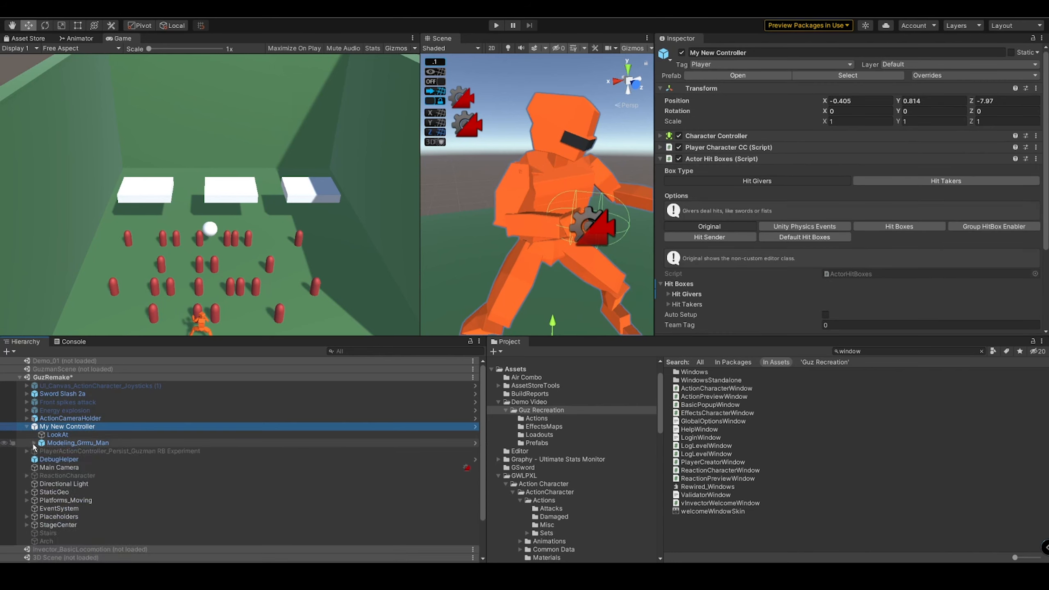
pyautogui.click(27, 517)
pyautogui.click(104, 525)
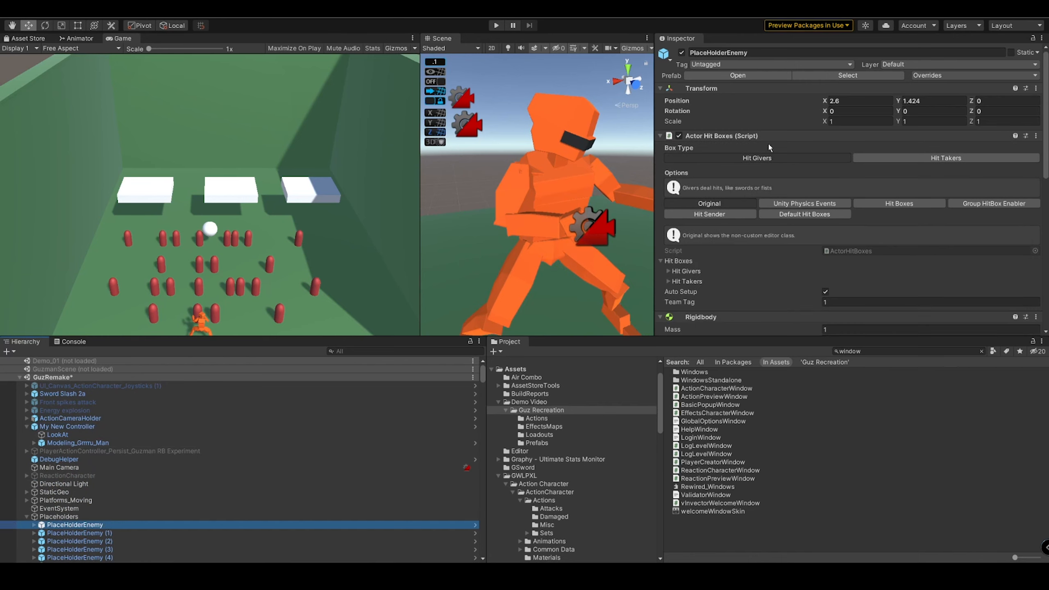
pyautogui.click(909, 157)
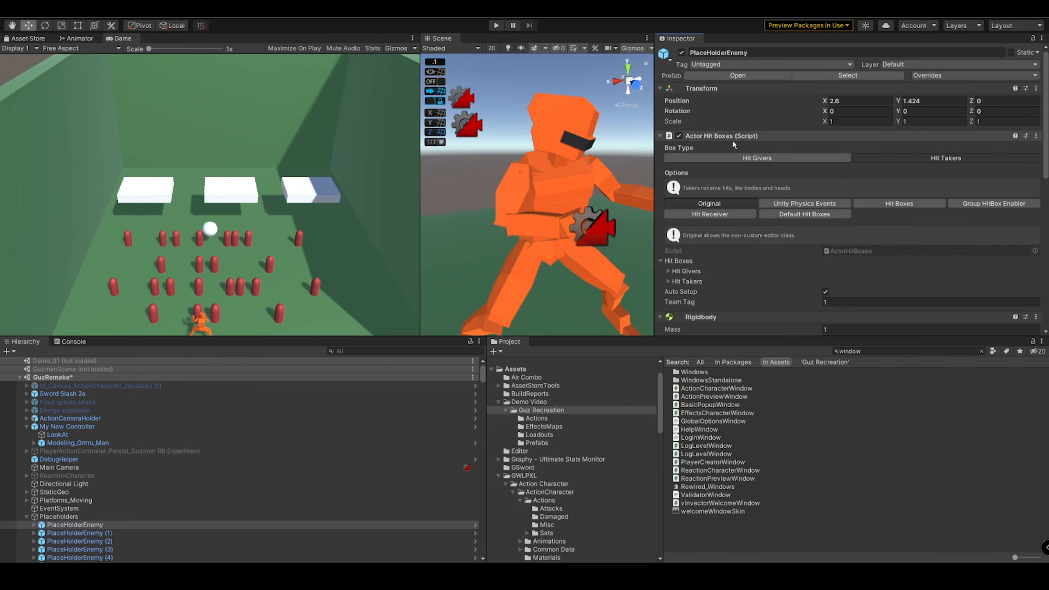
pyautogui.click(900, 203)
pyautogui.scroll(-3, 793, 175)
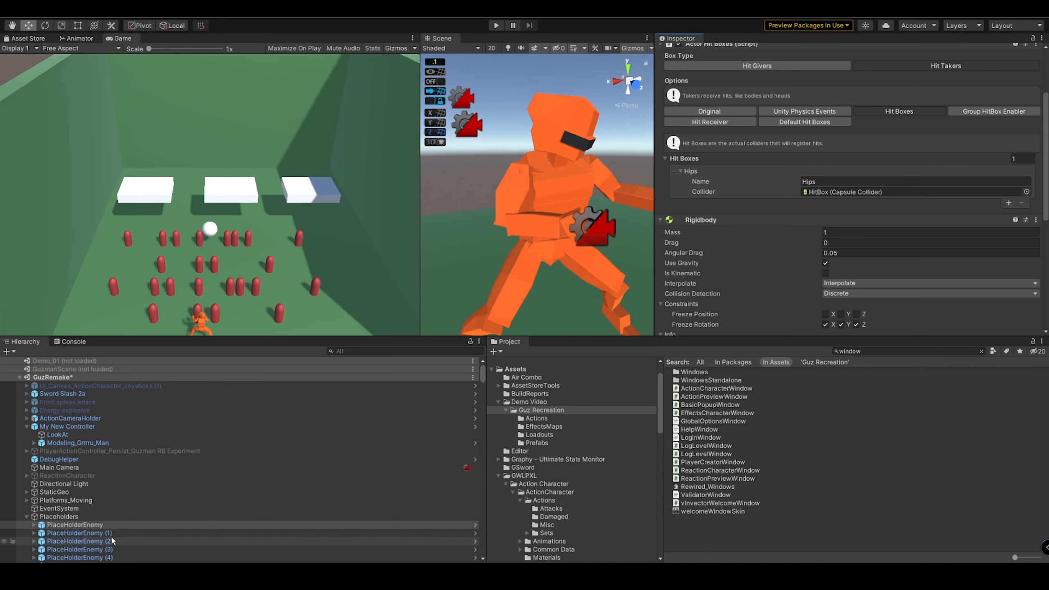
# Step: Frame PlaceHolderEnemy in the Scene view, examine its collider outlines, and collapse the Placeholders group
pyautogui.doubleClick(74, 525)
pyautogui.scroll(-3, 497, 211)
pyautogui.scroll(5, 496, 211)
pyautogui.moveTo(498, 212); pyautogui.dragTo(505, 271, button='right')
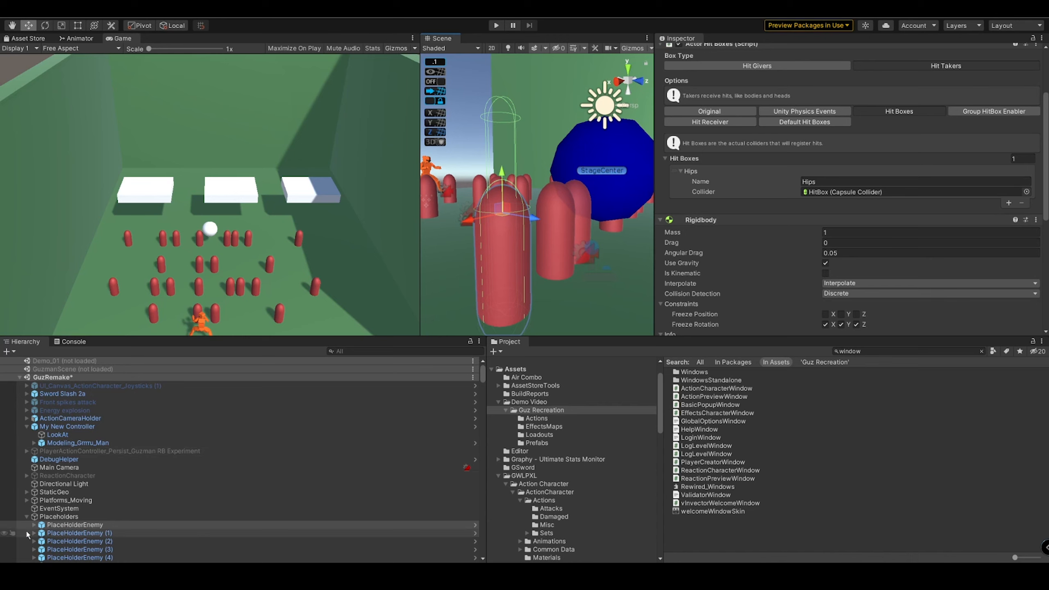
pyautogui.click(26, 517)
# Step: Remove RightHand from the default hit boxes of My New Controller's hit givers
pyautogui.click(67, 427)
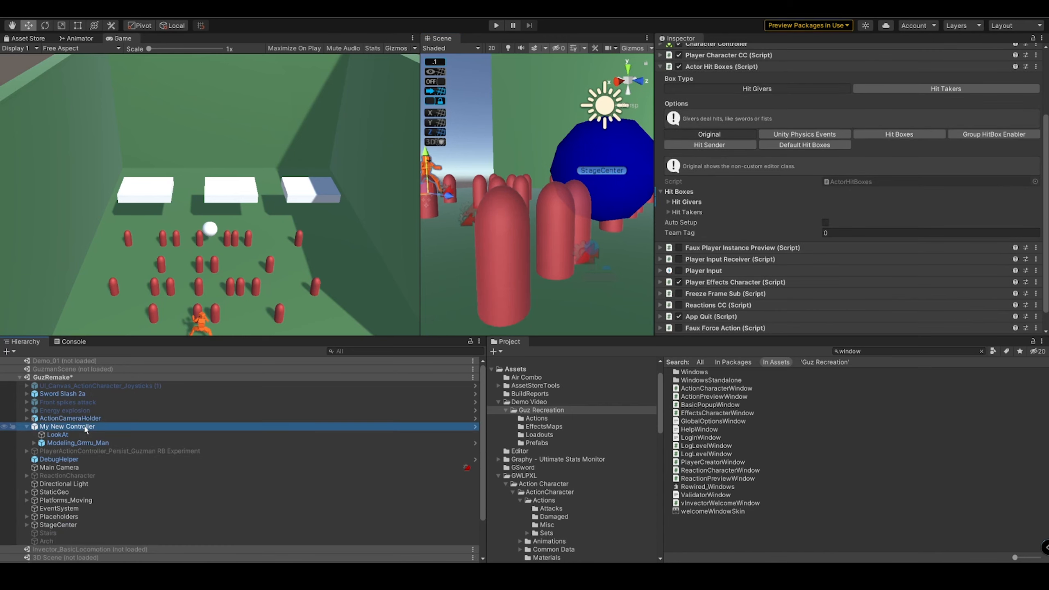
pyautogui.click(920, 136)
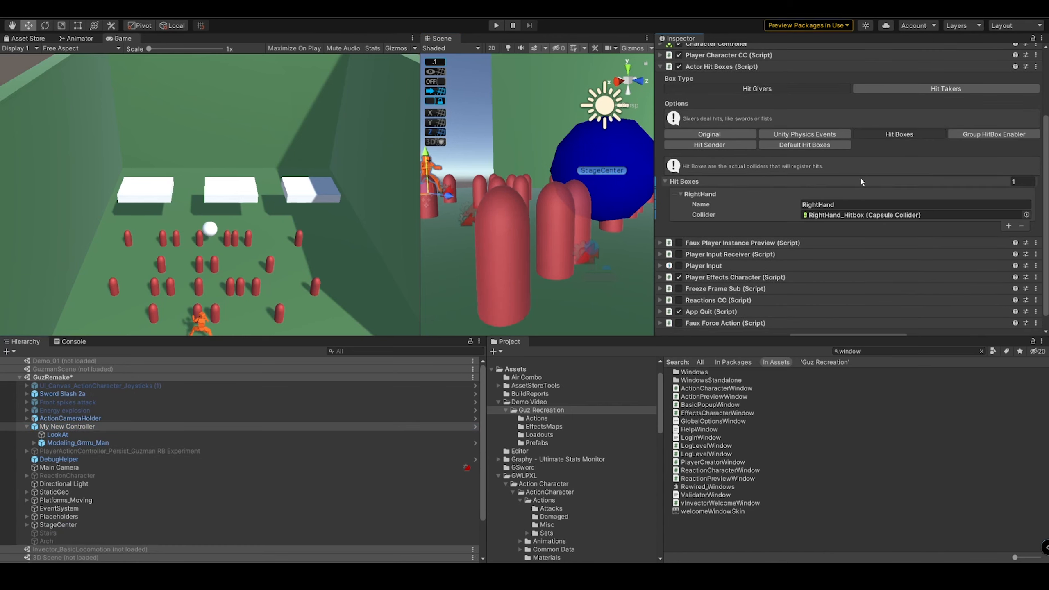
pyautogui.click(775, 145)
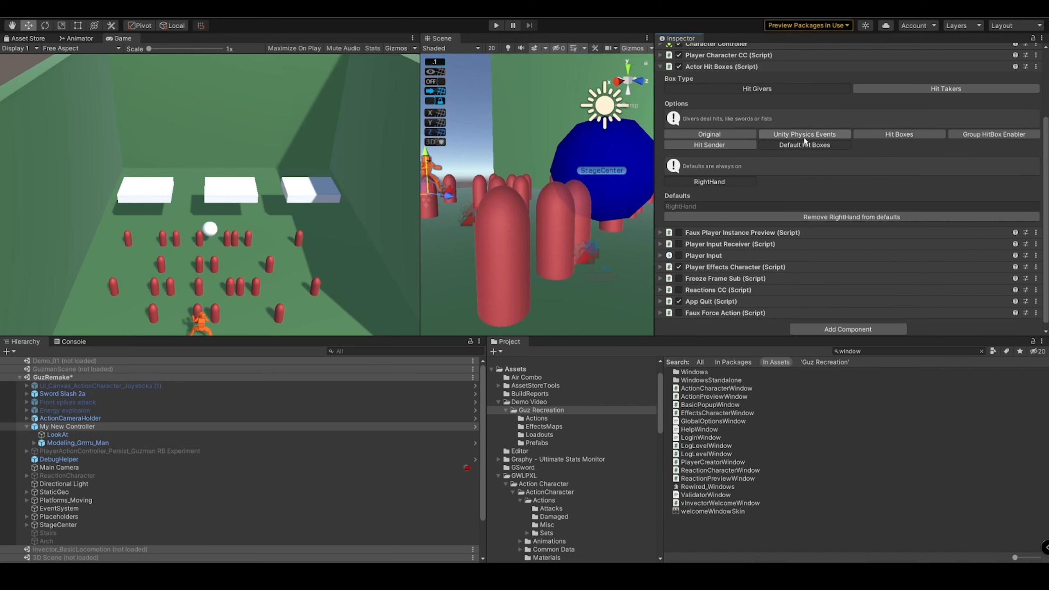
pyautogui.click(846, 217)
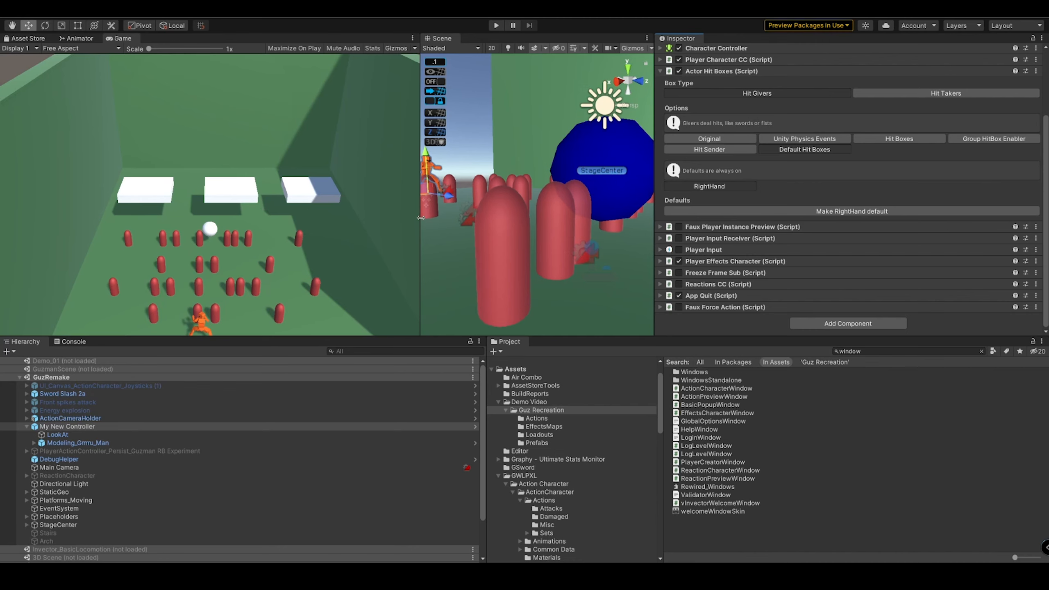
# Step: Widen the Scene view and reframe it on the orange character standing among the placeholder enemies
pyautogui.moveTo(420, 216); pyautogui.dragTo(335, 224)
pyautogui.scroll(-3, 402, 186)
pyautogui.moveTo(407, 177); pyautogui.dragTo(464, 272, button='middle')
pyautogui.scroll(3, 422, 216)
pyautogui.moveTo(466, 220); pyautogui.dragTo(492, 212, button='middle')
pyautogui.moveTo(450, 188); pyautogui.dragTo(380, 196, button='right')
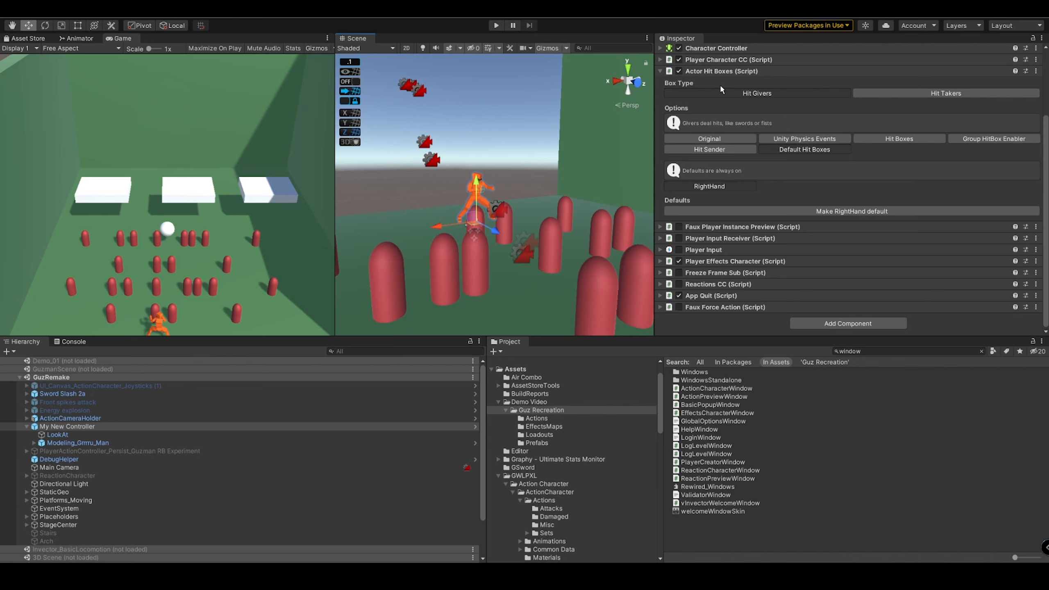
# Step: Open the Action Character Editor from My New Controller's Player Character CC script and reposition its window
pyautogui.scroll(3, 727, 149)
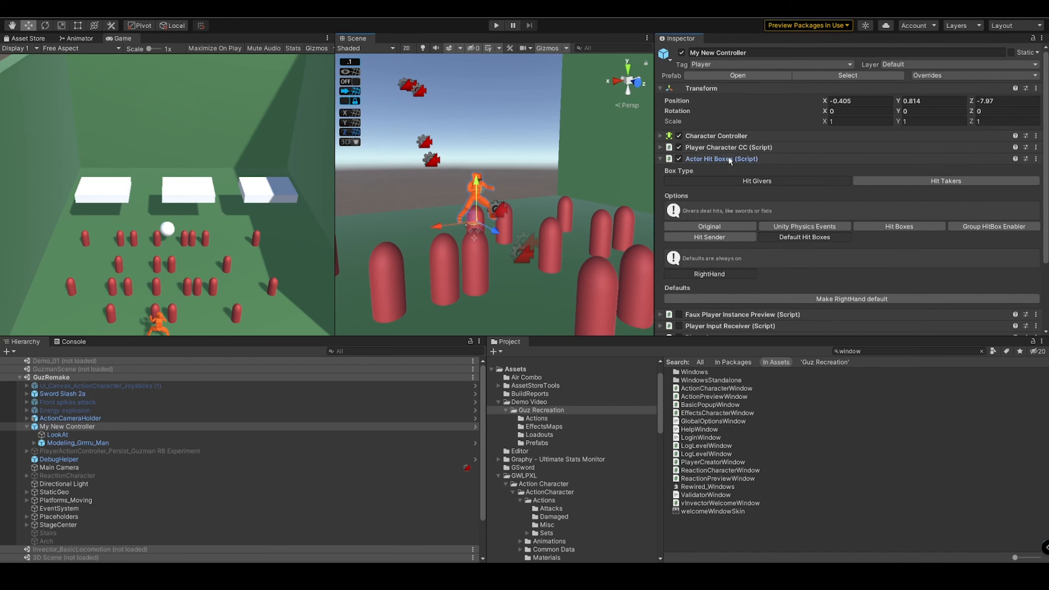
pyautogui.click(723, 159)
pyautogui.click(727, 147)
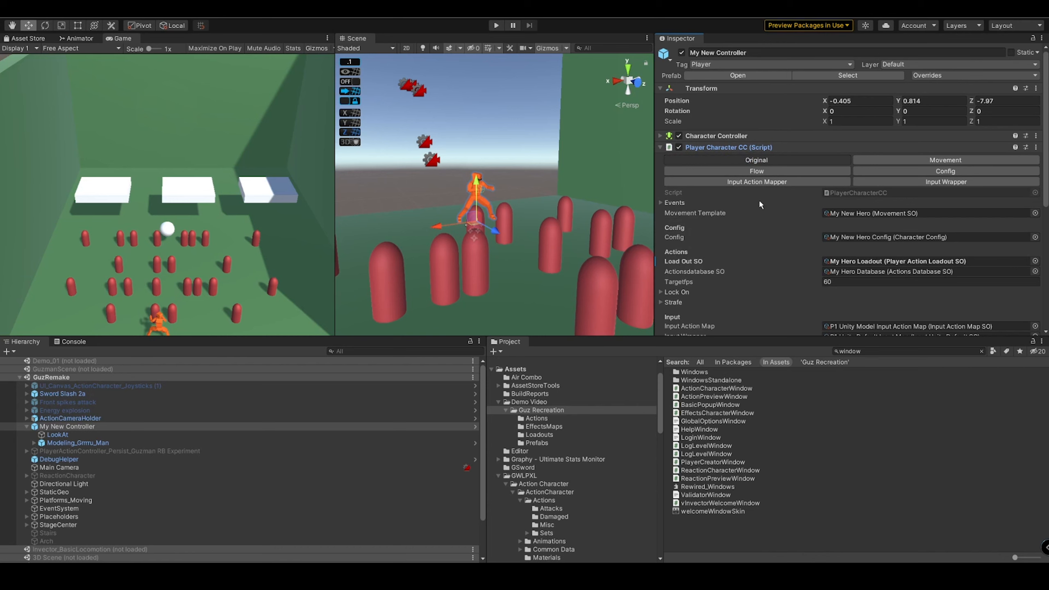
pyautogui.scroll(-3, 759, 199)
pyautogui.click(851, 286)
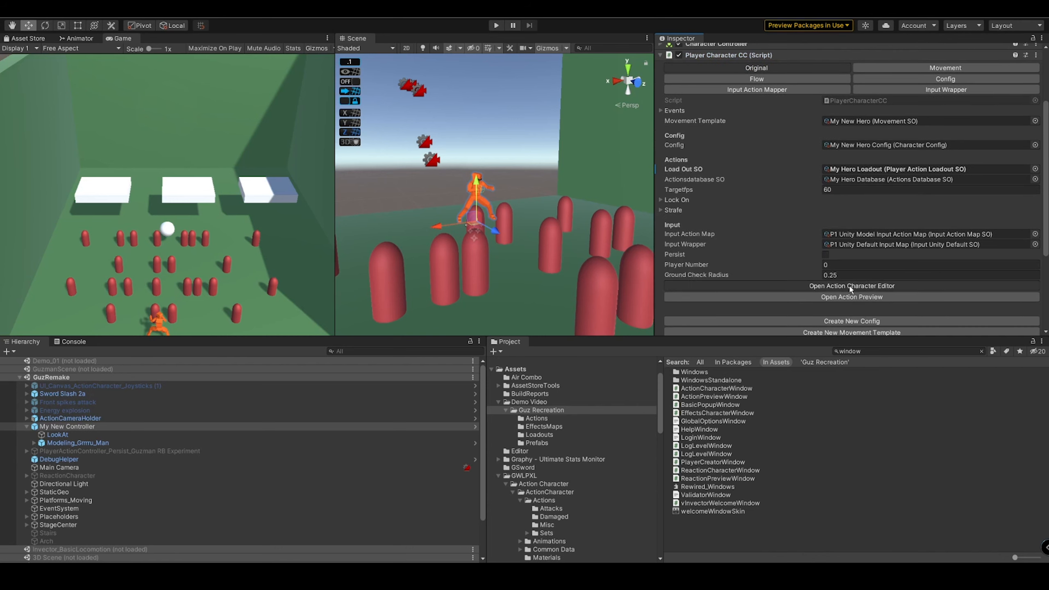
pyautogui.moveTo(502, 111); pyautogui.dragTo(728, 148)
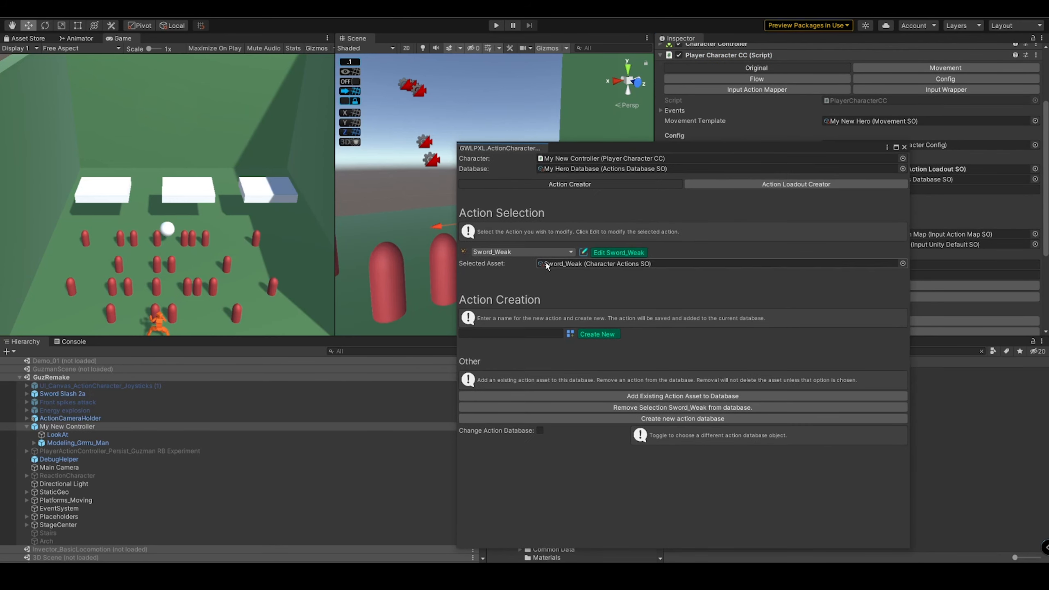
# Step: Open the Sword_Weak action for editing, show its HitBox Options and move the editor window clear of the Inspector
pyautogui.click(617, 252)
pyautogui.moveTo(601, 154); pyautogui.dragTo(1, 264)
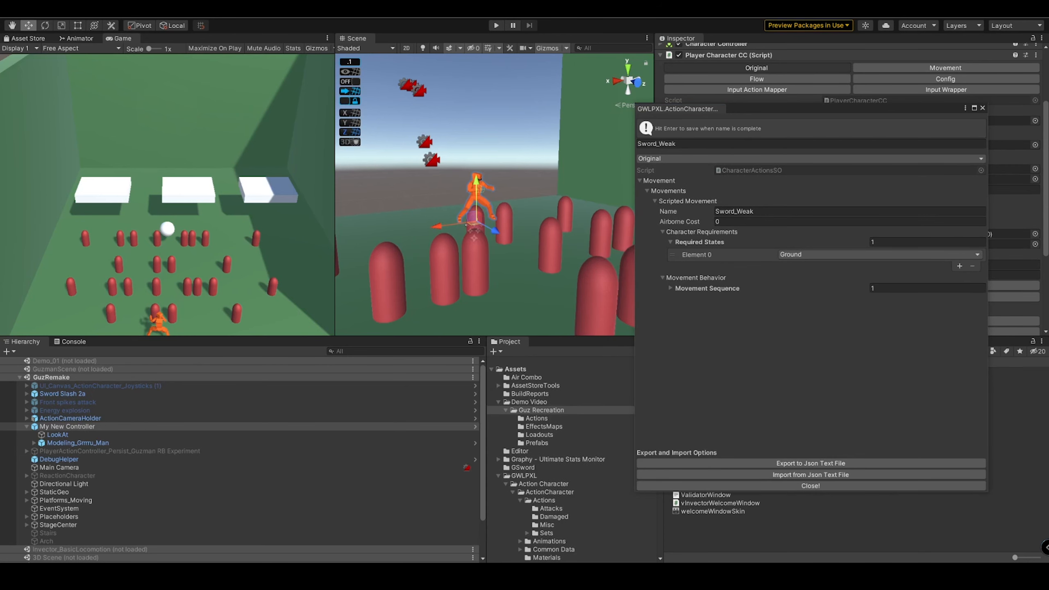
pyautogui.click(682, 159)
pyautogui.click(675, 269)
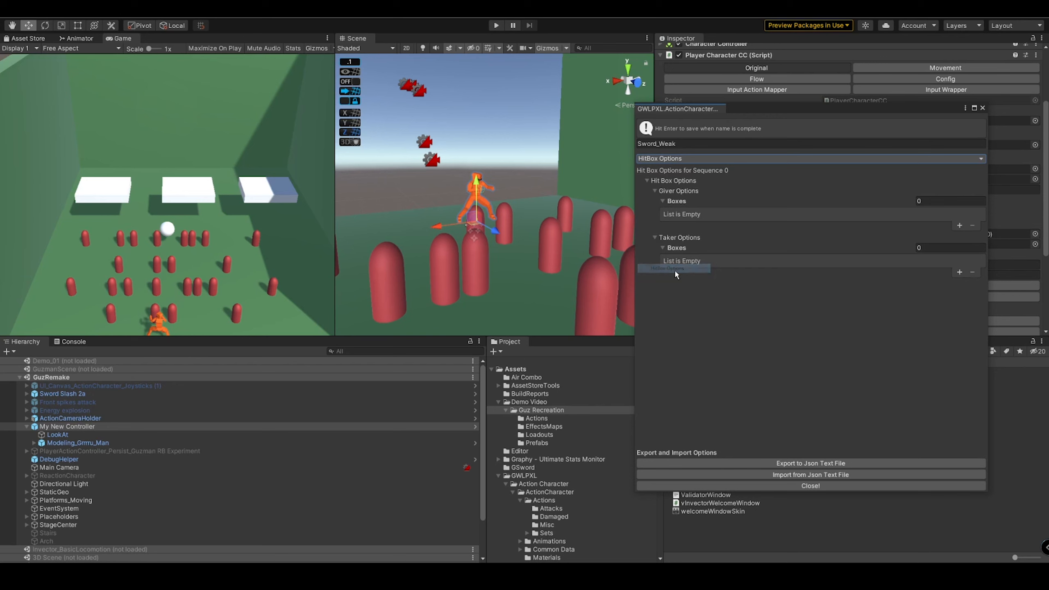
pyautogui.moveTo(763, 107); pyautogui.dragTo(444, 135)
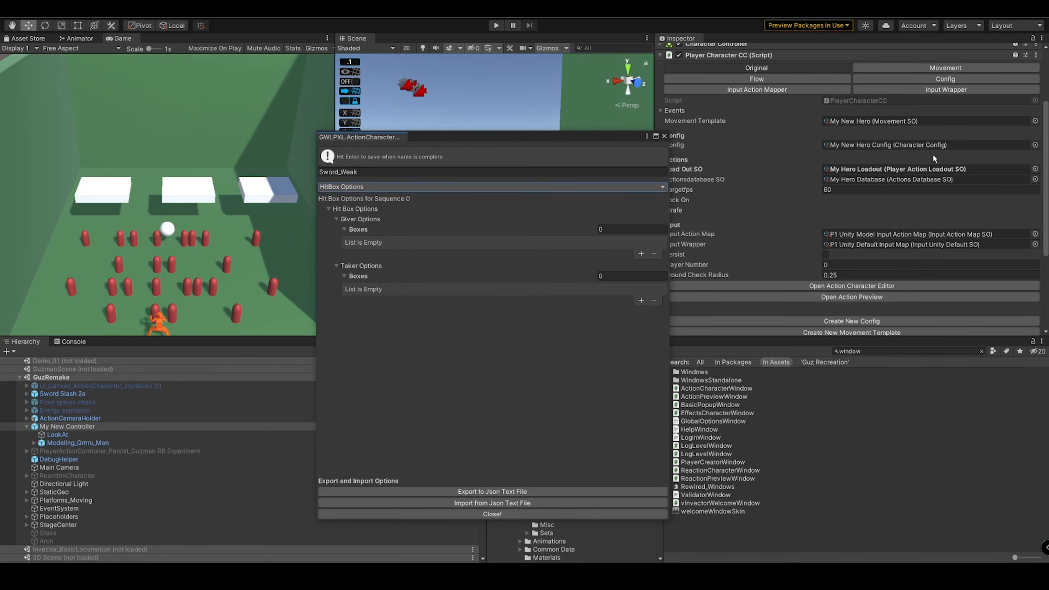
pyautogui.scroll(5, 901, 169)
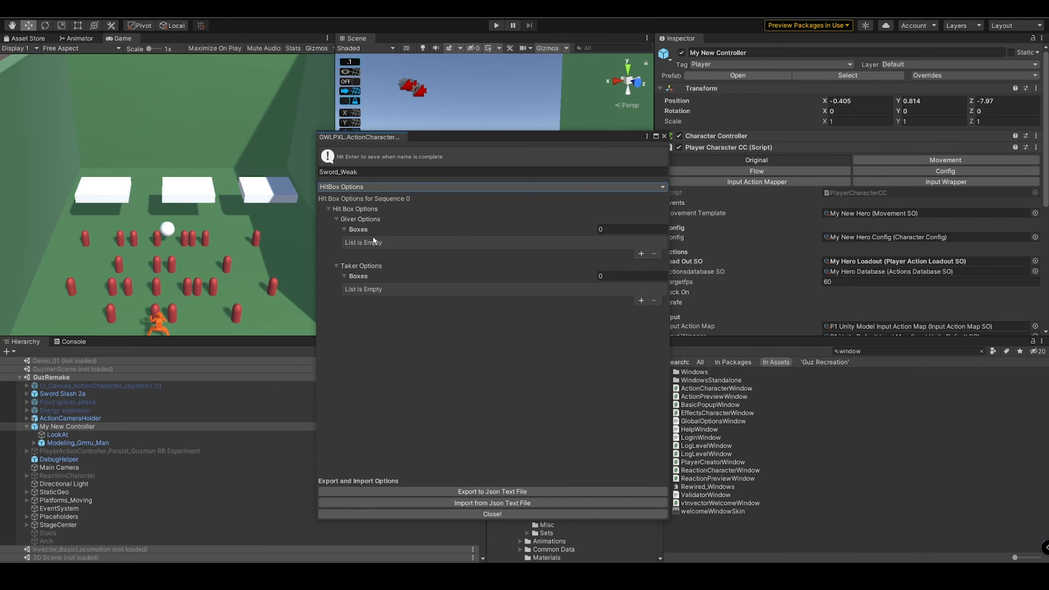
# Step: Add a giver box named RightHand to Sword_Weak's hit box options and adjust its enable and disable normalized times
pyautogui.click(641, 253)
pyautogui.click(449, 252)
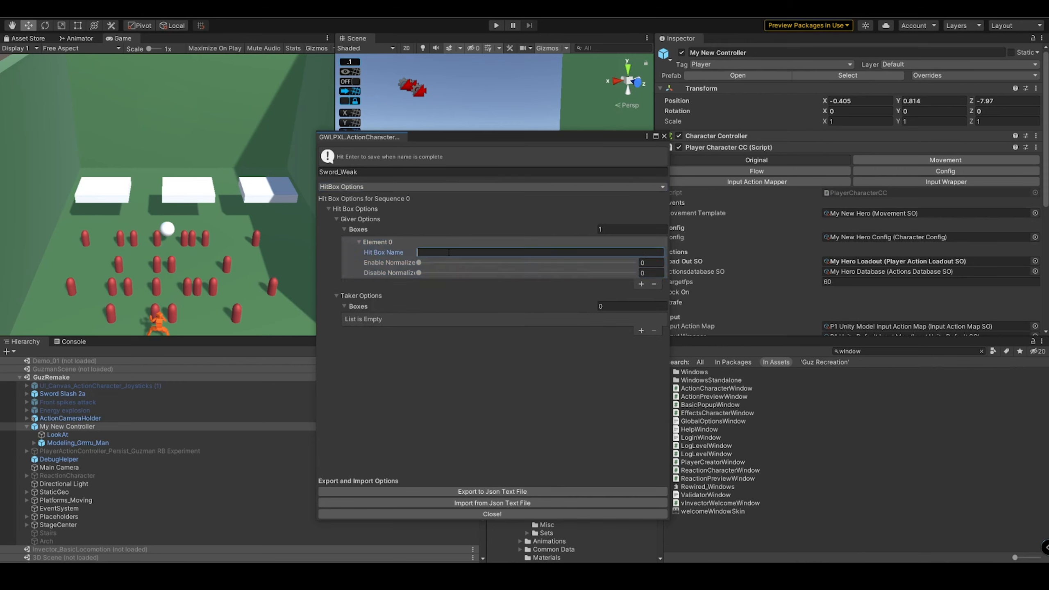
pyautogui.write('RightHand')
pyautogui.click(438, 244)
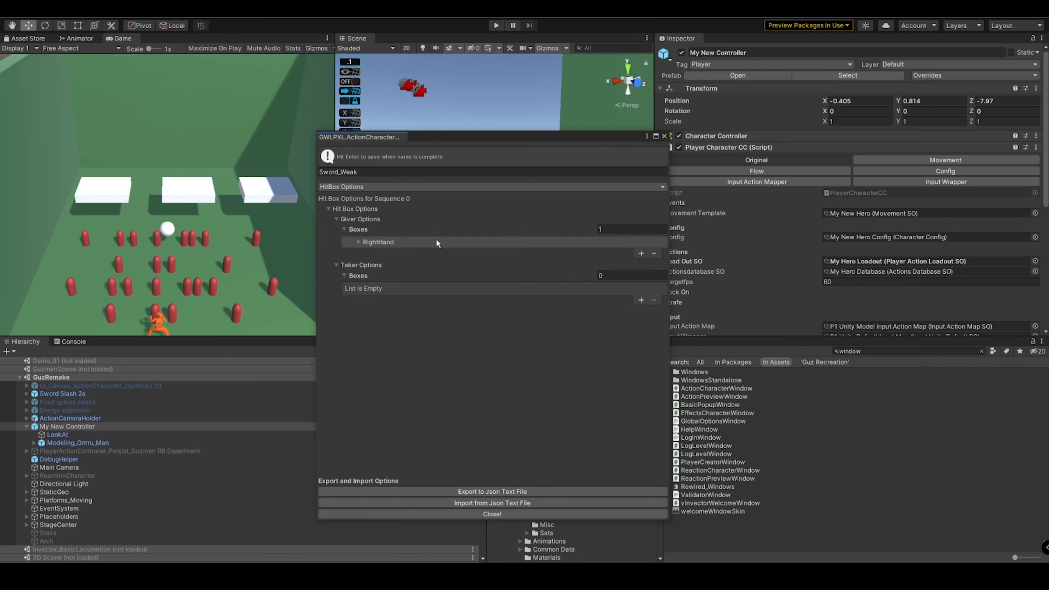
pyautogui.click(429, 241)
pyautogui.moveTo(419, 264); pyautogui.dragTo(598, 275)
pyautogui.moveTo(434, 267); pyautogui.dragTo(459, 267)
# Step: Move the action editor aside, start play mode and test the sword attack while running around the placeholder enemies
pyautogui.moveTo(547, 142); pyautogui.dragTo(1048, 177)
pyautogui.click(495, 25)
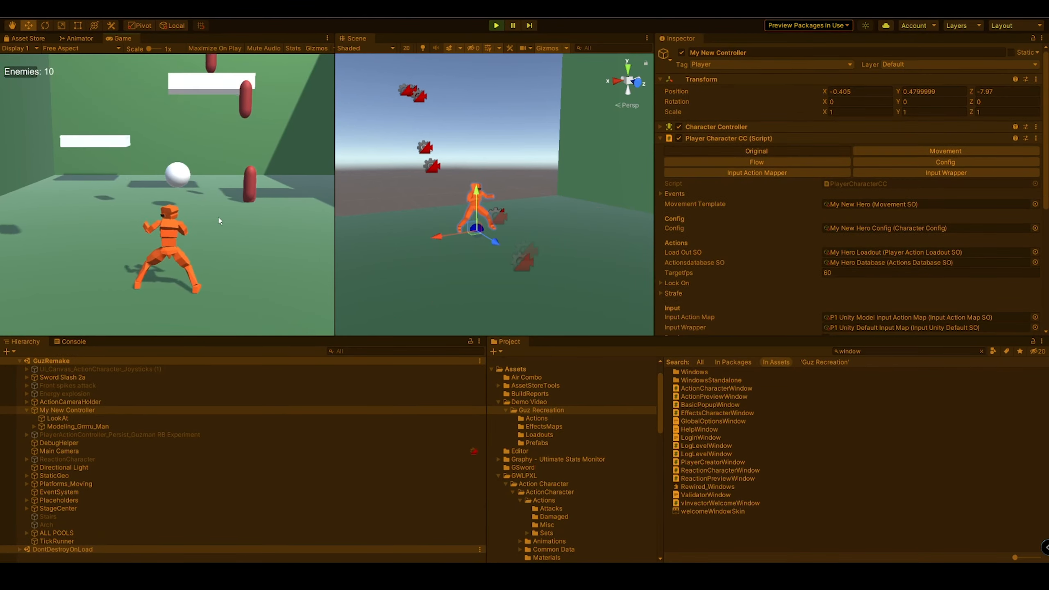
pyautogui.press('d')
pyautogui.press('w')
pyautogui.click(219, 220)
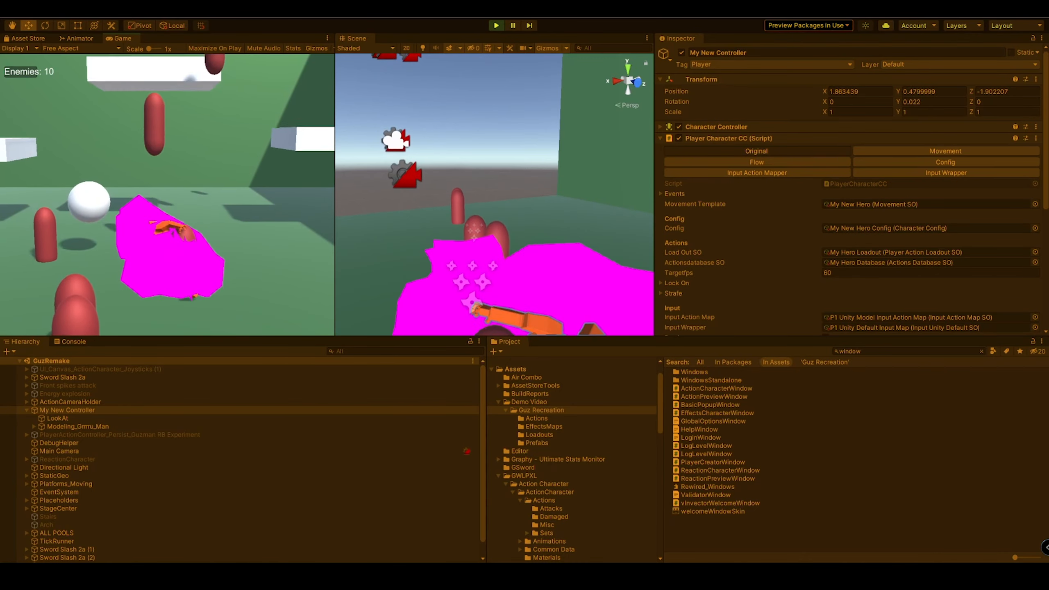
pyautogui.press('s')
pyautogui.press('w')
pyautogui.press('d')
pyautogui.press('a')
pyautogui.press('w')
pyautogui.press('d')
pyautogui.press('a')
pyautogui.press('s')
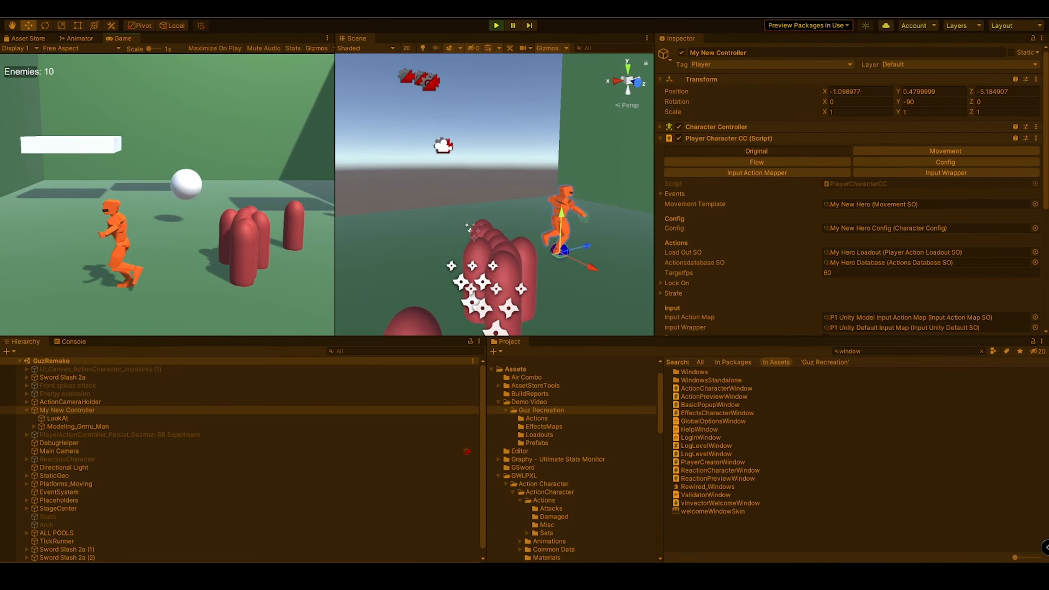
pyautogui.press('d')
pyautogui.press('d')
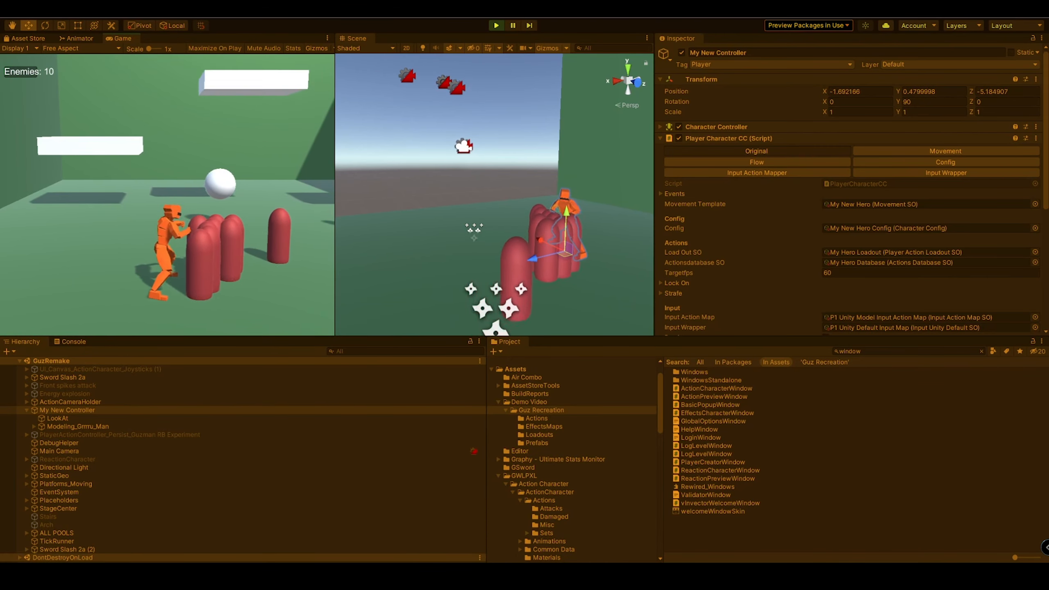
# Step: Locate the Trail object used by Sword_Weak in the Player Effects Character script, select it and resume the play test
pyautogui.click(784, 137)
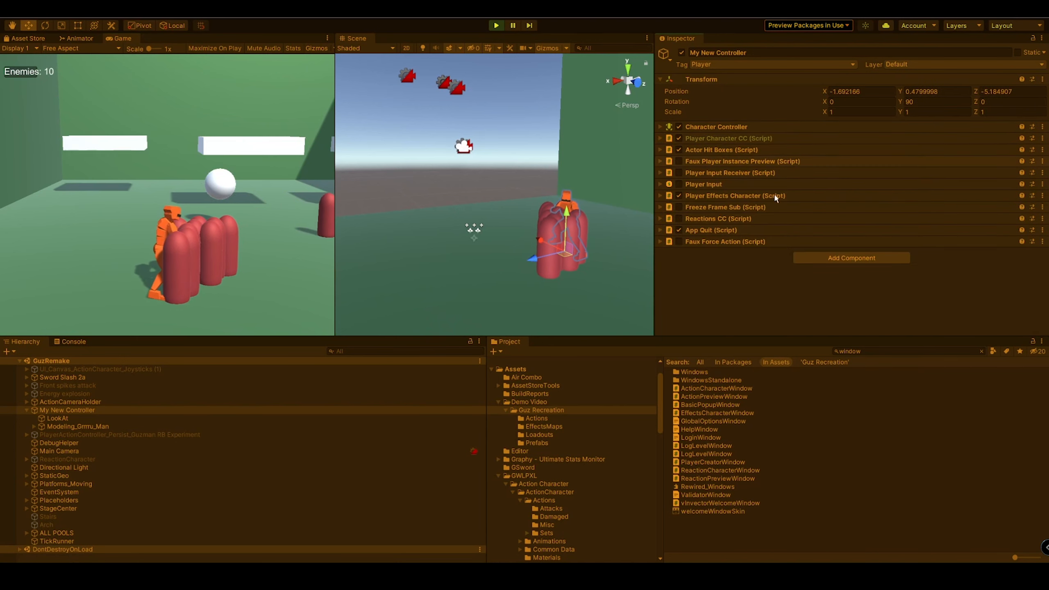
pyautogui.click(747, 196)
pyautogui.click(720, 217)
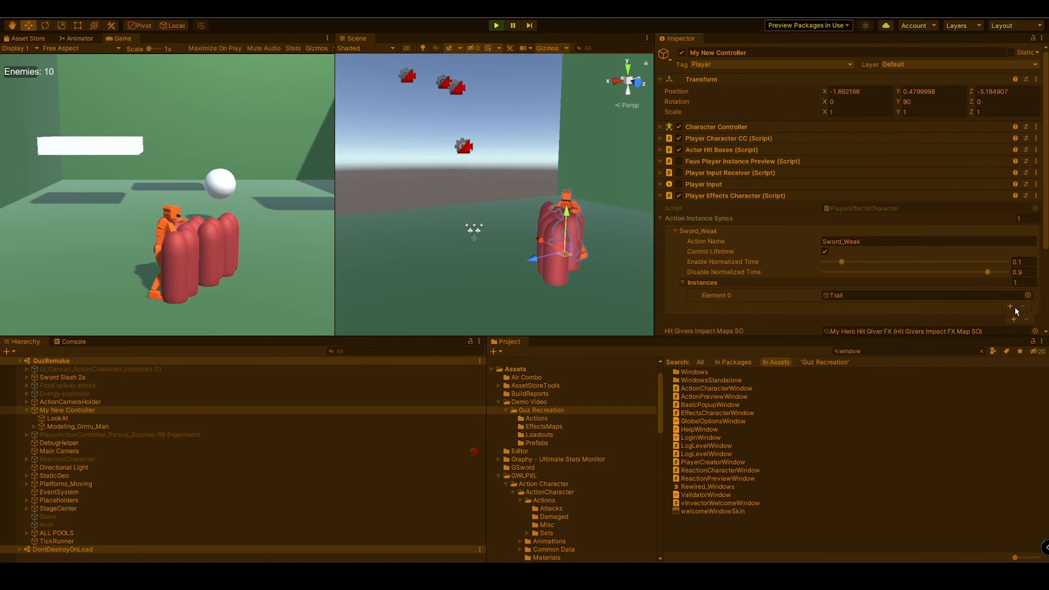
pyautogui.click(896, 294)
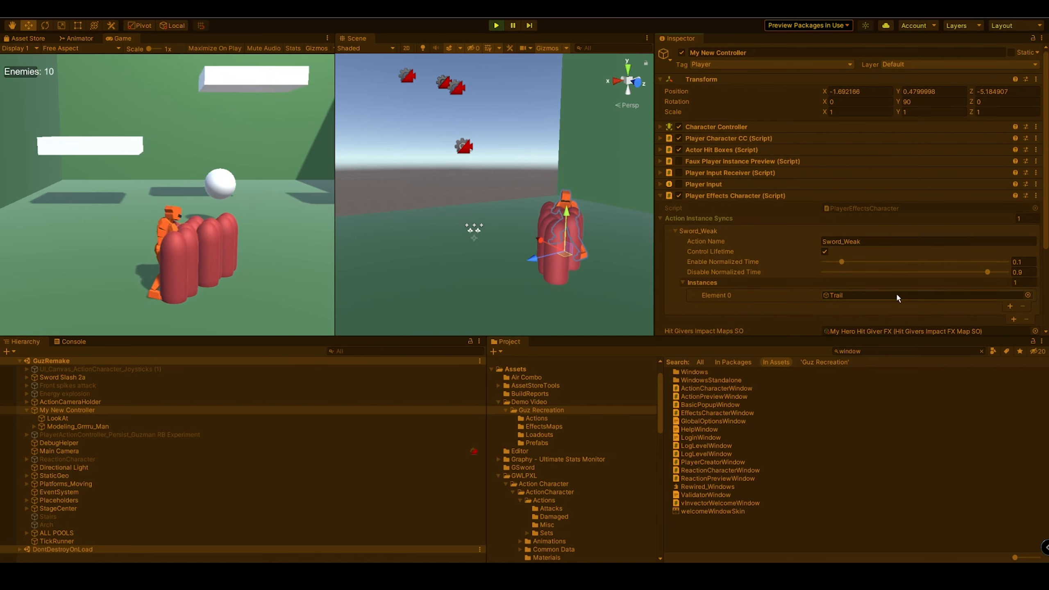
pyautogui.click(164, 558)
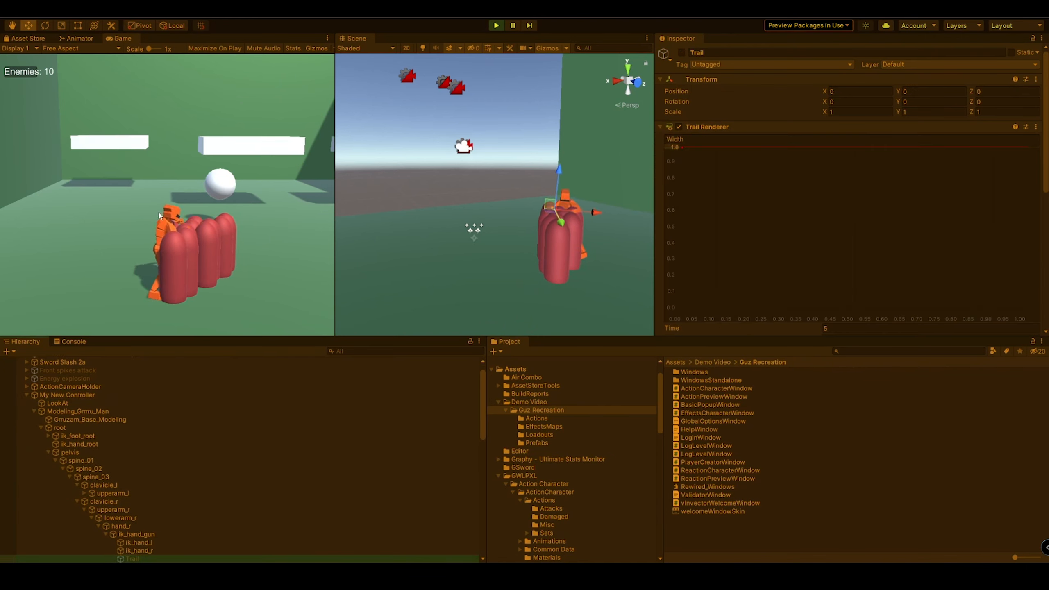
pyautogui.click(157, 208)
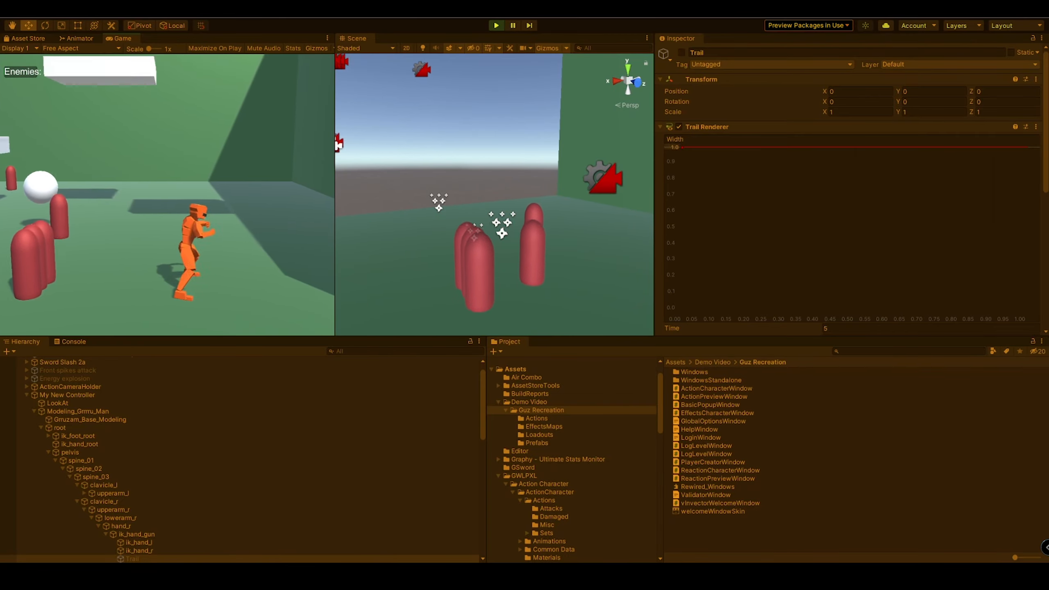
# Step: Exit play mode, lower the Trail object's trail width to nearly zero and save the scene
pyautogui.click(497, 28)
pyautogui.click(114, 412)
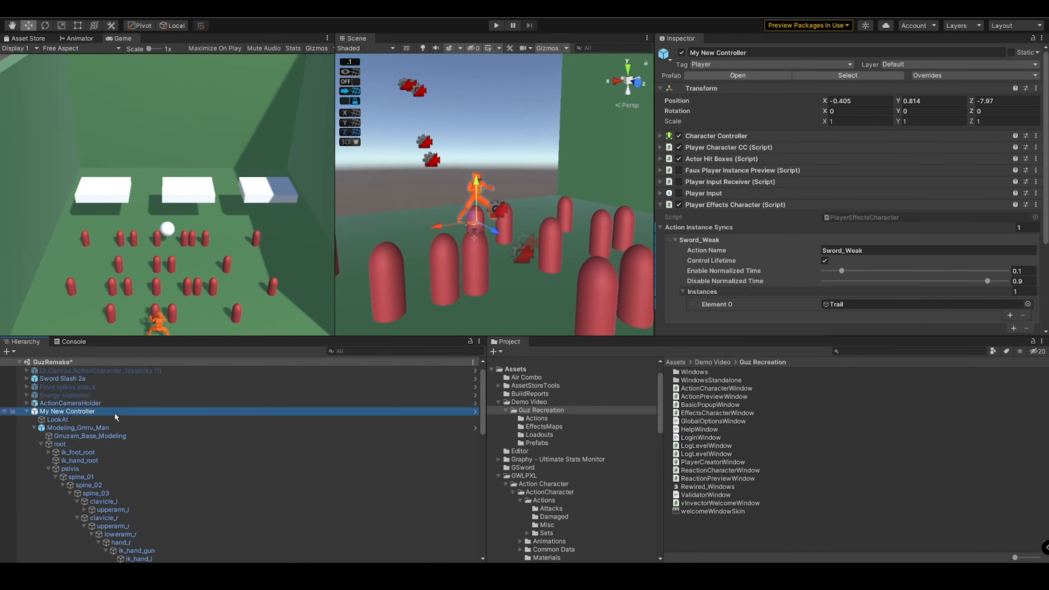
pyautogui.click(832, 306)
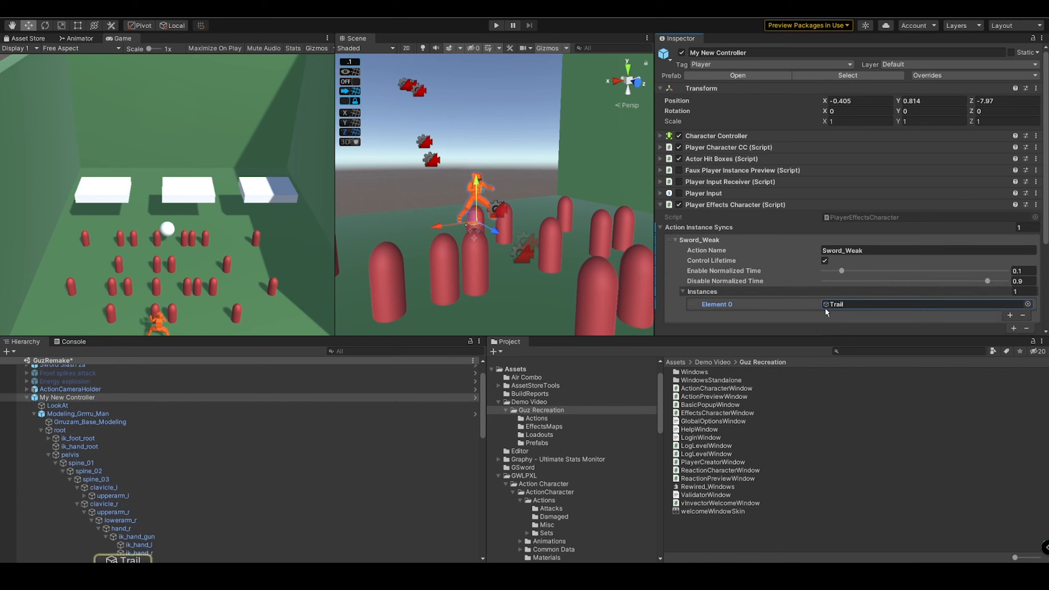
pyautogui.click(134, 559)
pyautogui.moveTo(681, 147); pyautogui.dragTo(680, 306)
pyautogui.hotkey('ctrl', 's')
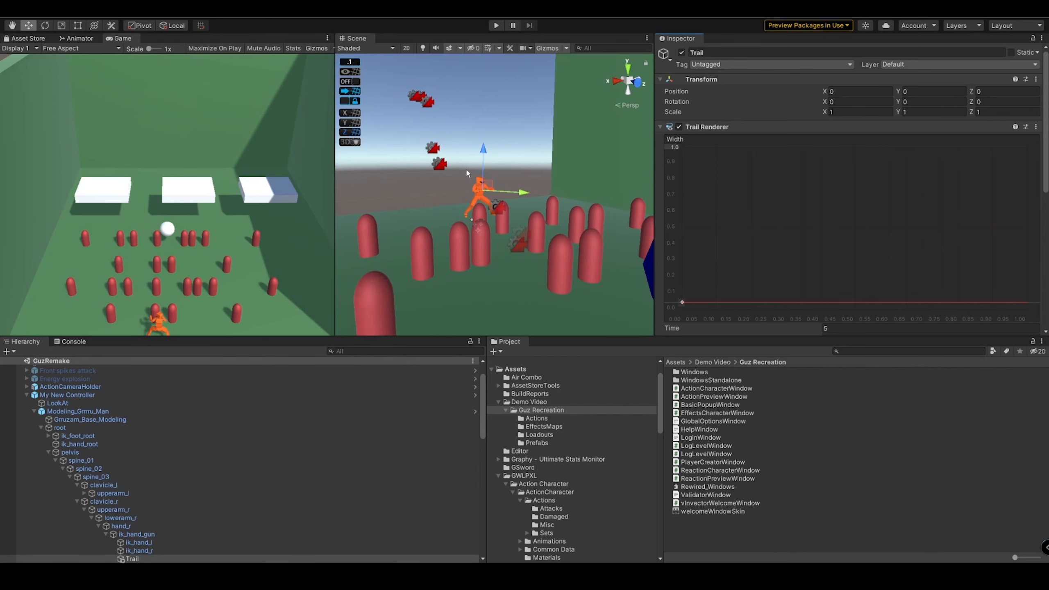
# Step: Open the Action Preview from My New Controller's Player Character CC script and reposition its window
pyautogui.click(138, 394)
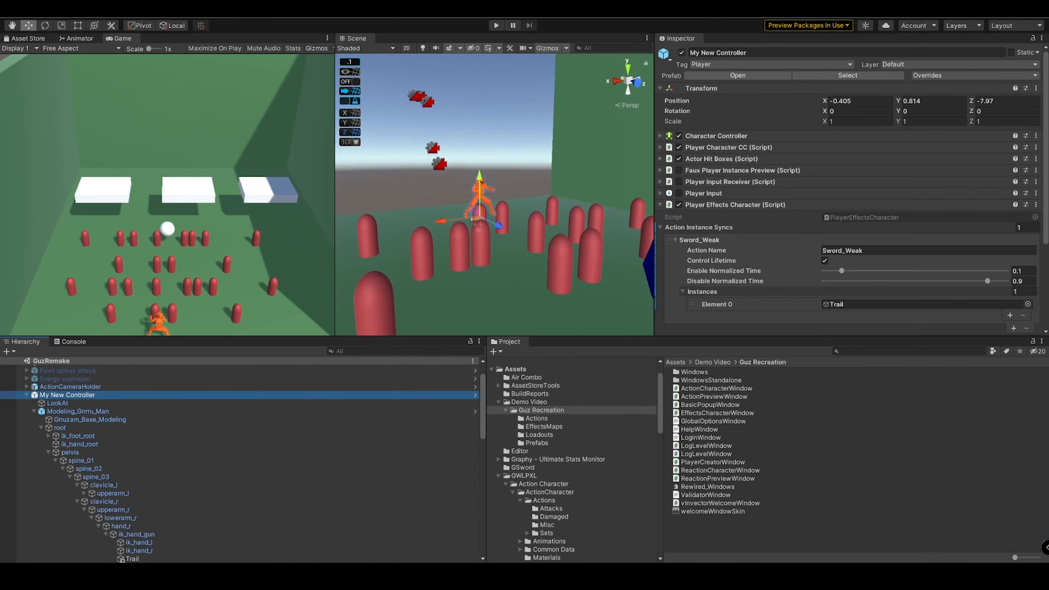
pyautogui.moveTo(543, 56); pyautogui.dragTo(430, 131)
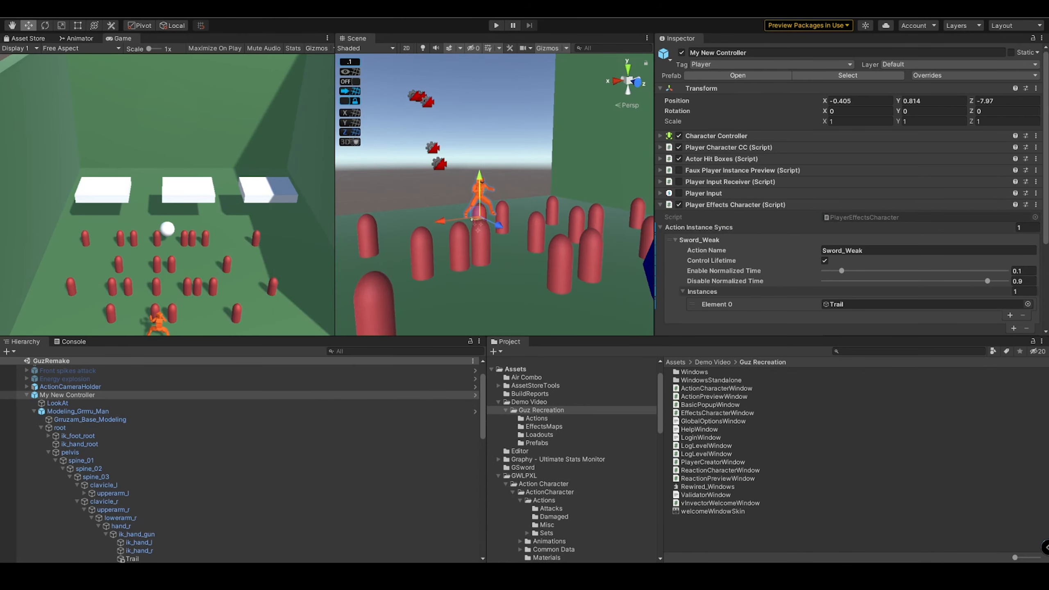
pyautogui.click(787, 205)
pyautogui.click(741, 159)
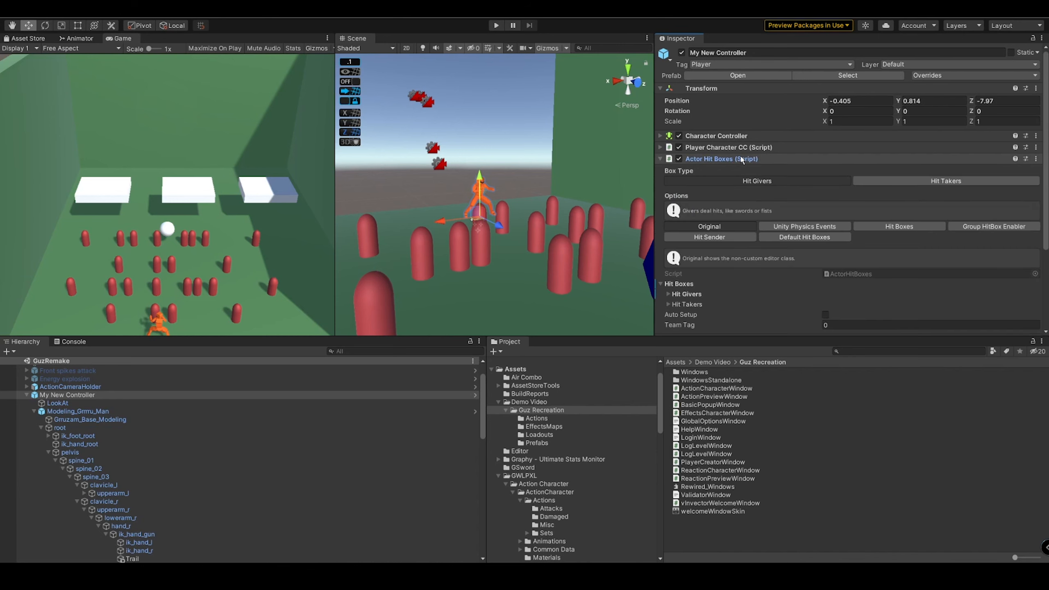
pyautogui.click(729, 147)
pyautogui.scroll(-3, 754, 184)
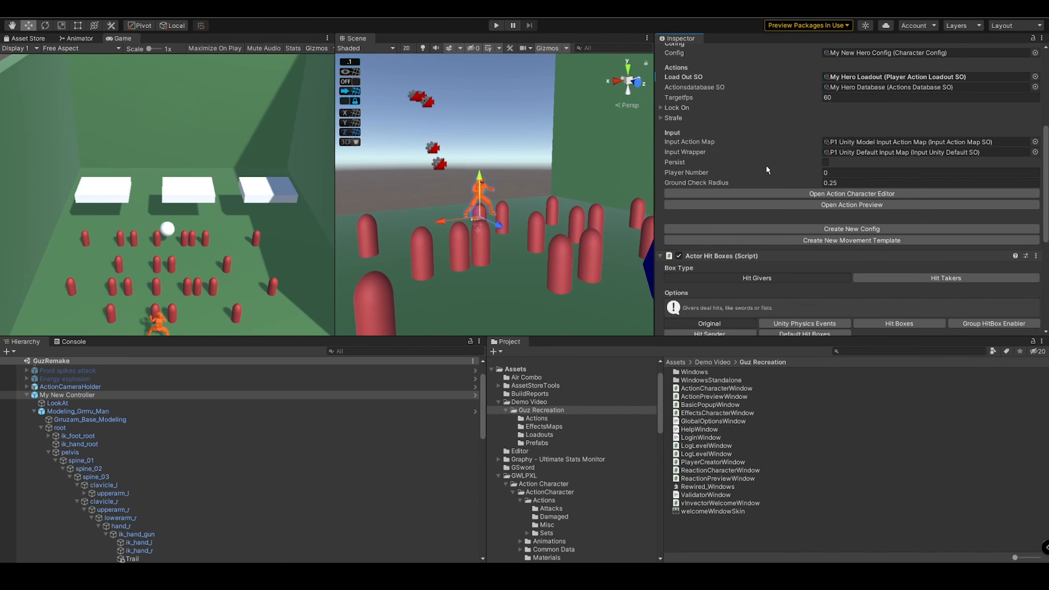
pyautogui.click(808, 205)
pyautogui.moveTo(518, 137); pyautogui.dragTo(724, 158)
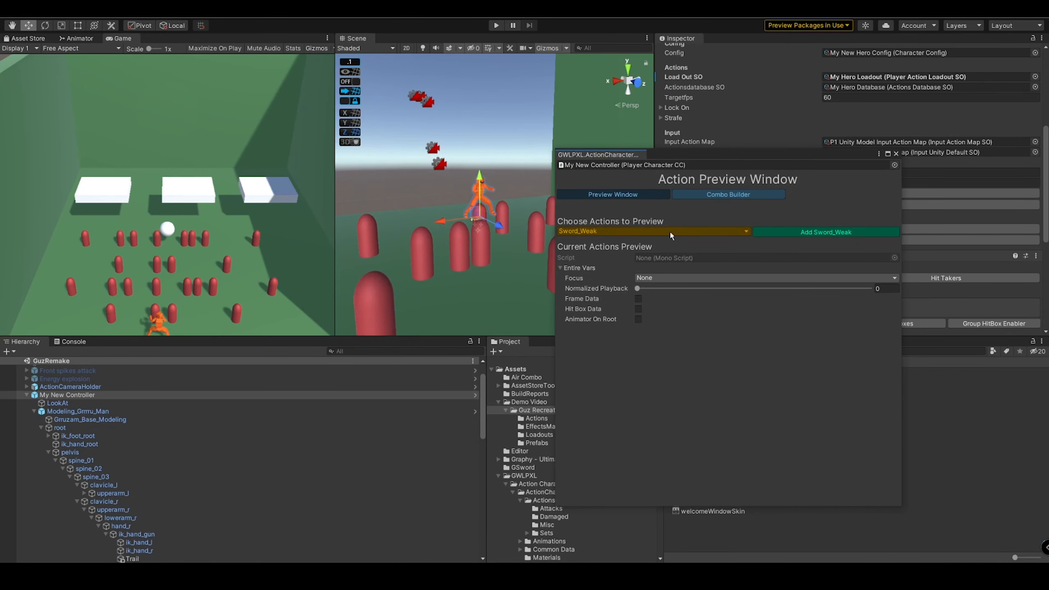
# Step: Add Sword_Weak to the action preview, set the focus to Combo and scrub its playback in the Scene view
pyautogui.click(821, 232)
pyautogui.click(644, 356)
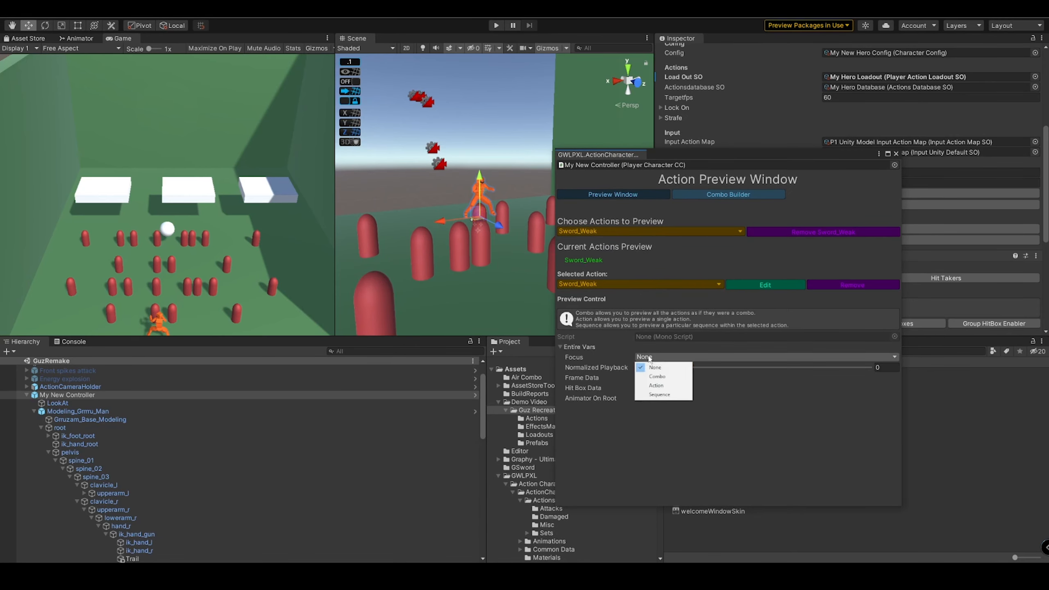
pyautogui.click(652, 374)
pyautogui.keyDown('alt'); pyautogui.moveTo(476, 219); pyautogui.dragTo(608, 240); pyautogui.keyUp('alt')
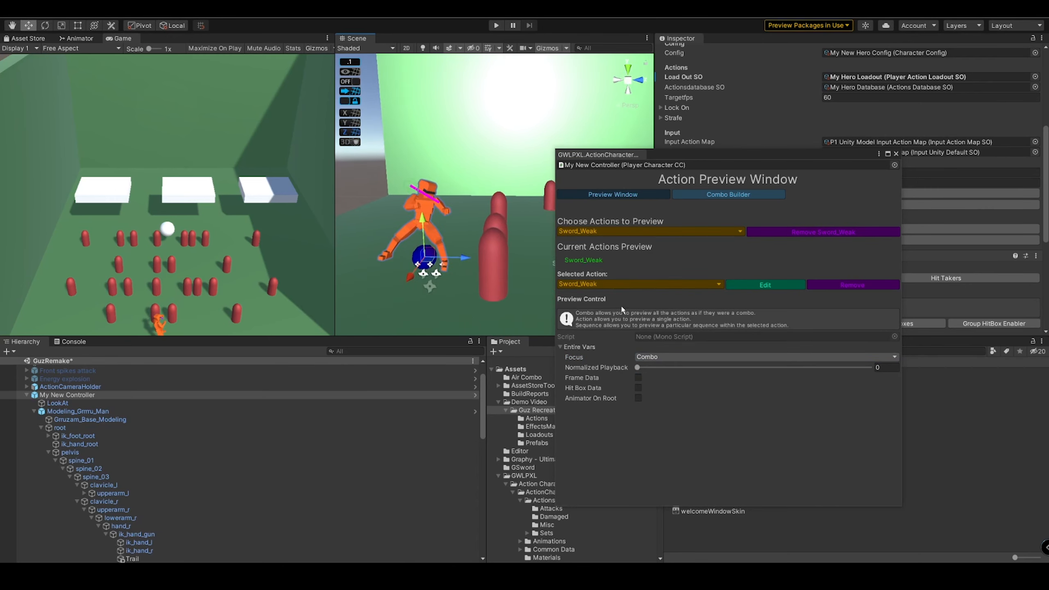
pyautogui.moveTo(638, 367); pyautogui.dragTo(617, 368)
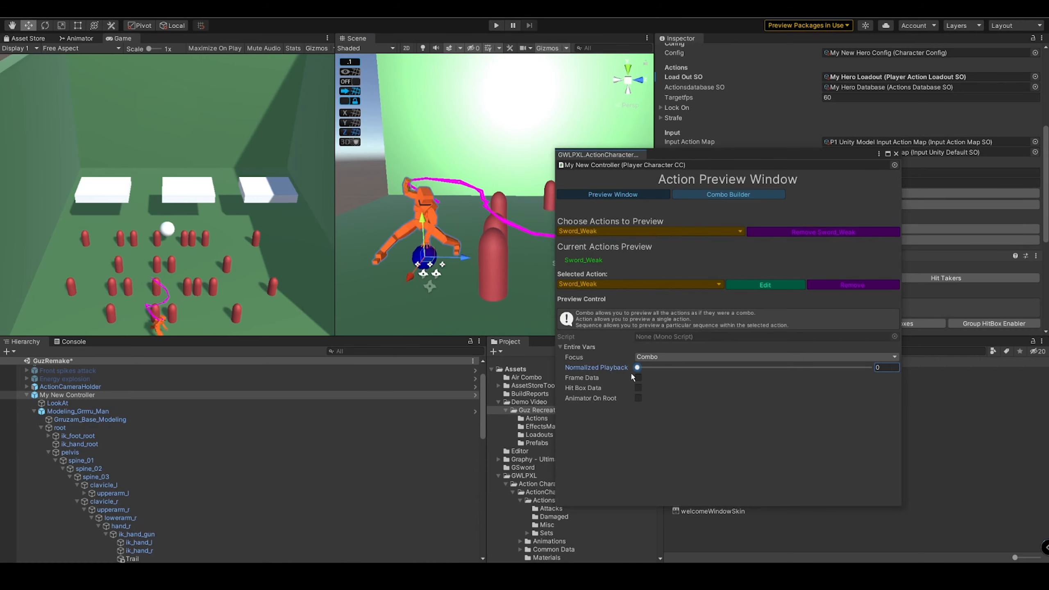
# Step: Turn on Hit Box Data, examine the Sword_Weak swing by scrubbing the playback, and close the preview window
pyautogui.click(638, 388)
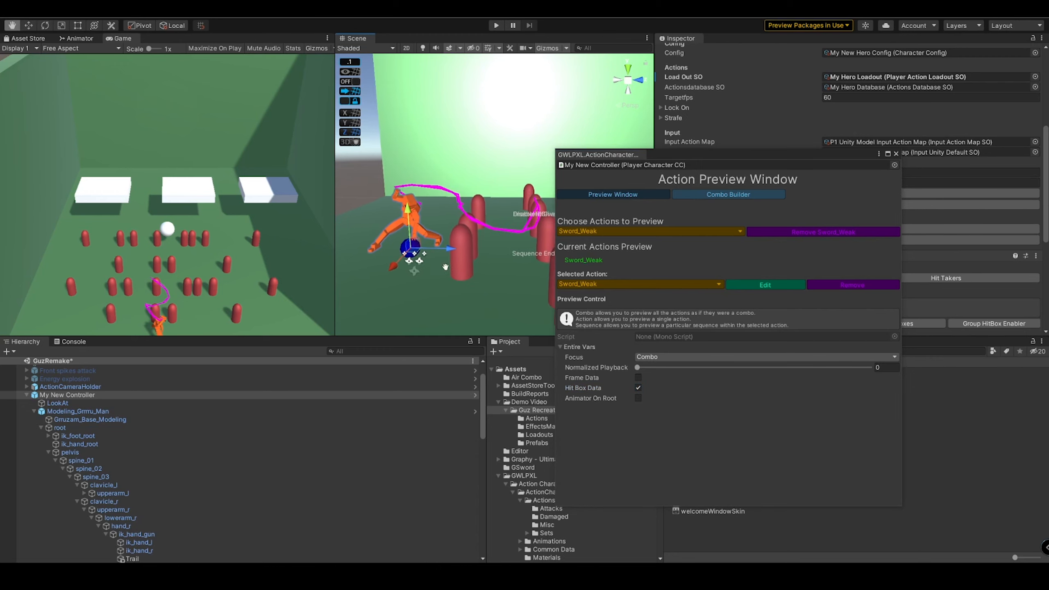
pyautogui.press('w')
pyautogui.moveTo(643, 366); pyautogui.dragTo(675, 368)
pyautogui.moveTo(518, 258); pyautogui.dragTo(455, 256, button='right')
pyautogui.press('w')
pyautogui.moveTo(684, 373); pyautogui.dragTo(593, 378)
pyautogui.scroll(-4, 457, 203)
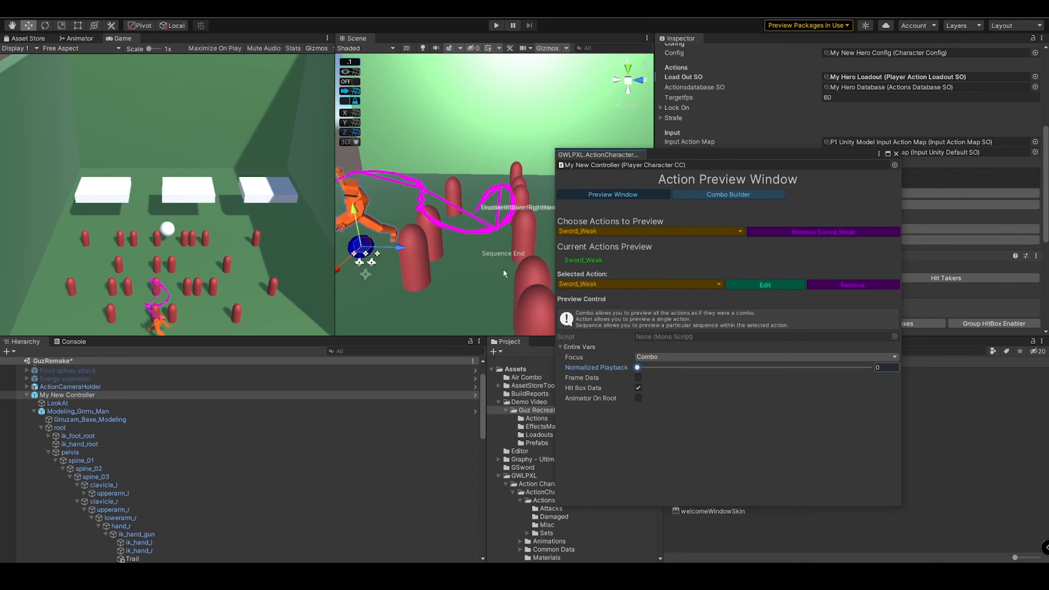
pyautogui.moveTo(442, 232); pyautogui.dragTo(465, 244, button='middle')
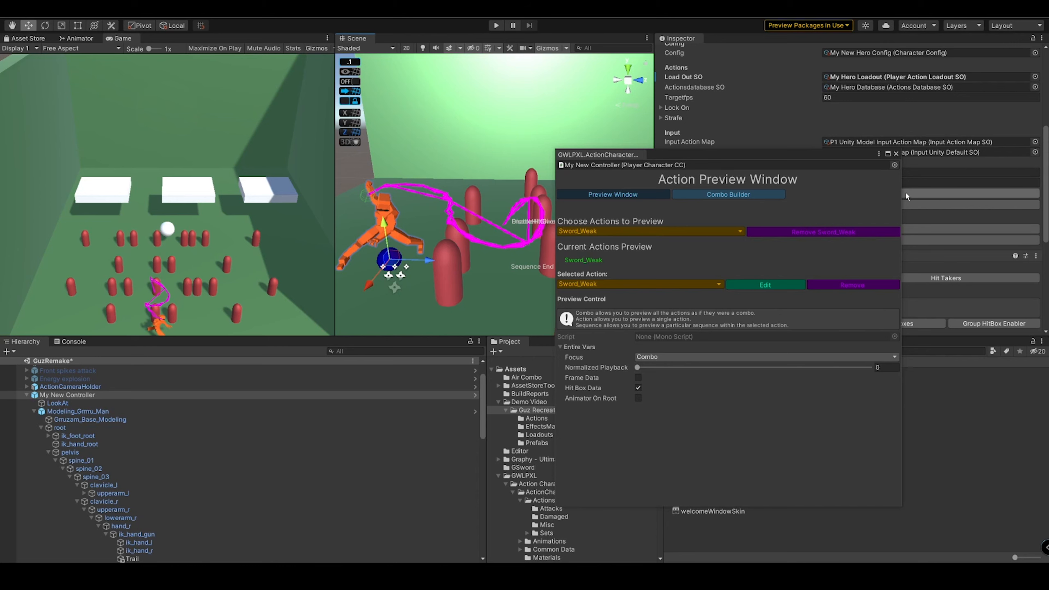
pyautogui.click(896, 154)
pyautogui.scroll(5, 734, 151)
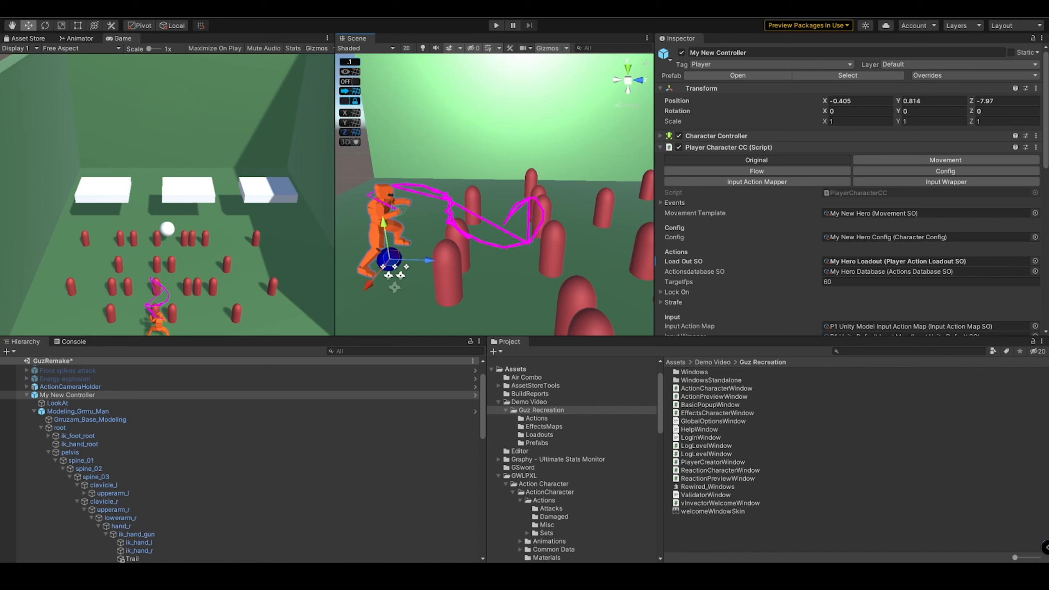
# Step: Find the motion clip of the Animator's Sword_Weak state and open the M_Big_Sword@Attack_3Combo_1_Inplace import settings
pyautogui.click(78, 39)
pyautogui.moveTo(335, 161); pyautogui.dragTo(439, 157)
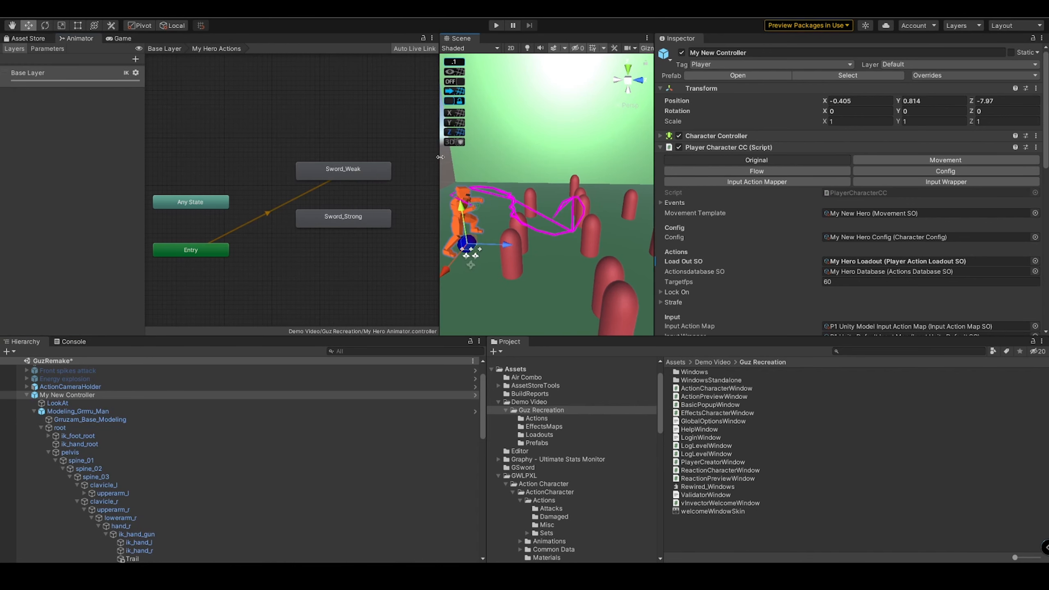
pyautogui.click(342, 169)
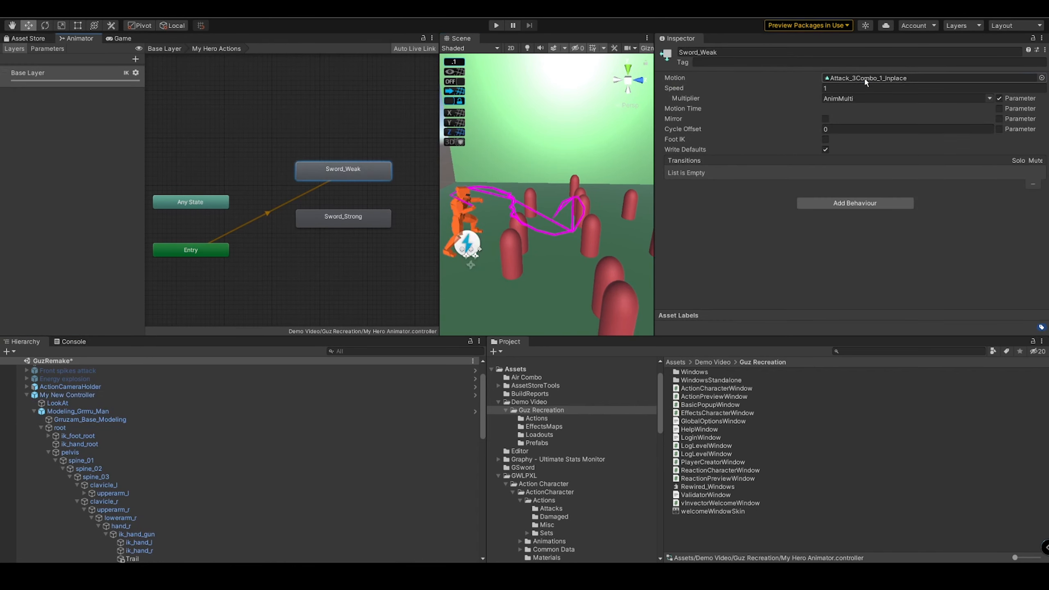
pyautogui.click(866, 79)
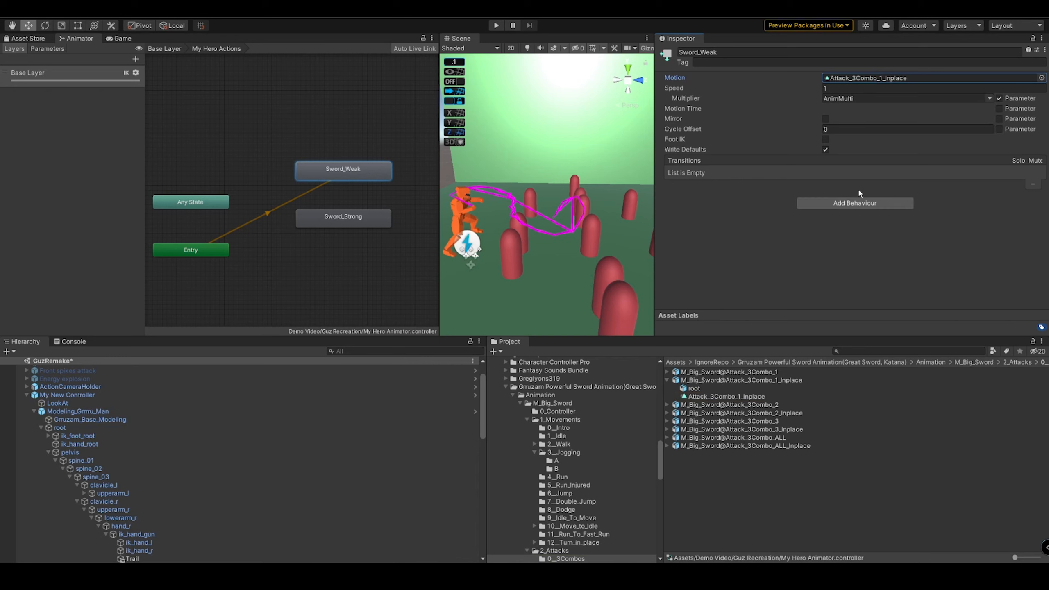
pyautogui.click(765, 381)
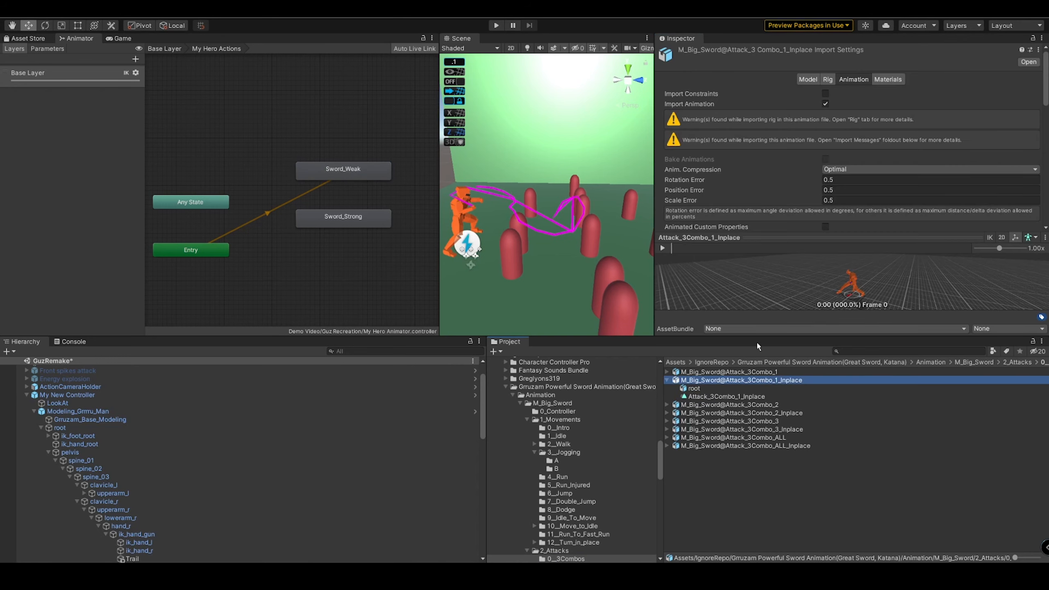
# Step: Enlarge the Inspector, play the Attack_3Combo_1_Inplace clip preview and examine its root transform settings
pyautogui.moveTo(758, 337); pyautogui.dragTo(755, 426)
pyautogui.moveTo(652, 258); pyautogui.dragTo(500, 275)
pyautogui.scroll(-3, 589, 210)
pyautogui.click(506, 337)
pyautogui.scroll(-5, 659, 201)
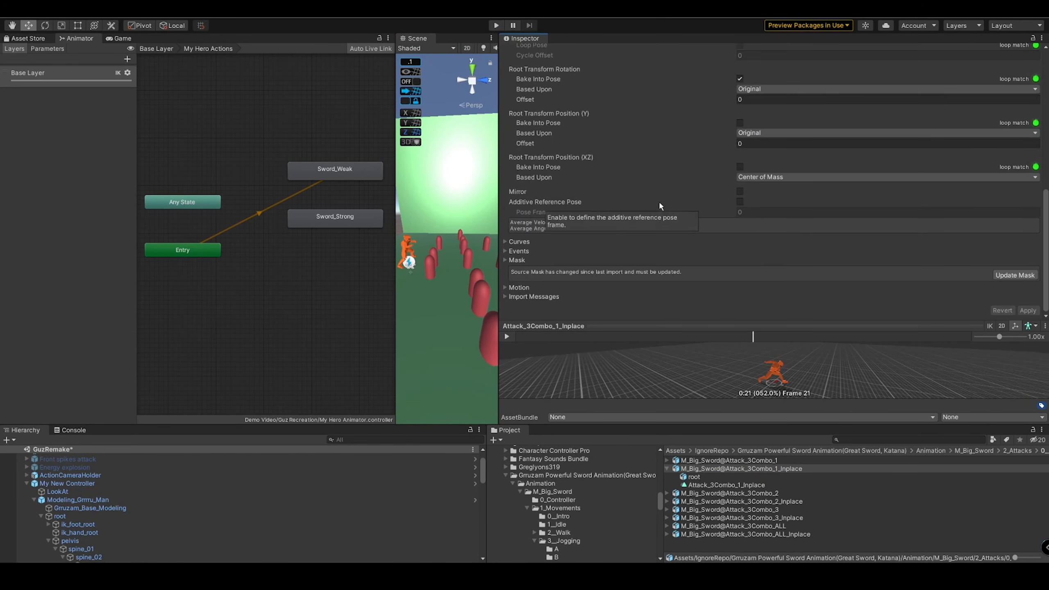
# Step: Add an animation event at frame 7 of Attack_3Combo_1_Inplace with function EnableHitGiver and string RightHand
pyautogui.click(520, 250)
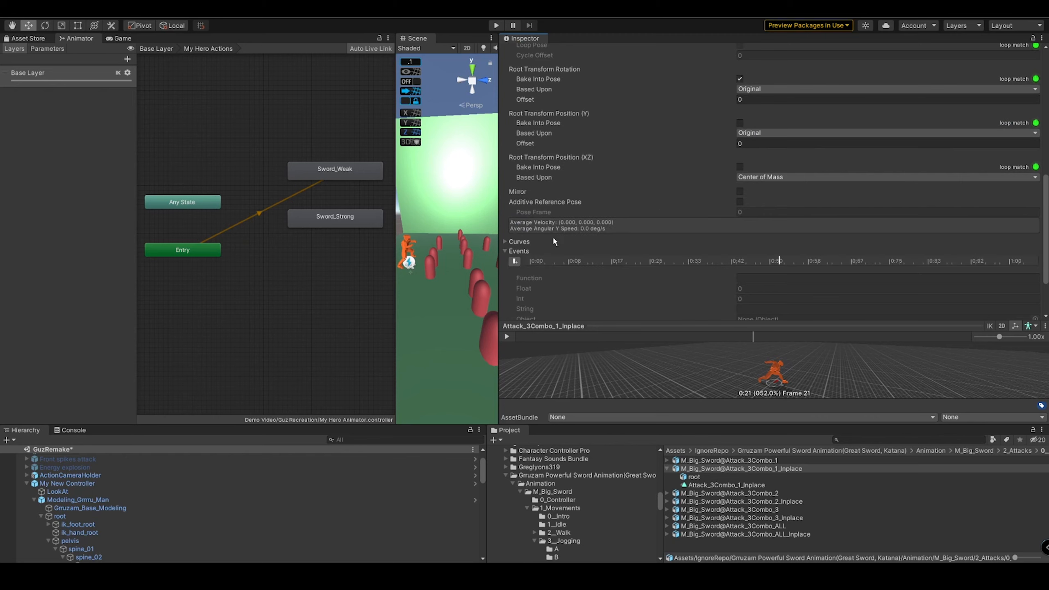
pyautogui.scroll(-3, 551, 232)
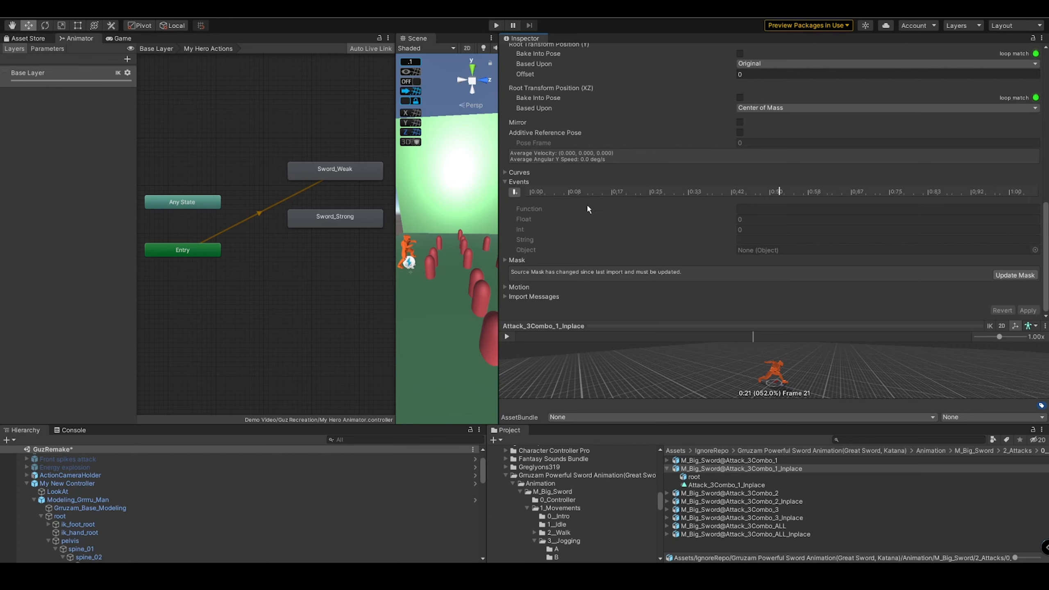
pyautogui.moveTo(740, 341)
pyautogui.mouseDown()
pyautogui.moveTo(483, 350)
pyautogui.moveTo(601, 345)
pyautogui.mouseUp()
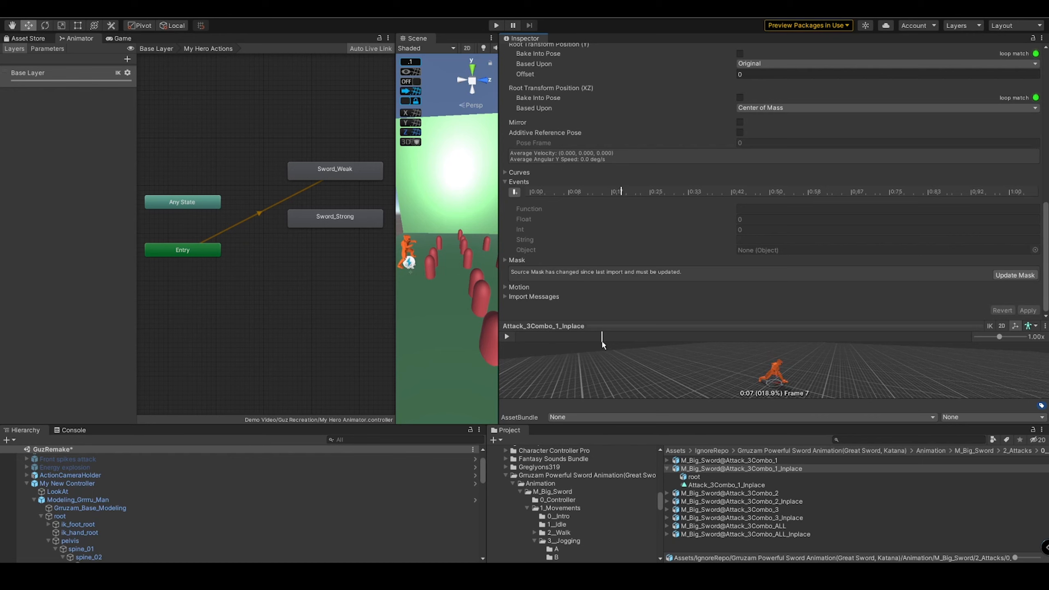
pyautogui.click(514, 191)
pyautogui.click(783, 209)
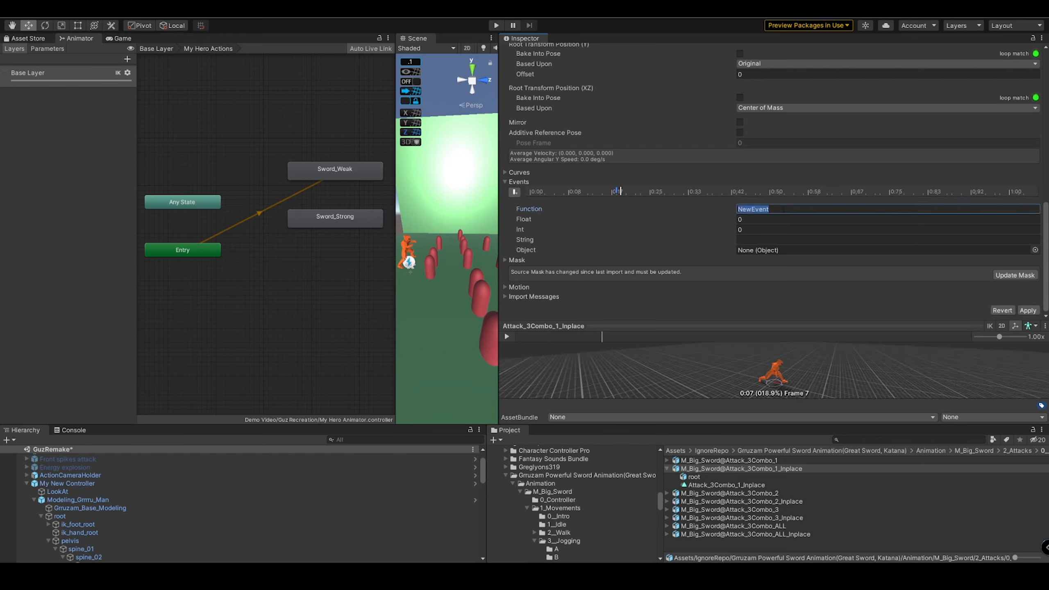
pyautogui.write('EnableHitGiver')
pyautogui.click(763, 240)
pyautogui.write('Rigth')
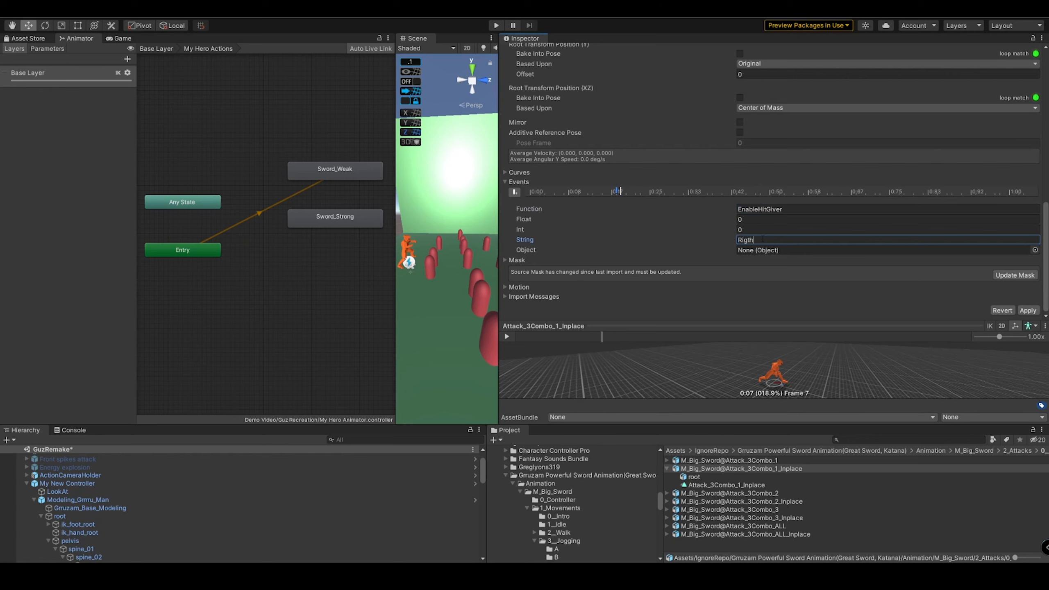
pyautogui.write('Hand')
pyautogui.hotkey('ctrl', 'a')
pyautogui.write('RightHand')
pyautogui.click(682, 230)
# Step: Add a second animation event at frame 14 with function DisableHitGiver and string RightHand, and apply the import settings
pyautogui.moveTo(604, 337); pyautogui.dragTo(673, 344)
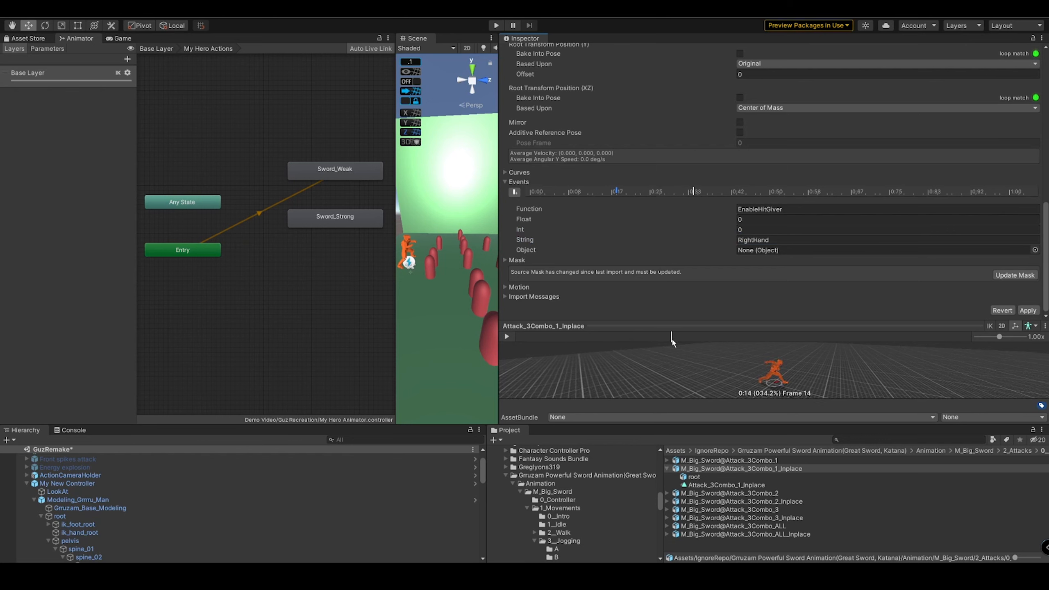
pyautogui.click(760, 230)
pyautogui.click(515, 192)
pyautogui.click(766, 208)
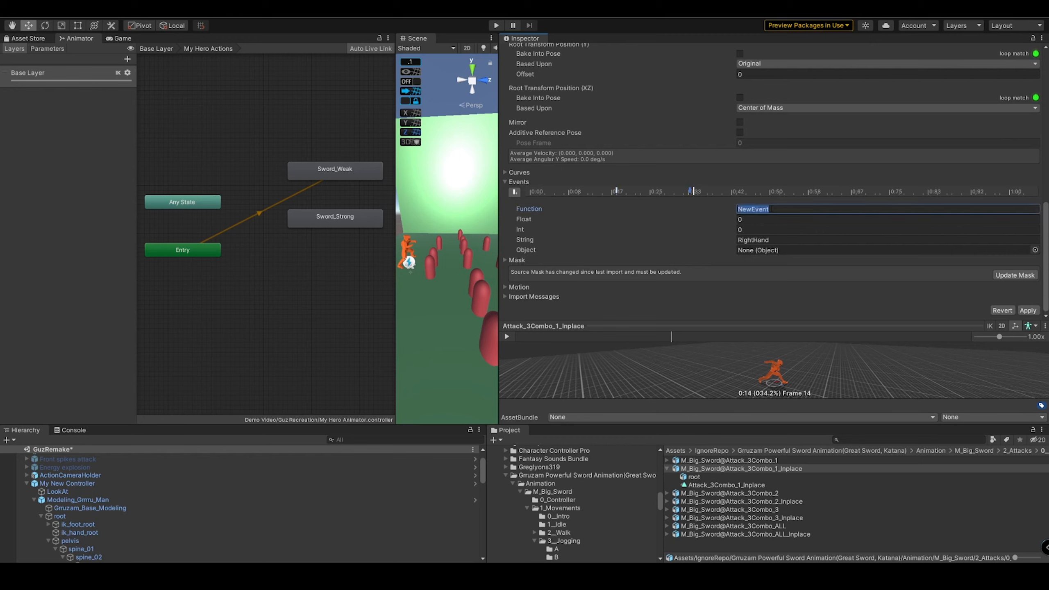
pyautogui.write('Disab')
pyautogui.press('Tab')
pyautogui.press('Tab')
pyautogui.press('Tab')
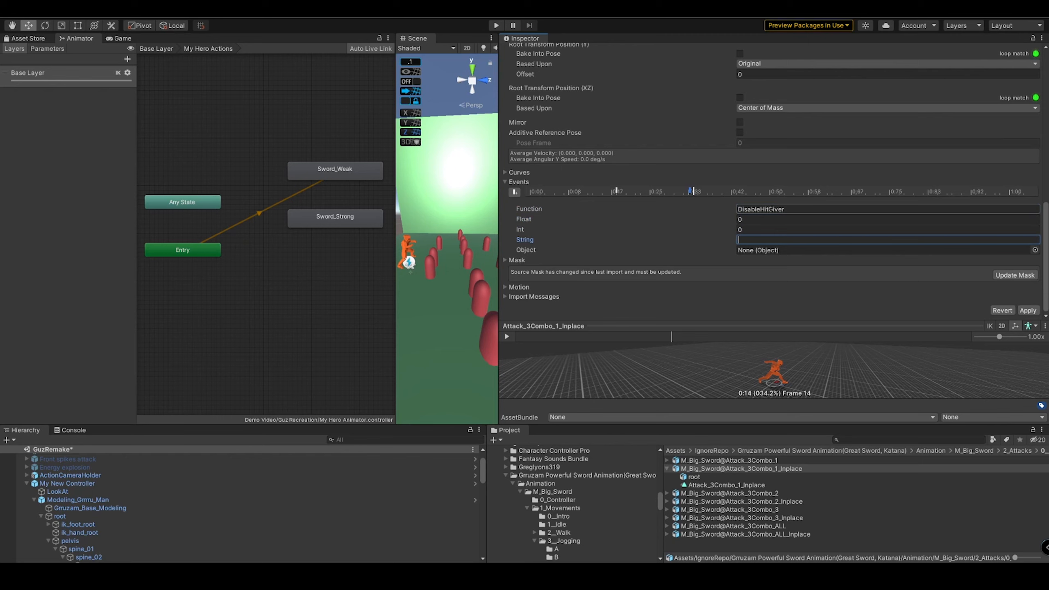
pyautogui.write('Rigth')
pyautogui.write('Hand')
pyautogui.click(1032, 309)
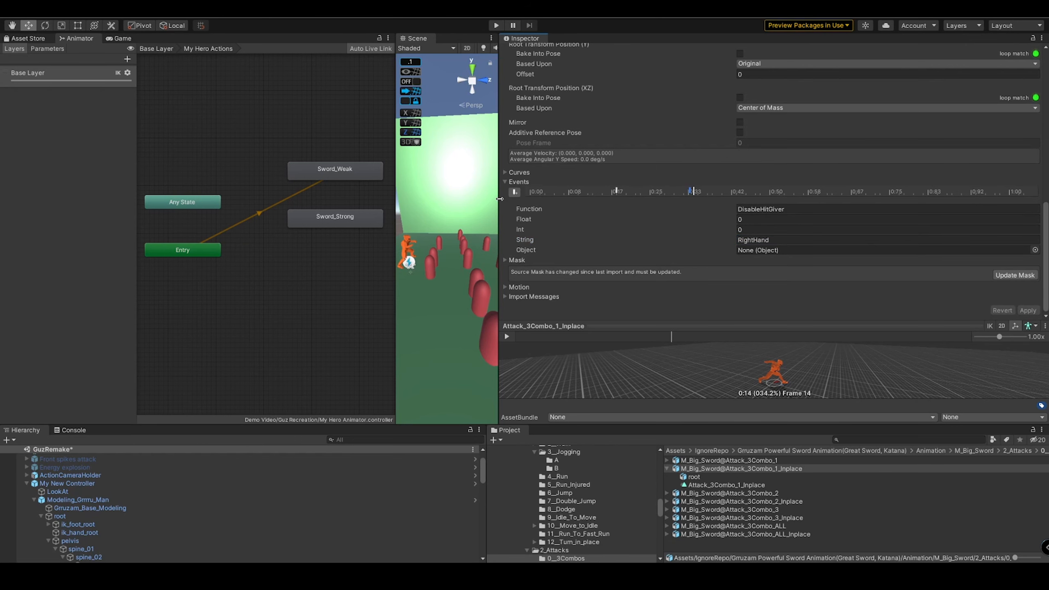
# Step: Narrow the Inspector and examine the hit box Unity Events in the Animation Event Script of the Modeling_Grrru_Man model
pyautogui.moveTo(499, 199); pyautogui.dragTo(764, 207)
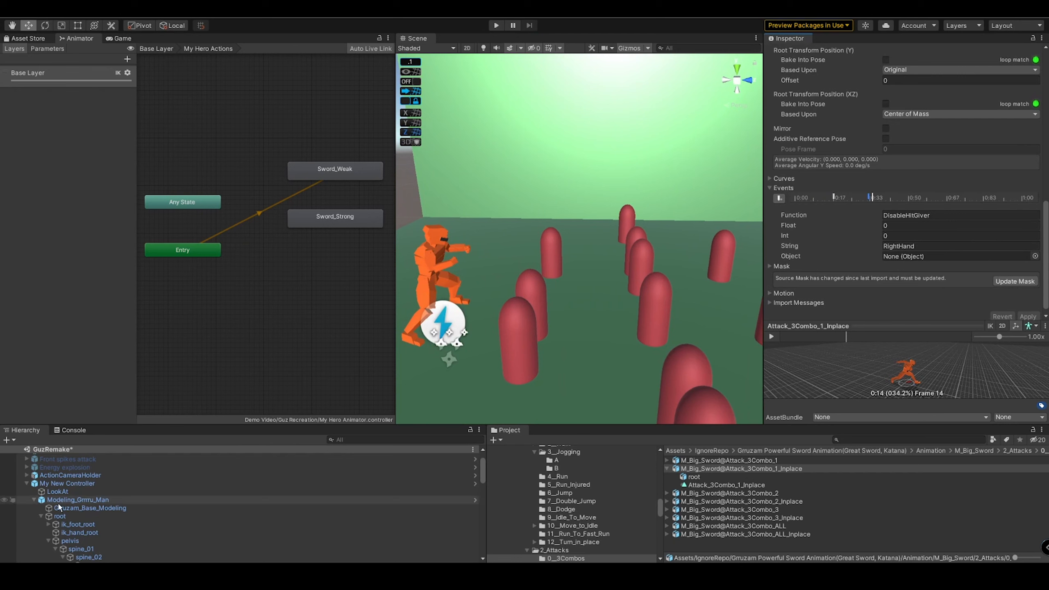
pyautogui.click(34, 500)
pyautogui.click(56, 501)
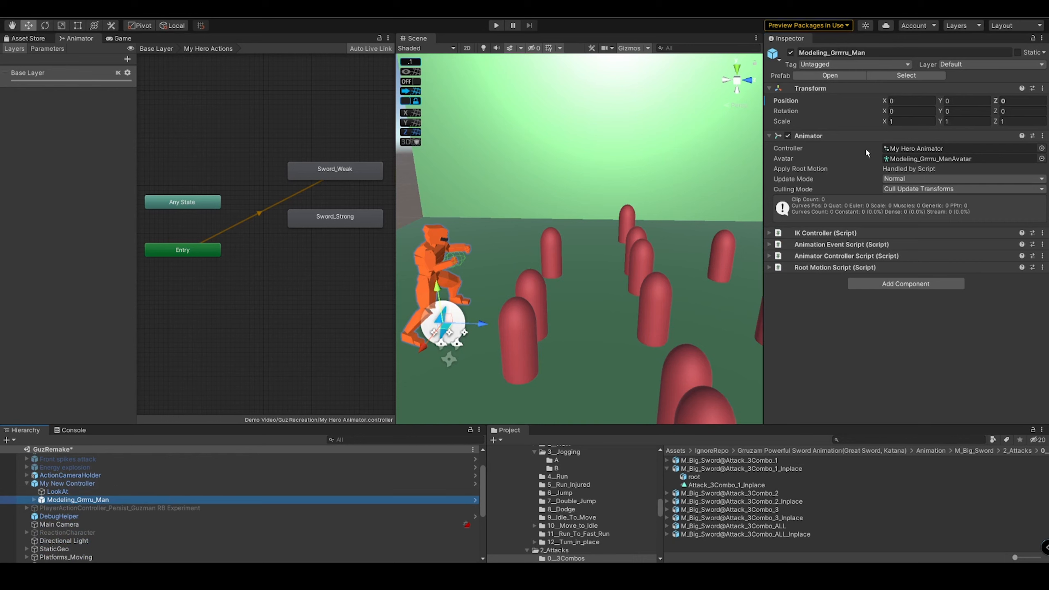
pyautogui.click(859, 245)
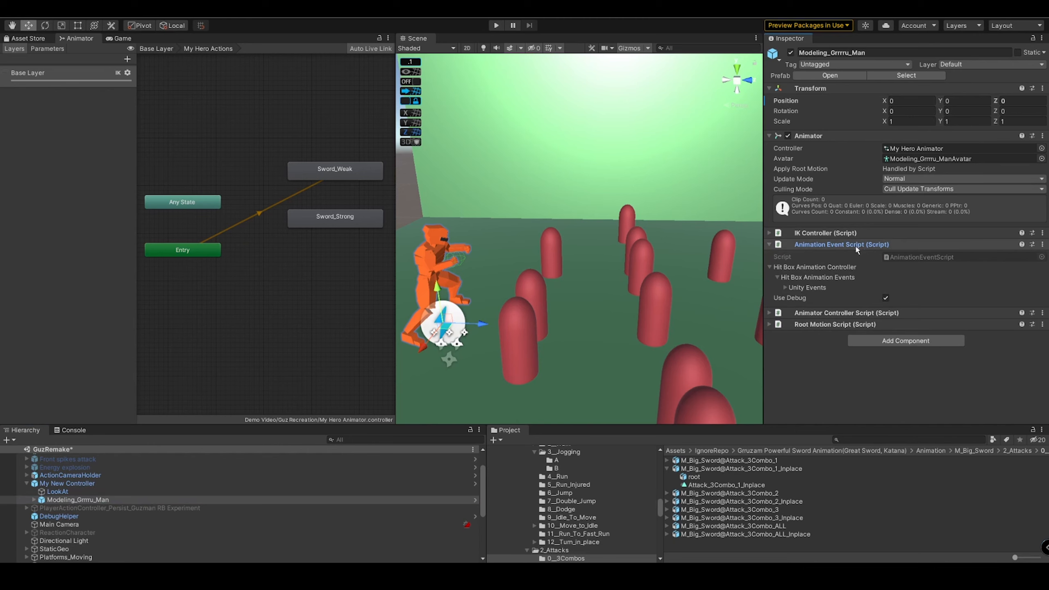
pyautogui.click(841, 288)
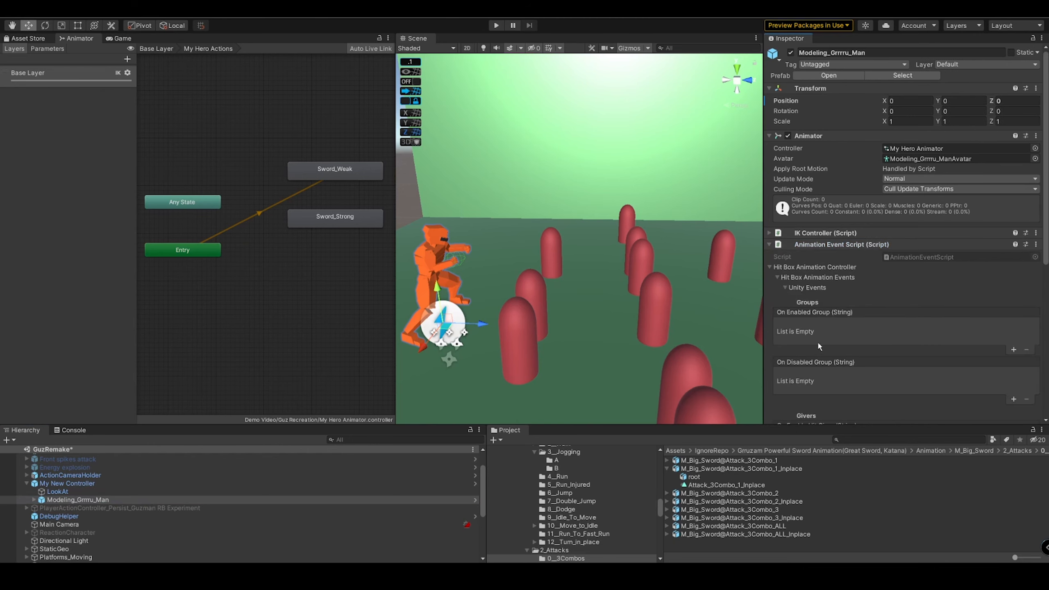
pyautogui.scroll(-3, 837, 268)
pyautogui.scroll(-3, 835, 268)
pyautogui.scroll(5, 835, 271)
pyautogui.scroll(-3, 833, 273)
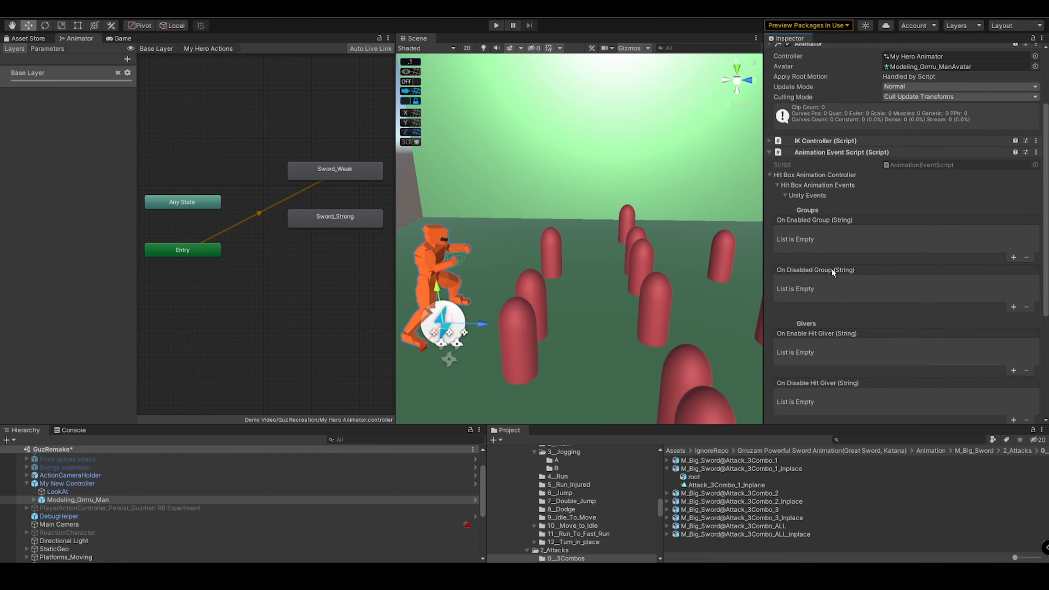
pyautogui.scroll(5, 838, 298)
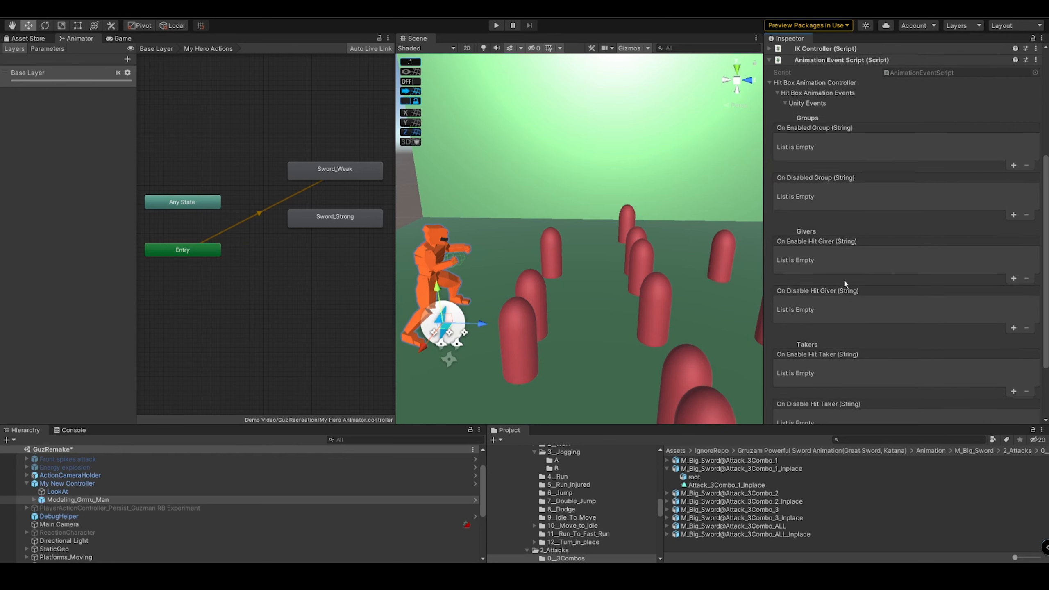
pyautogui.click(820, 288)
pyautogui.click(817, 278)
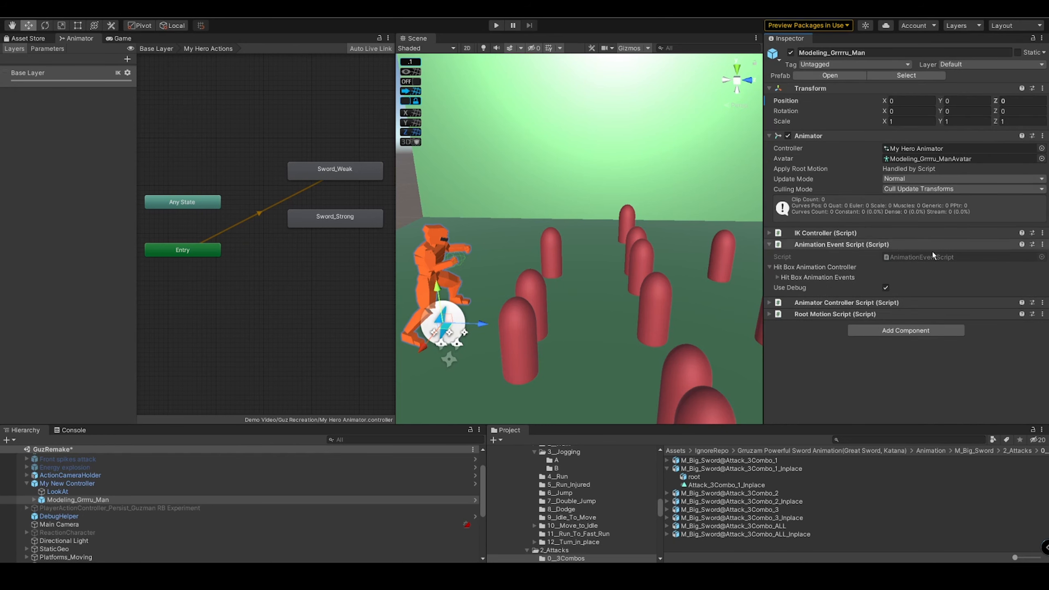
pyautogui.click(822, 267)
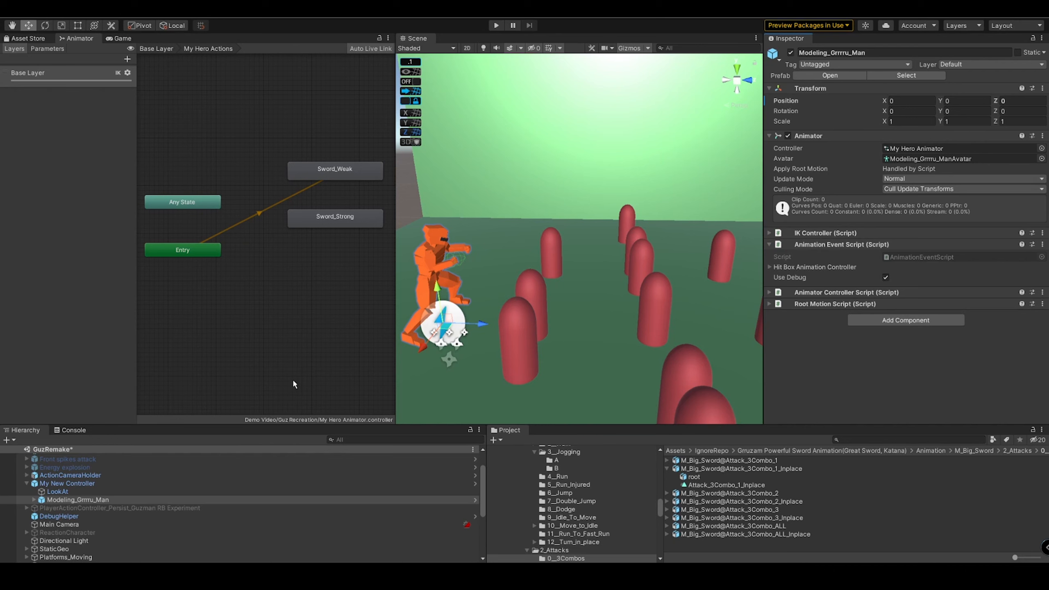
# Step: Edit My New Controller's Sword_Weak action, set the giver Boxes in its HitBox Options to 0 and close the editor windows
pyautogui.click(66, 483)
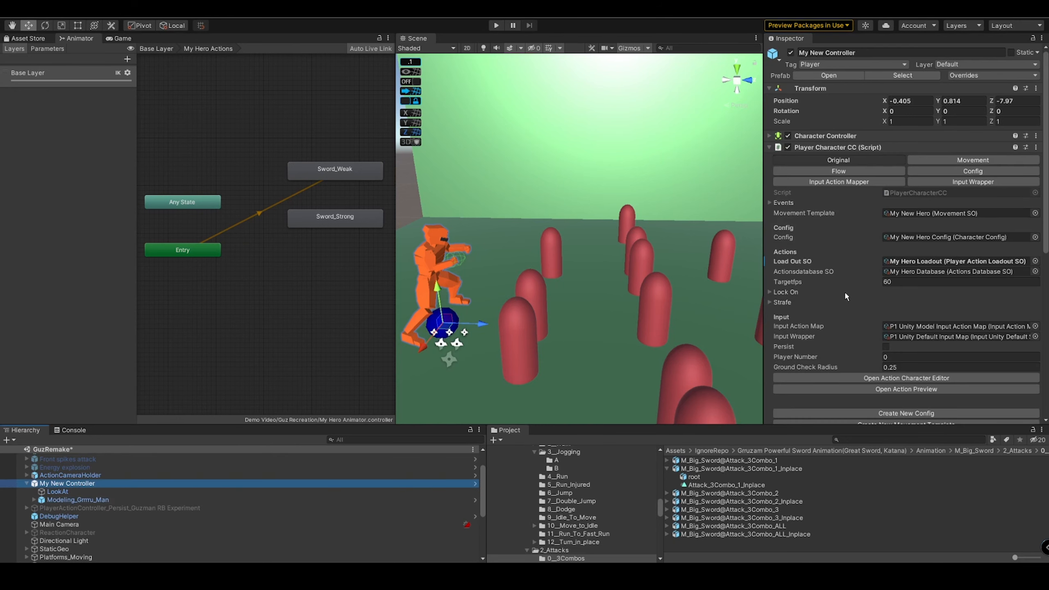
pyautogui.click(196, 181)
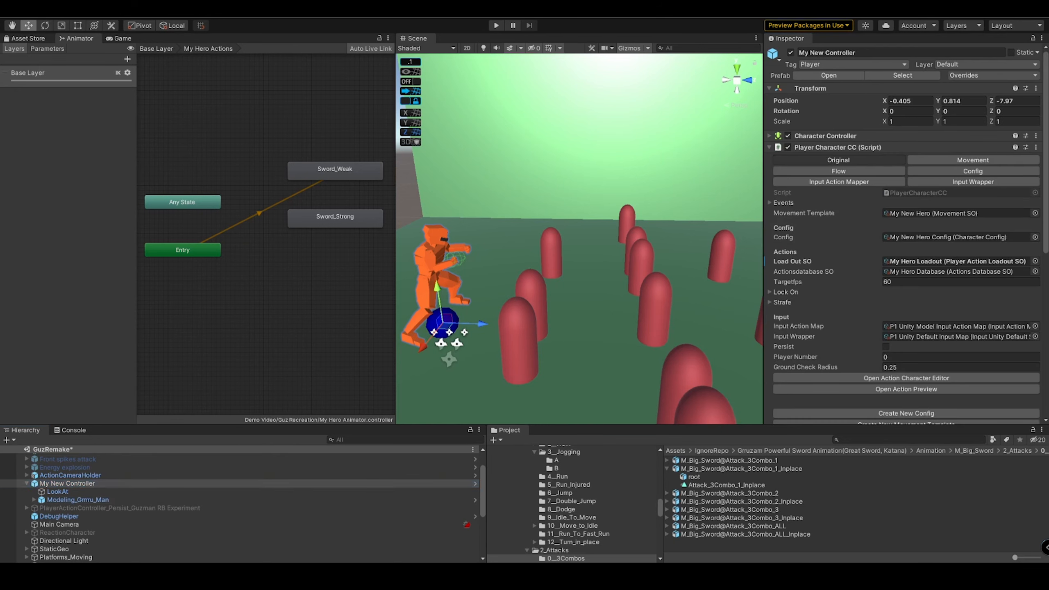
pyautogui.moveTo(0, 66); pyautogui.dragTo(717, 72)
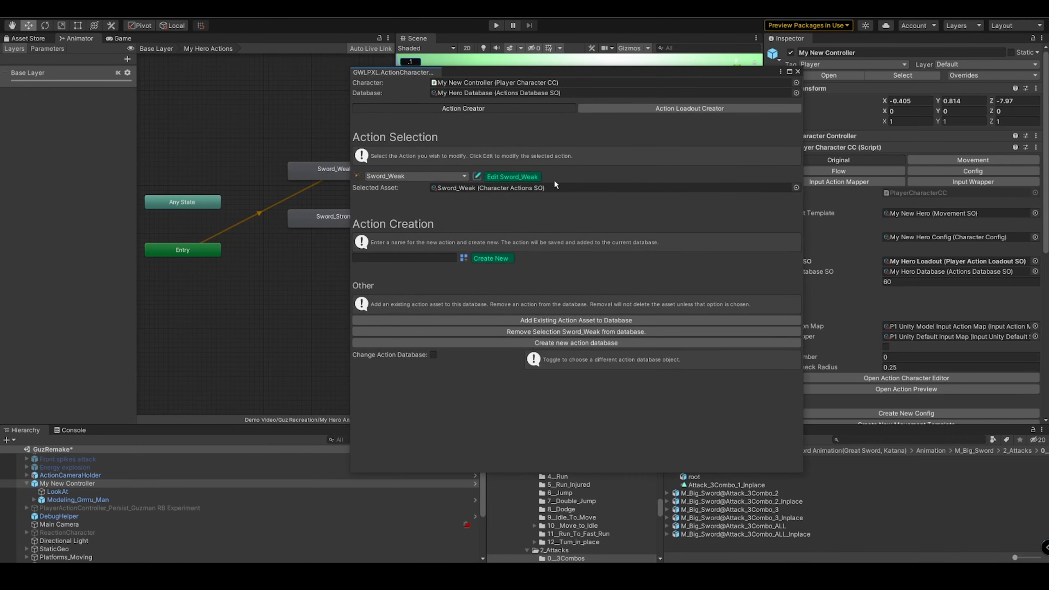
pyautogui.click(519, 177)
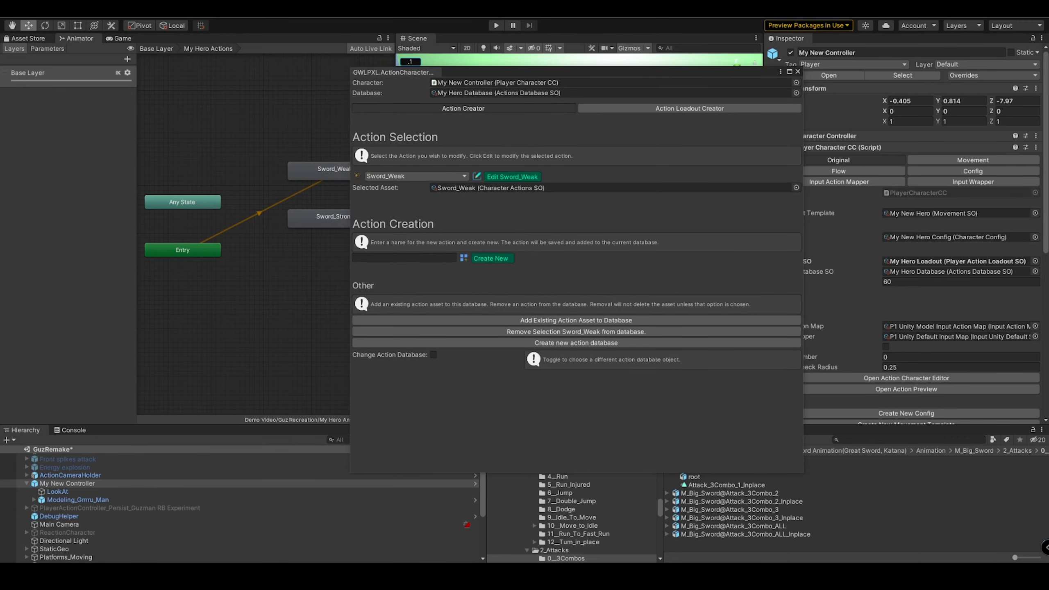
pyautogui.click(601, 182)
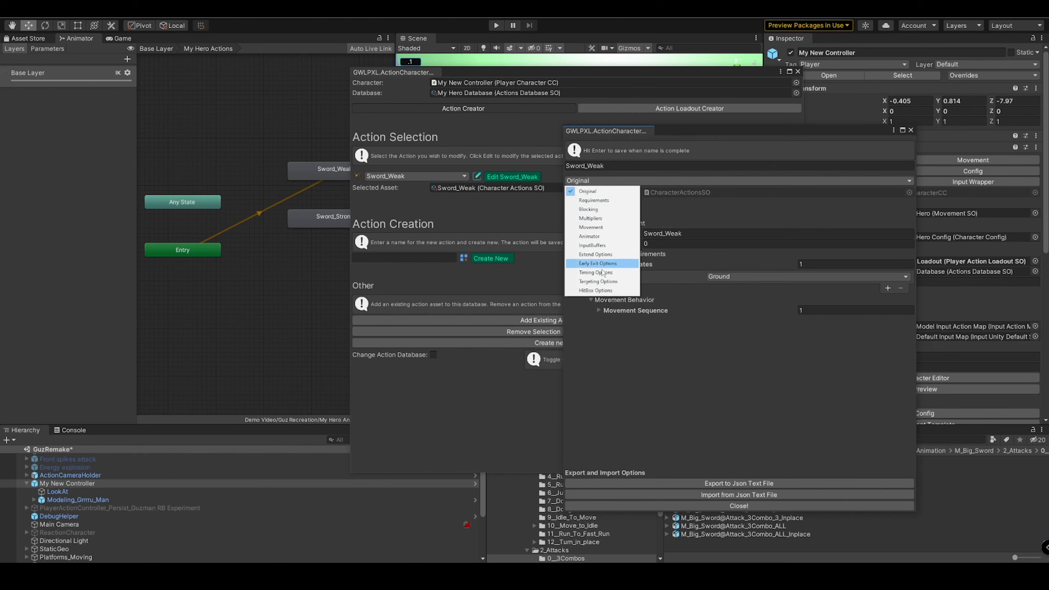
pyautogui.click(591, 292)
pyautogui.click(864, 227)
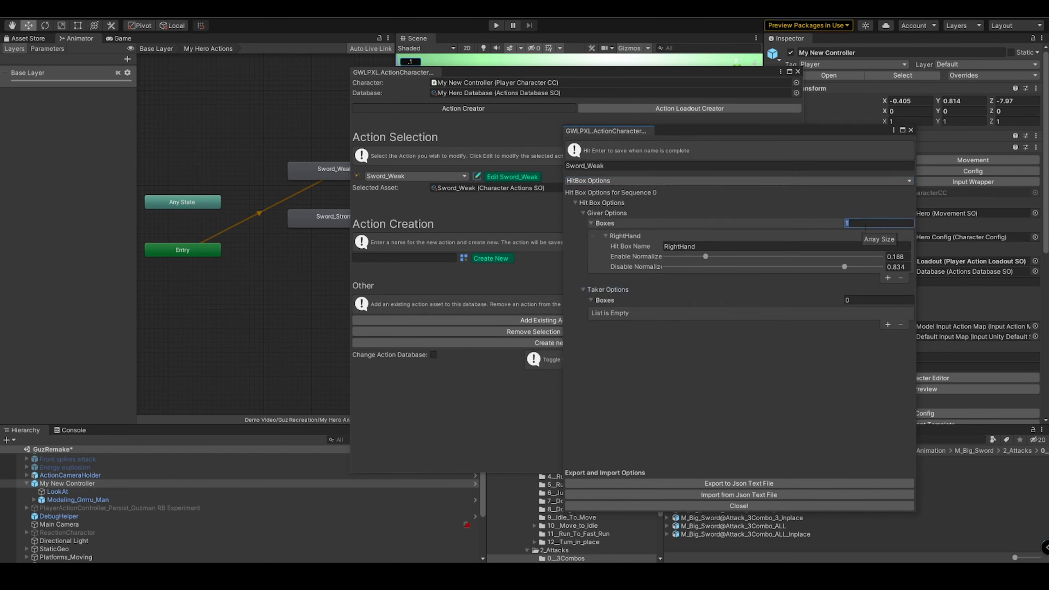
pyautogui.write('0')
pyautogui.press('Return')
pyautogui.click(910, 131)
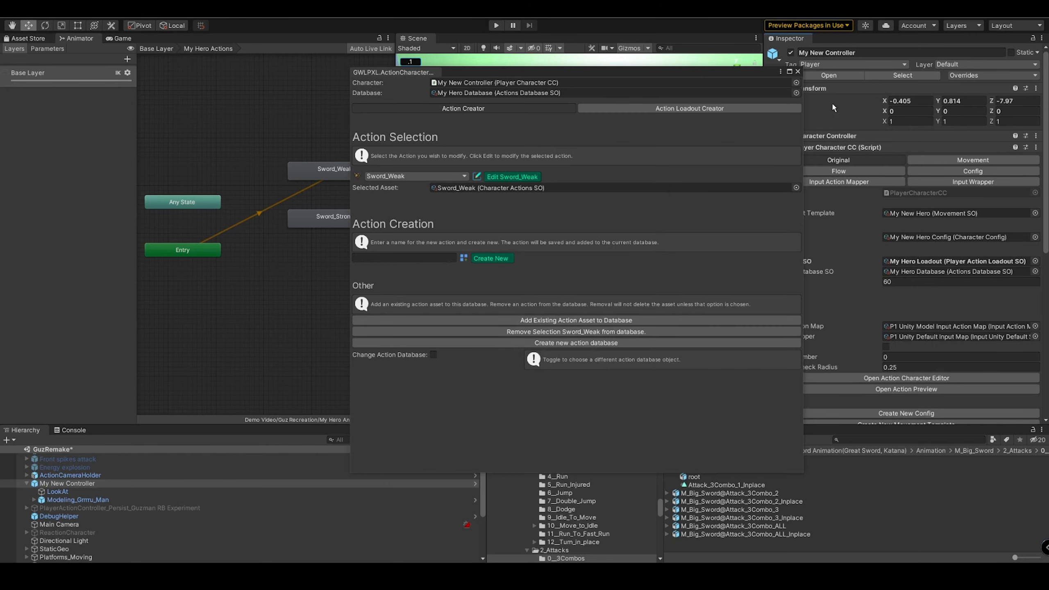
pyautogui.click(797, 71)
# Step: Play the scene with an enlarged Game view, attack the placeholder enemies from several positions to test the hit events, and stop playing
pyautogui.moveTo(396, 309); pyautogui.dragTo(228, 311)
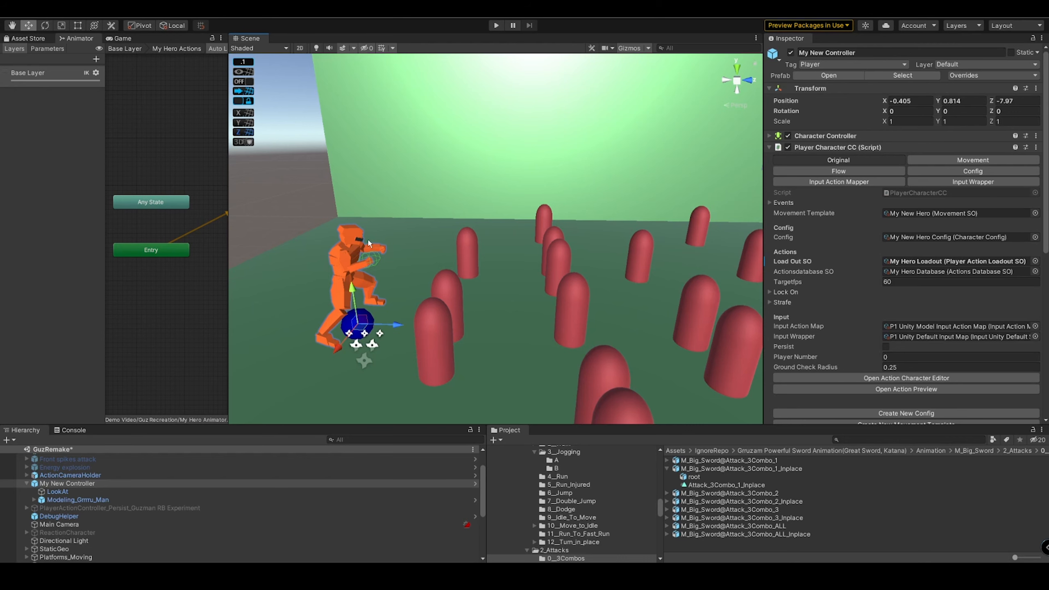
pyautogui.click(498, 26)
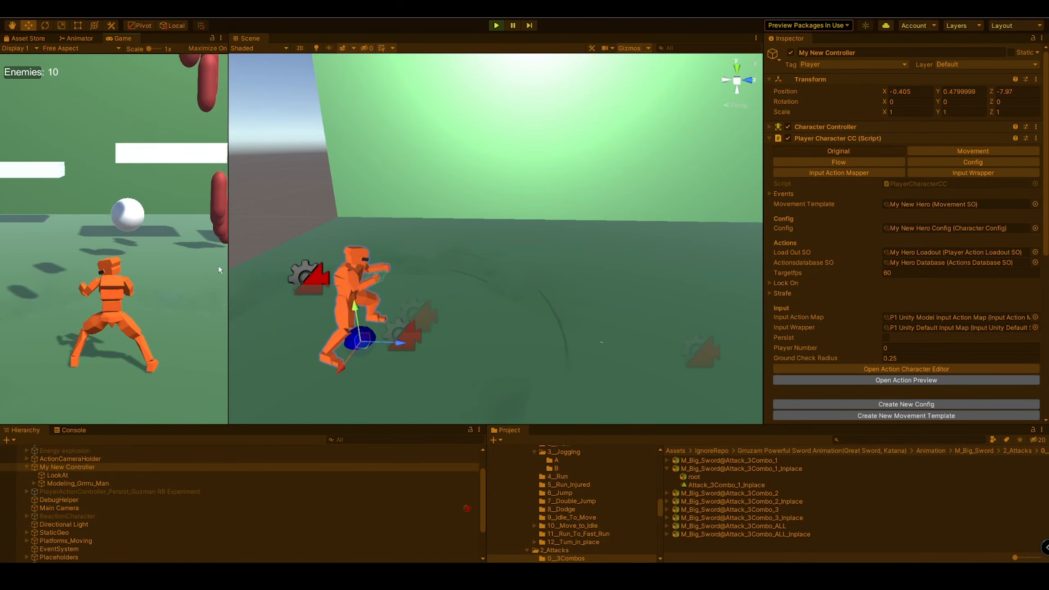
pyautogui.moveTo(227, 278); pyautogui.dragTo(666, 281)
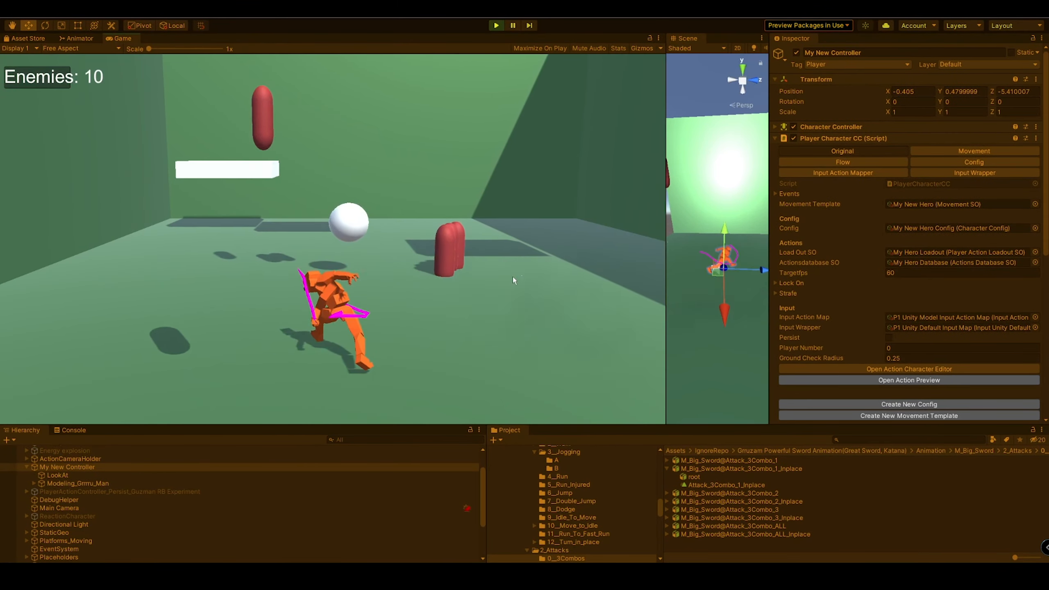
pyautogui.press('w')
pyautogui.click(396, 285)
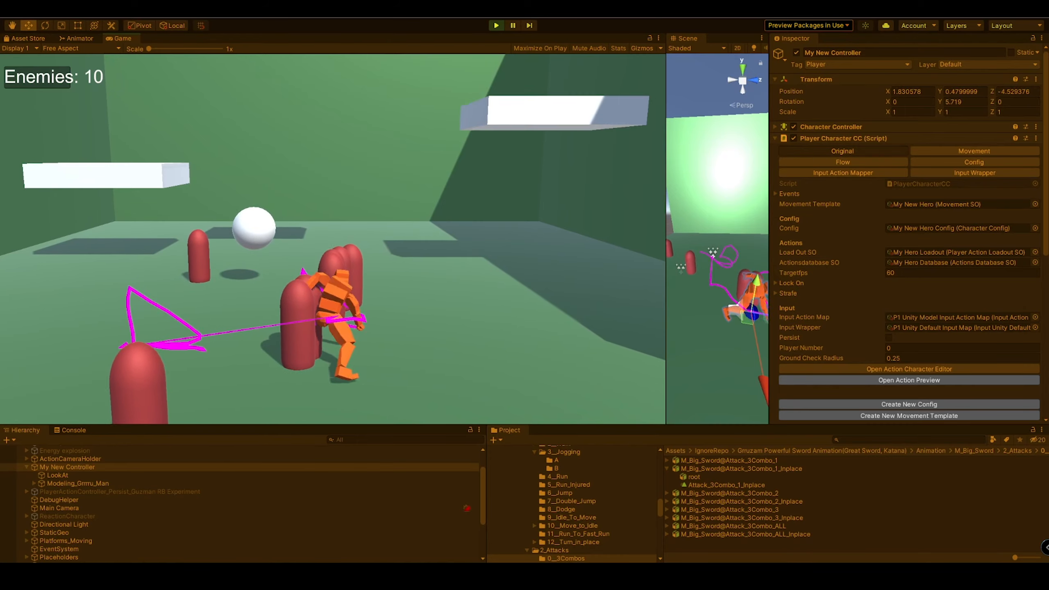
pyautogui.press('s')
pyautogui.press('w')
pyautogui.press('e')
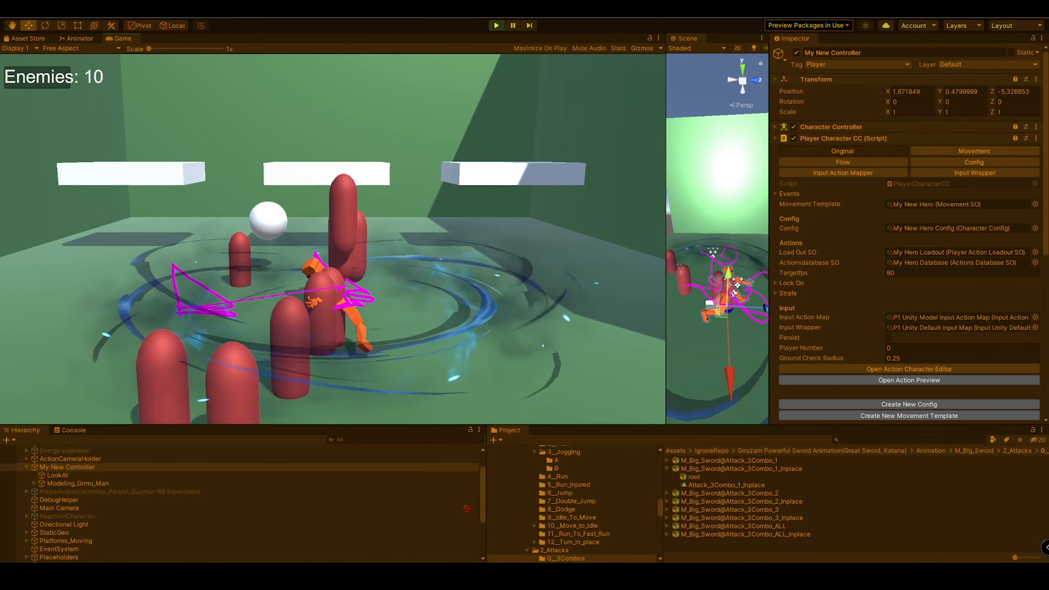
pyautogui.press('a')
pyautogui.press('d')
pyautogui.press('e')
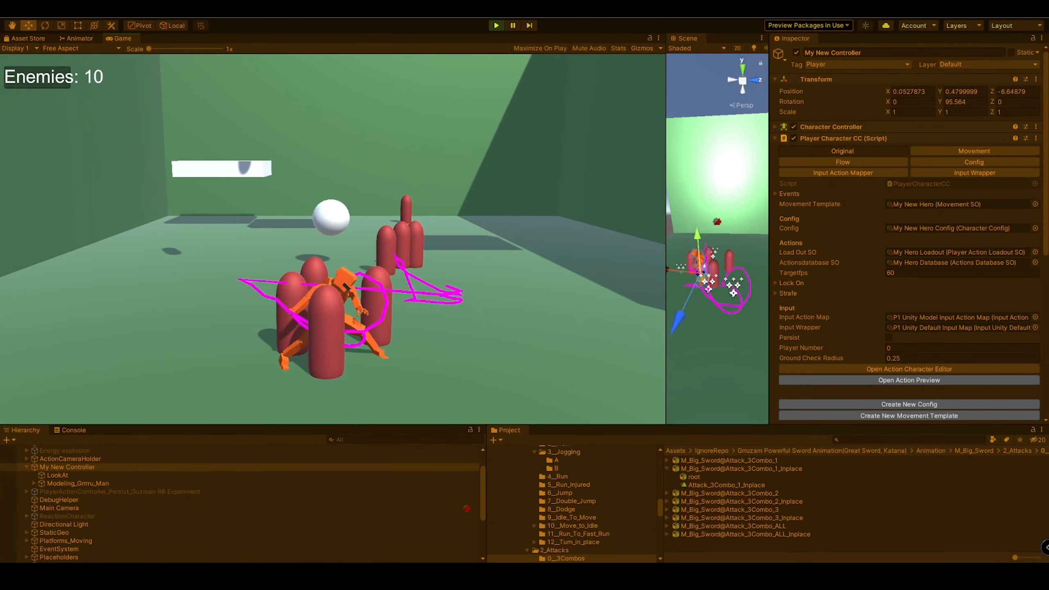
pyautogui.press('s')
pyautogui.press('w')
pyautogui.press('e')
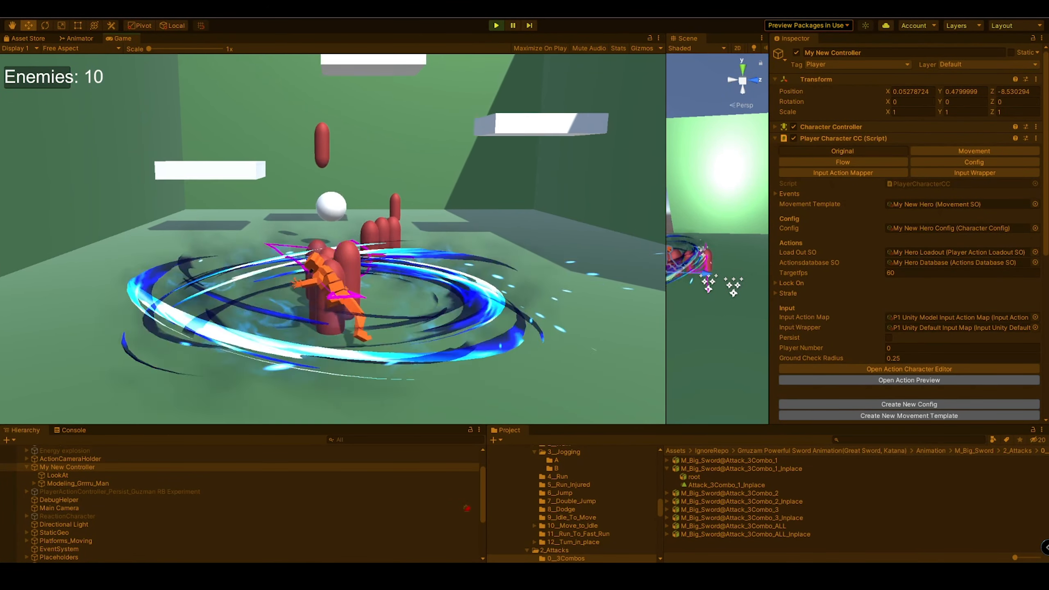
pyautogui.press('a')
pyautogui.press('w')
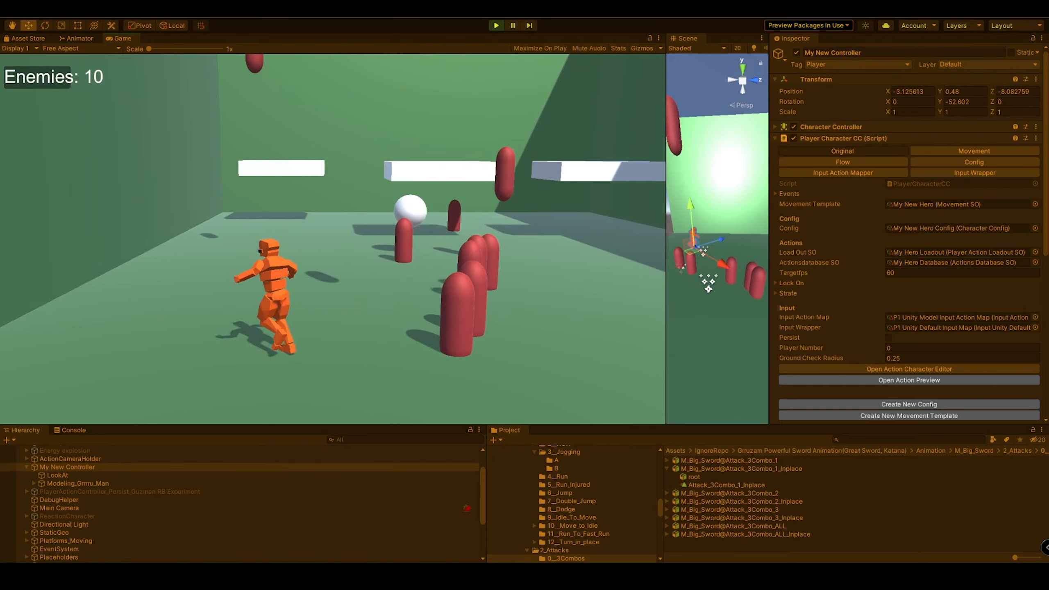
pyautogui.press('d')
pyautogui.press('e')
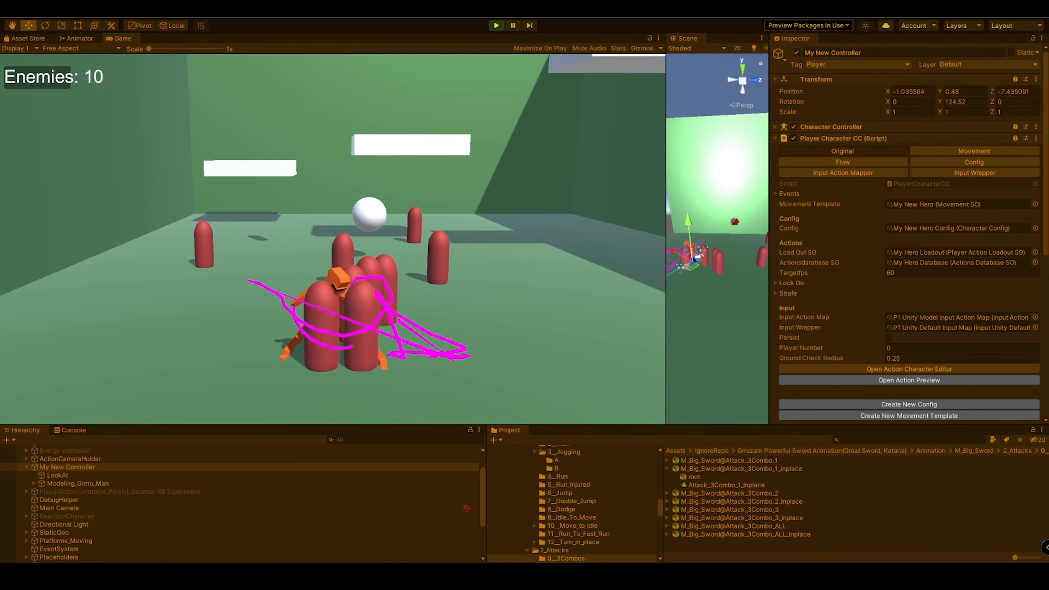
pyautogui.click(498, 26)
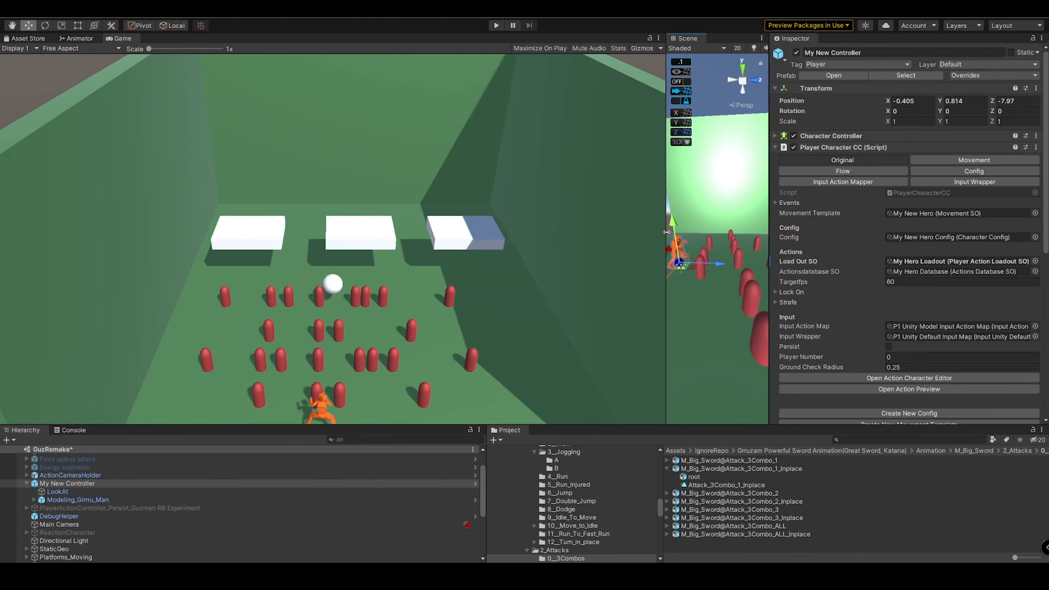
pyautogui.moveTo(666, 232); pyautogui.dragTo(296, 243)
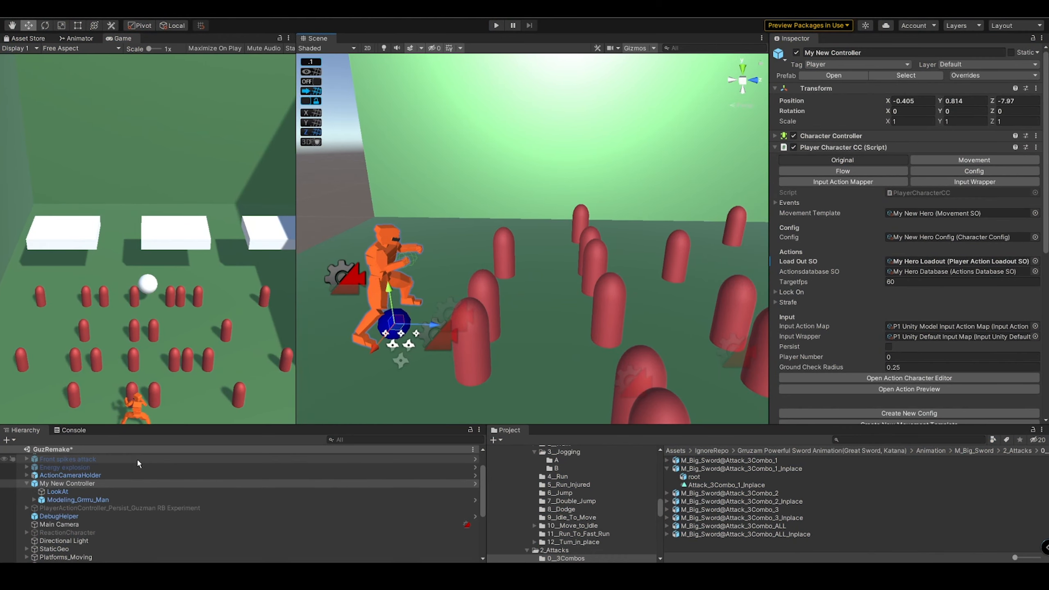
# Step: Widen the Inspector, collapse My New Controller's Player Character CC script and show the Hit Boxes options of its Actor Hit Boxes script
pyautogui.moveTo(769, 324); pyautogui.dragTo(550, 325)
pyautogui.click(636, 148)
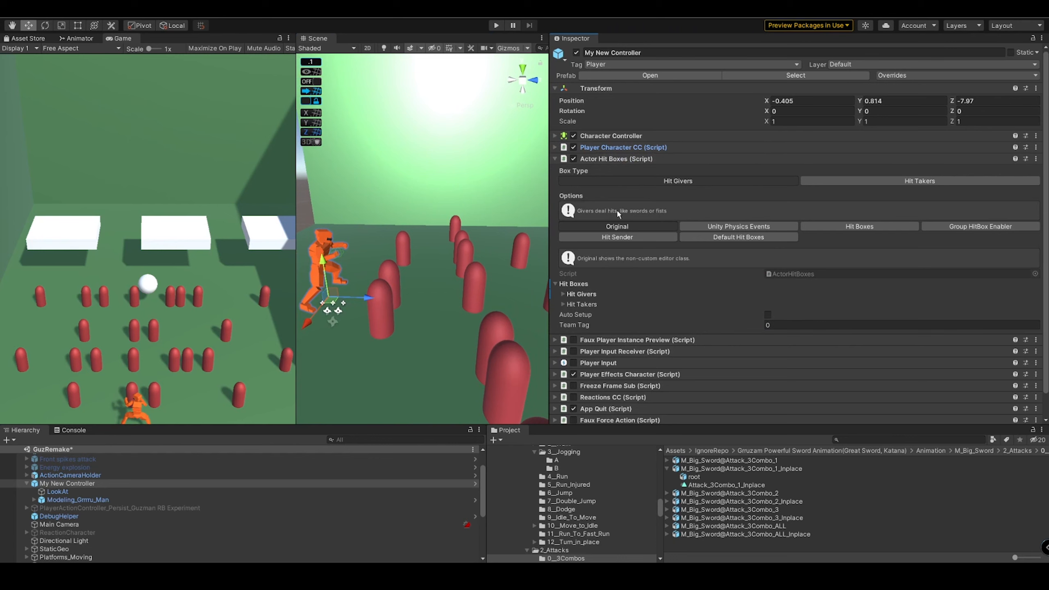
pyautogui.scroll(-2, 758, 200)
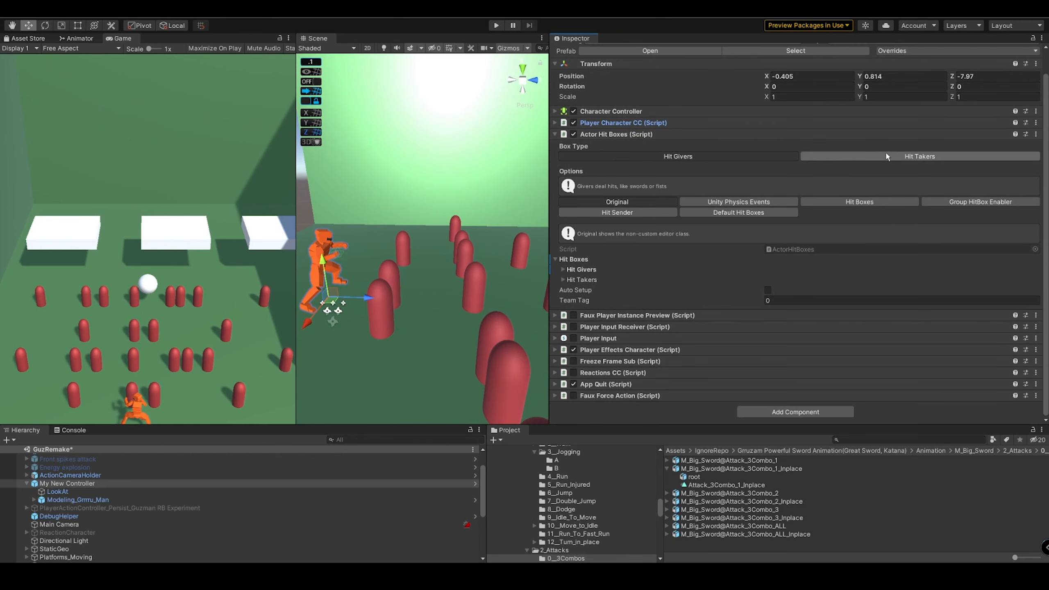
pyautogui.click(859, 202)
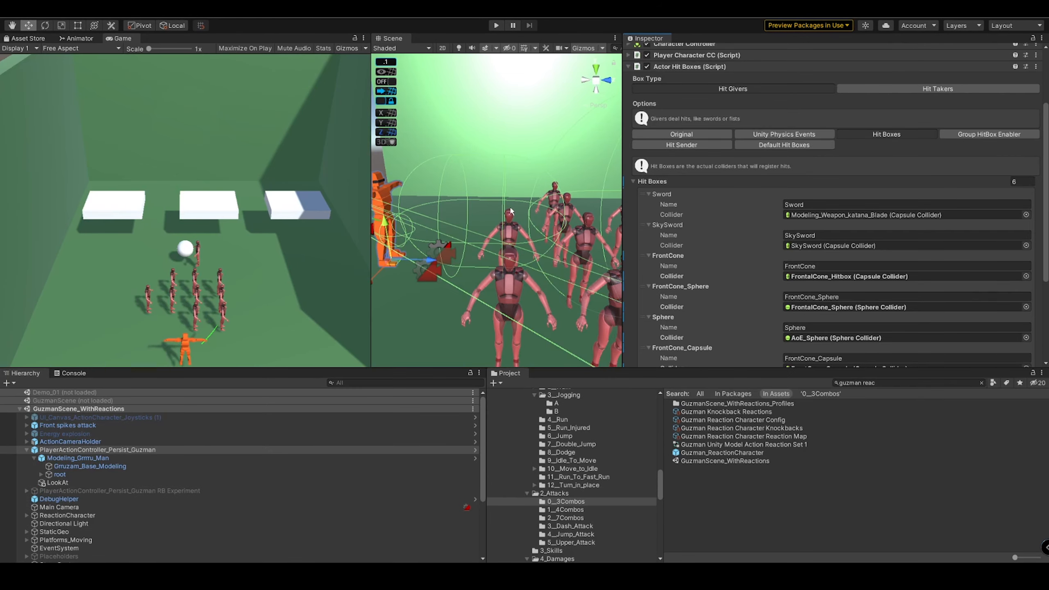
# Step: Enlarge the Scene view of GuzmanScene_WithReactions and examine the hit giver colliders around PlayerActionController_Persist_Guzman and its Hit Boxes list
pyautogui.moveTo(372, 269); pyautogui.dragTo(304, 268)
pyautogui.scroll(-5, 396, 258)
pyautogui.moveTo(525, 255); pyautogui.dragTo(481, 262, button='middle')
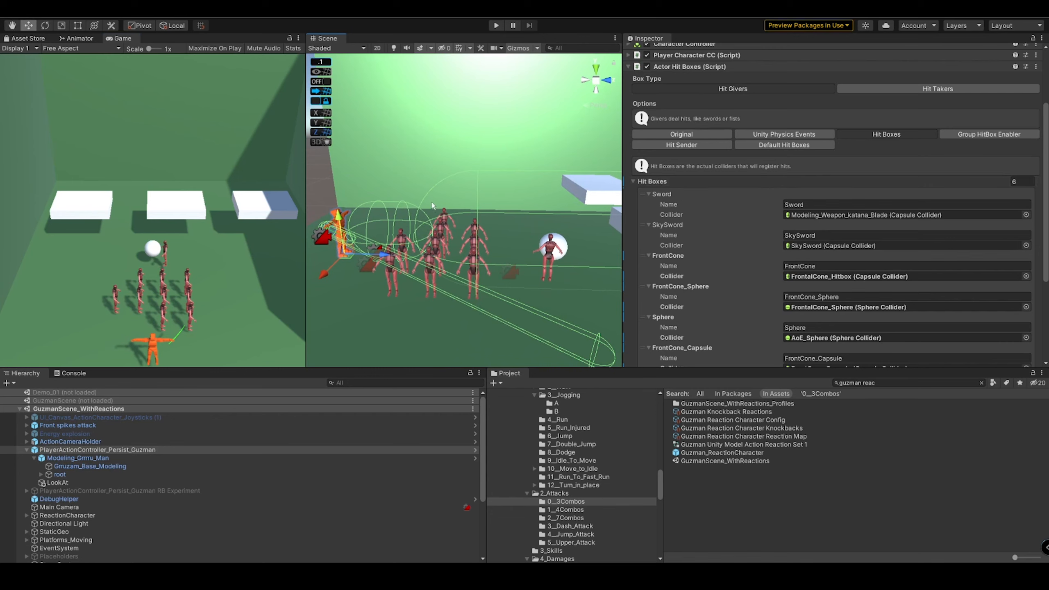
pyautogui.moveTo(475, 229); pyautogui.dragTo(583, 211, button='right')
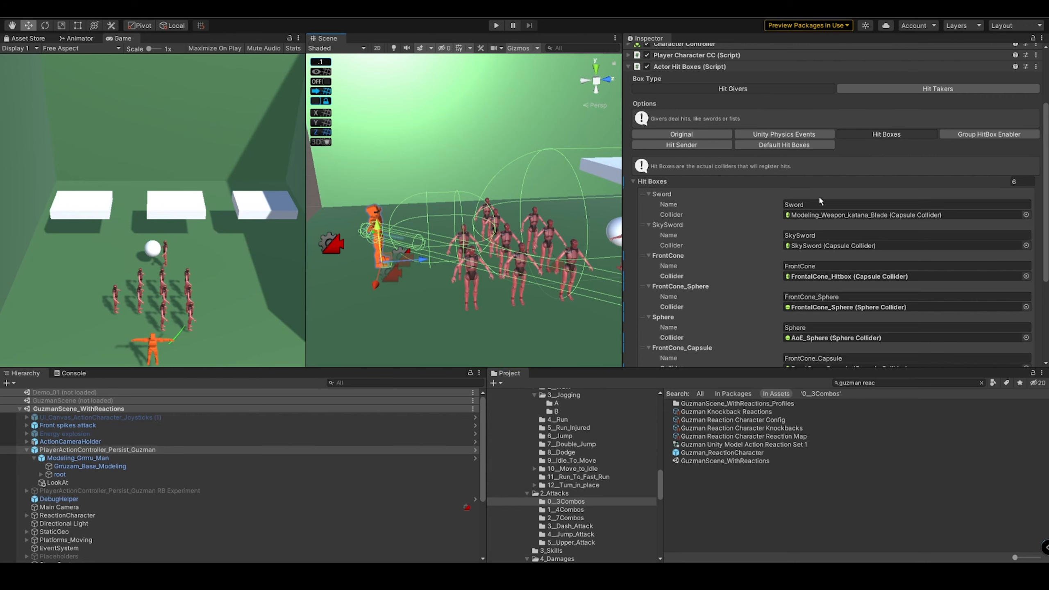
pyautogui.scroll(-3, 809, 243)
pyautogui.scroll(3, 810, 187)
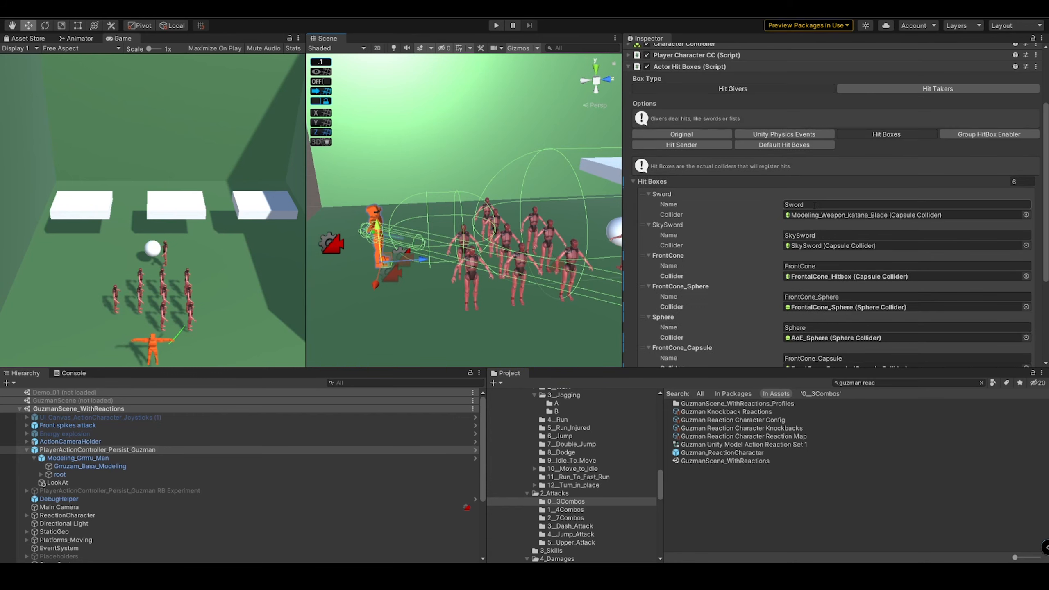
# Step: Locate the Sword hit box's Modeling_Weapon_katana_Blade collider in the hierarchy and examine it up close on the character's sword
pyautogui.click(867, 214)
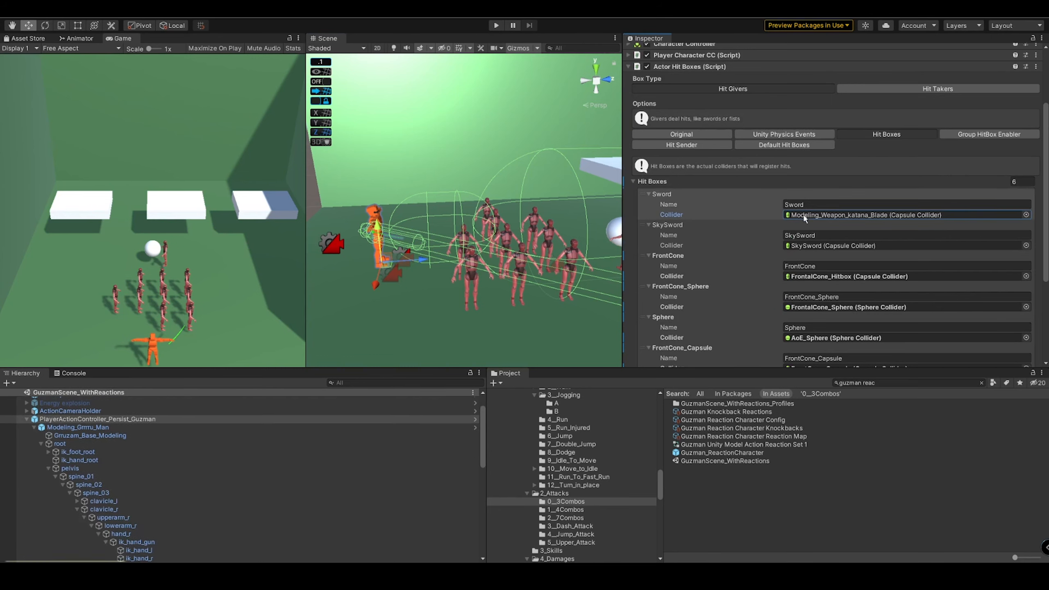
pyautogui.scroll(-1, 209, 523)
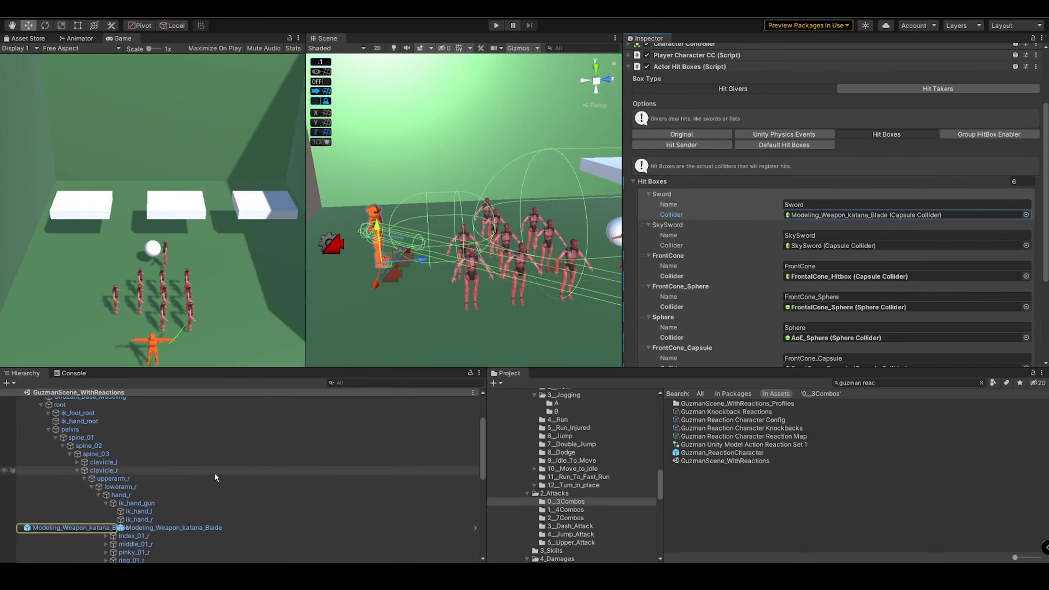
pyautogui.scroll(5, 381, 273)
pyautogui.scroll(2, 380, 271)
pyautogui.moveTo(381, 270); pyautogui.dragTo(447, 276, button='middle')
pyautogui.scroll(1, 458, 285)
pyautogui.keyDown('alt'); pyautogui.moveTo(460, 296); pyautogui.dragTo(474, 304); pyautogui.keyUp('alt')
pyautogui.scroll(3, 474, 305)
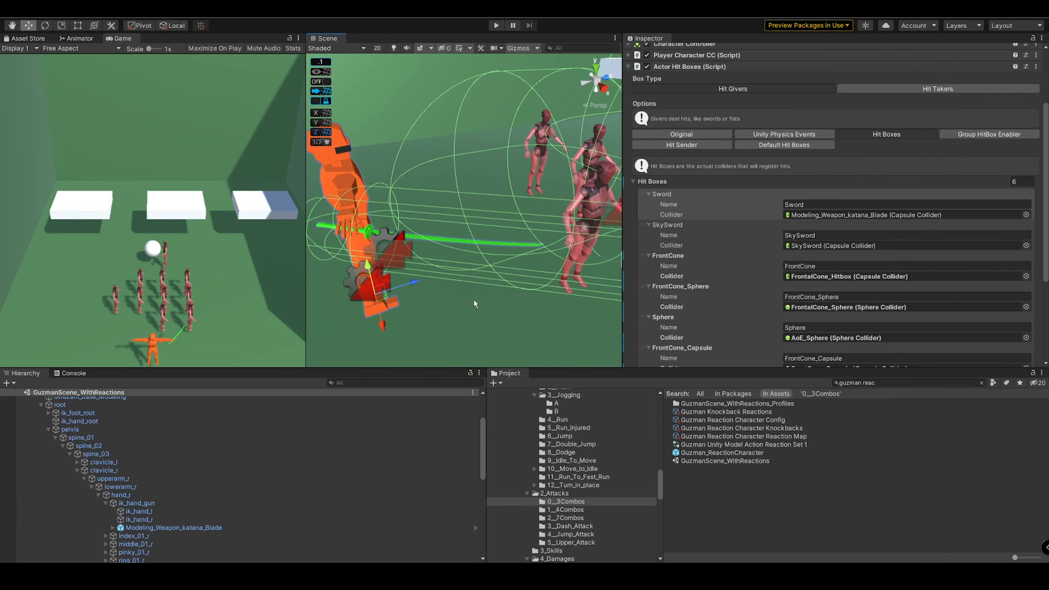
pyautogui.scroll(-3, 464, 231)
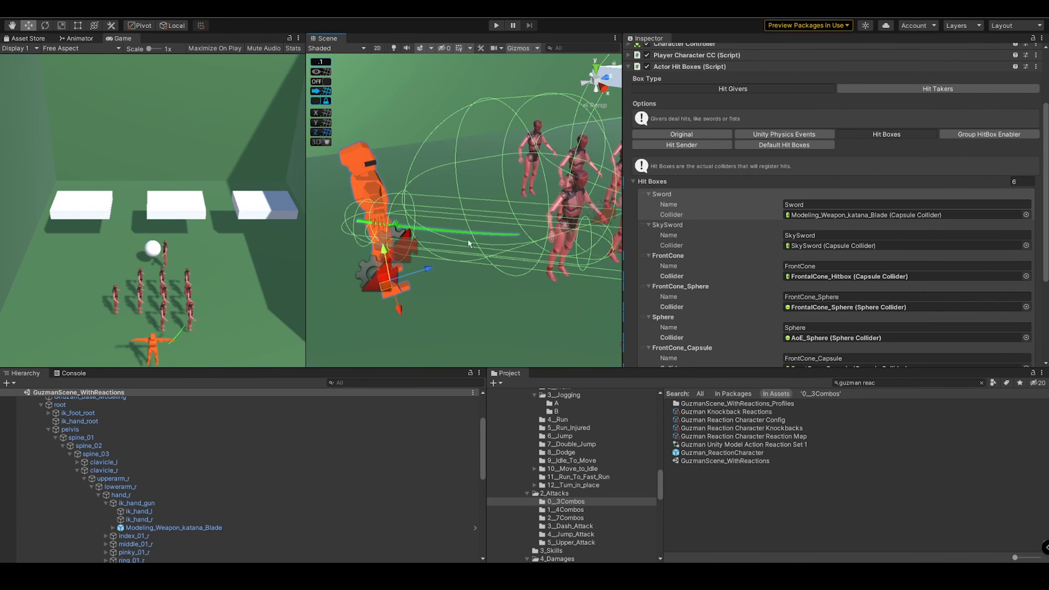
pyautogui.scroll(-2, 468, 242)
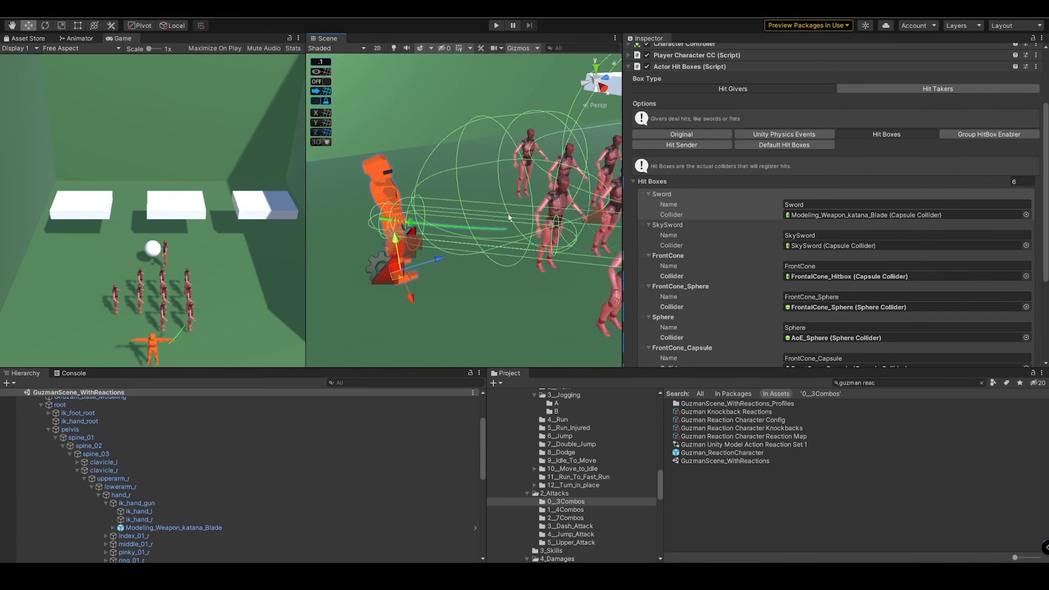
# Step: Locate the SkySword collider, lock the Inspector on the player controller, and select SkySword to examine its reach in the scene
pyautogui.click(814, 246)
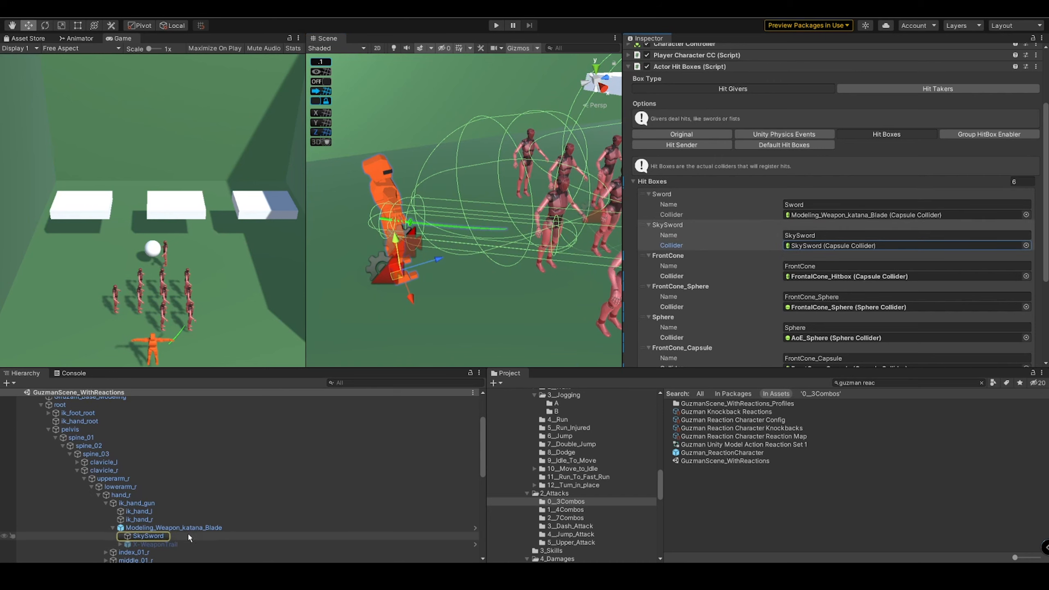
pyautogui.click(1032, 38)
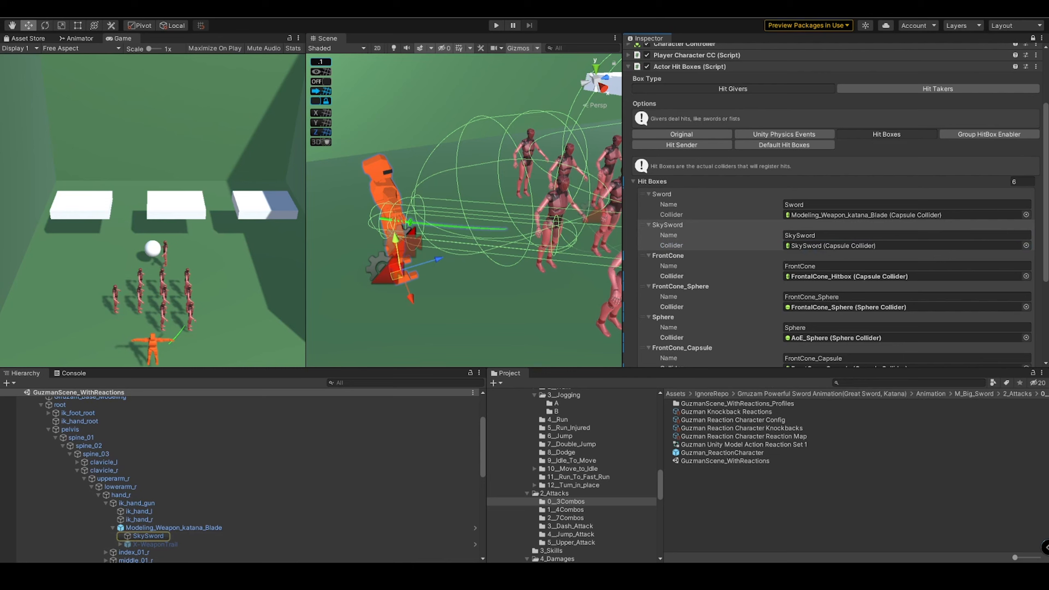
pyautogui.click(148, 536)
pyautogui.scroll(-6, 409, 263)
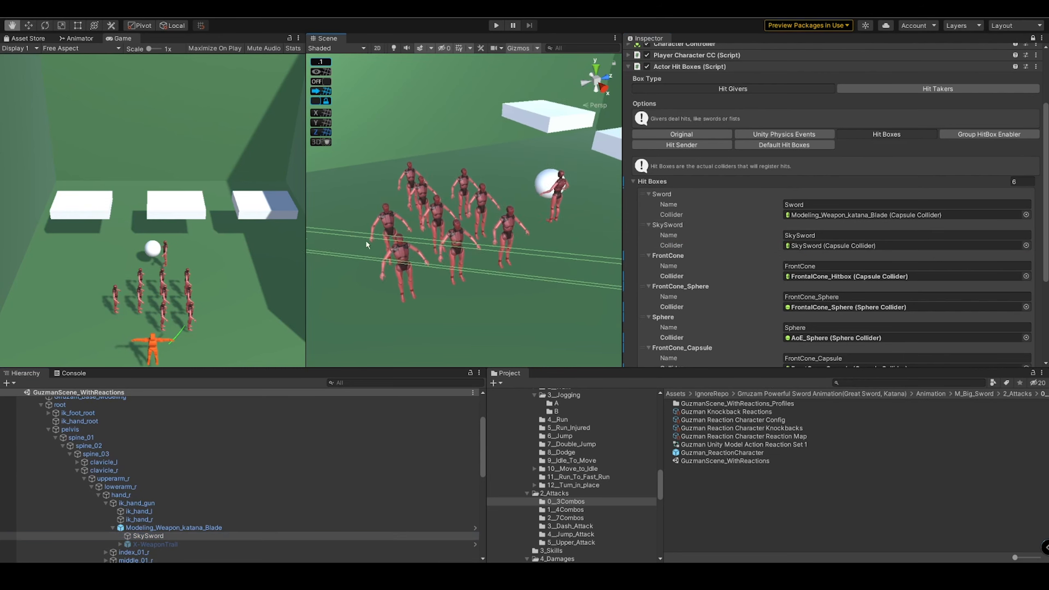
pyautogui.scroll(-2, 409, 263)
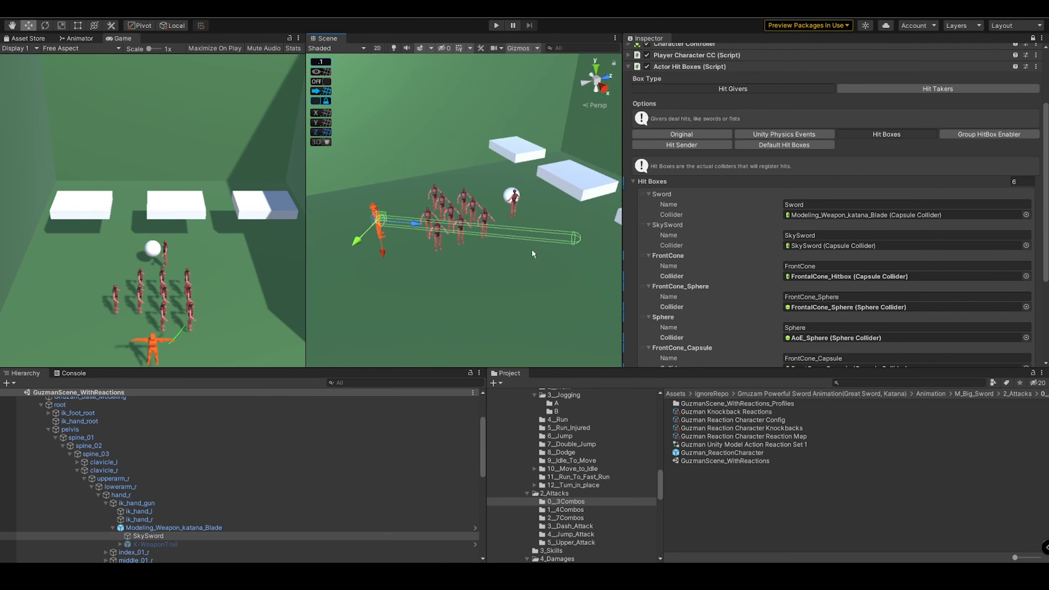
pyautogui.scroll(2, 533, 254)
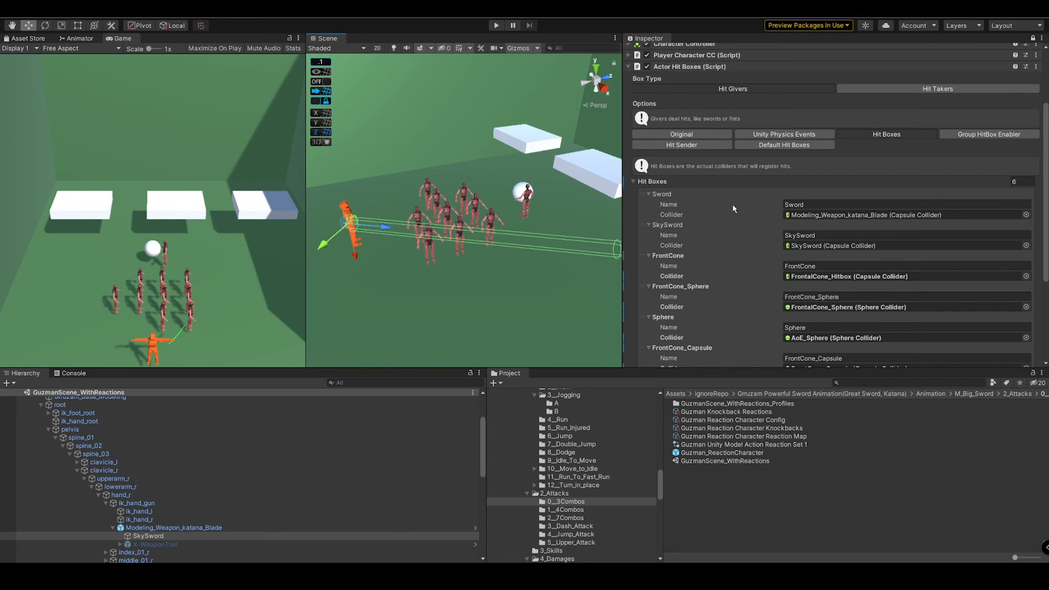
# Step: Locate and select the FrontCone hit box's FrontalCone_Hitbox collider and examine the area it covers in front of the character
pyautogui.click(812, 277)
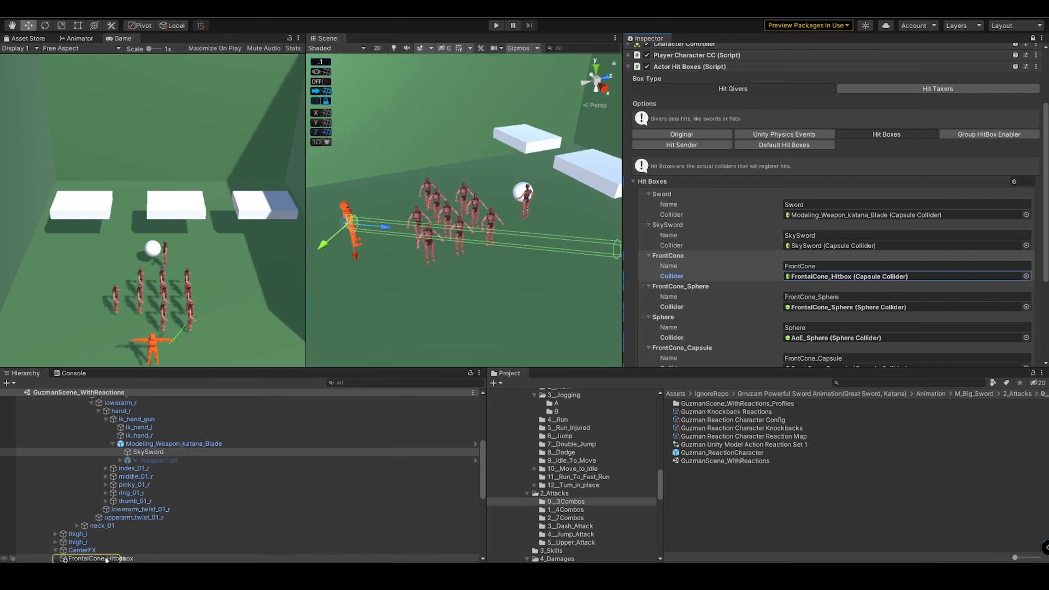
pyautogui.click(103, 558)
pyautogui.moveTo(461, 238); pyautogui.dragTo(421, 258, button='middle')
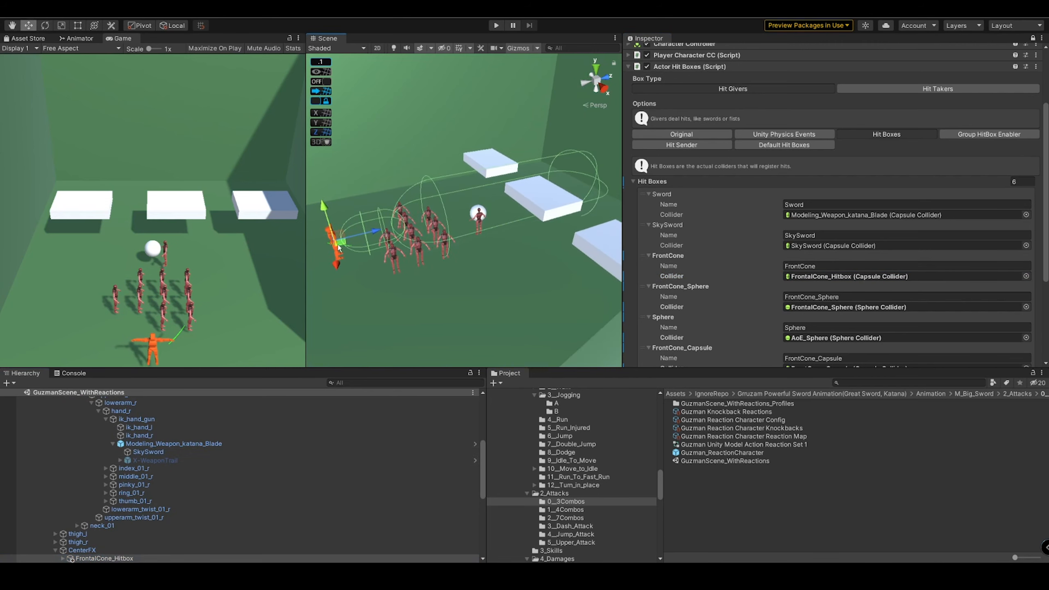
# Step: Locate and select the Sphere hit box's AoE_Sphere collider, examine it around the character and review the Actor Hit Boxes settings
pyautogui.scroll(-4, 670, 258)
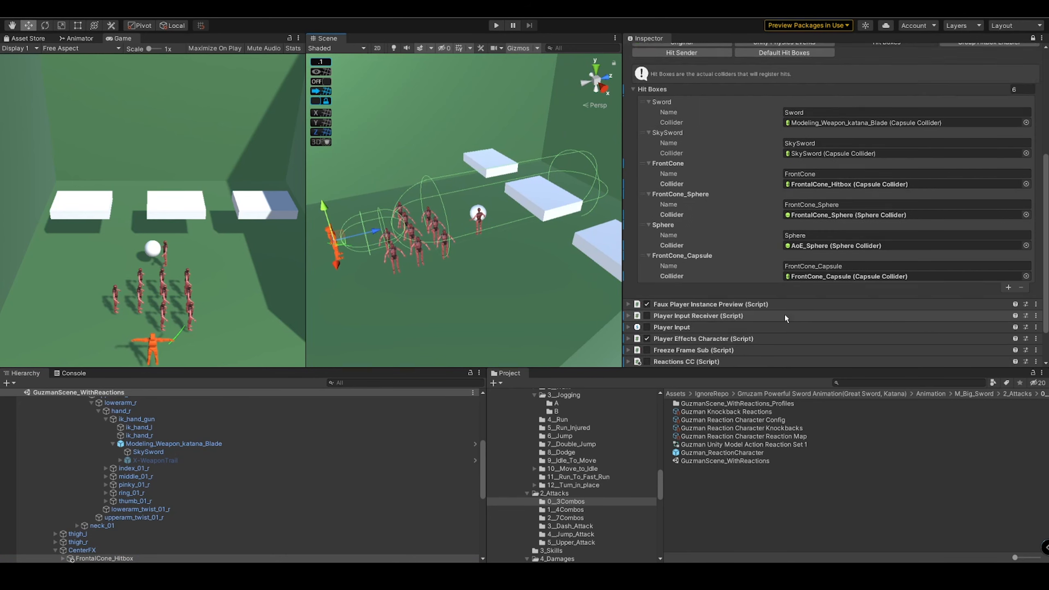
pyautogui.click(809, 200)
pyautogui.click(187, 558)
pyautogui.moveTo(353, 300); pyautogui.dragTo(457, 269, button='middle')
pyautogui.doubleClick(95, 558)
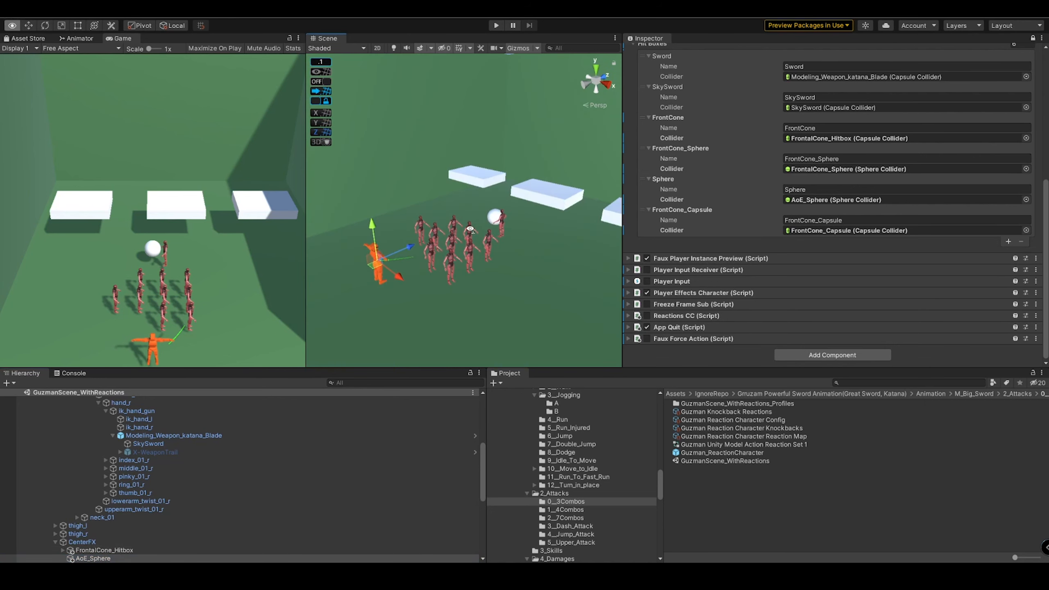
pyautogui.scroll(-4, 73, 478)
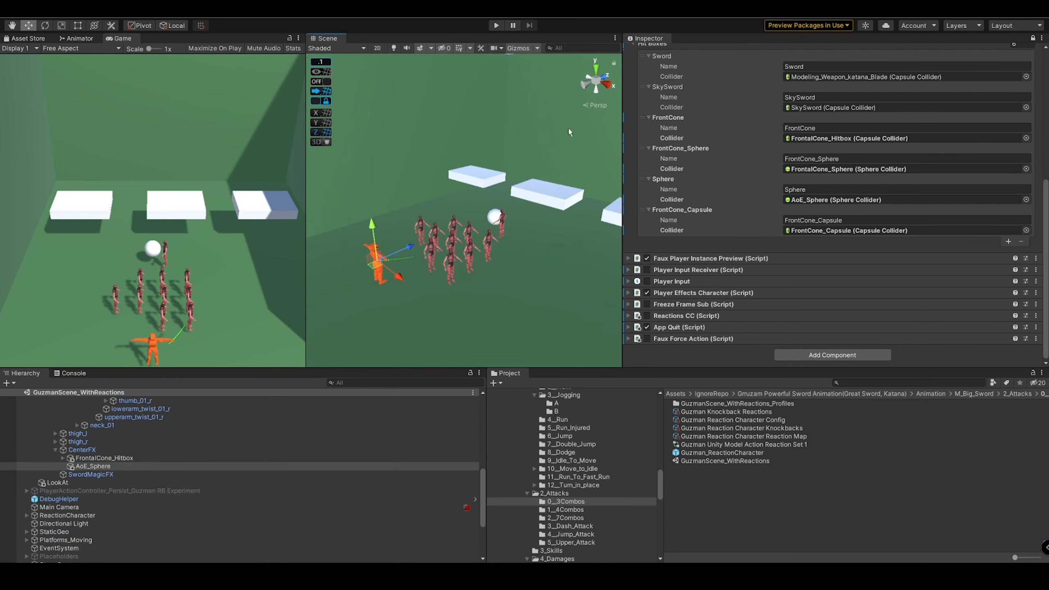
pyautogui.scroll(10, 735, 192)
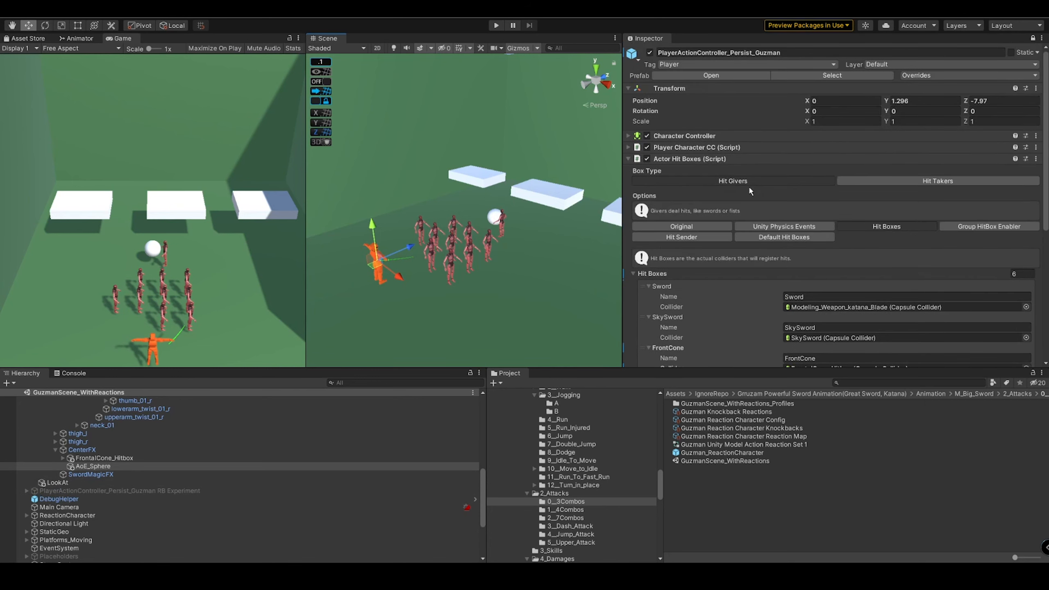
pyautogui.scroll(-5, 740, 191)
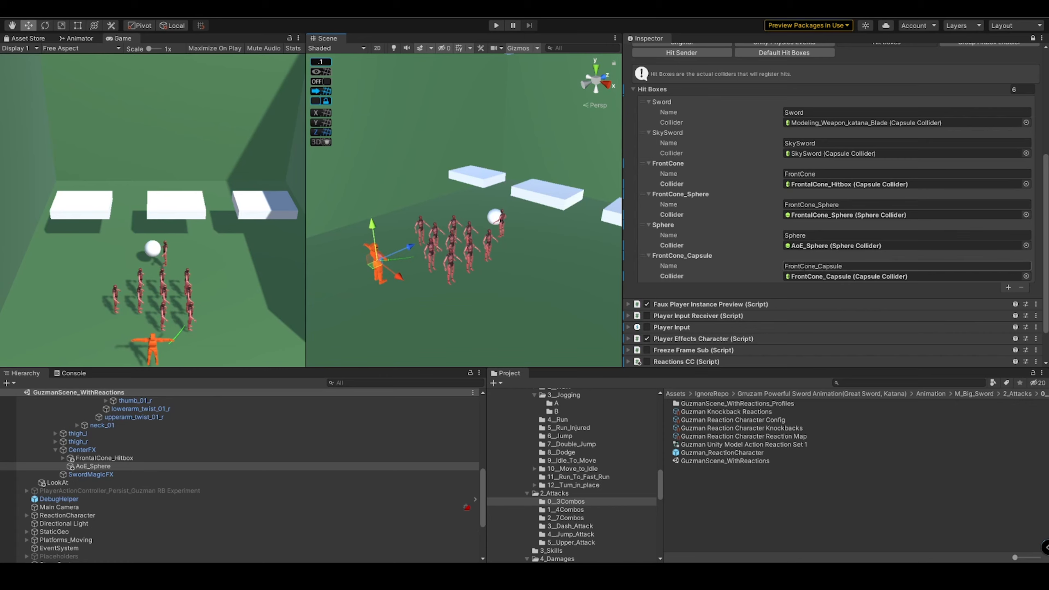
# Step: Locate the FrontCone_Capsule collider and compare it with FrontalCone_Sphere and the parent FrontalCone_Hitbox by selecting each in turn
pyautogui.click(807, 277)
pyautogui.click(141, 482)
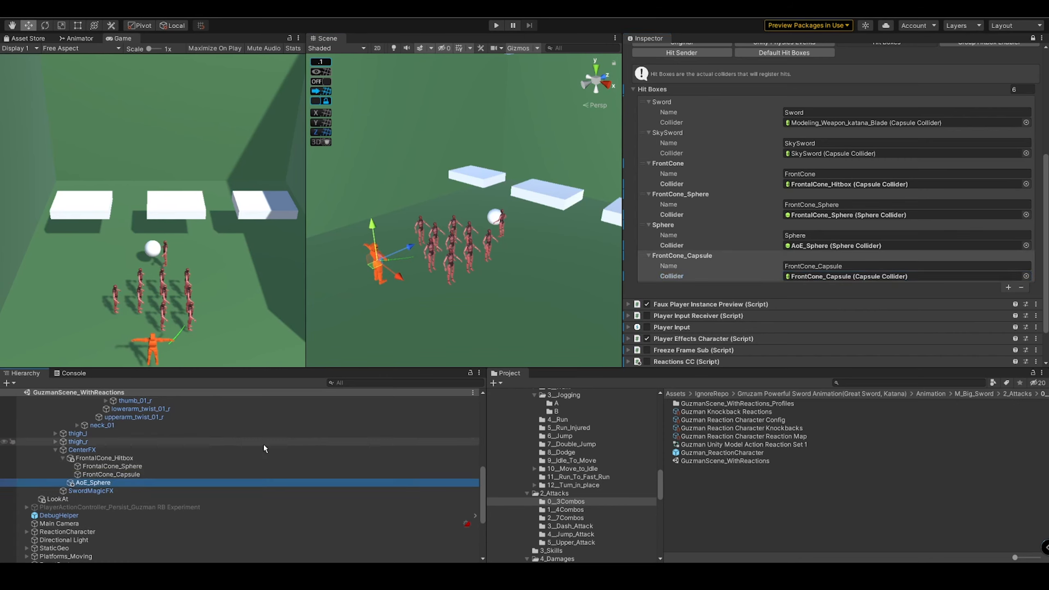
pyautogui.click(842, 277)
pyautogui.click(148, 474)
pyautogui.click(151, 467)
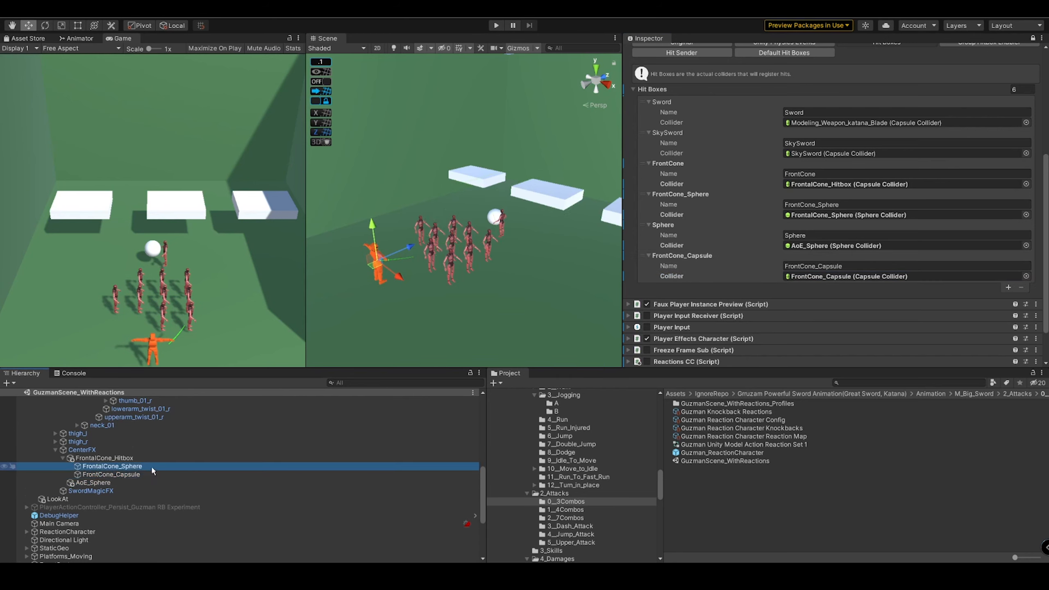
pyautogui.click(149, 474)
pyautogui.click(151, 466)
pyautogui.click(158, 459)
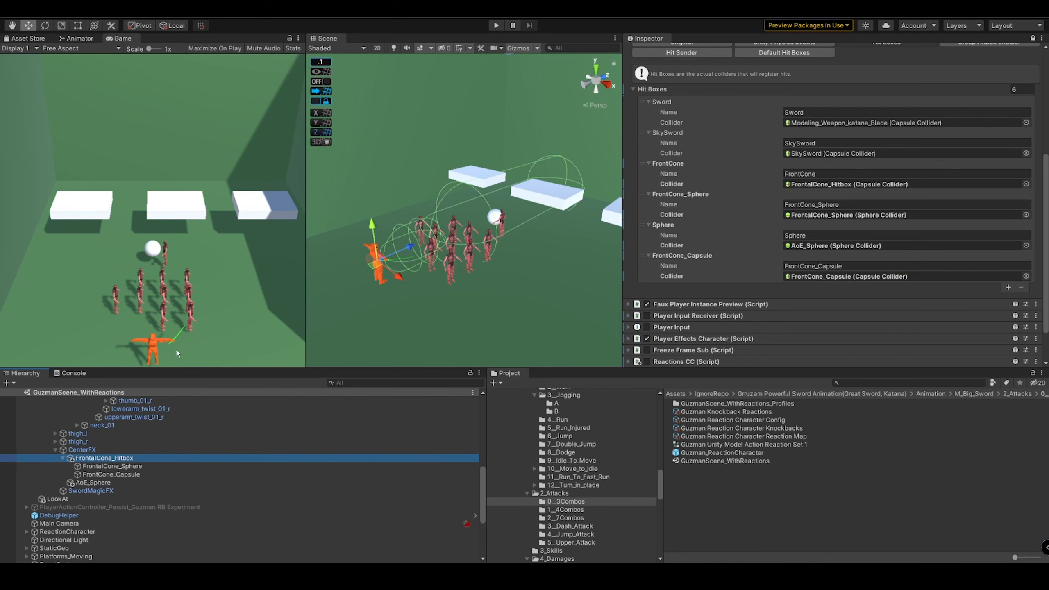
pyautogui.click(135, 475)
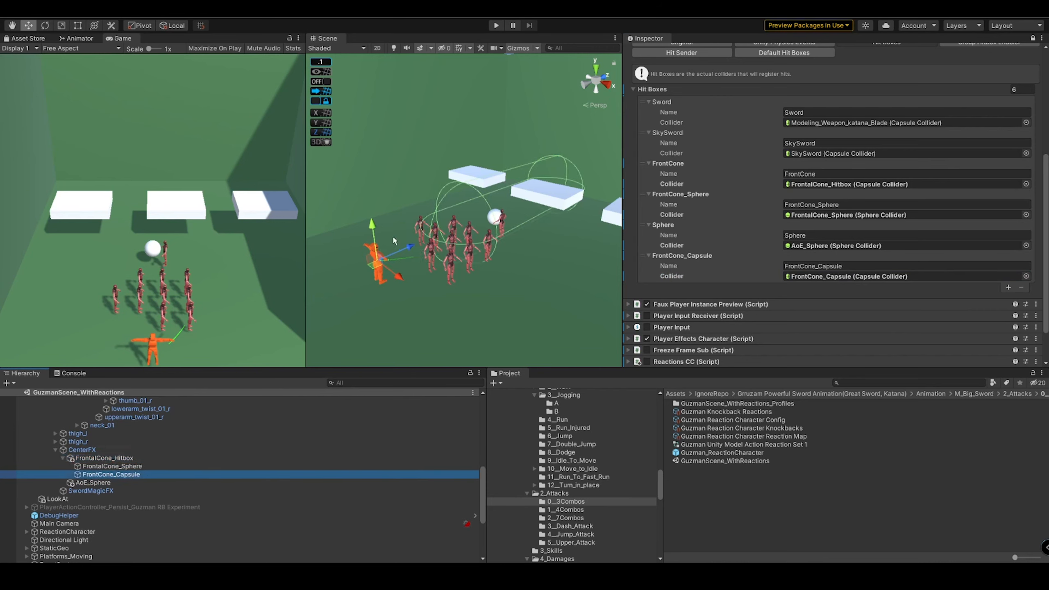
# Step: Examine the FrontCone_Capsule collider's coverage of the enemies from several angles and review the full Hit Boxes list
pyautogui.keyDown('alt'); pyautogui.moveTo(495, 186); pyautogui.dragTo(458, 279); pyautogui.keyUp('alt')
pyautogui.press('f')
pyautogui.scroll(-3, 459, 278)
pyautogui.moveTo(456, 274); pyautogui.dragTo(559, 262, button='right')
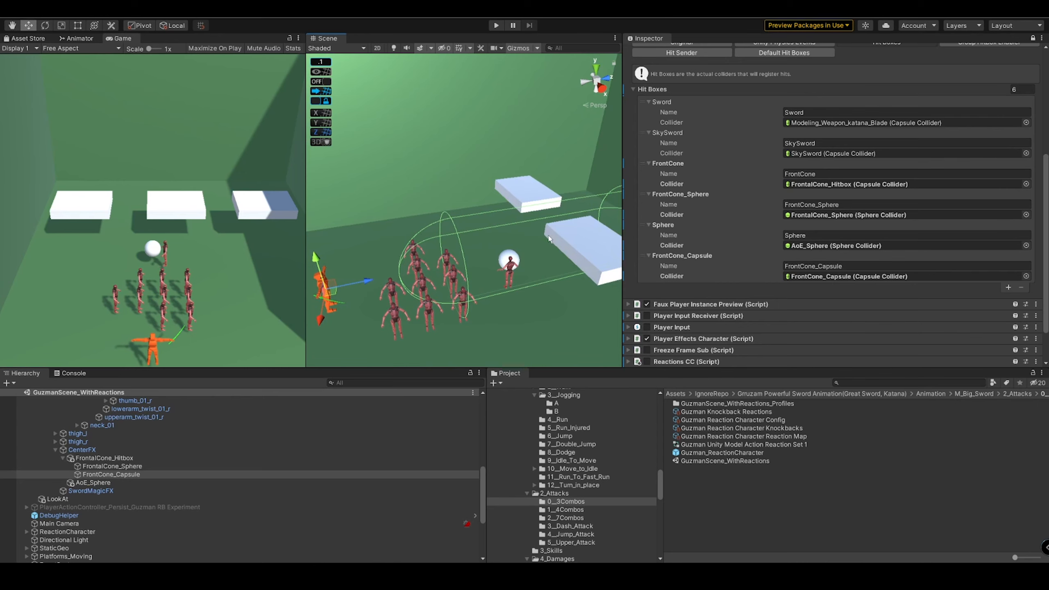
pyautogui.scroll(3, 830, 200)
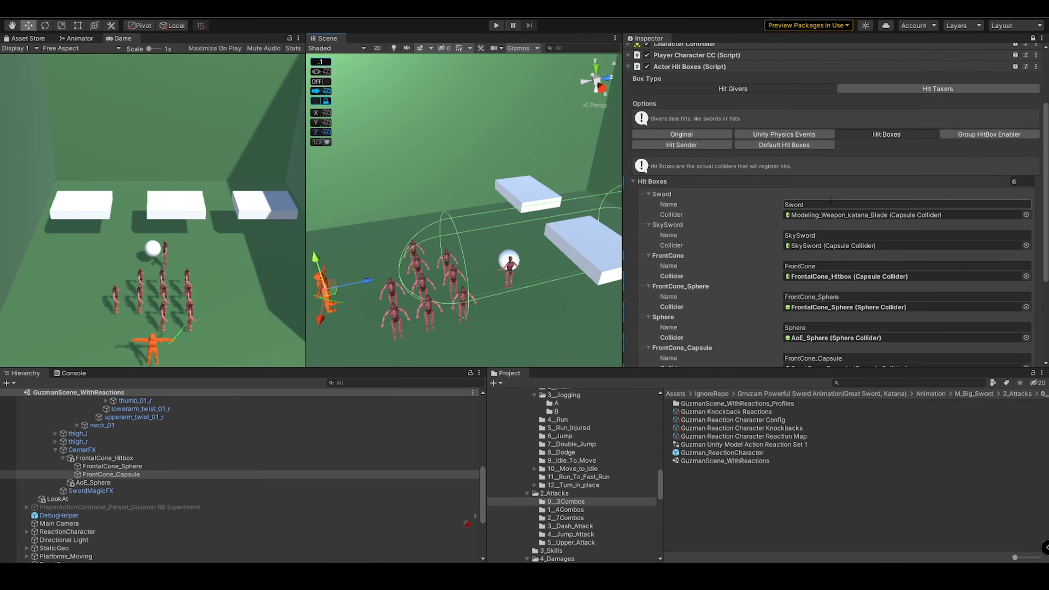
pyautogui.scroll(-3, 831, 200)
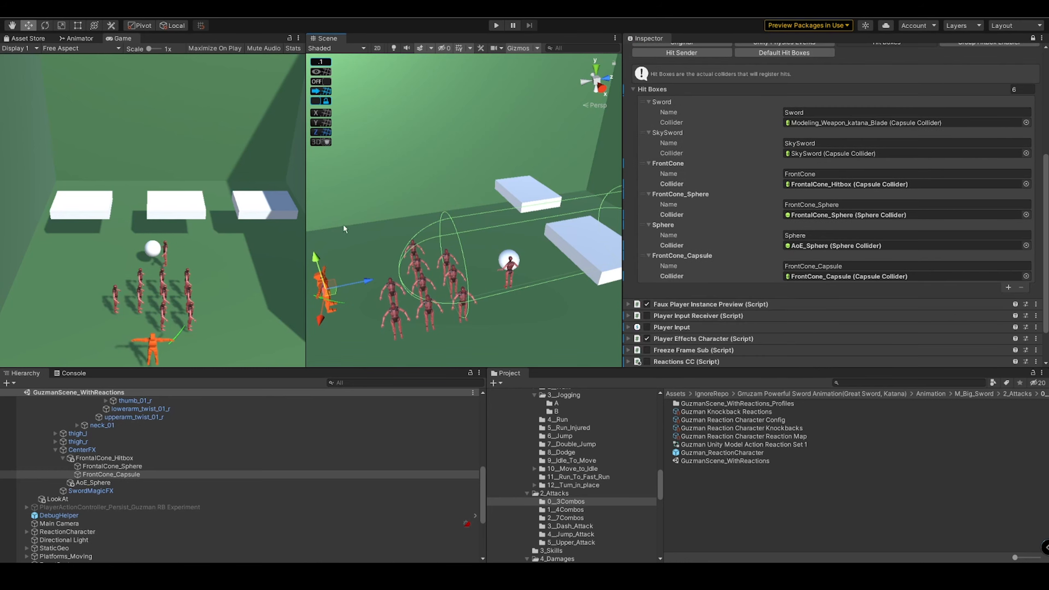
pyautogui.moveTo(444, 252); pyautogui.dragTo(441, 230, button='right')
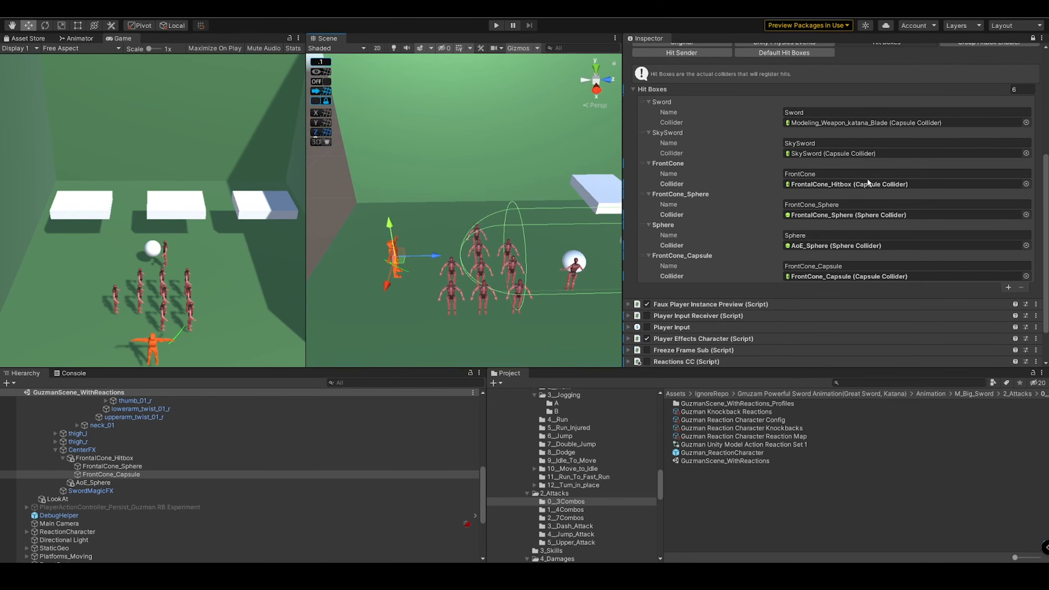
pyautogui.scroll(3, 868, 182)
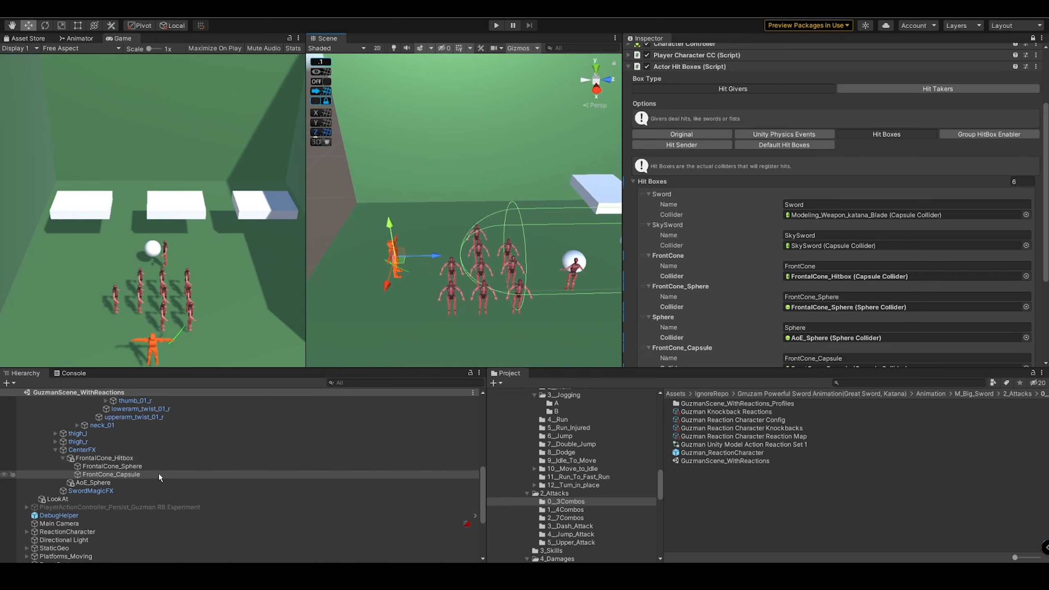
# Step: Collapse CenterFX, select the ReactionCharacter group and examine the colliders on its enemies up close
pyautogui.click(56, 450)
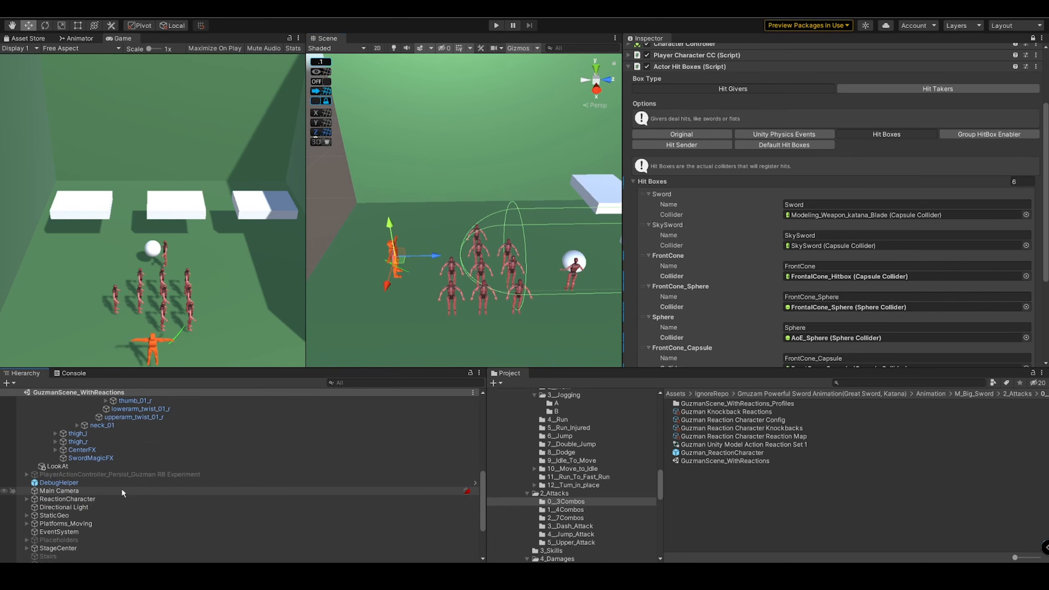
pyautogui.click(32, 499)
pyautogui.scroll(8, 499, 256)
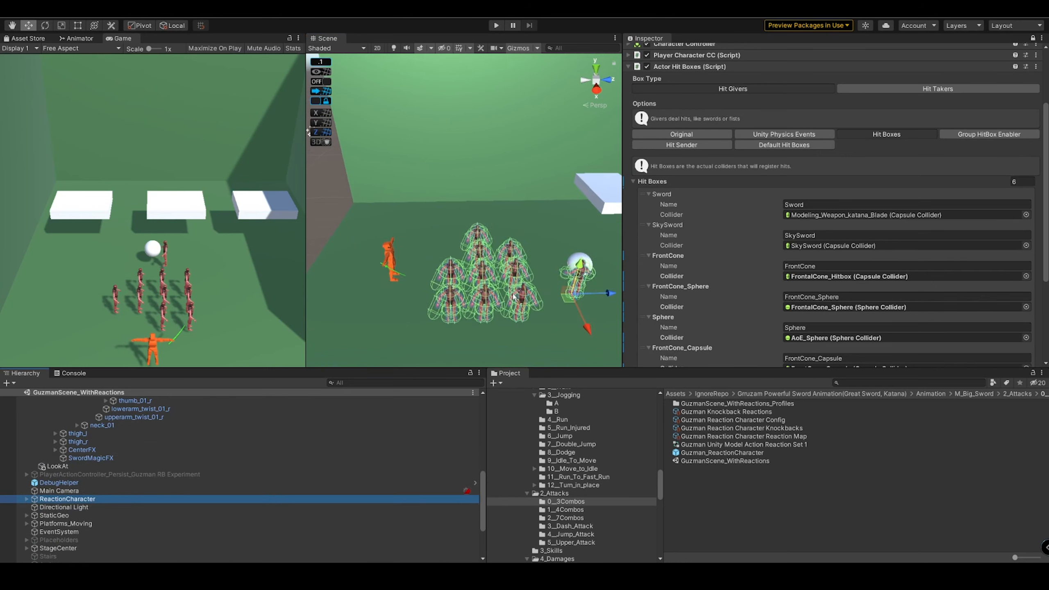
pyautogui.moveTo(502, 264); pyautogui.dragTo(443, 561, button='middle')
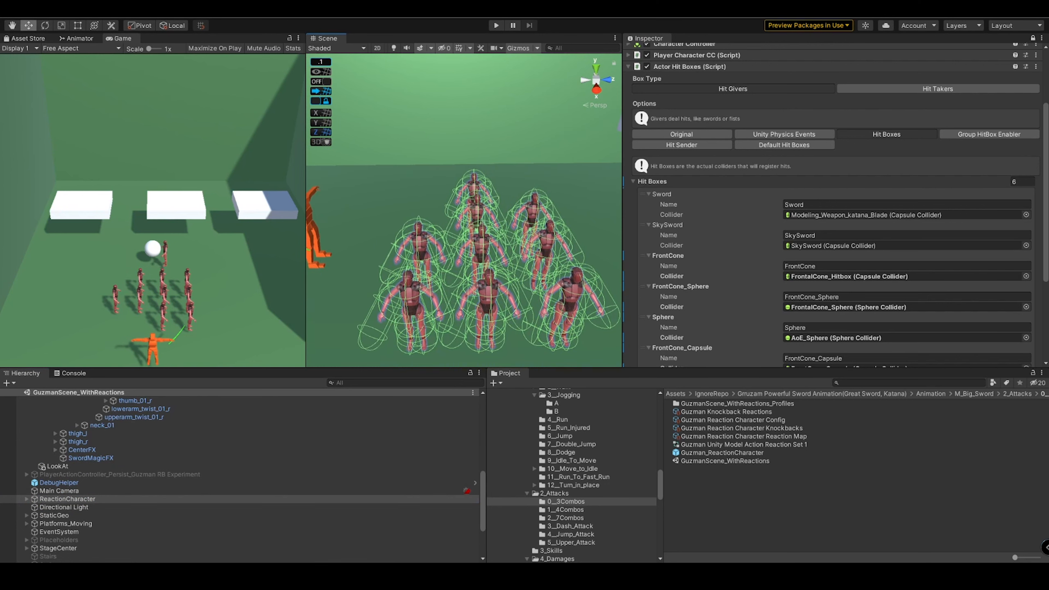
# Step: Select the first Guzman ReactionCharacter under ReactionCharacter, unlock the Inspector and review the character's Hit Takers hit boxes
pyautogui.click(57, 500)
pyautogui.press('Right')
pyautogui.click(58, 509)
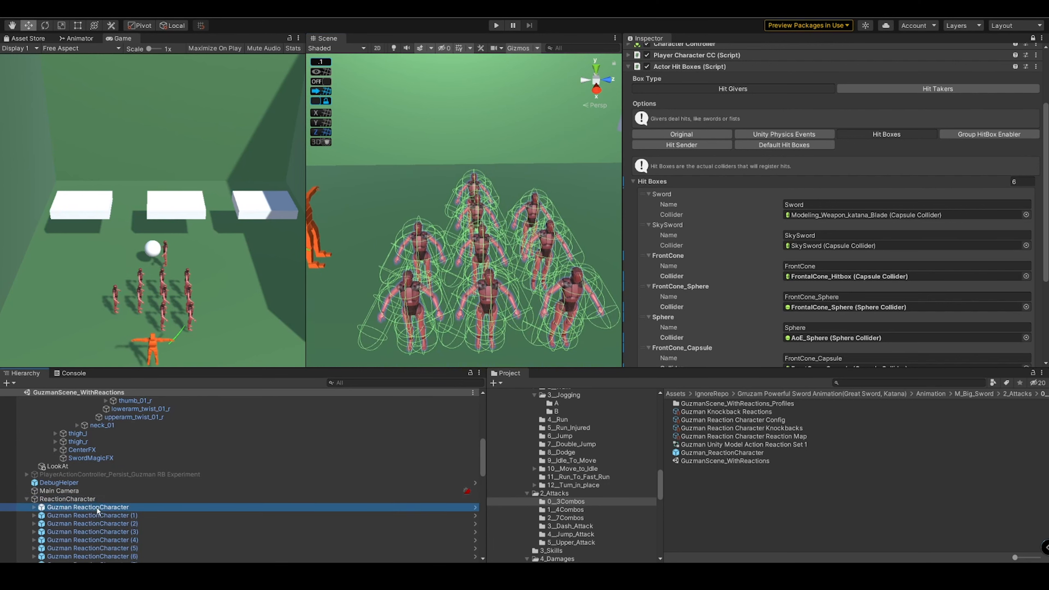
pyautogui.scroll(5, 850, 111)
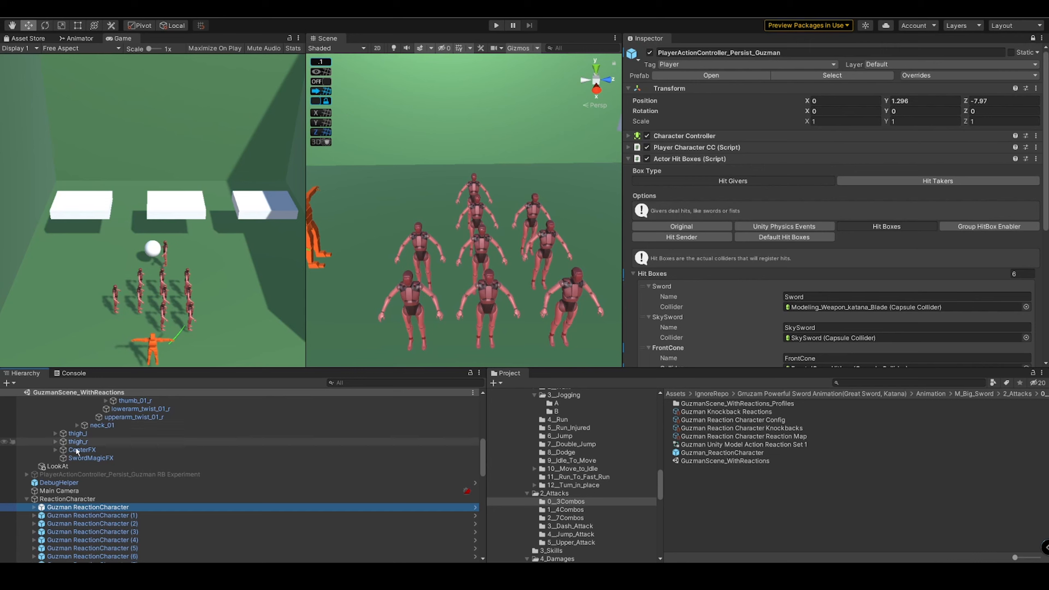
pyautogui.click(1033, 38)
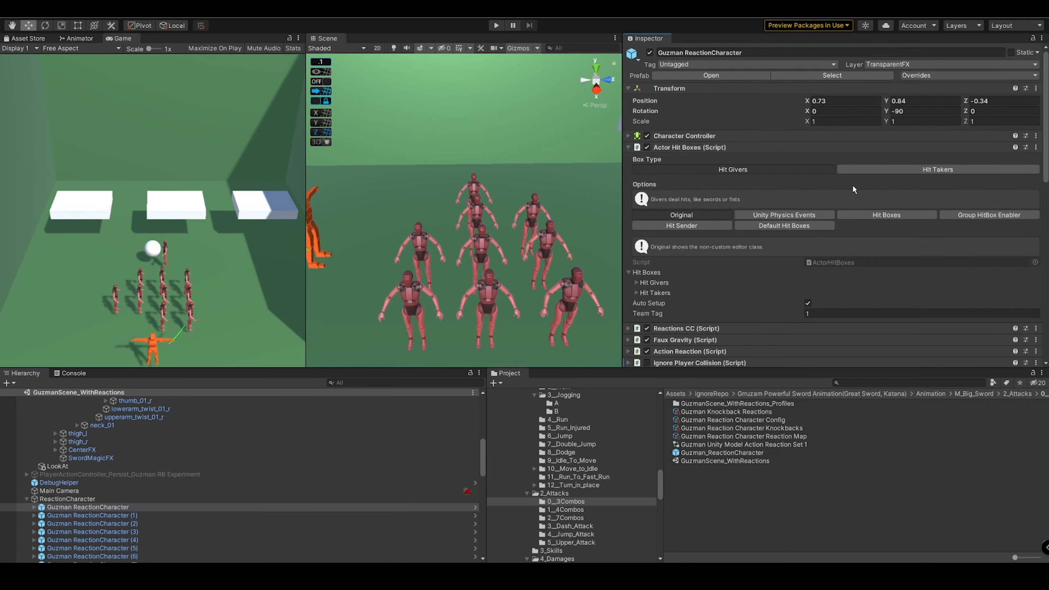
pyautogui.click(859, 170)
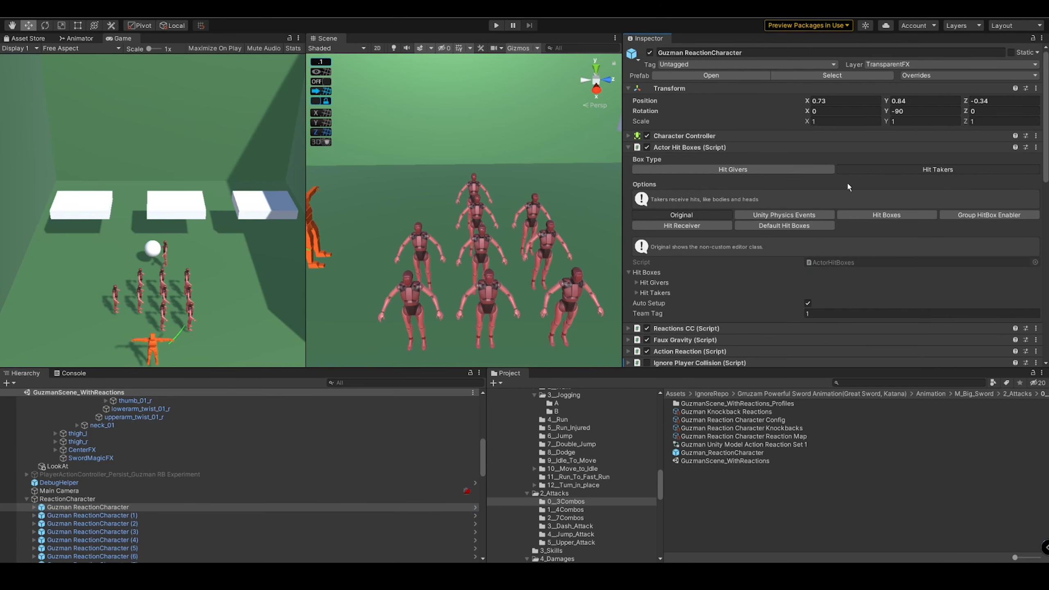
pyautogui.click(840, 214)
pyautogui.scroll(-3, 833, 208)
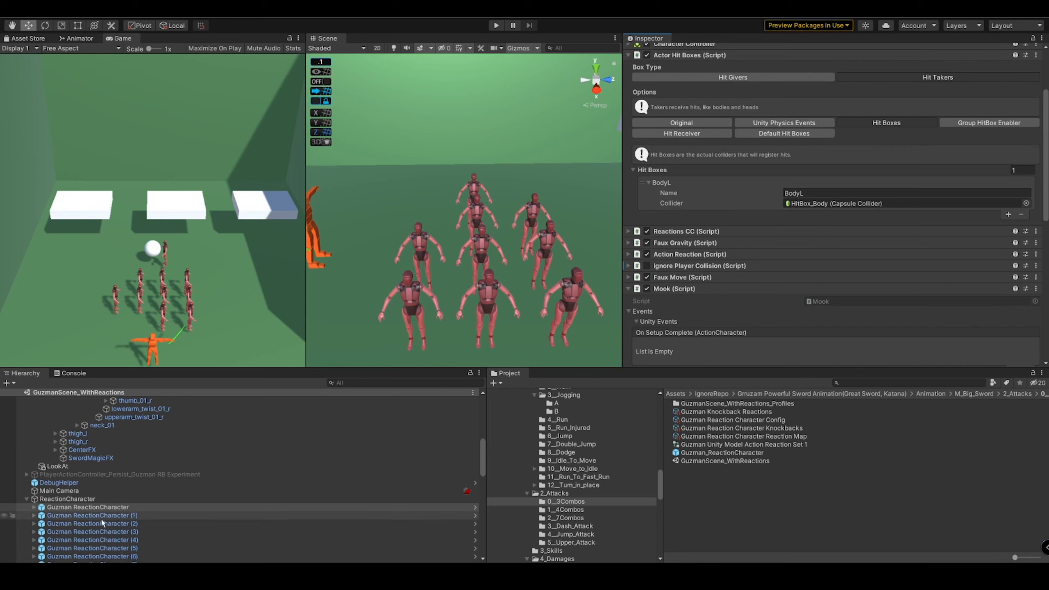
# Step: Frame Guzman ReactionCharacter, locate the BodyL hit taker's HitBox_Body collider and examine its capsule around the enemy's body
pyautogui.click(35, 508)
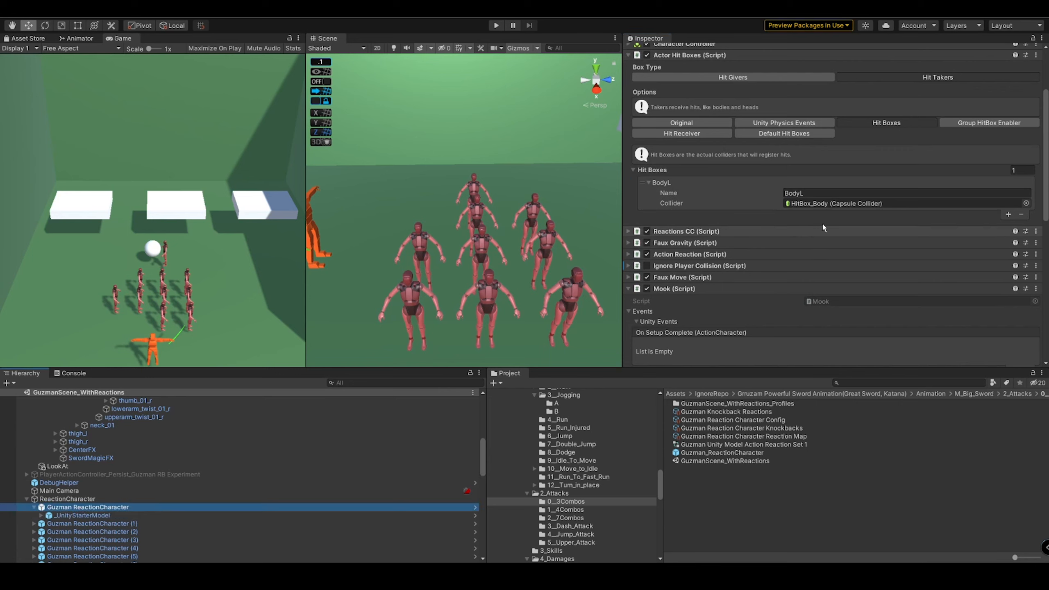
pyautogui.press('f')
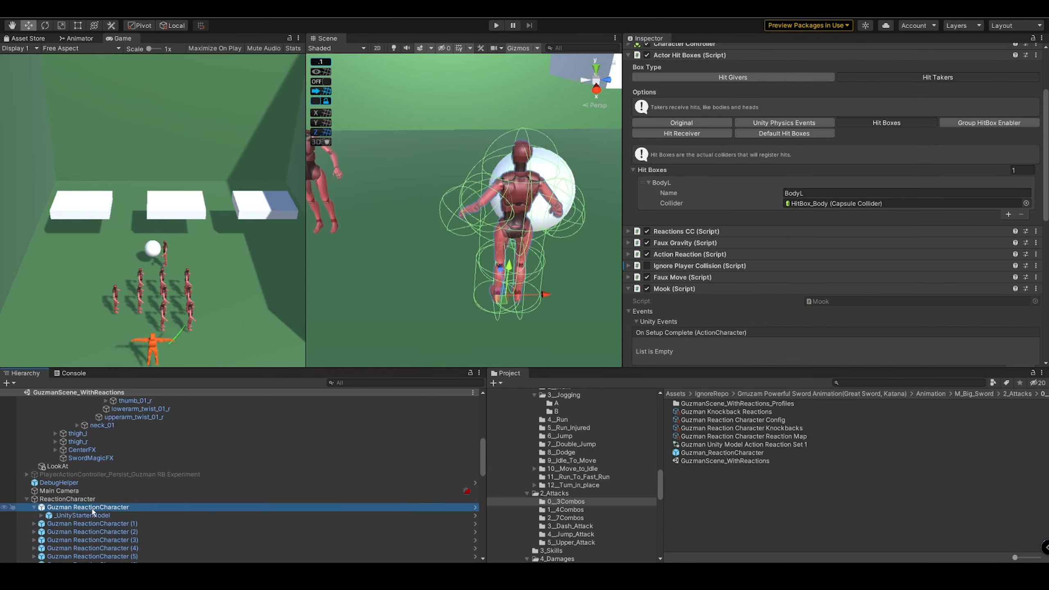
pyautogui.click(836, 203)
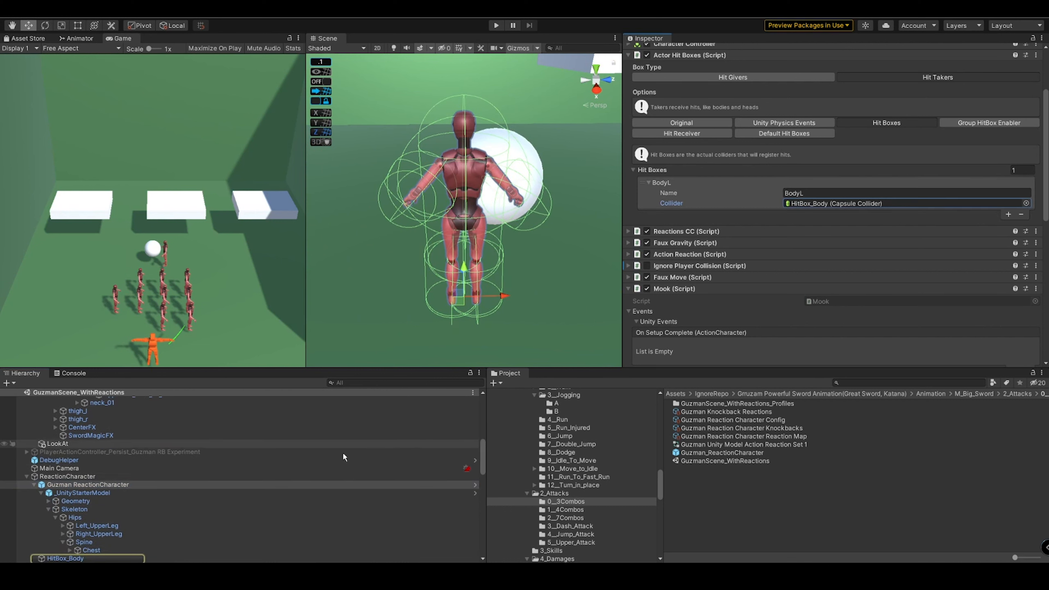
pyautogui.click(213, 558)
pyautogui.moveTo(411, 343); pyautogui.dragTo(435, 284, button='right')
pyautogui.moveTo(435, 284); pyautogui.dragTo(484, 211, button='middle')
pyautogui.moveTo(483, 211); pyautogui.dragTo(548, 279, button='right')
pyautogui.moveTo(389, 277); pyautogui.dragTo(542, 287, button='middle')
pyautogui.scroll(-5, 542, 288)
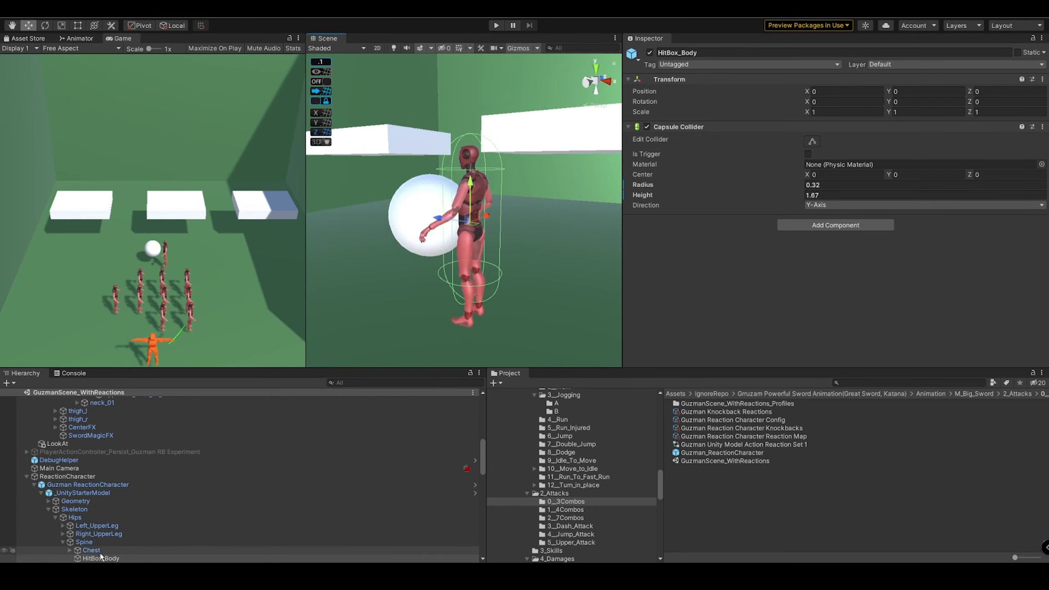
# Step: Reselect Guzman ReactionCharacter and review its Hit Givers hit boxes for the legs, hands and shoulder
pyautogui.click(119, 485)
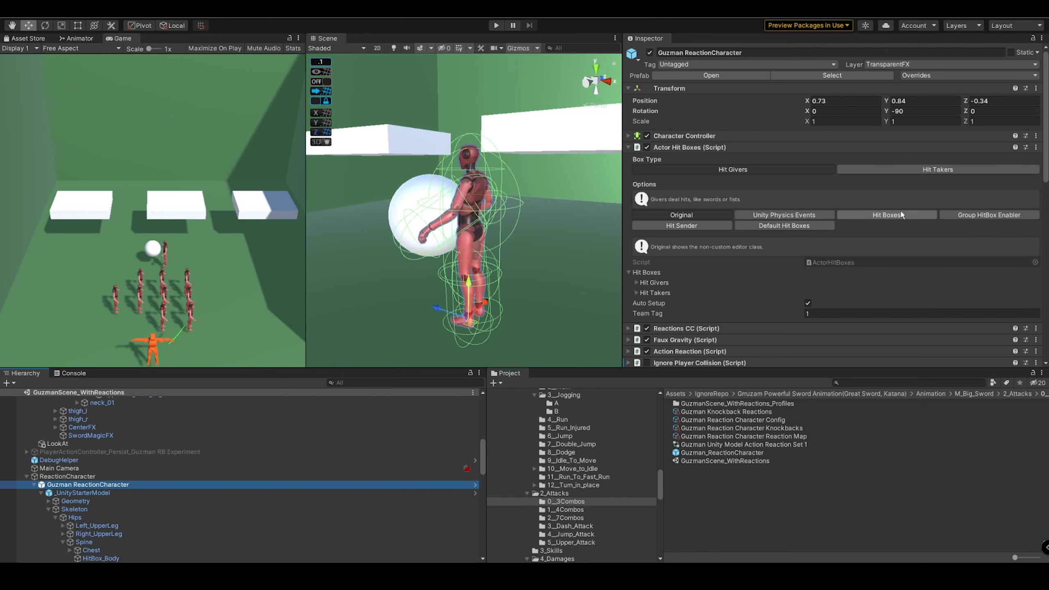
pyautogui.click(887, 214)
pyautogui.scroll(-4, 806, 264)
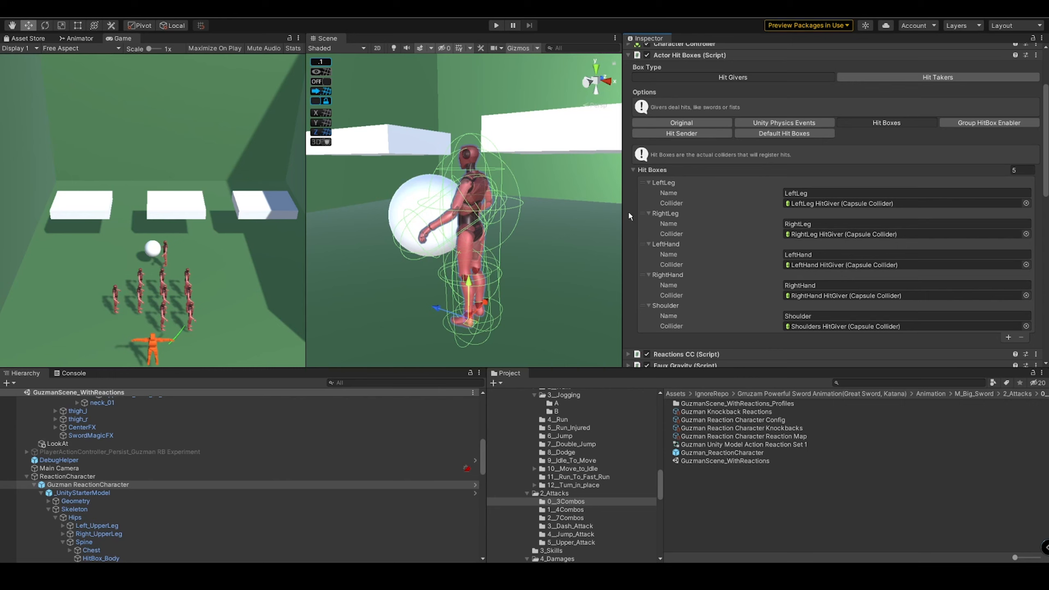
pyautogui.moveTo(526, 157); pyautogui.dragTo(382, 248, button='right')
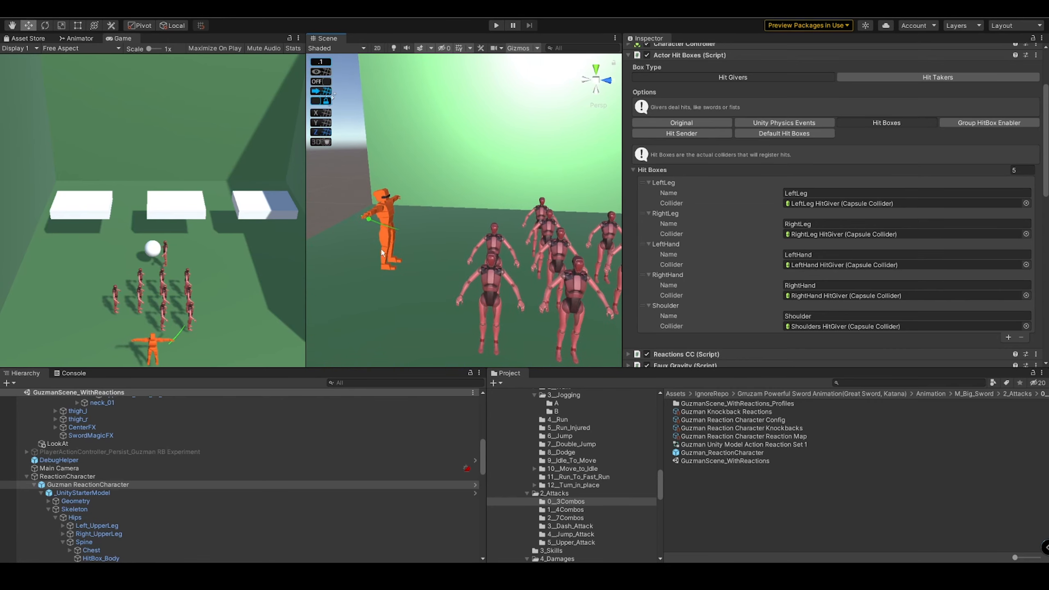
# Step: Collapse the pelvis and root bone hierarchies of the Guzman player character
pyautogui.scroll(5, 166, 522)
pyautogui.scroll(3, 165, 525)
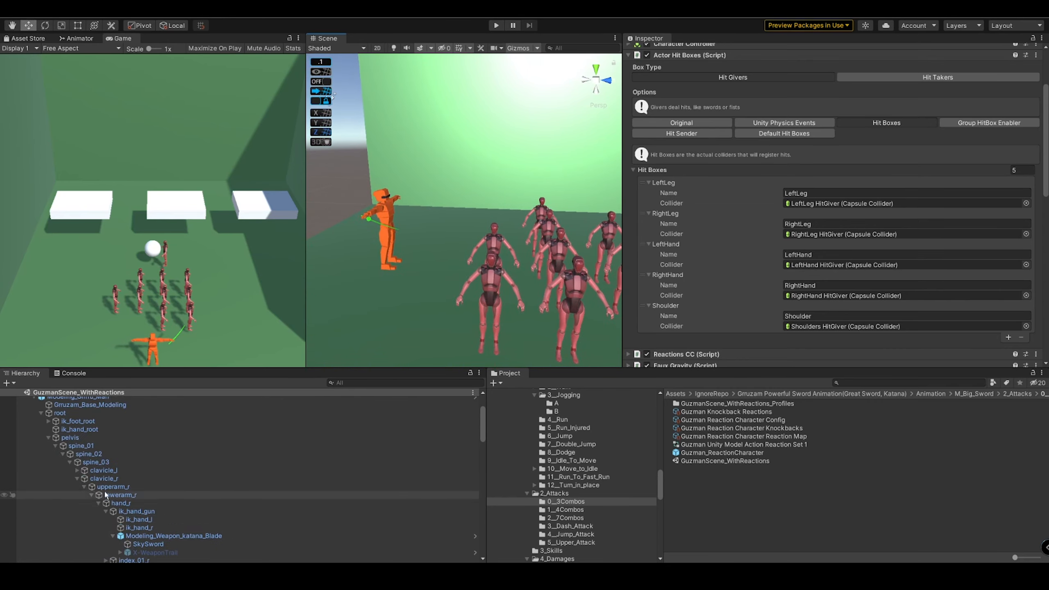
pyautogui.click(49, 445)
pyautogui.click(49, 437)
pyautogui.click(41, 413)
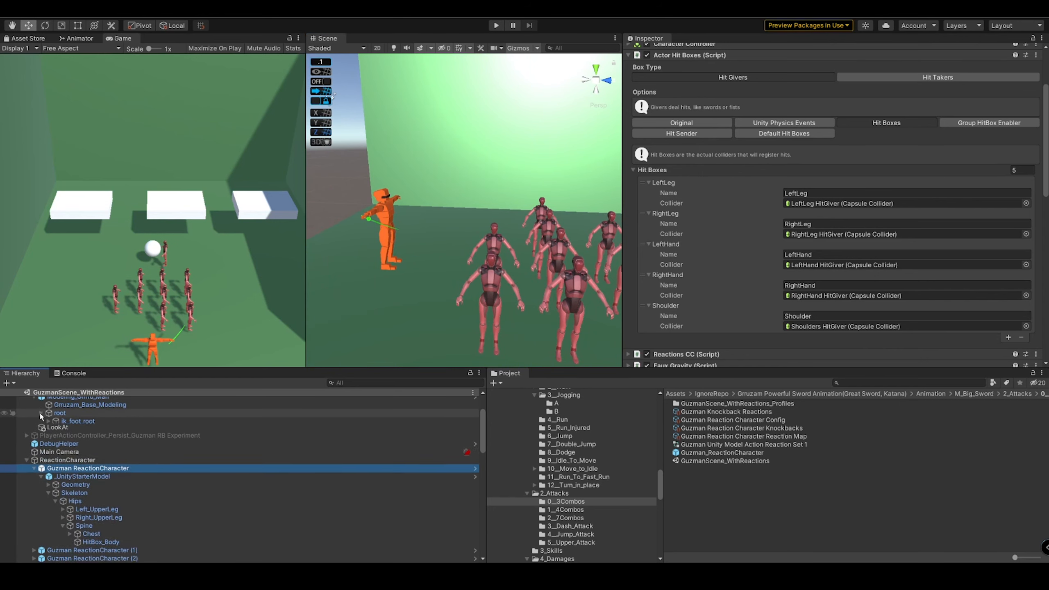
pyautogui.scroll(3, 112, 466)
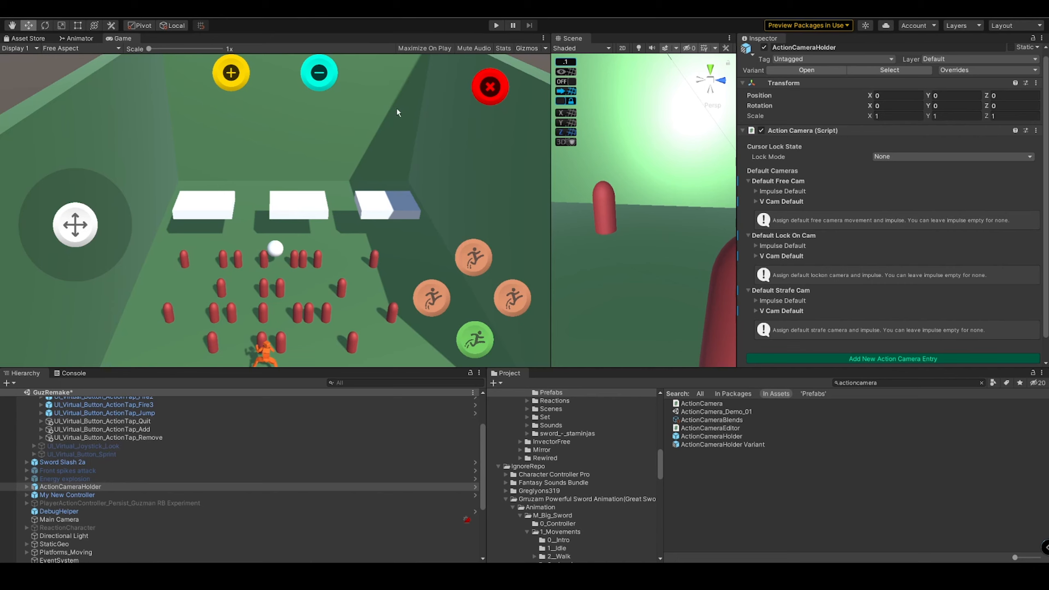
# Step: Check the Cursor Lock State options of ActionCameraHolder's Action Camera script, keeping Lock Mode at None
pyautogui.click(911, 156)
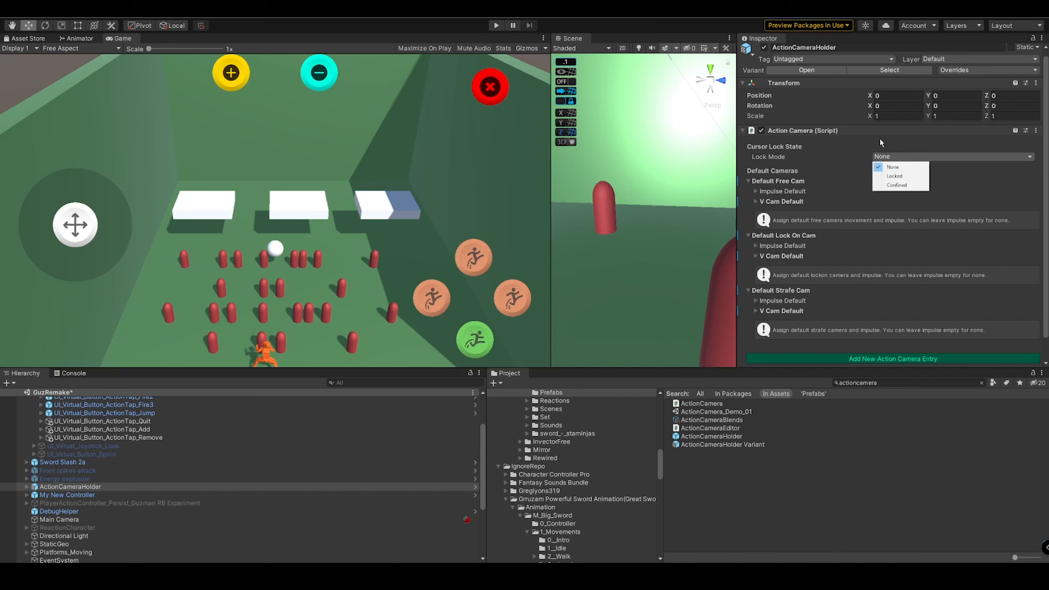
pyautogui.click(869, 156)
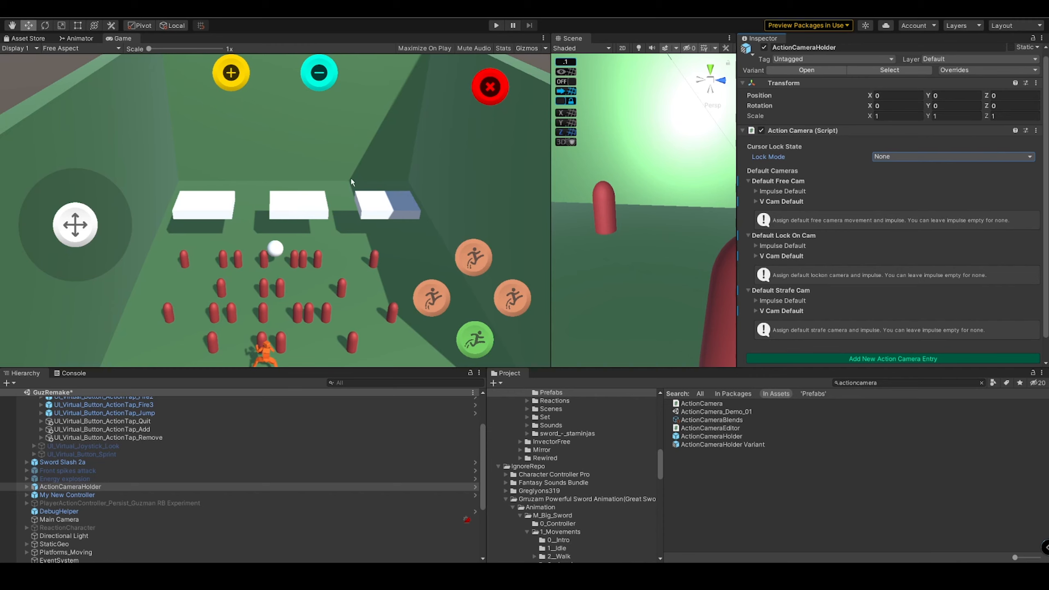
pyautogui.click(803, 132)
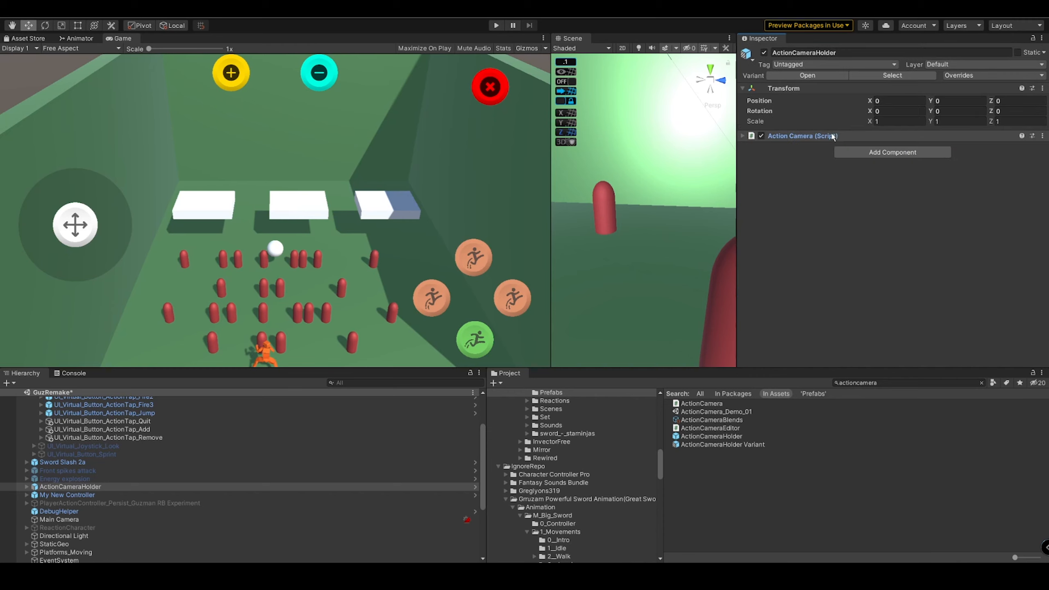
pyautogui.click(803, 131)
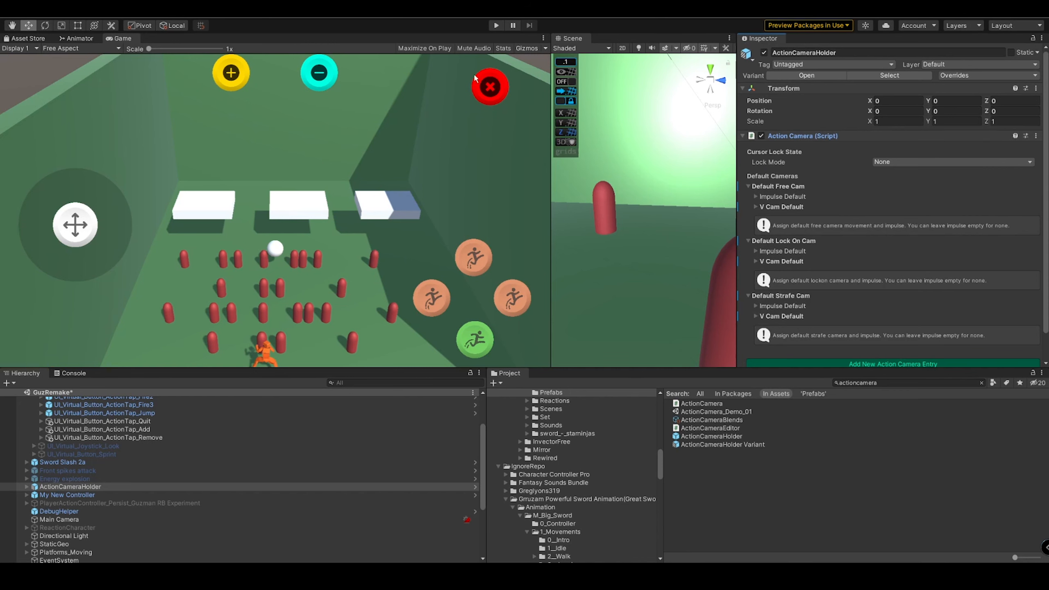
# Step: Run the GuzRemake scene, move the character with the on-screen joystick and test its attacks near the enemies
pyautogui.click(495, 26)
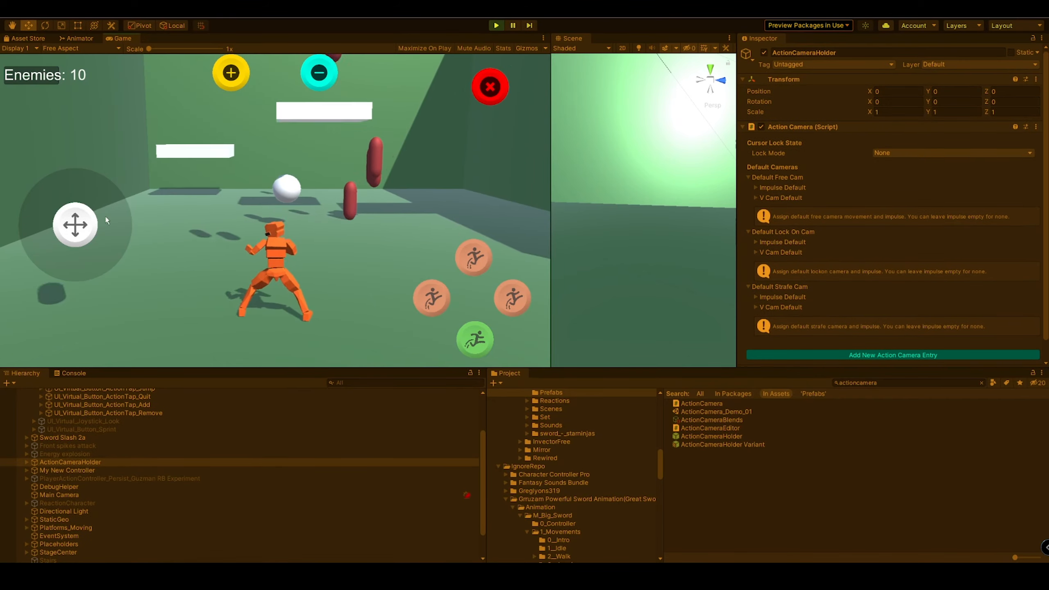
pyautogui.moveTo(81, 218)
pyautogui.mouseDown()
pyautogui.moveTo(81, 237)
pyautogui.moveTo(99, 213)
pyautogui.moveTo(75, 174)
pyautogui.moveTo(42, 232)
pyautogui.moveTo(139, 334)
pyautogui.moveTo(188, 275)
pyautogui.moveTo(89, 161)
pyautogui.moveTo(74, 298)
pyautogui.moveTo(106, 320)
pyautogui.moveTo(89, 220)
pyautogui.moveTo(75, 226)
pyautogui.mouseUp()
pyautogui.click(432, 298)
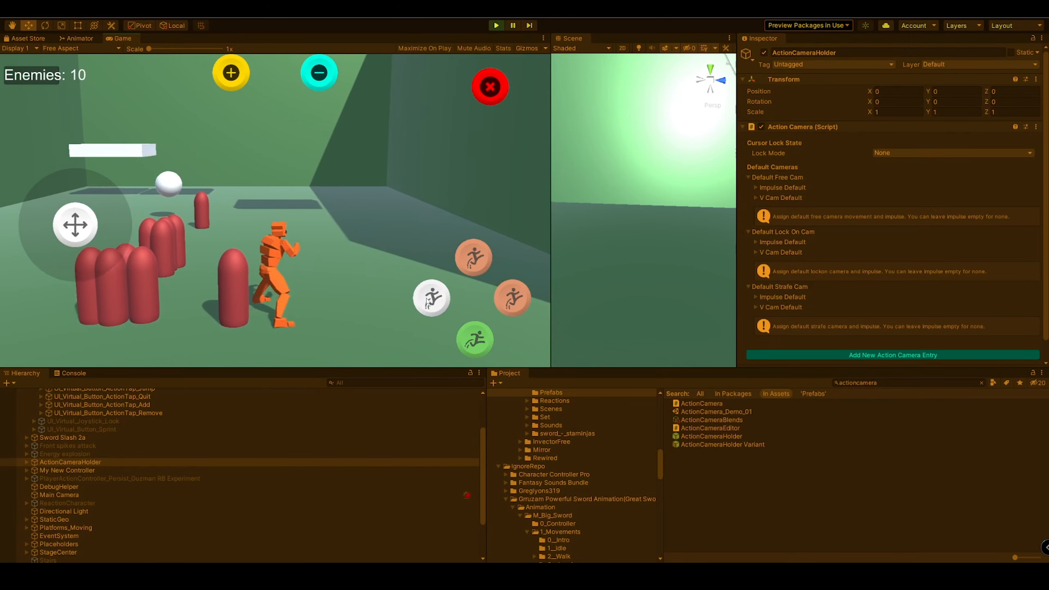
pyautogui.click(473, 260)
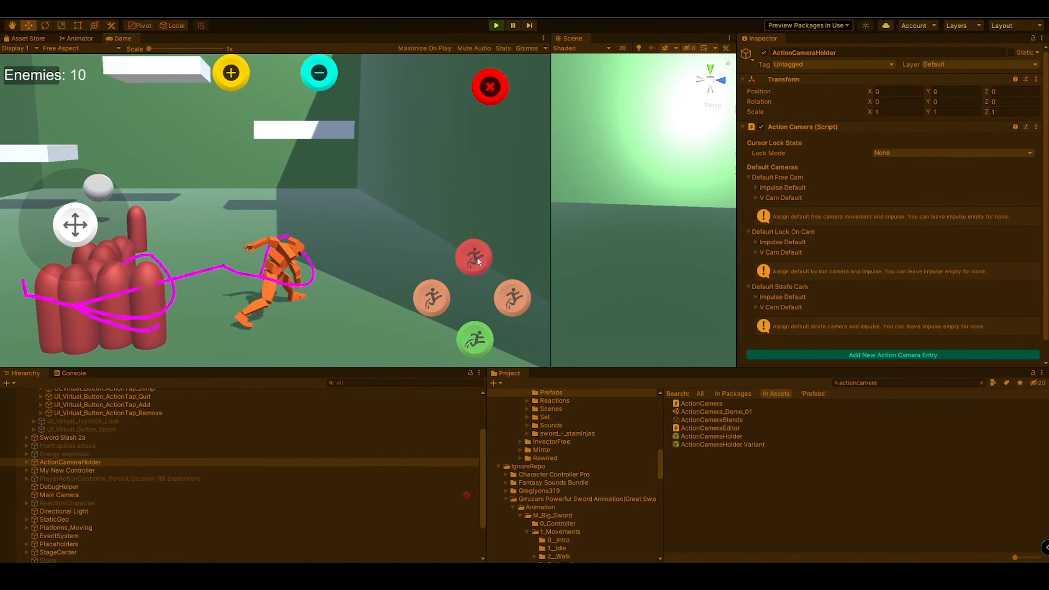
pyautogui.click(478, 261)
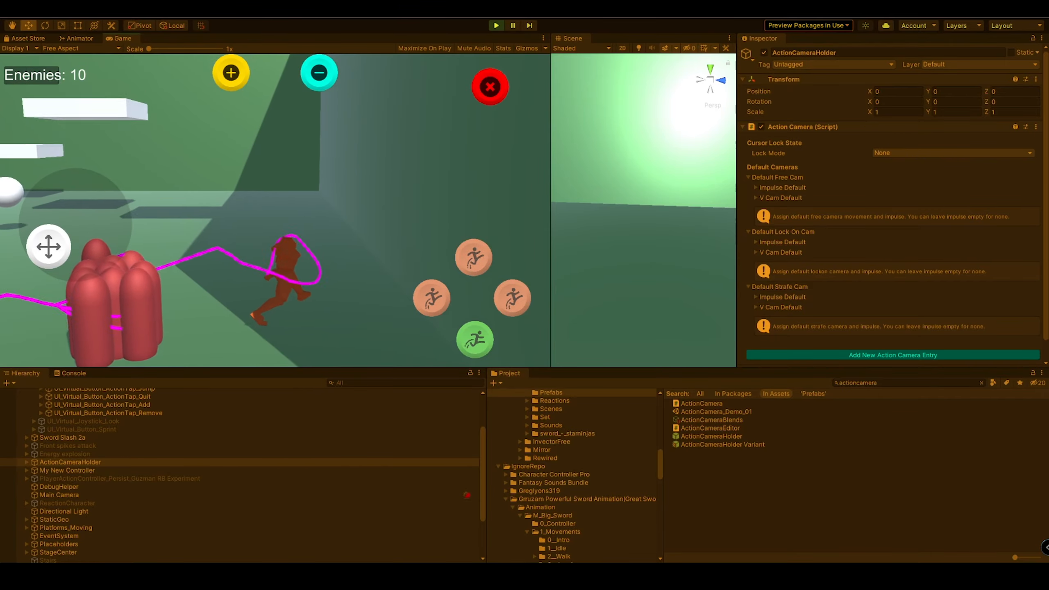
# Step: Try the on-screen enemy removal once, and add enemies to the running game until there are 80
pyautogui.click(319, 73)
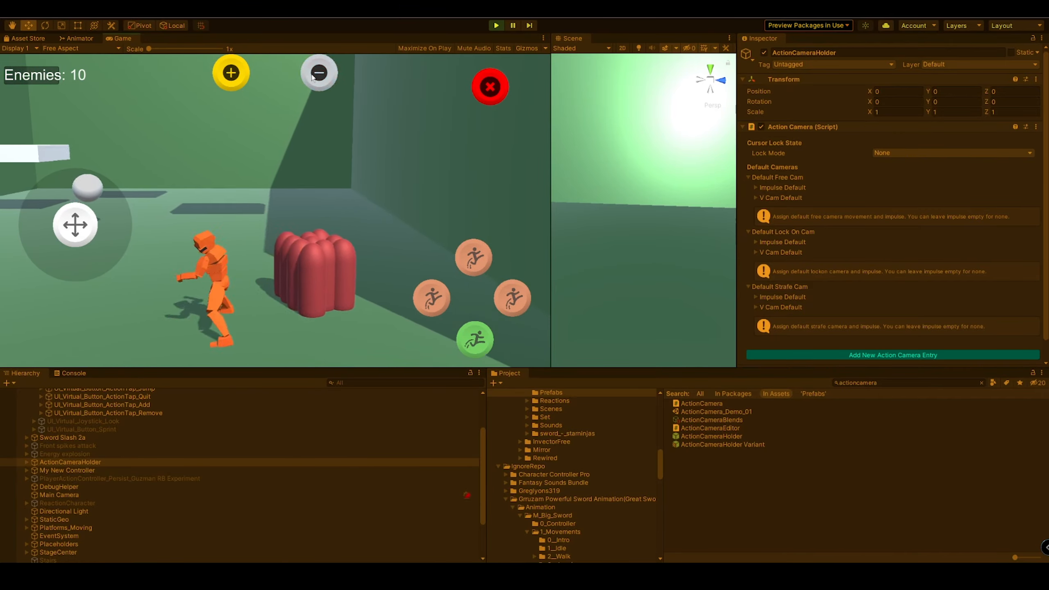
pyautogui.click(231, 73)
pyautogui.click(230, 74)
pyautogui.click(231, 73)
pyautogui.click(231, 73)
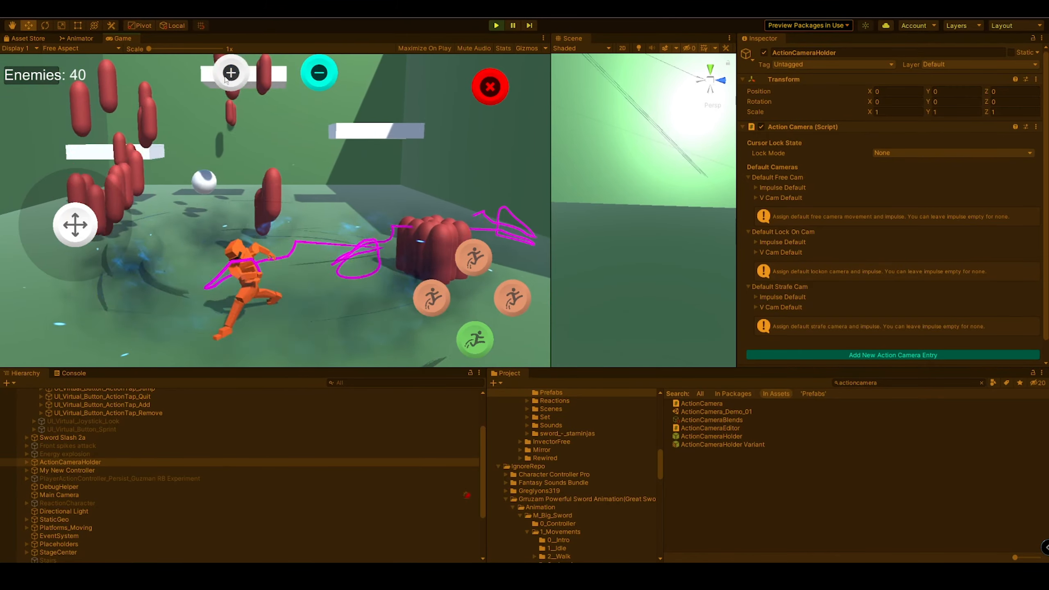
pyautogui.click(231, 73)
pyautogui.click(231, 73)
pyautogui.click(231, 73)
pyautogui.click(231, 74)
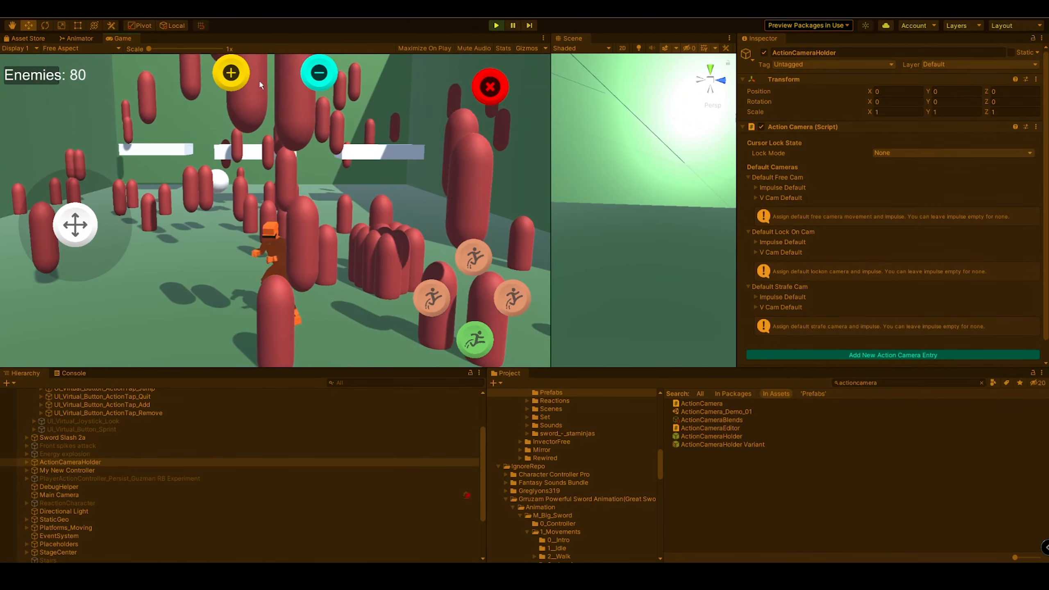
# Step: Test reducing the enemies to 10 with the on-screen controls and stop the play test
pyautogui.click(320, 73)
pyautogui.click(319, 73)
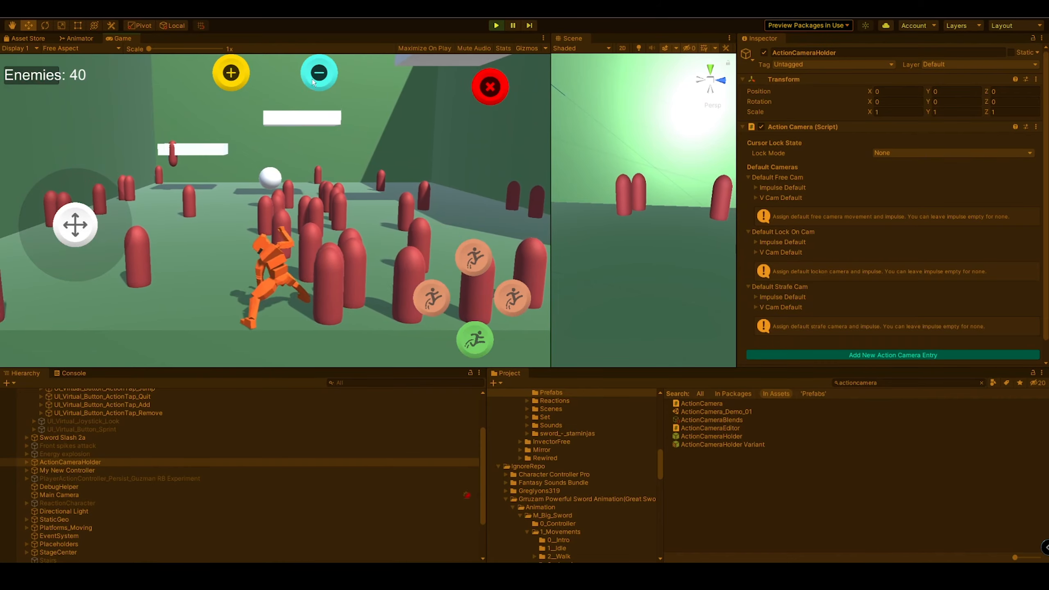
pyautogui.click(318, 75)
pyautogui.click(317, 75)
pyautogui.click(241, 70)
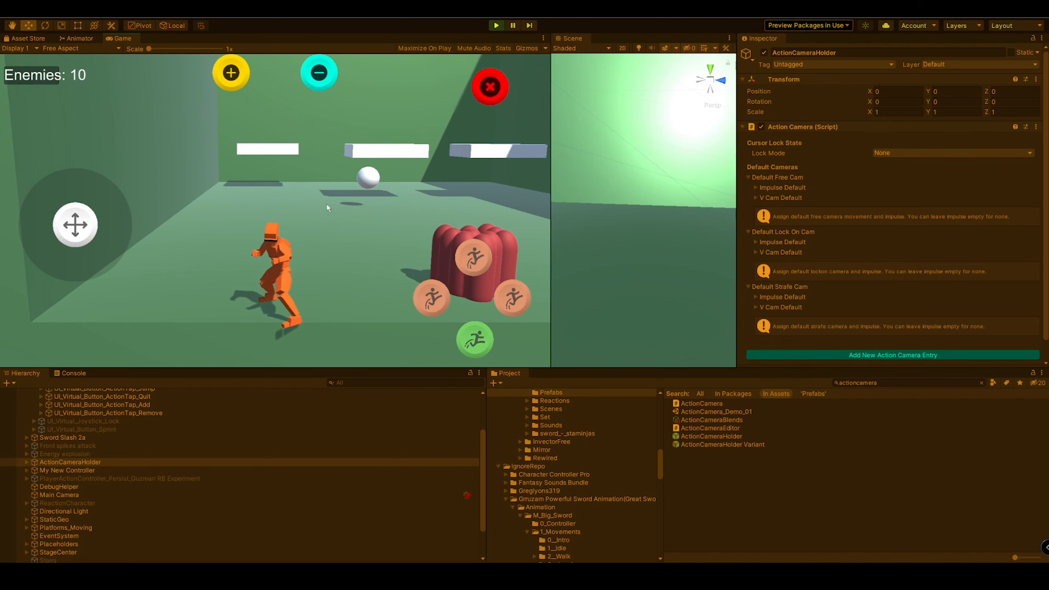
pyautogui.hotkey('ctrl', 'p')
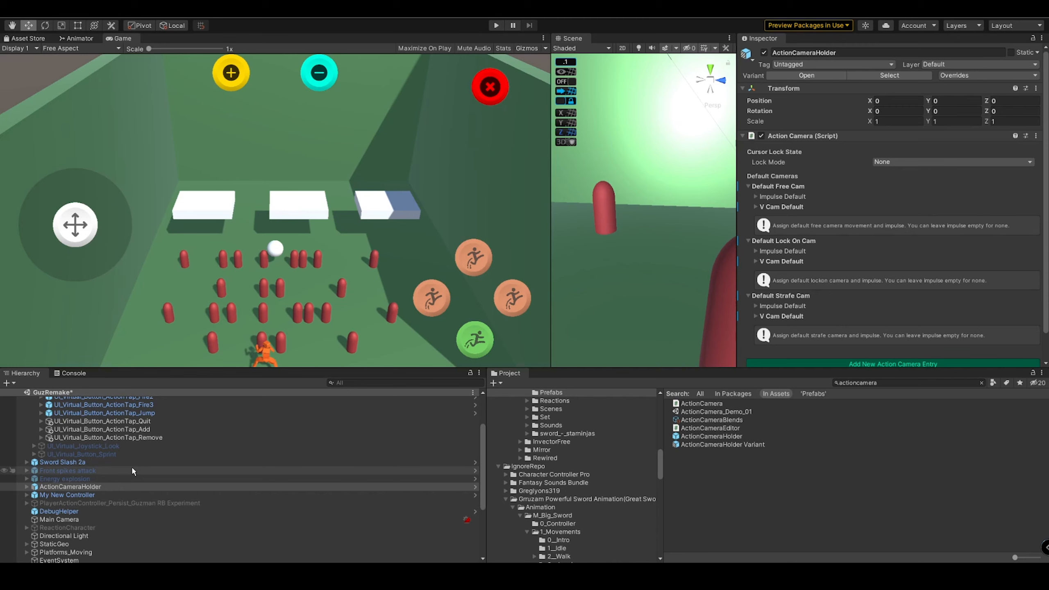
# Step: Review the Placeholders object's Faux Place Holder Control settings and the Quit, Add and Remove virtual buttons by selecting each
pyautogui.scroll(-3, 124, 489)
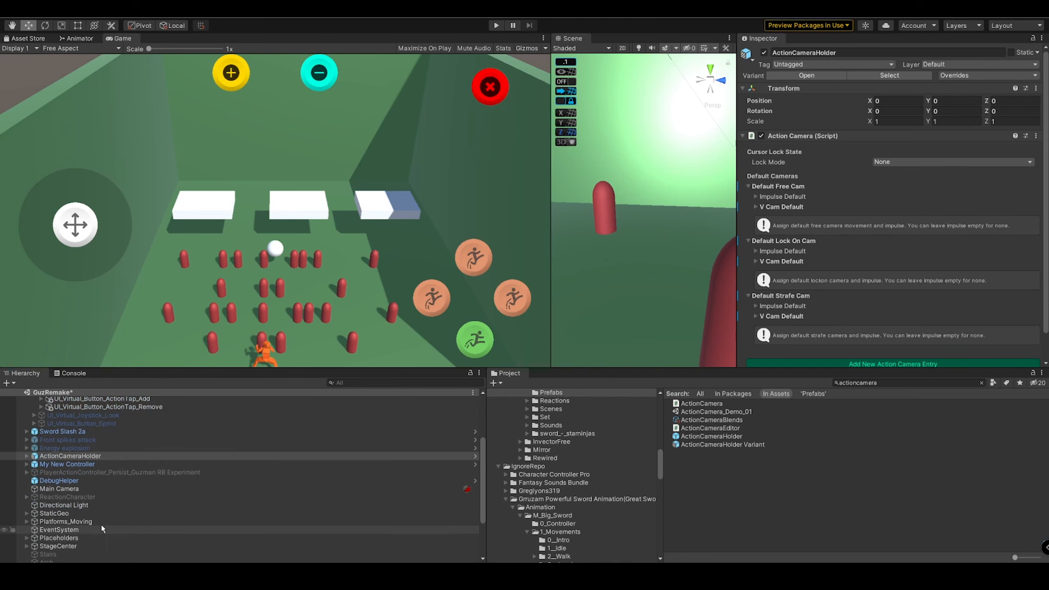
pyautogui.click(92, 538)
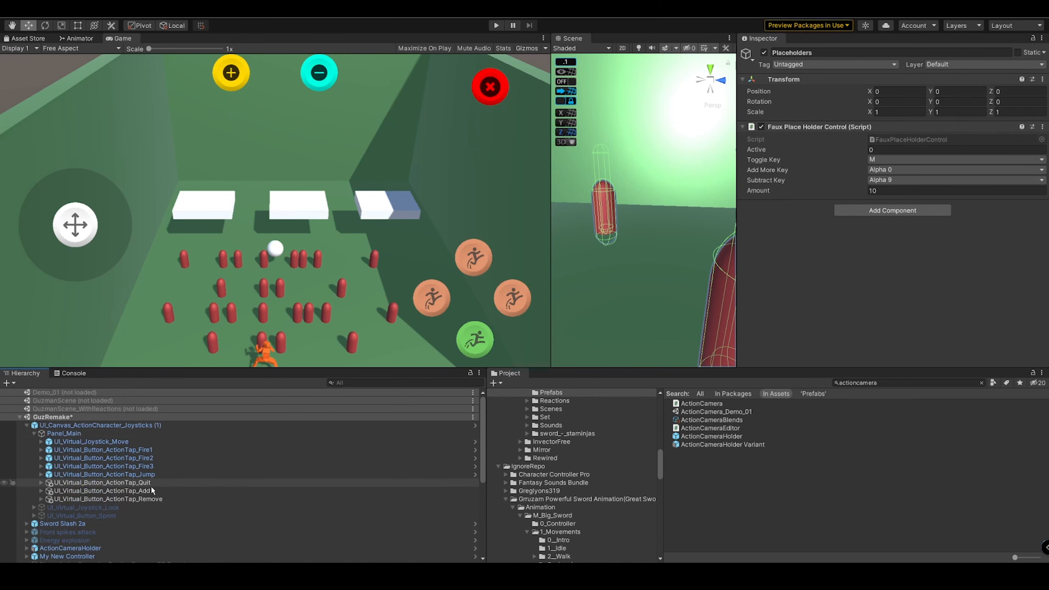
pyautogui.click(124, 482)
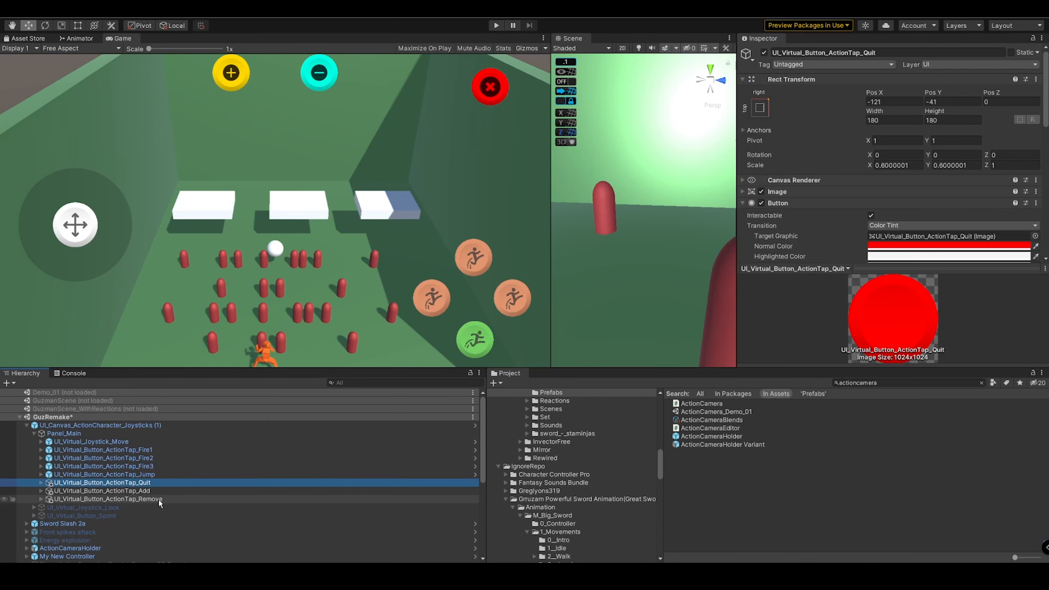
pyautogui.click(136, 490)
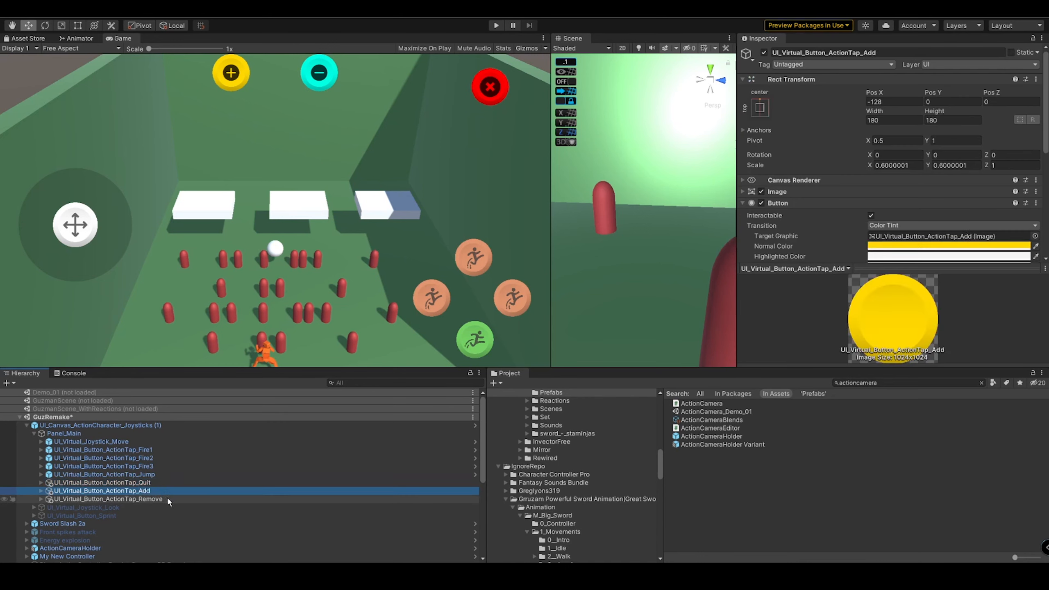
pyautogui.doubleClick(175, 492)
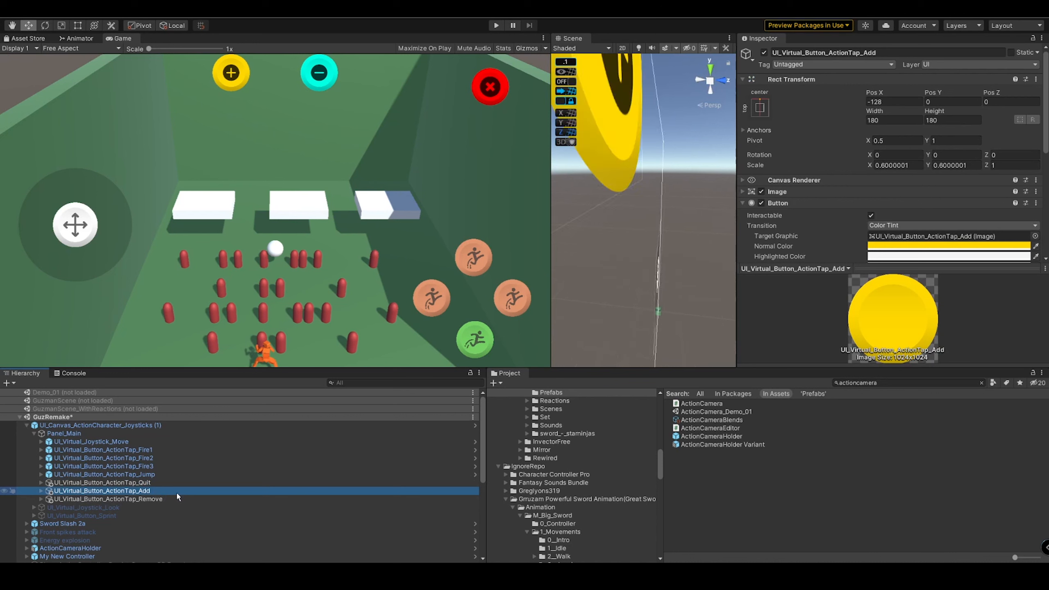
pyautogui.doubleClick(173, 499)
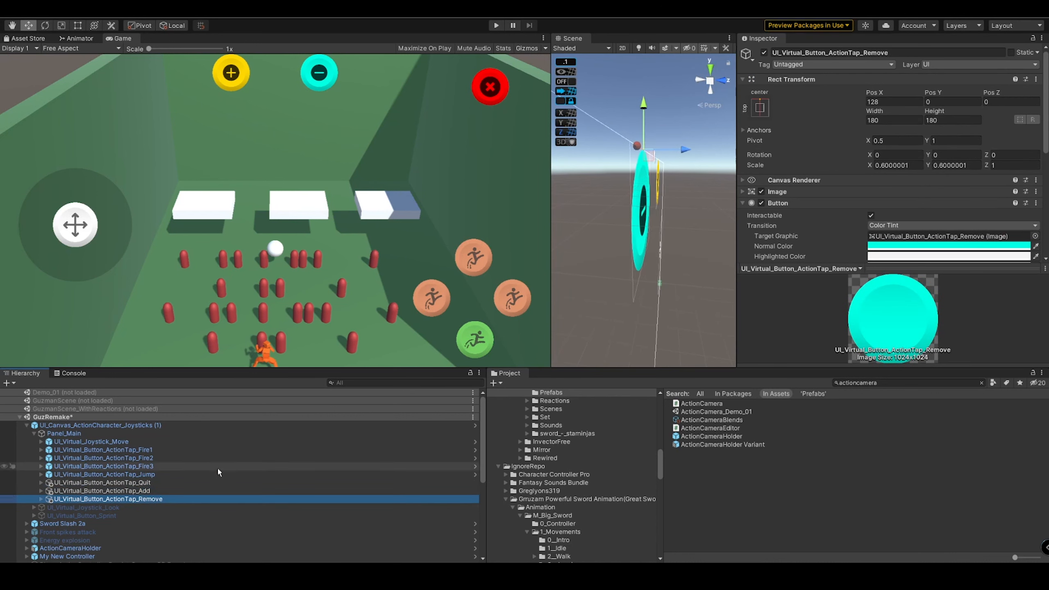
# Step: Review the Remove button's On Click events, the Fire1 virtual button and the UI_Canvas_ActionCharacter_Joysticks (1) controller input settings
pyautogui.scroll(-5, 828, 200)
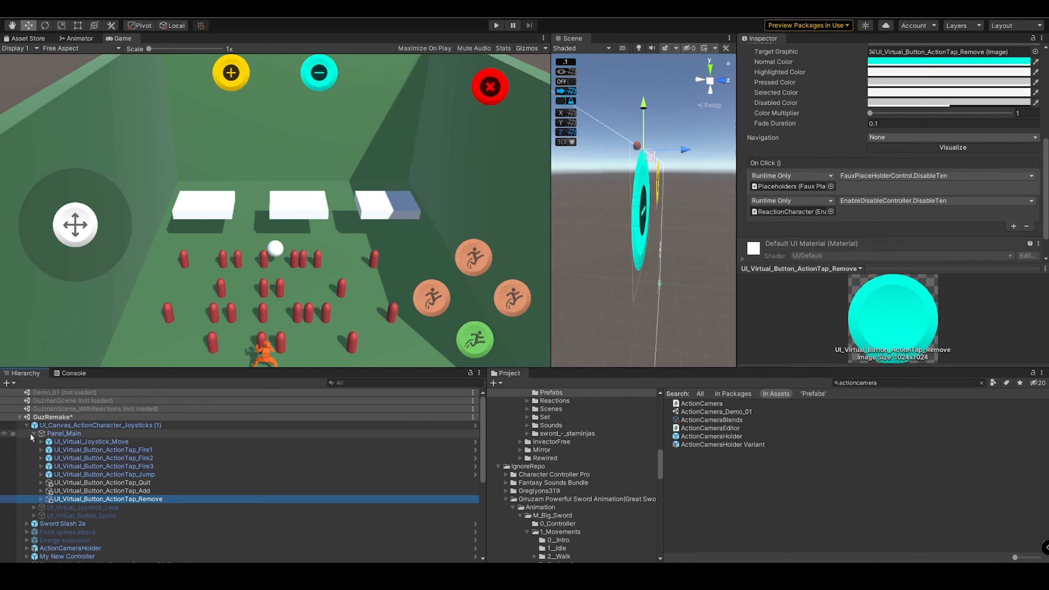
pyautogui.click(142, 450)
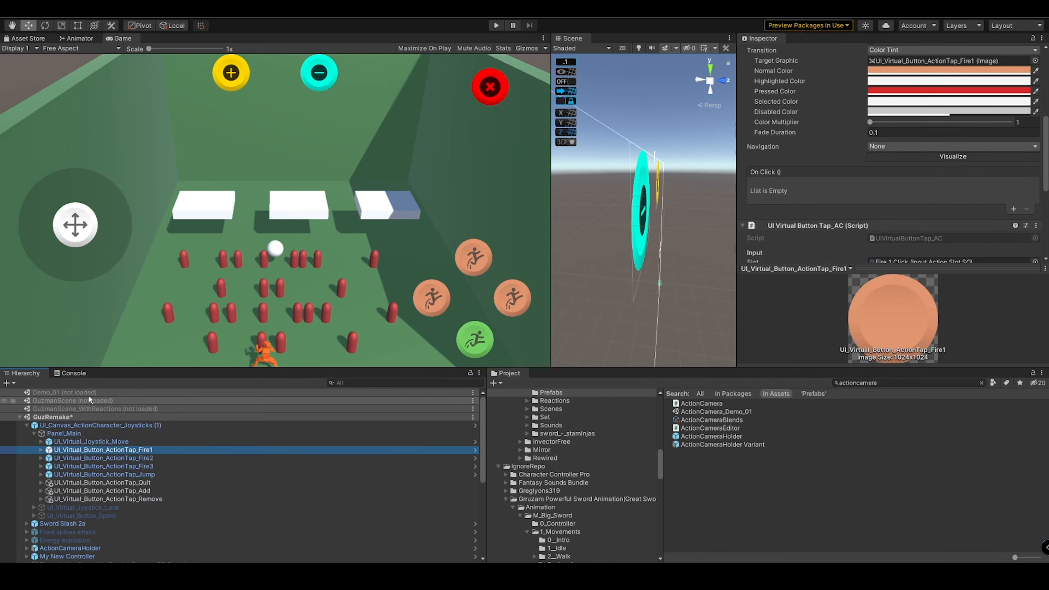
pyautogui.click(68, 425)
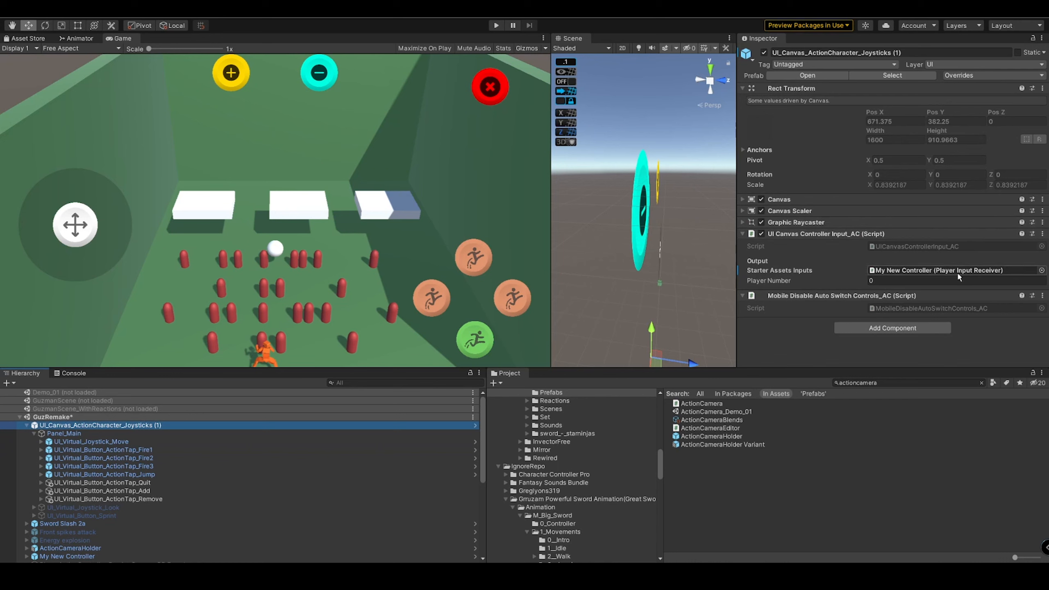
# Step: Open the Input Wrapper asset assigned in My New Controller's Player Character CC component and locate the input actions asset it references
pyautogui.scroll(-2, 107, 526)
pyautogui.click(108, 525)
pyautogui.click(804, 147)
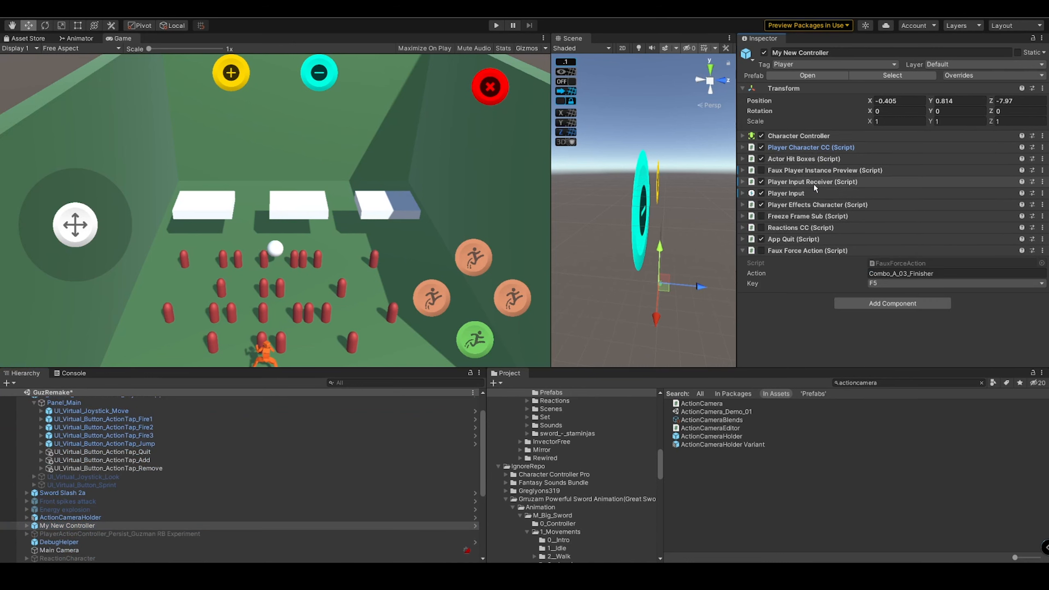
pyautogui.click(809, 147)
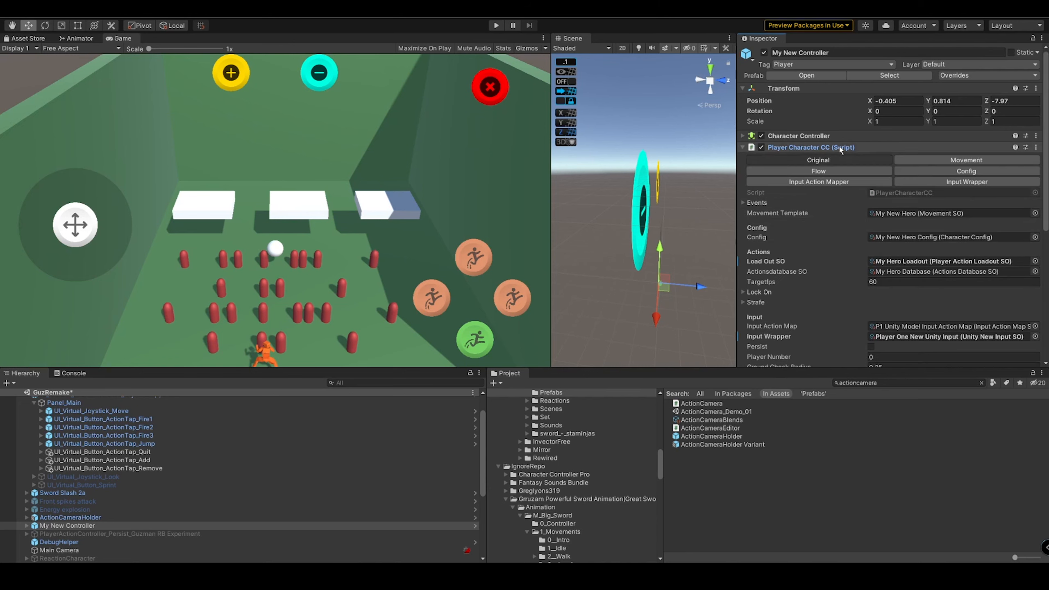
pyautogui.scroll(-3, 862, 215)
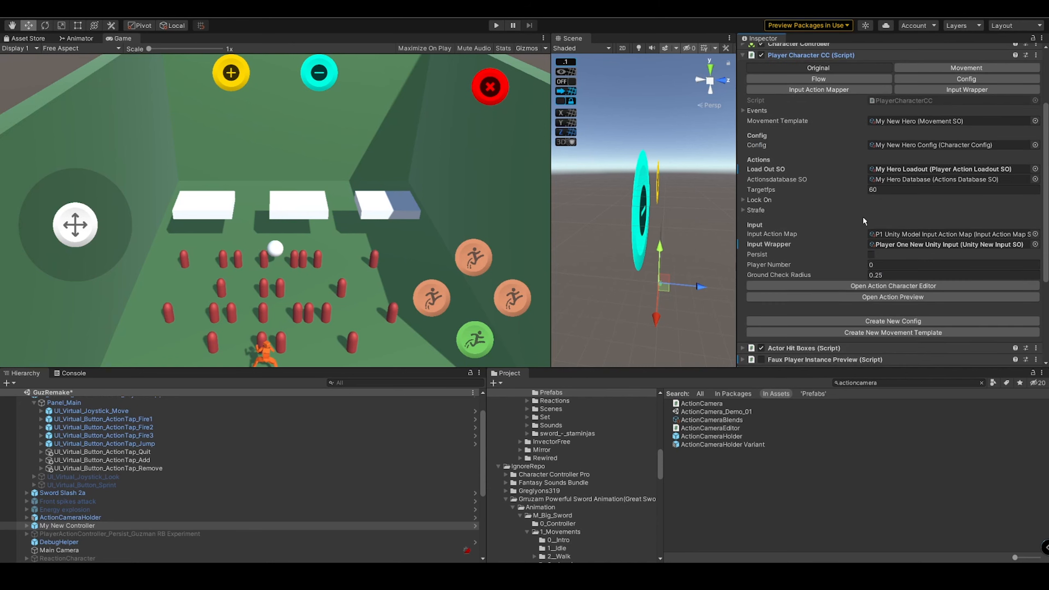
pyautogui.doubleClick(951, 244)
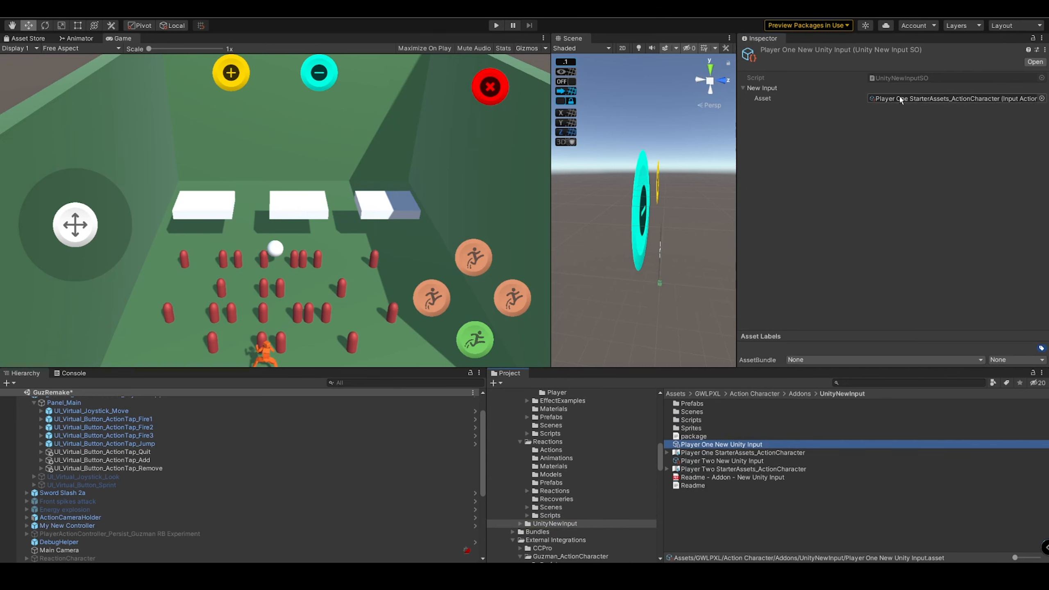
pyautogui.click(931, 100)
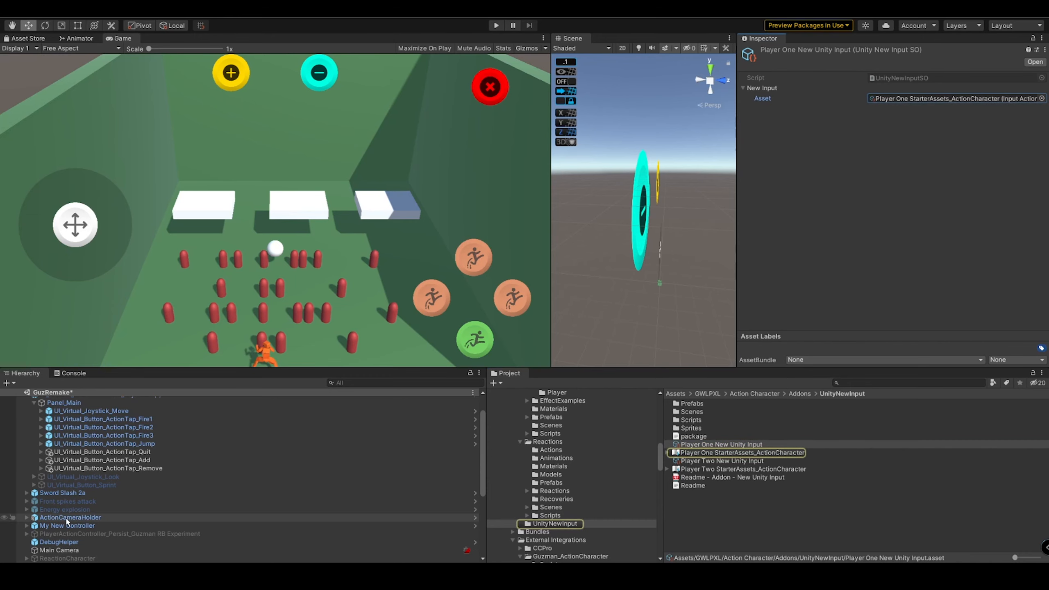
# Step: Expand My New Controller's Player Input component and locate the asset assigned as its Actions
pyautogui.scroll(2, 123, 484)
pyautogui.scroll(-2, 123, 484)
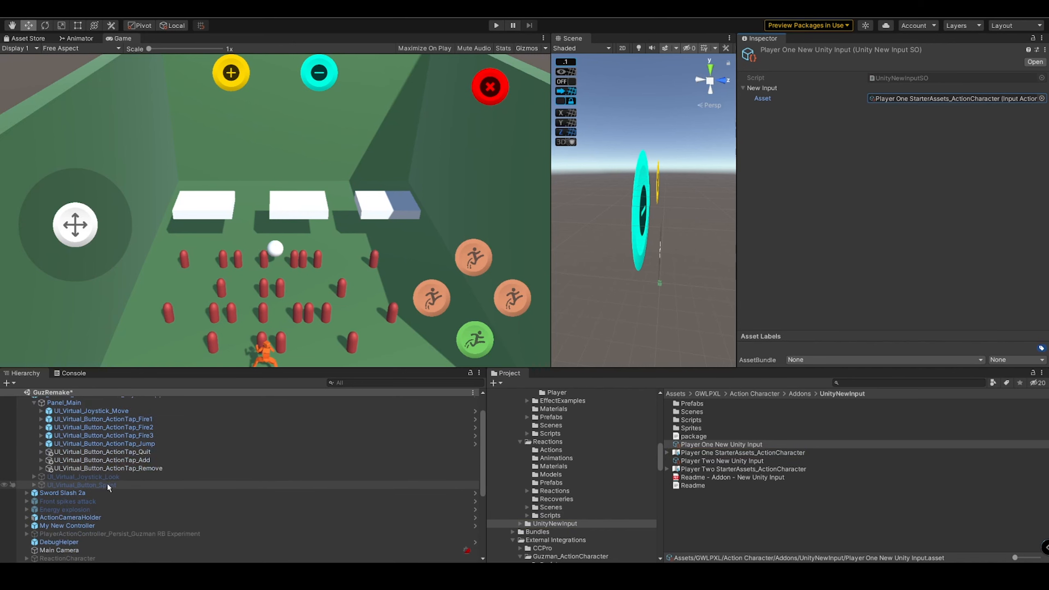
pyautogui.click(106, 517)
pyautogui.click(103, 525)
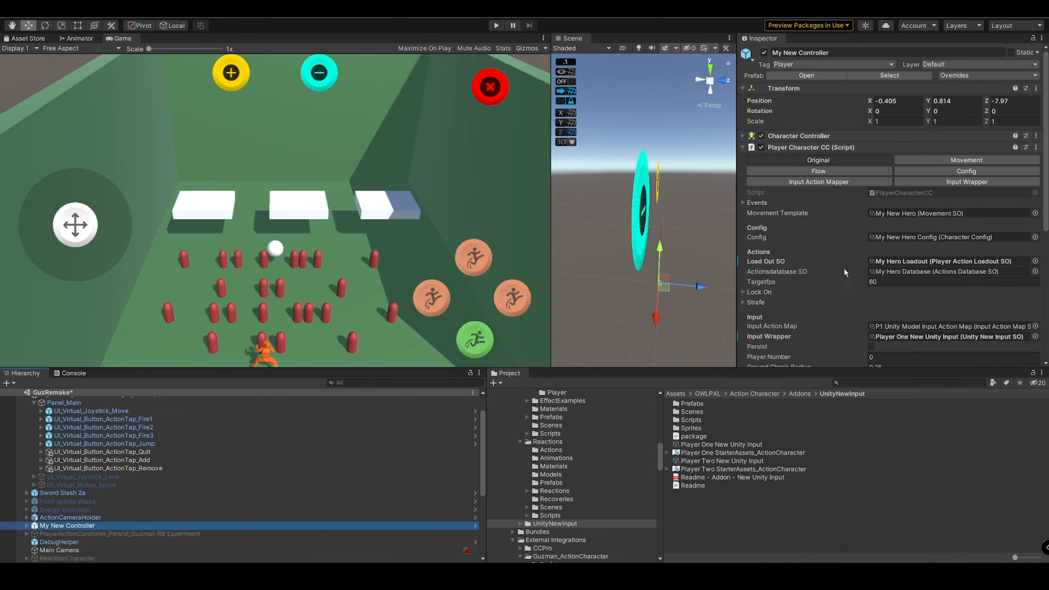
pyautogui.scroll(-10, 843, 267)
pyautogui.click(859, 245)
pyautogui.scroll(-3, 867, 241)
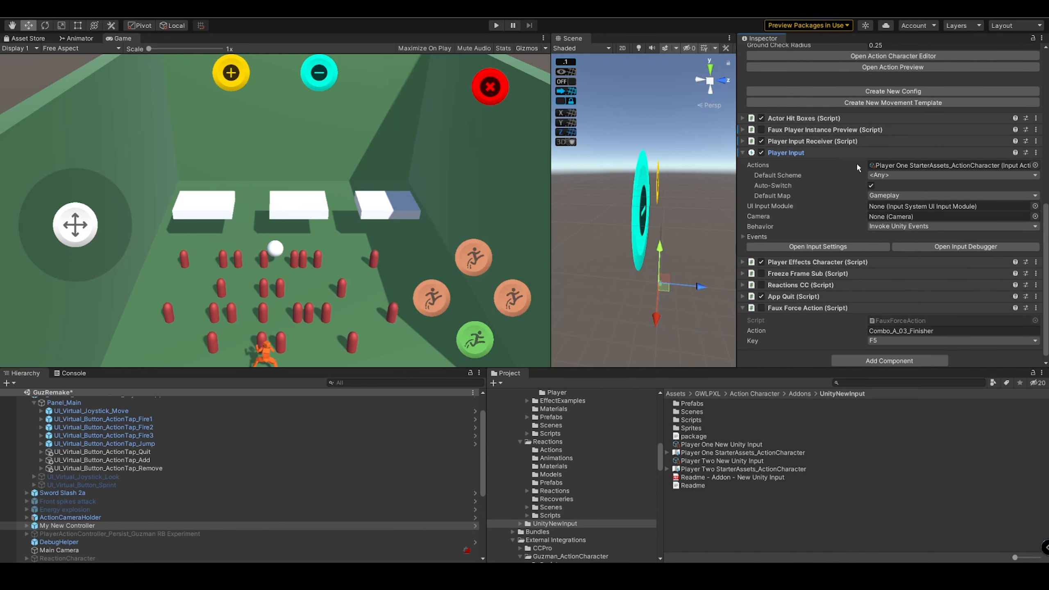
pyautogui.click(896, 165)
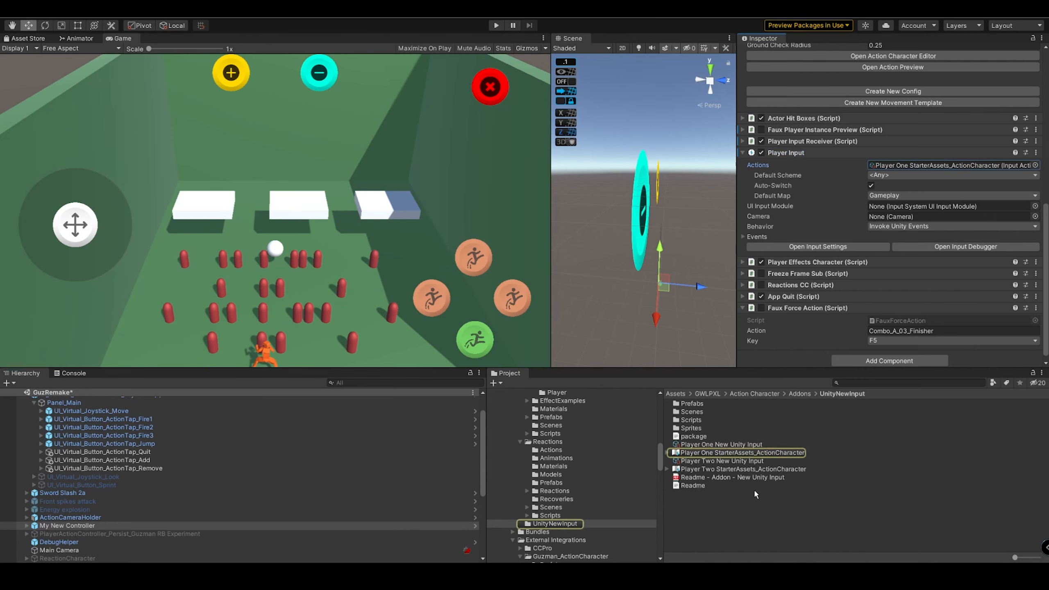
# Step: Open Player One StarterAssets_ActionCharacter in the input actions editor and inspect the Fire 1 Click action
pyautogui.click(775, 454)
pyautogui.click(896, 78)
pyautogui.moveTo(495, 165); pyautogui.dragTo(771, 193)
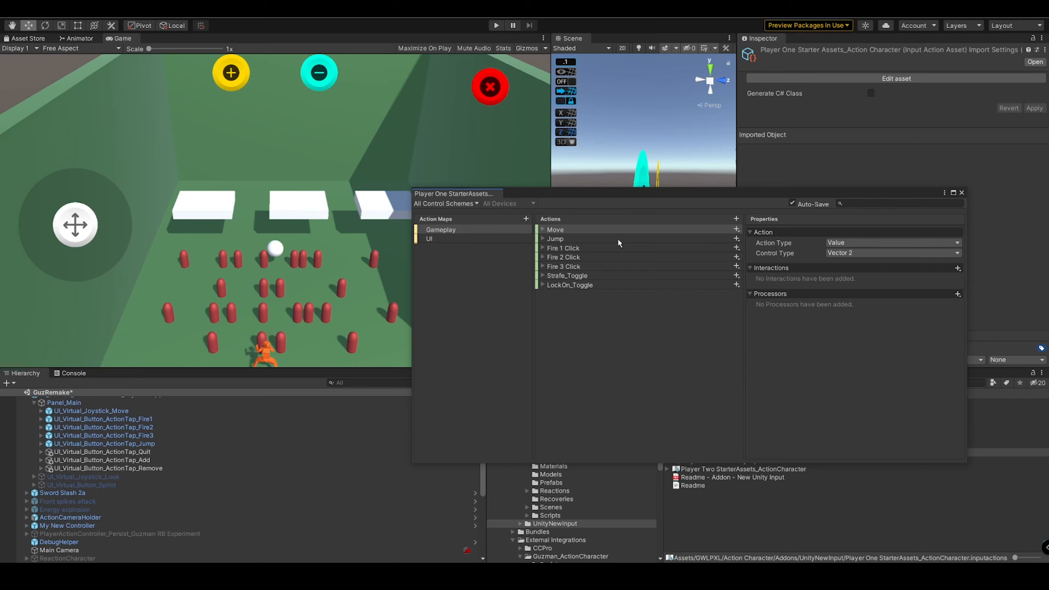
pyautogui.click(610, 247)
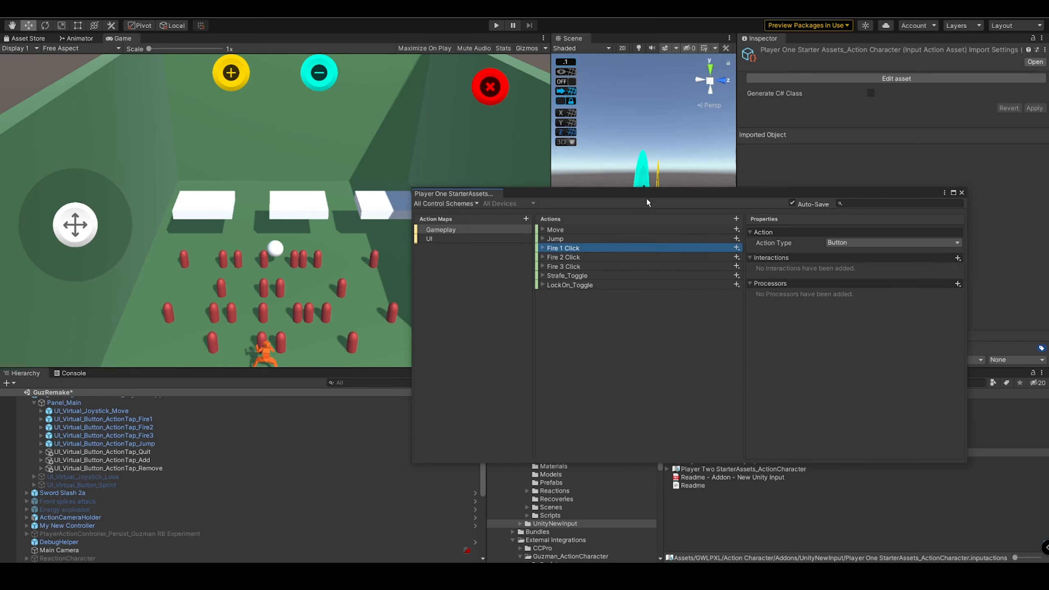
pyautogui.moveTo(648, 201); pyautogui.dragTo(684, 88)
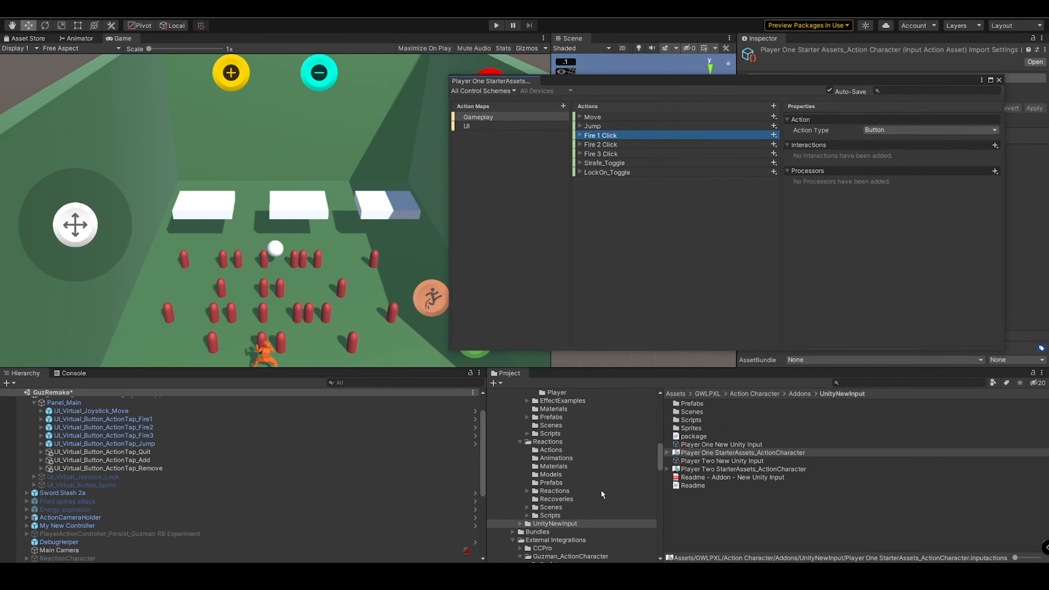
# Step: Find the Player 1 folder under Common Data's Input Maps and inspect its Fire 1 Click asset beside the input actions editor
pyautogui.scroll(8, 599, 490)
pyautogui.scroll(2, 599, 494)
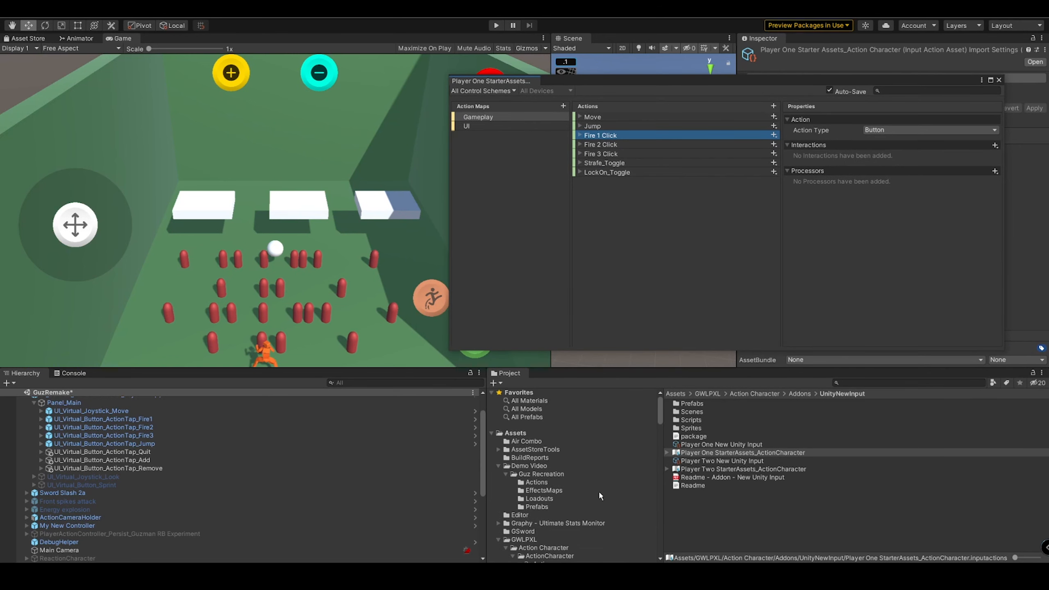
pyautogui.click(520, 473)
pyautogui.click(520, 488)
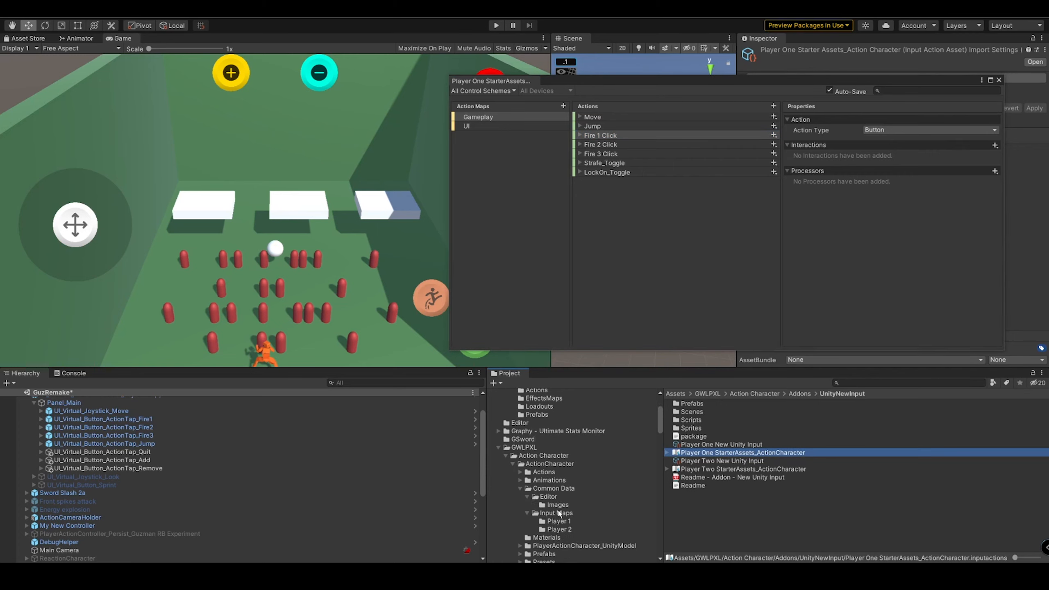
pyautogui.click(561, 513)
pyautogui.click(566, 521)
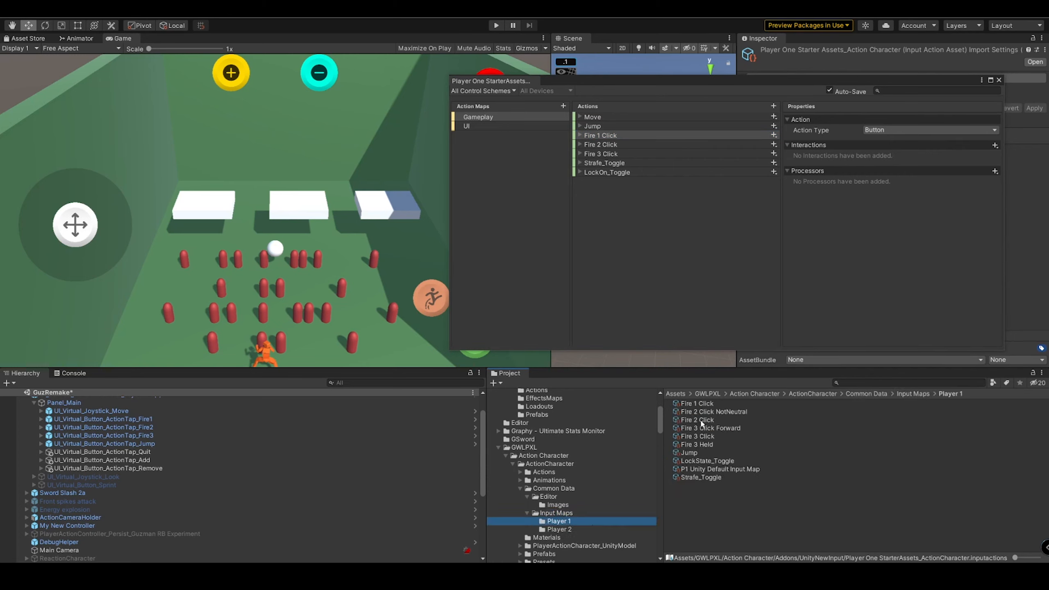
pyautogui.moveTo(763, 89); pyautogui.dragTo(456, 93)
pyautogui.click(697, 401)
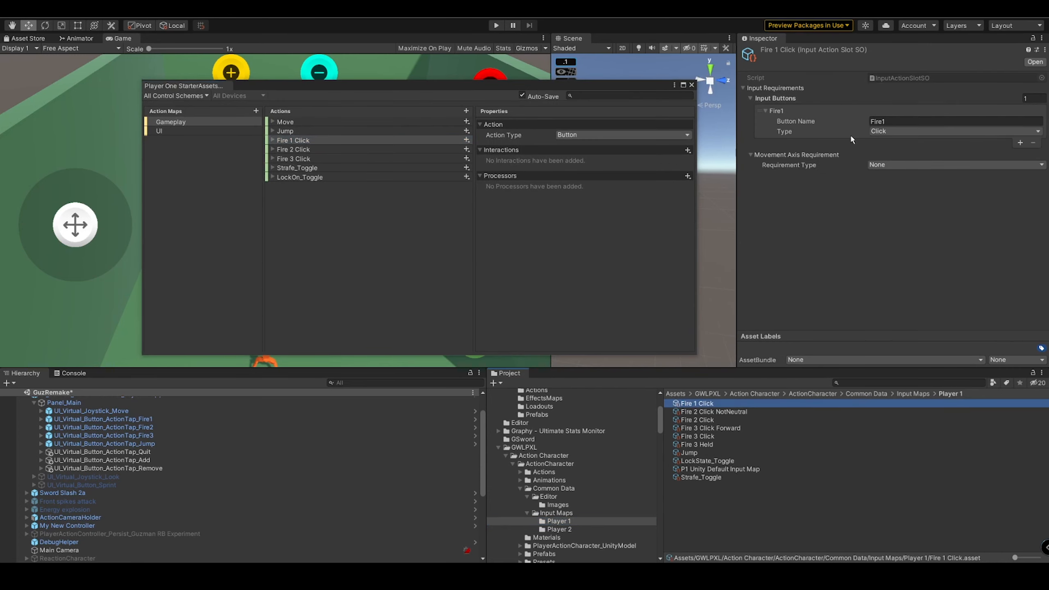
# Step: Examine the bindings of Fire 1, Fire 2 and Fire 3 Click, including Fire 1's left mouse button, and close the editor
pyautogui.click(273, 140)
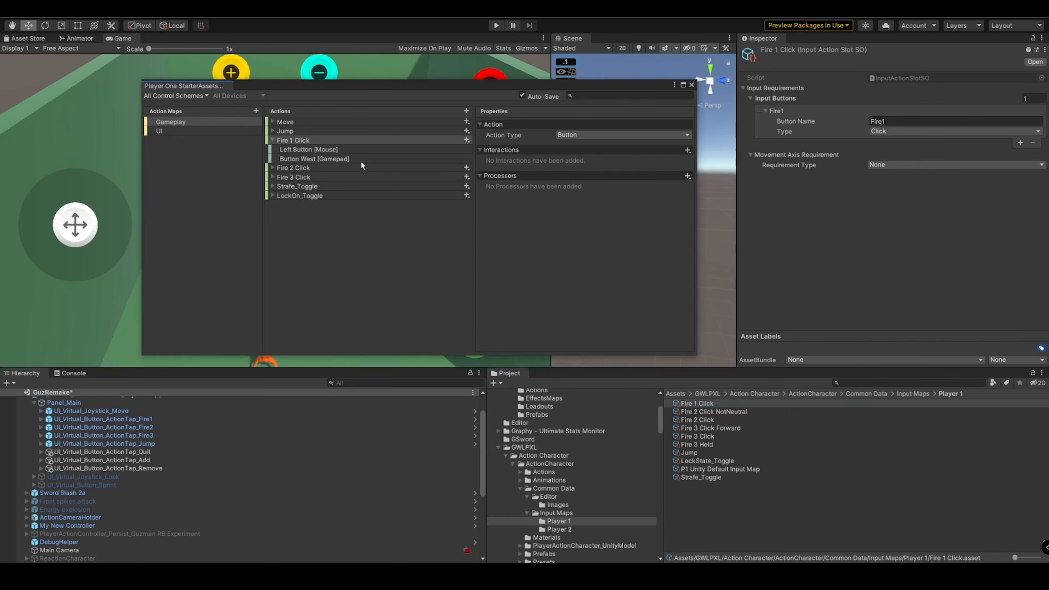
pyautogui.click(273, 167)
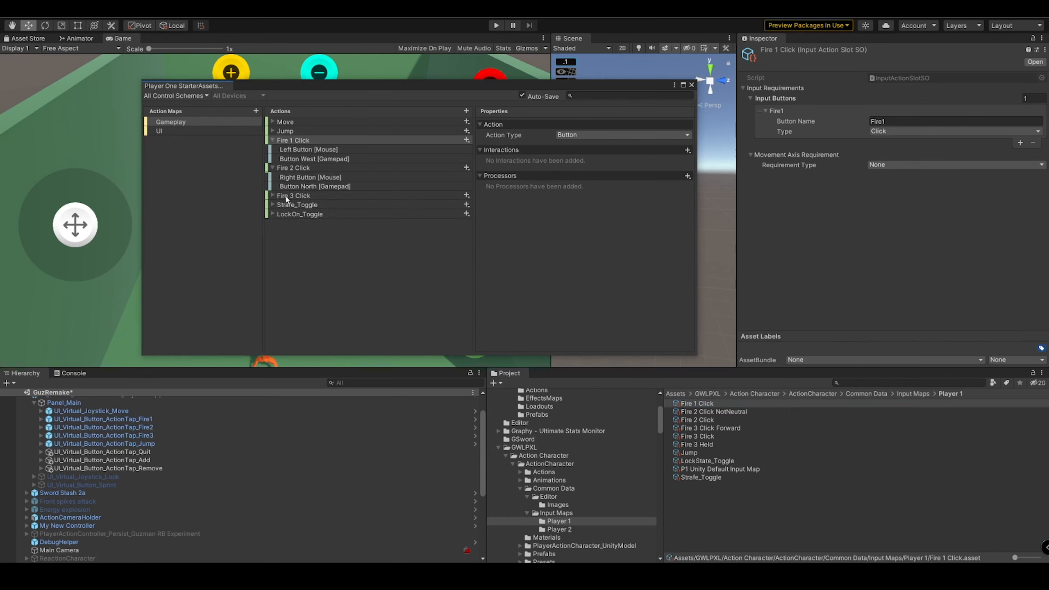
pyautogui.click(273, 195)
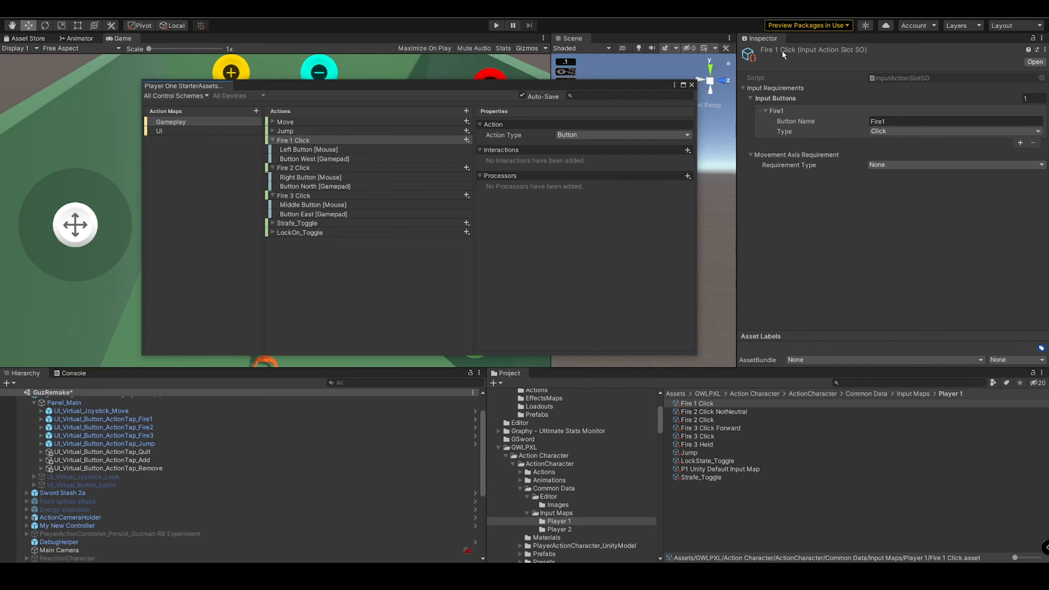
pyautogui.click(309, 150)
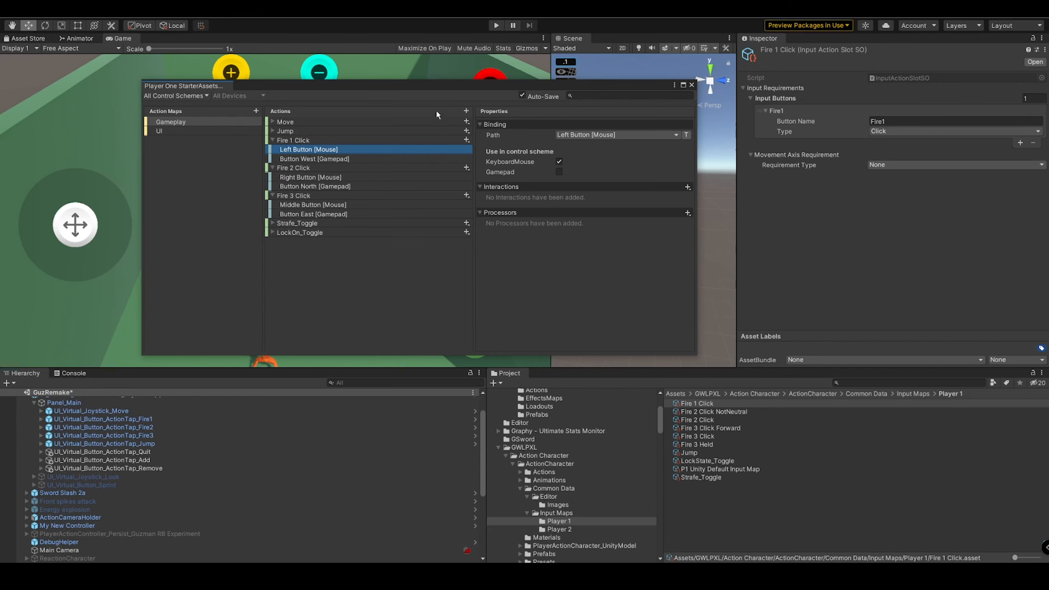
pyautogui.click(692, 86)
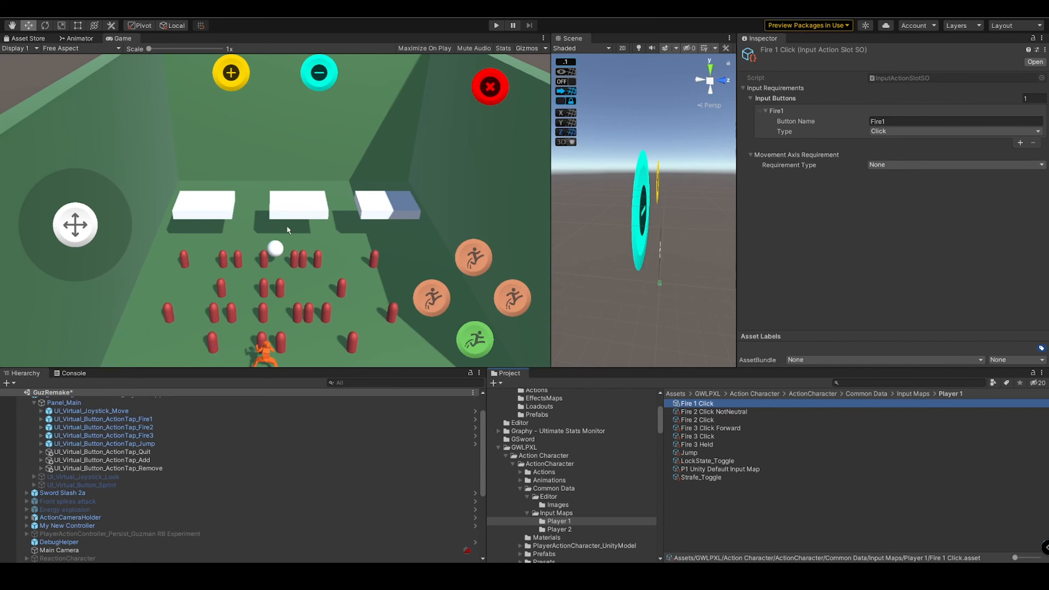
# Step: Collapse Panel_Main and the joystick canvas in the scene hierarchy, and review the canvas's controller input component
pyautogui.scroll(2, 124, 438)
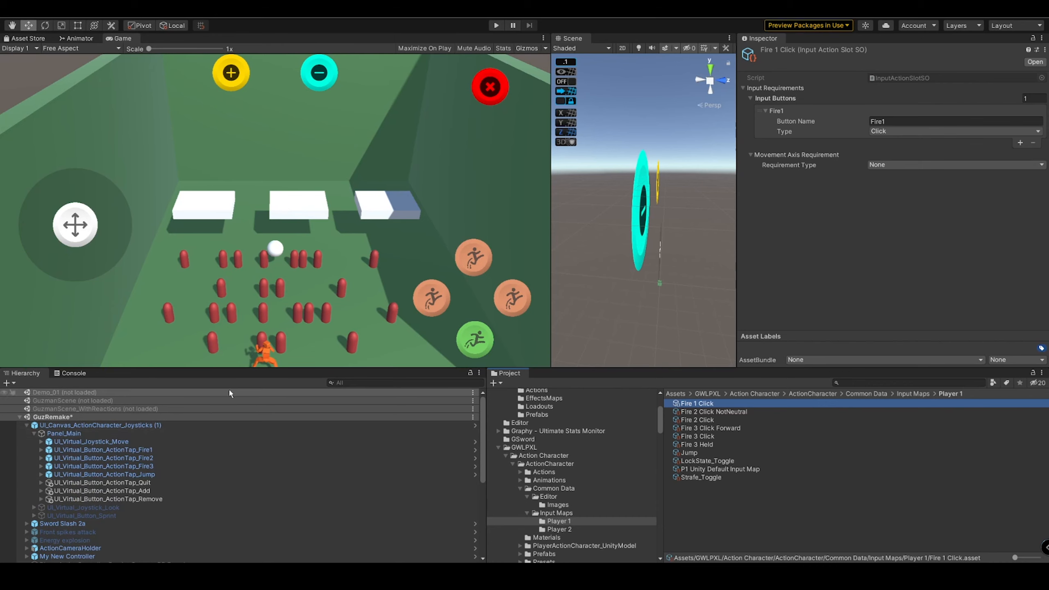
pyautogui.click(34, 434)
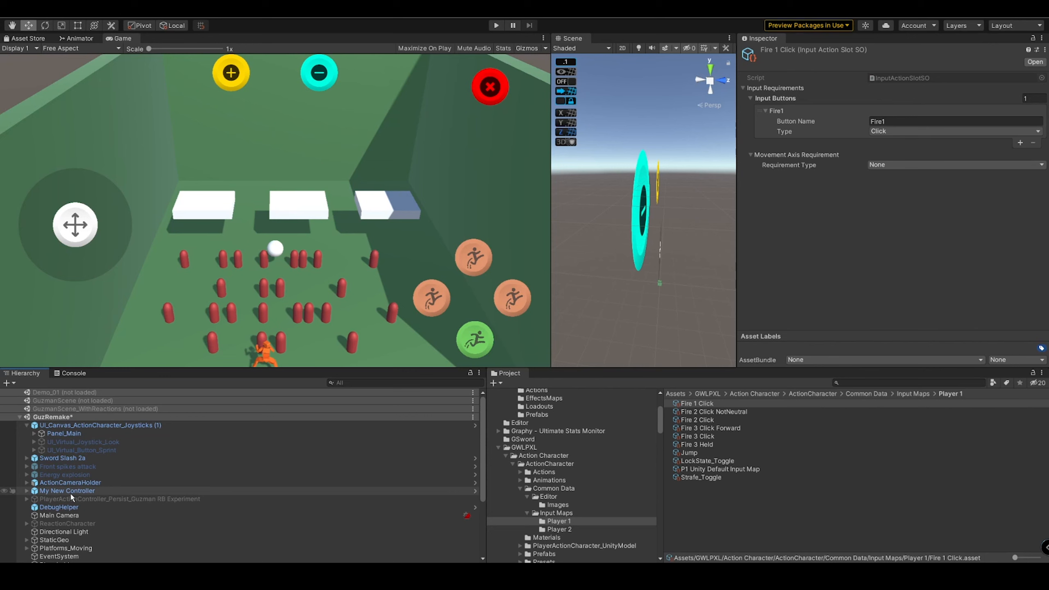
pyautogui.click(100, 427)
pyautogui.click(26, 425)
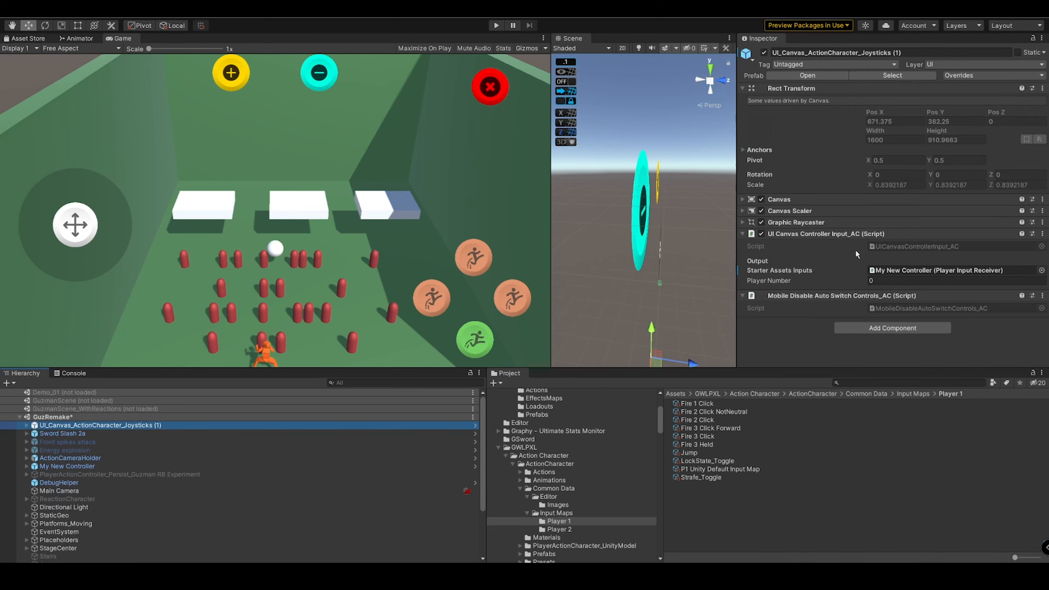
# Step: Review the Player Character CC and Player Input settings on My New Controller
pyautogui.scroll(-2, 108, 440)
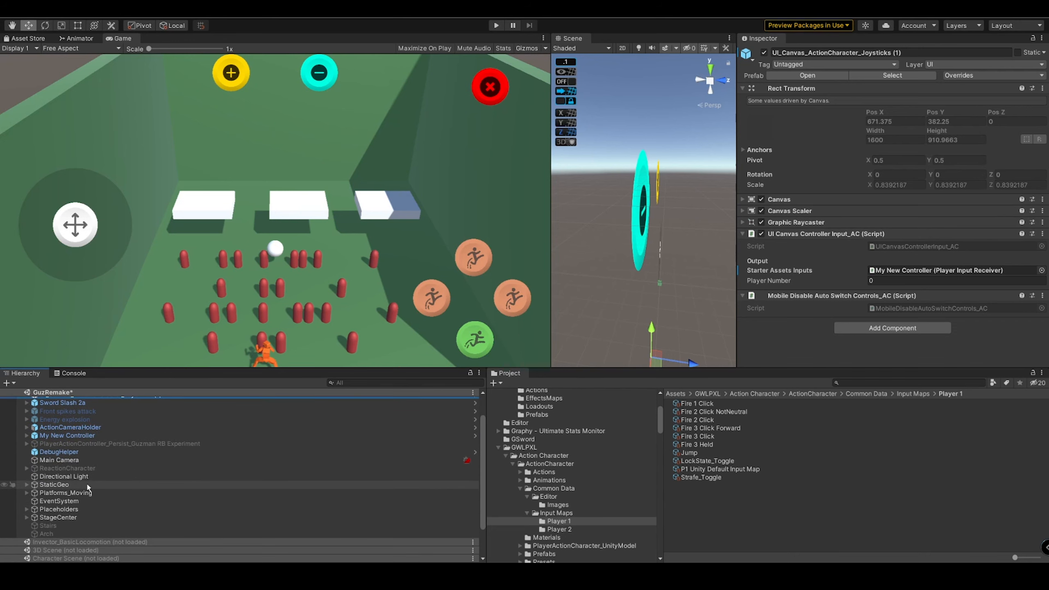
pyautogui.click(83, 436)
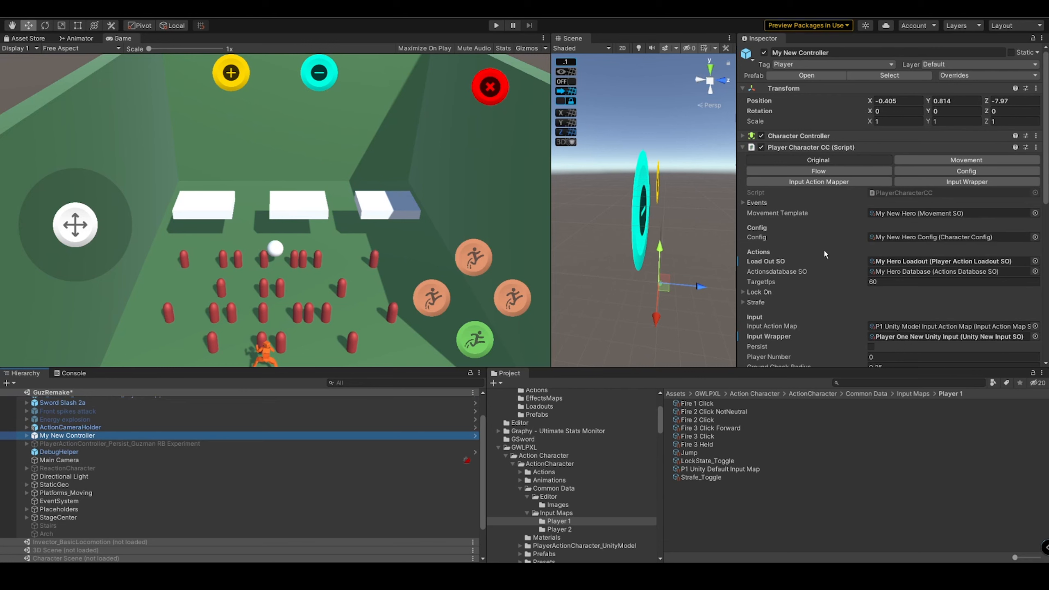
pyautogui.scroll(-5, 824, 185)
pyautogui.scroll(4, 852, 161)
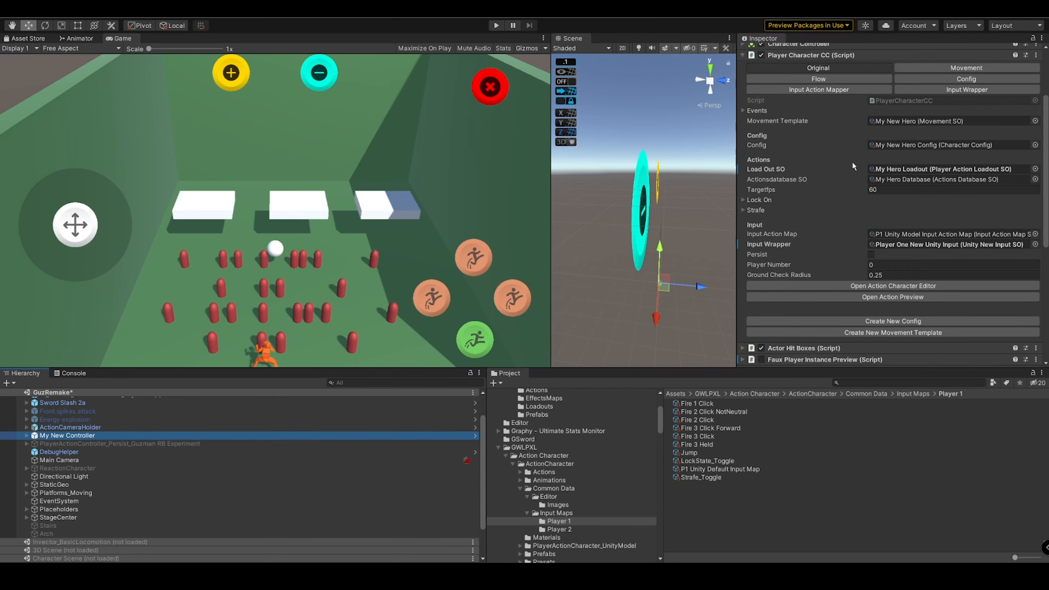
pyautogui.scroll(-10, 823, 220)
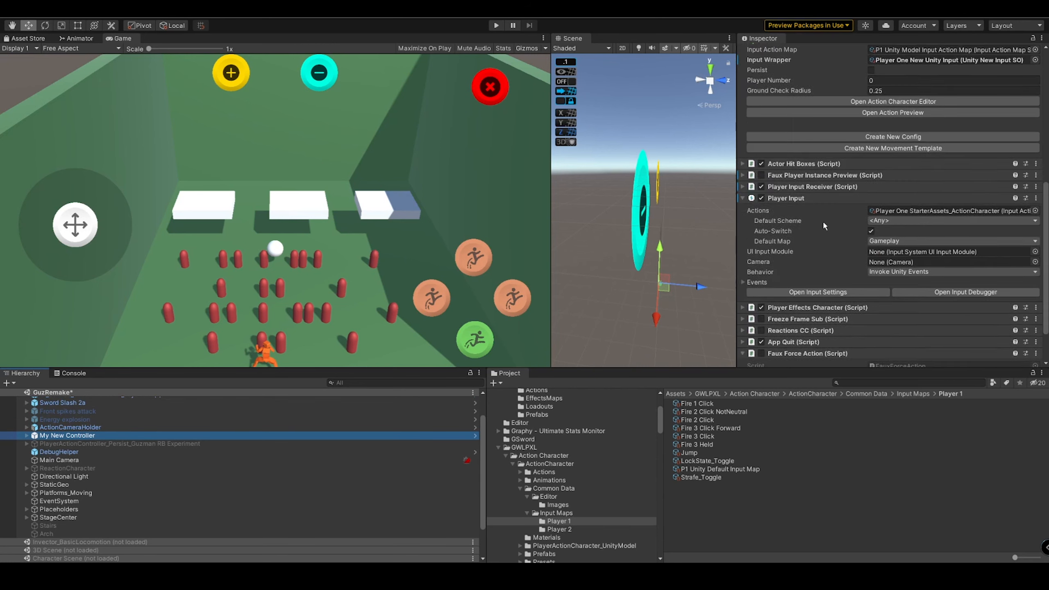
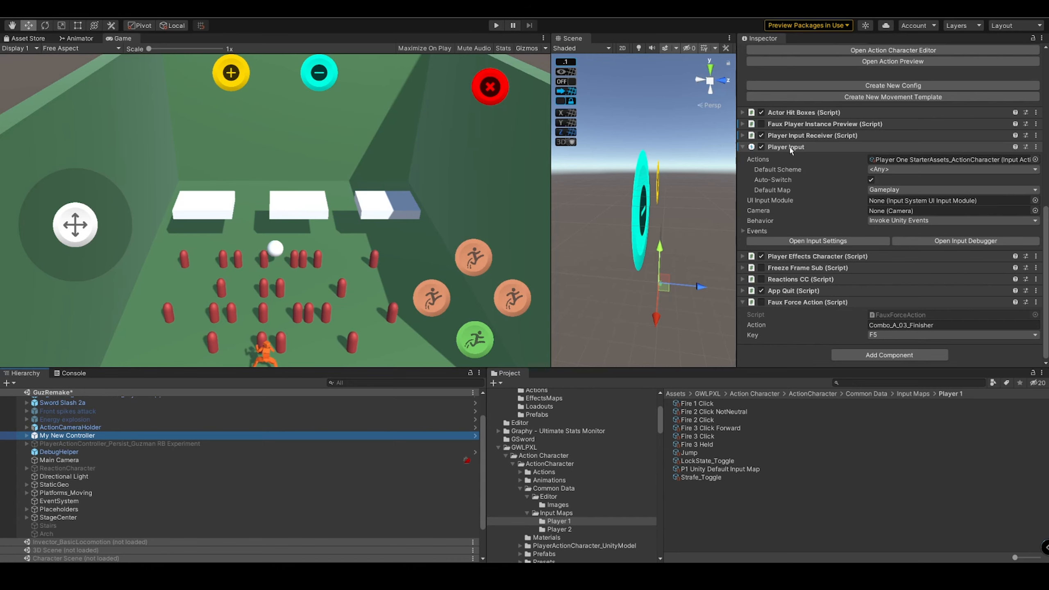
# Step: Revert the Input Wrapper and Load Out SO overrides in My New Controller's Player Character CC component to their prefab values
pyautogui.scroll(10, 779, 156)
pyautogui.scroll(-4, 779, 156)
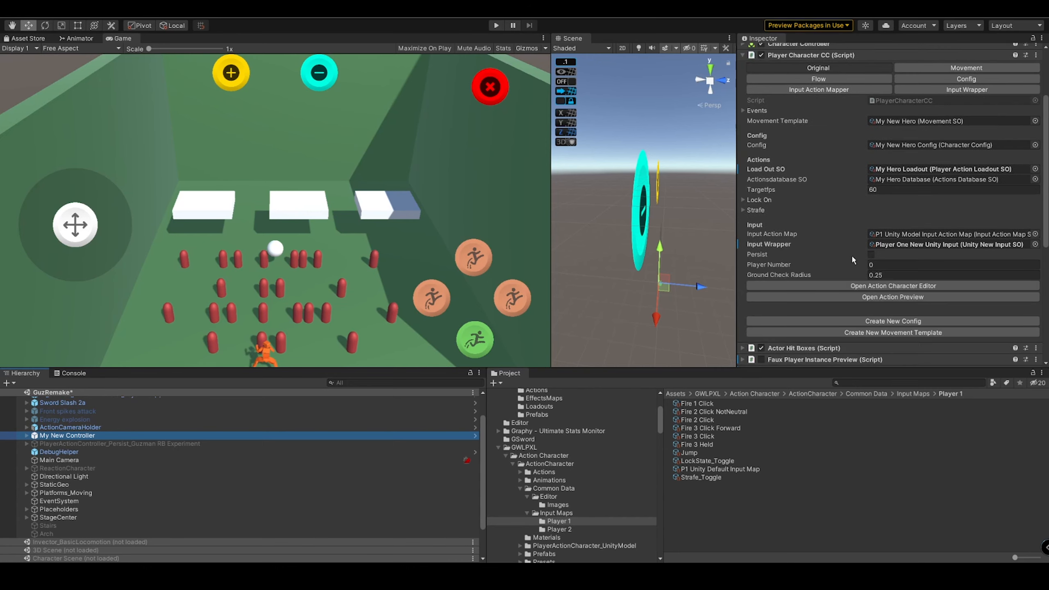
pyautogui.click(788, 247)
pyautogui.rightClick(789, 246)
pyautogui.click(799, 257)
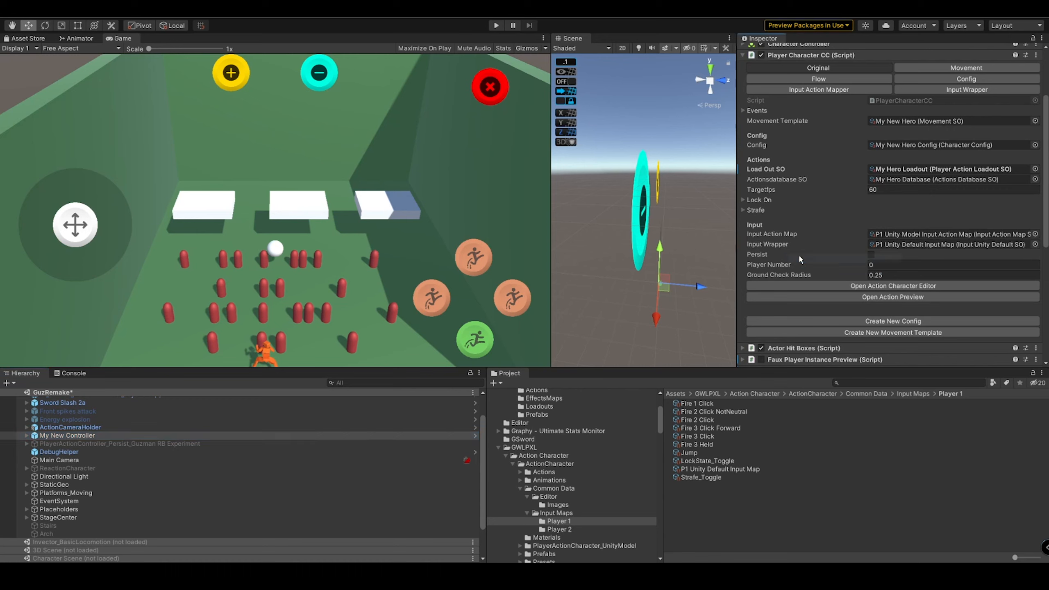
pyautogui.rightClick(781, 169)
pyautogui.click(791, 179)
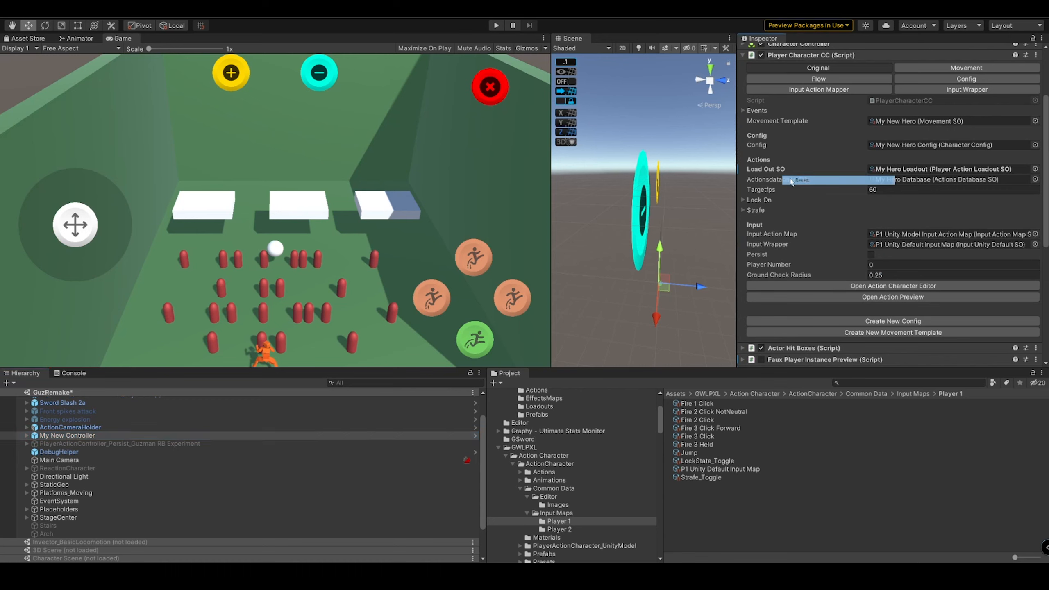
# Step: Assign My Hero Loadout as the Load Out SO in My New Controller's Player Character CC component
pyautogui.click(1035, 169)
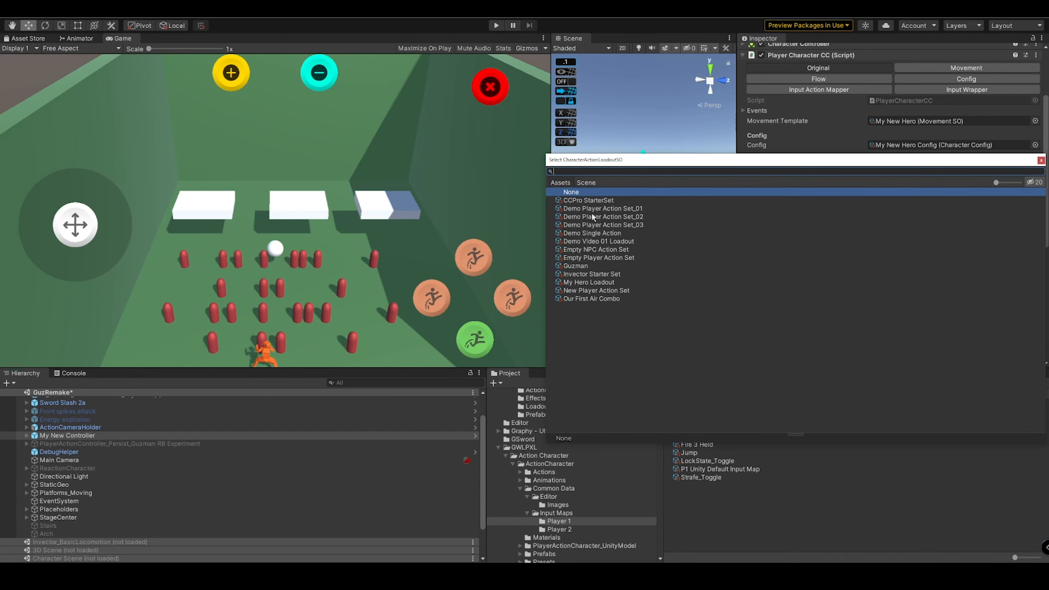
pyautogui.doubleClick(599, 282)
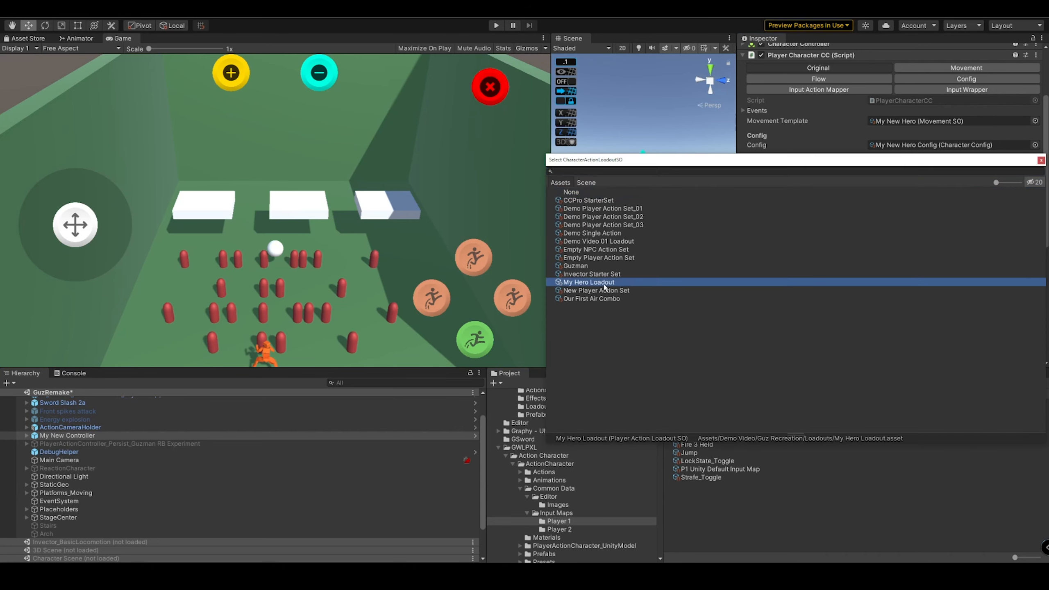
pyautogui.scroll(2, 180, 428)
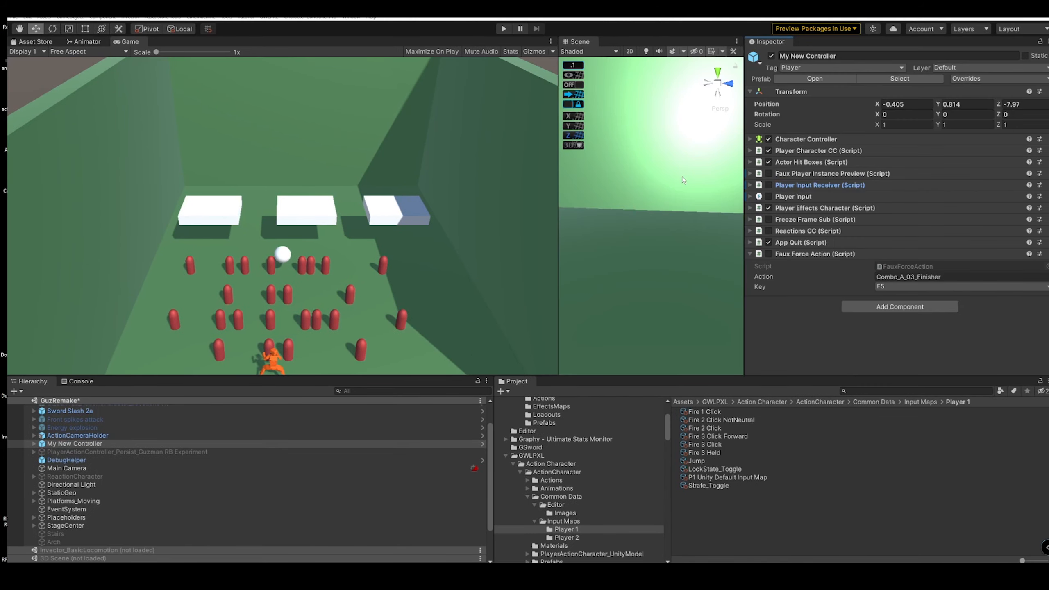
# Step: Expand My New Controller's Actor Hit Boxes and Player Character CC components and open the Action Preview window for the controller
pyautogui.click(793, 162)
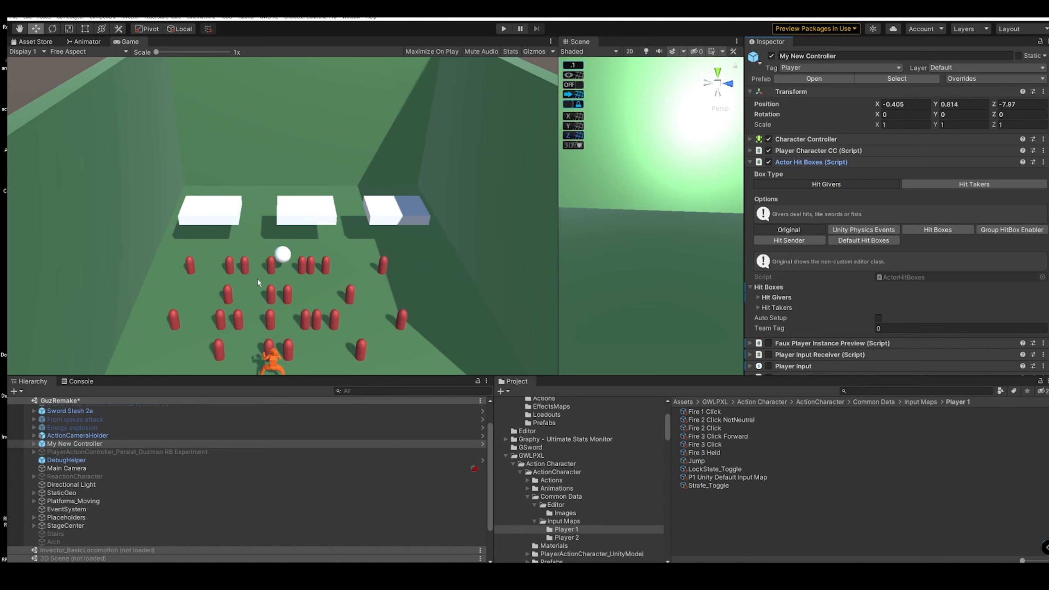
pyautogui.doubleClick(74, 443)
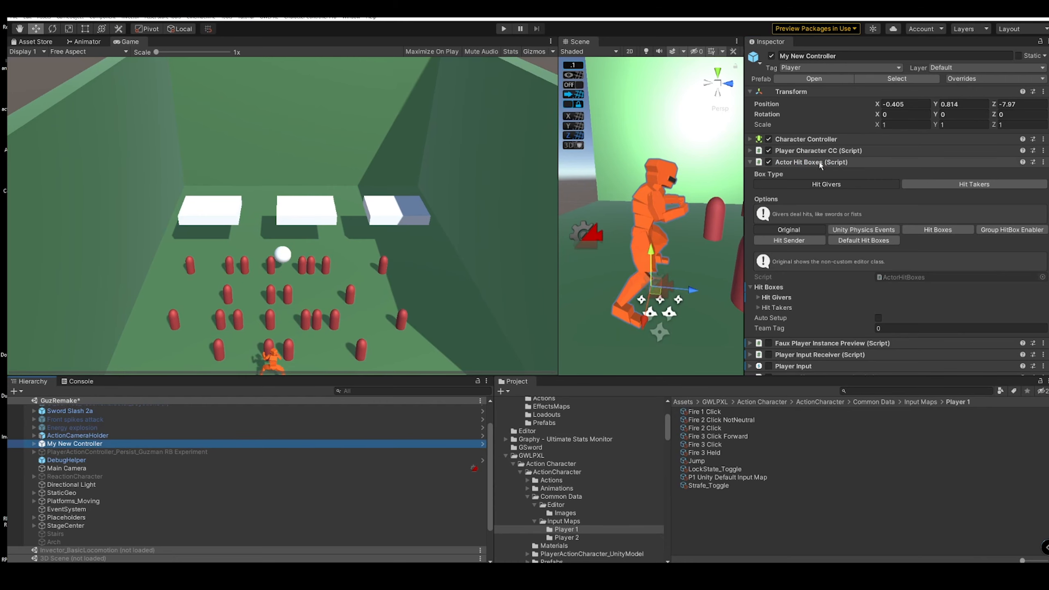
pyautogui.click(818, 151)
pyautogui.scroll(-5, 860, 227)
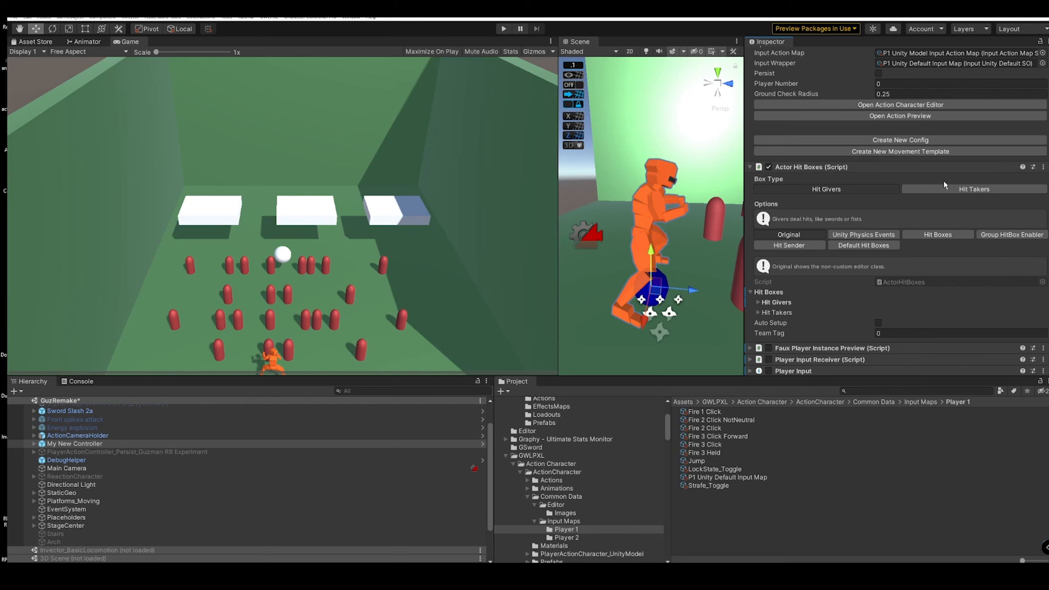
pyautogui.scroll(3, 859, 226)
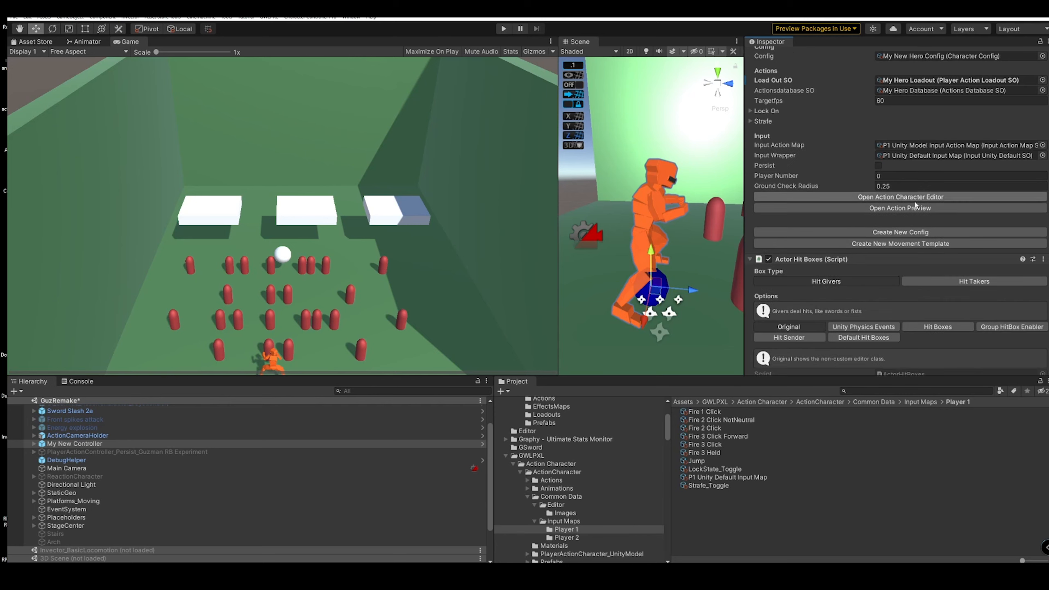
pyautogui.click(891, 210)
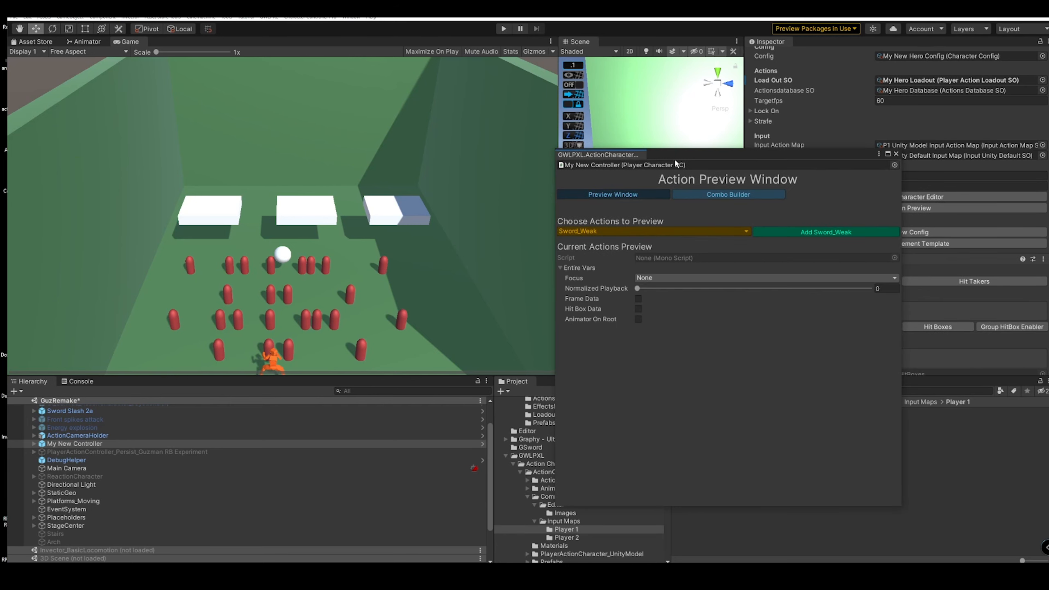
# Step: Add the Sword_Strong action to the current actions preview for My New Controller
pyautogui.click(140, 242)
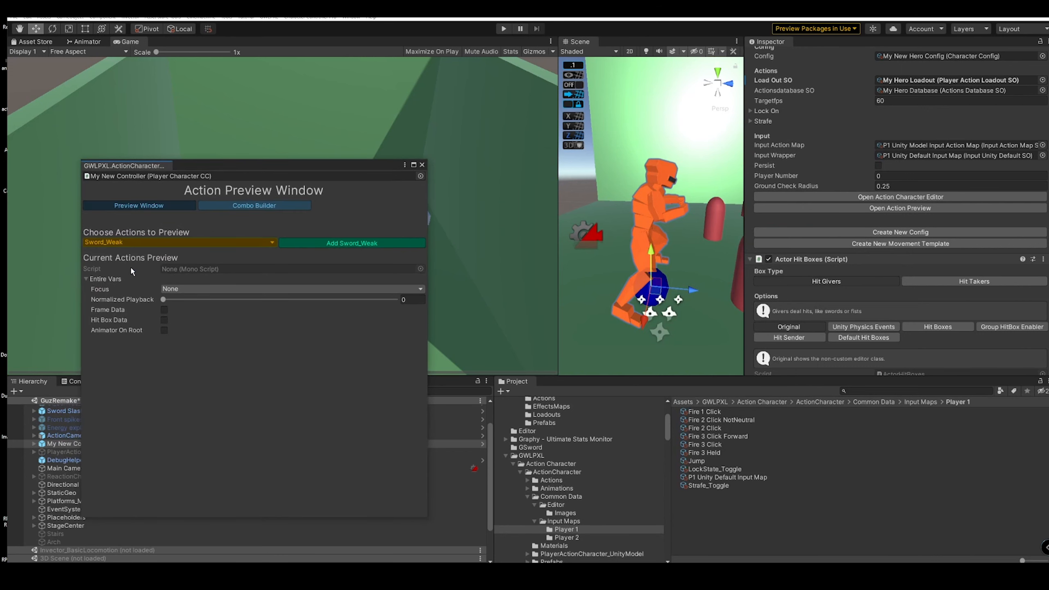
pyautogui.click(126, 261)
pyautogui.click(352, 243)
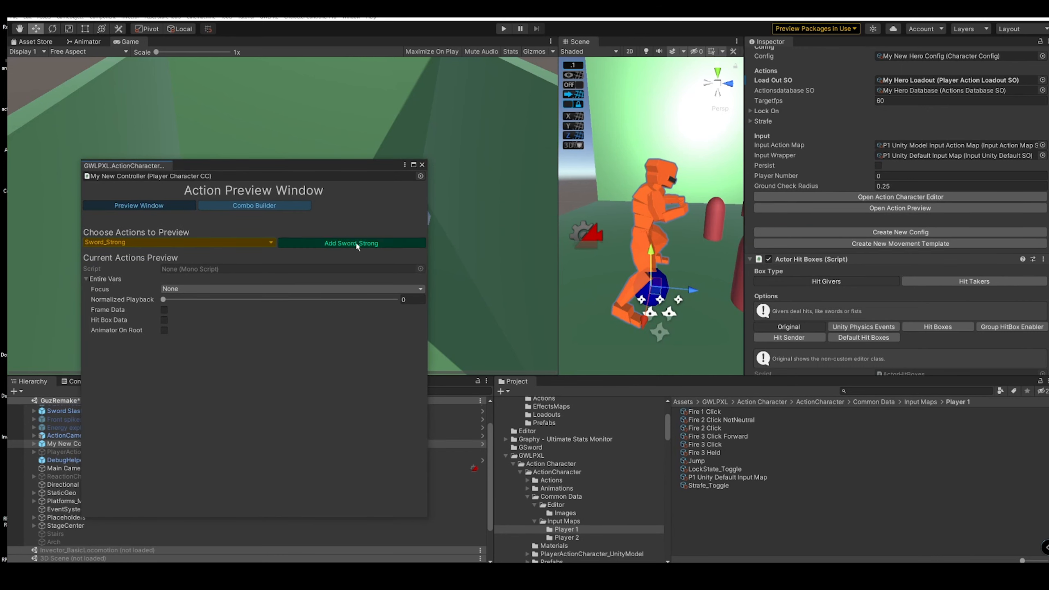
pyautogui.moveTo(318, 170); pyautogui.dragTo(446, 157)
# Step: Preview Sword_Strong with the focus set to Combo by scrubbing its normalized playback, and close the Action Preview Window
pyautogui.click(303, 355)
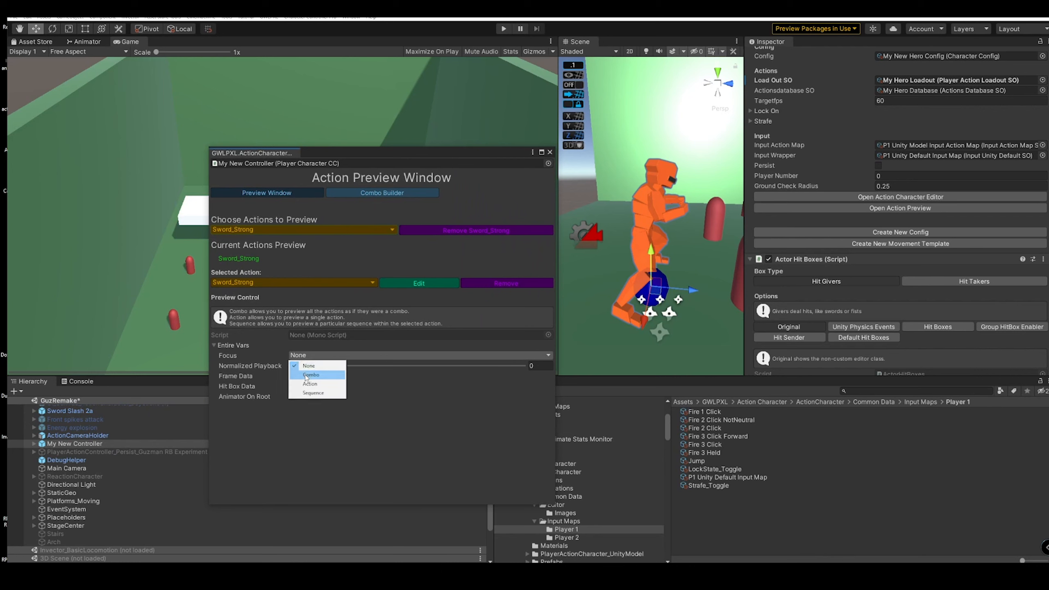
pyautogui.click(303, 371)
pyautogui.moveTo(292, 366); pyautogui.dragTo(340, 366)
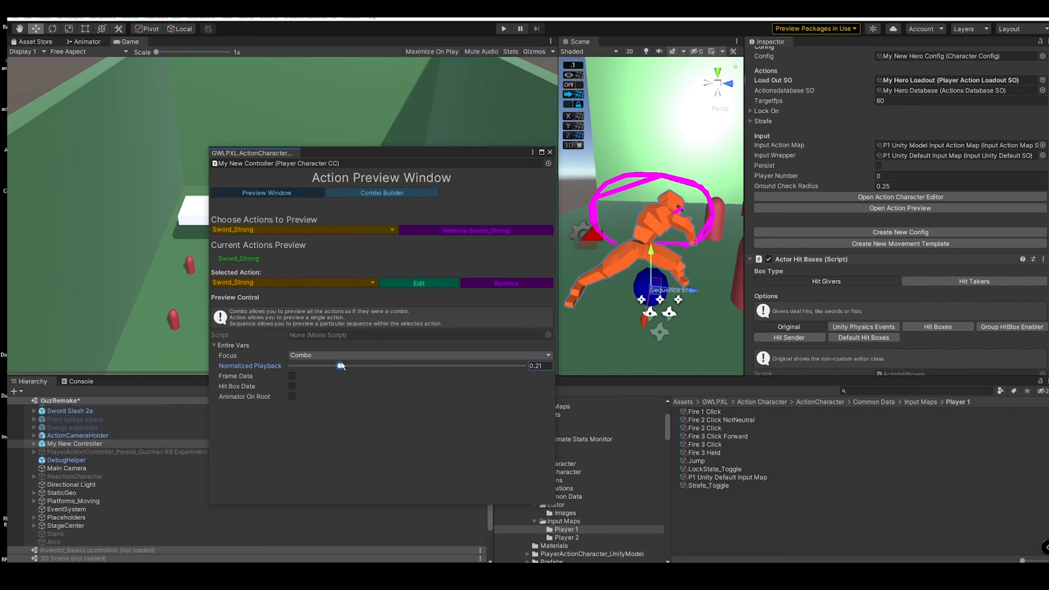
pyautogui.moveTo(343, 370); pyautogui.dragTo(319, 384)
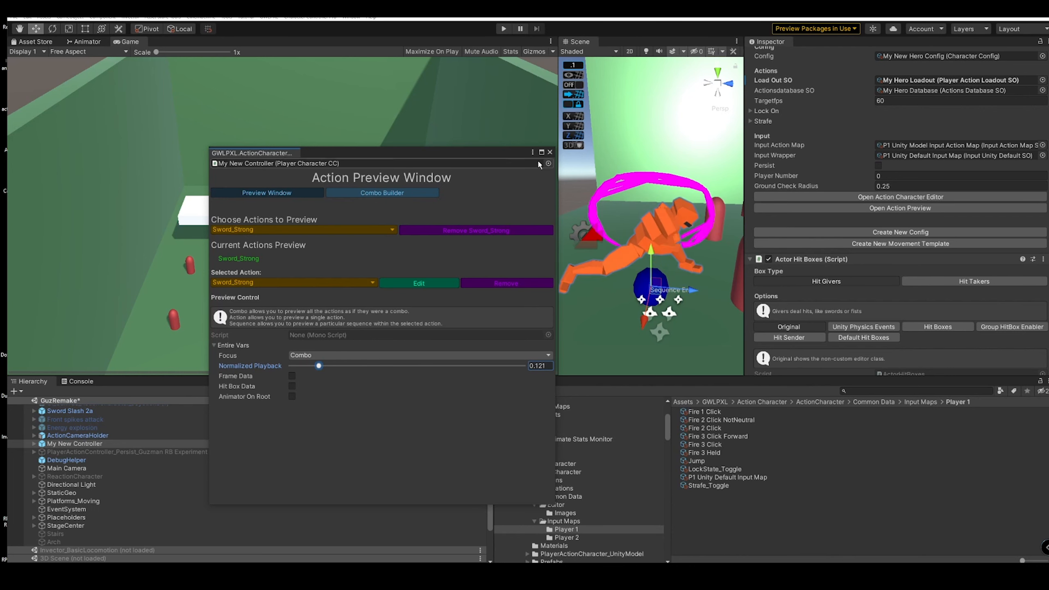
pyautogui.click(550, 152)
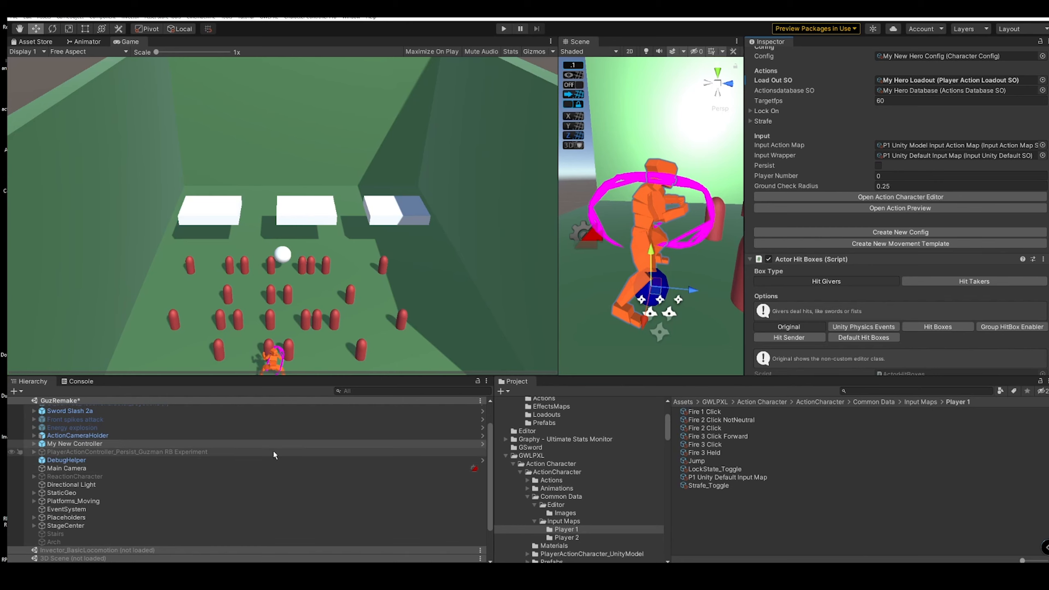
# Step: Open the animation import settings of the Attack_3Combo_2_Inplace clip used by the Sword_Strong animator state
pyautogui.click(87, 41)
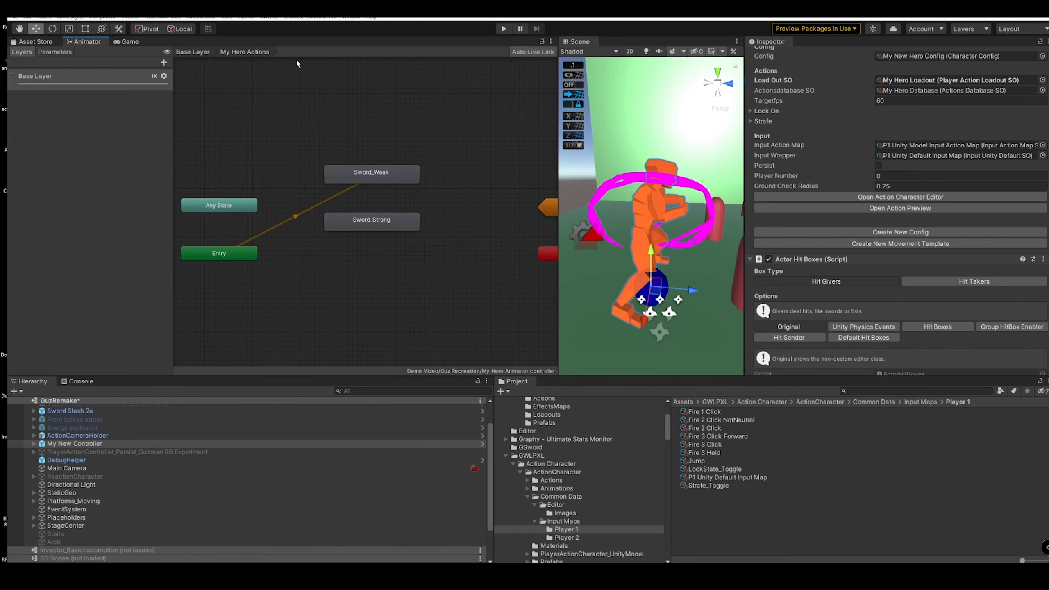
pyautogui.click(357, 220)
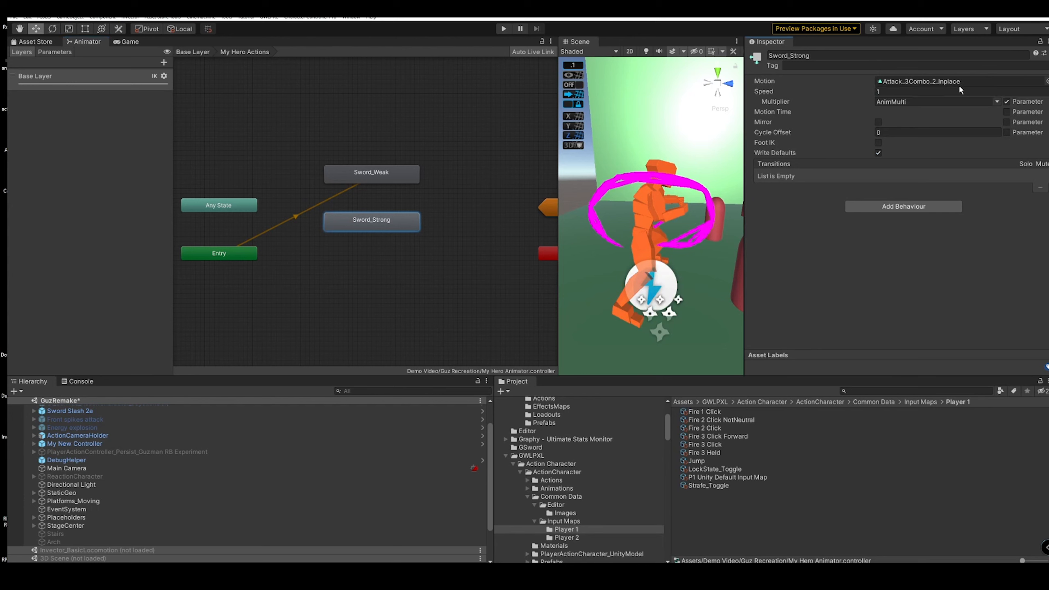
pyautogui.click(922, 81)
pyautogui.click(749, 451)
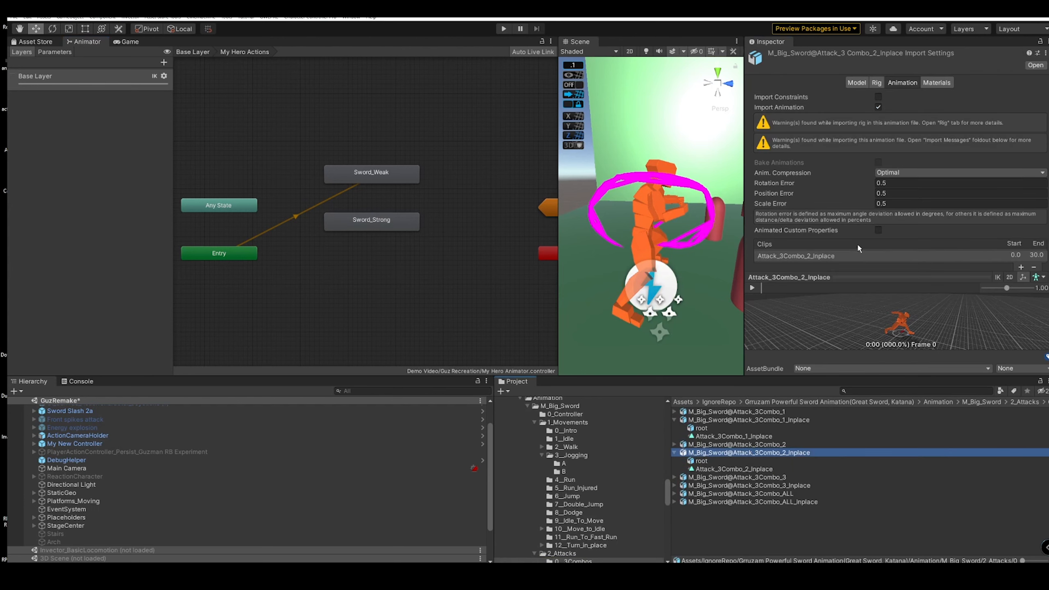
# Step: Add an animation event at frame 6 of Attack_3Combo_2_Inplace with function EnableHitGiver and string RightHand
pyautogui.moveTo(742, 325); pyautogui.dragTo(467, 318)
pyautogui.scroll(-10, 630, 182)
pyautogui.click(492, 203)
pyautogui.scroll(-3, 495, 204)
pyautogui.moveTo(483, 289); pyautogui.dragTo(589, 287)
pyautogui.click(482, 144)
pyautogui.click(738, 160)
pyautogui.write('EnableHitGiver')
pyautogui.press('Tab')
pyautogui.press('Tab')
pyautogui.press('Tab')
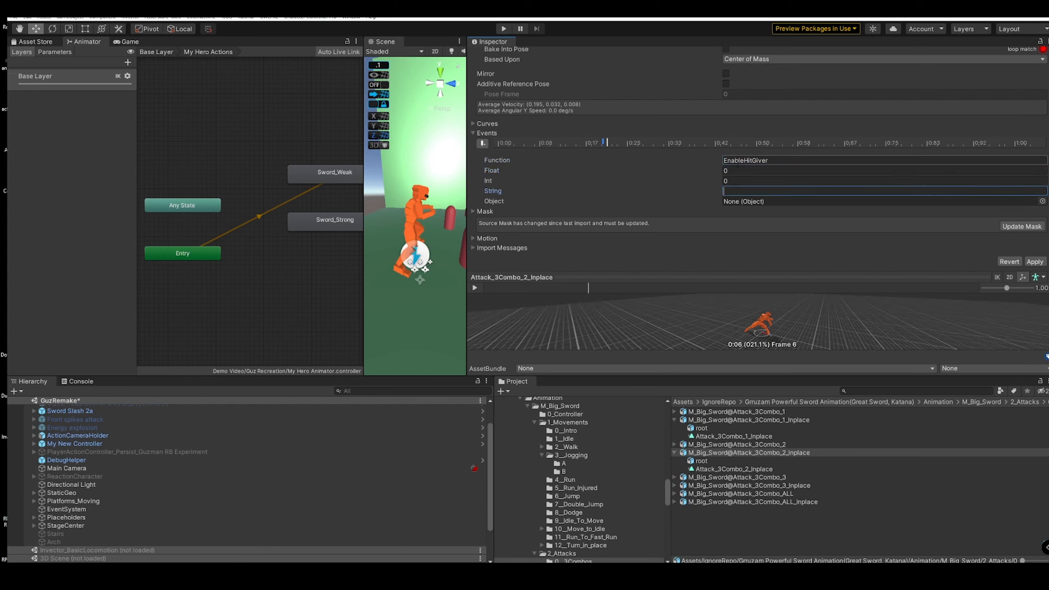
pyautogui.write('RightHand')
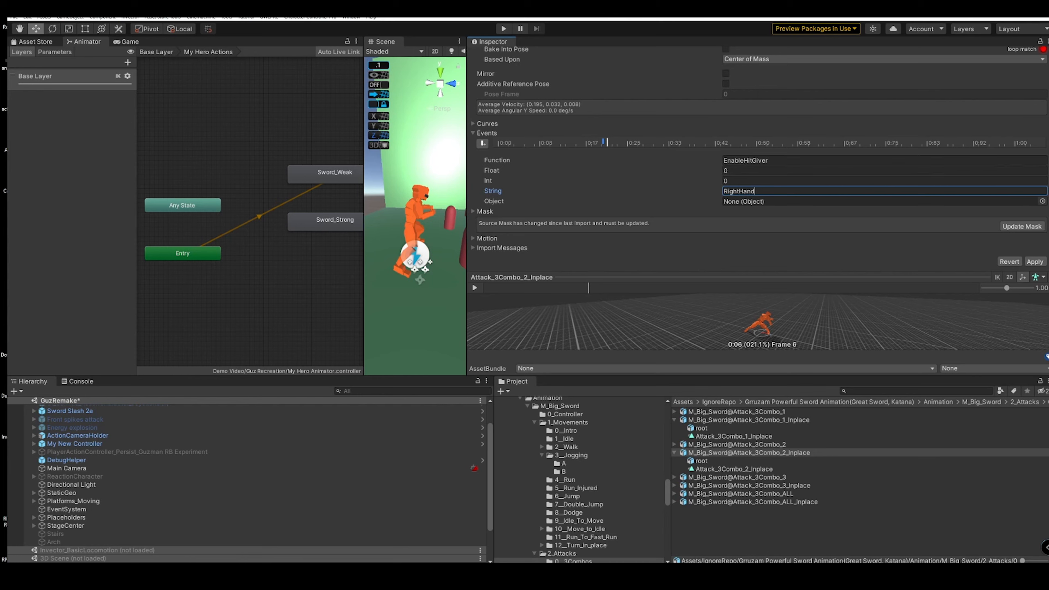
# Step: Add an event at frame 9 with function DisableHitGiver and string RightHand, and apply the import settings
pyautogui.click(780, 160)
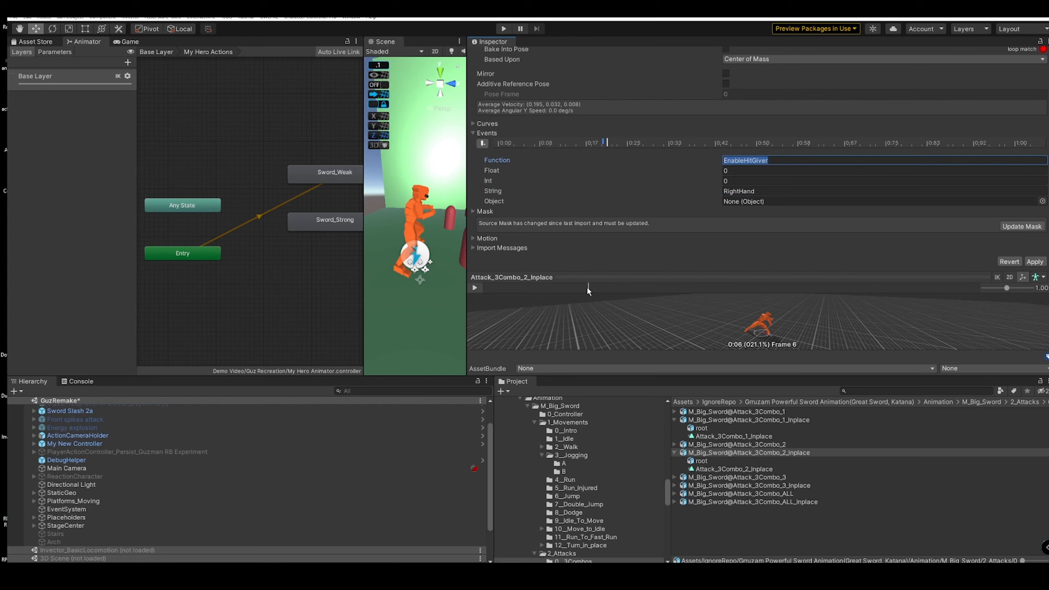
pyautogui.moveTo(589, 290); pyautogui.dragTo(644, 288)
pyautogui.click(482, 143)
pyautogui.click(739, 161)
pyautogui.doubleClick(739, 161)
pyautogui.write('Disable')
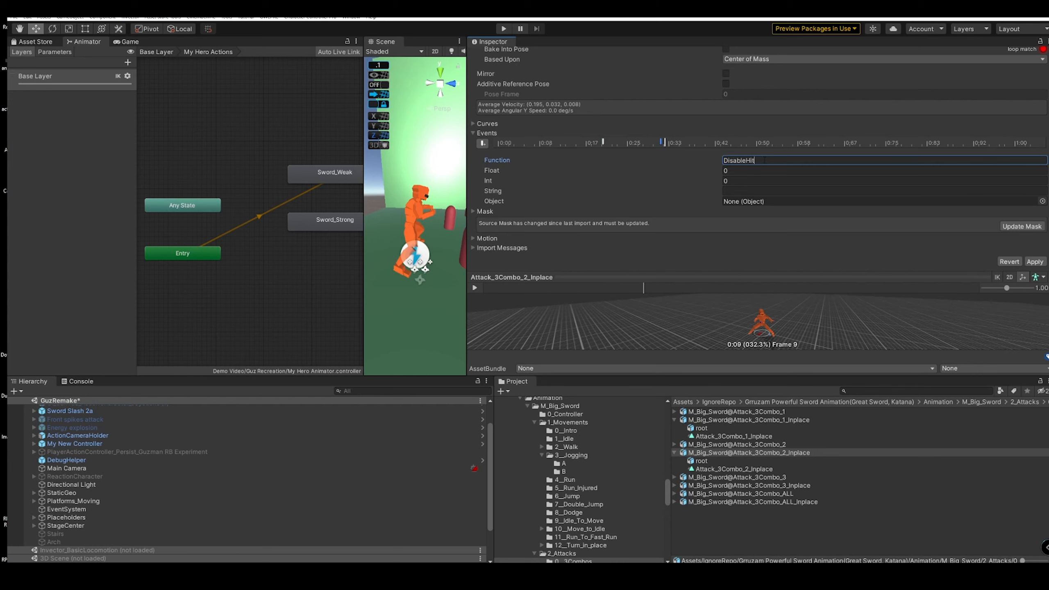
pyautogui.press('Tab')
pyautogui.press('Tab')
pyautogui.press('Tab')
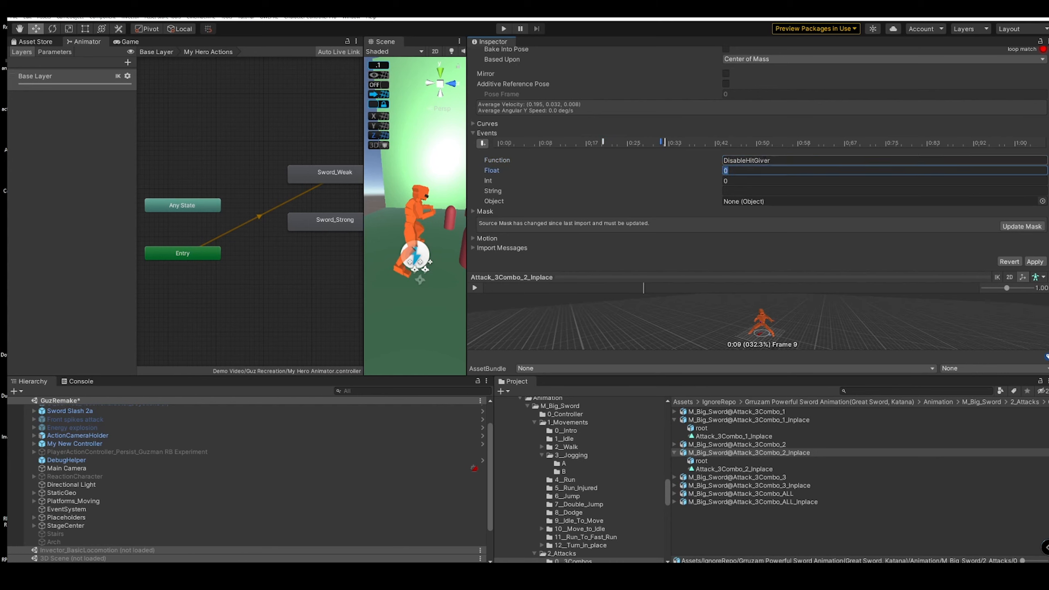
pyautogui.write('RightHand')
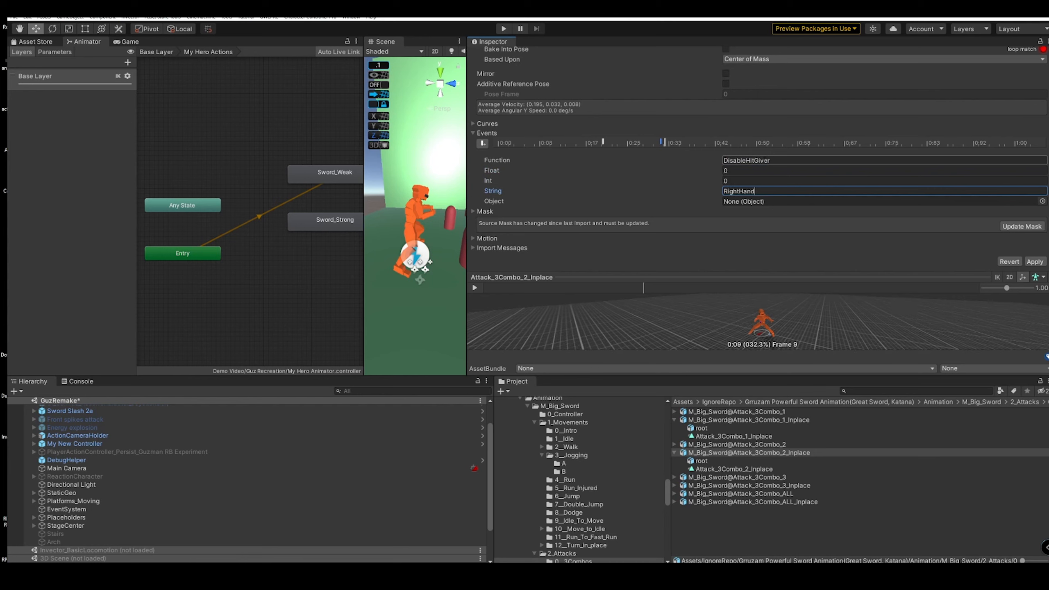
pyautogui.click(1035, 261)
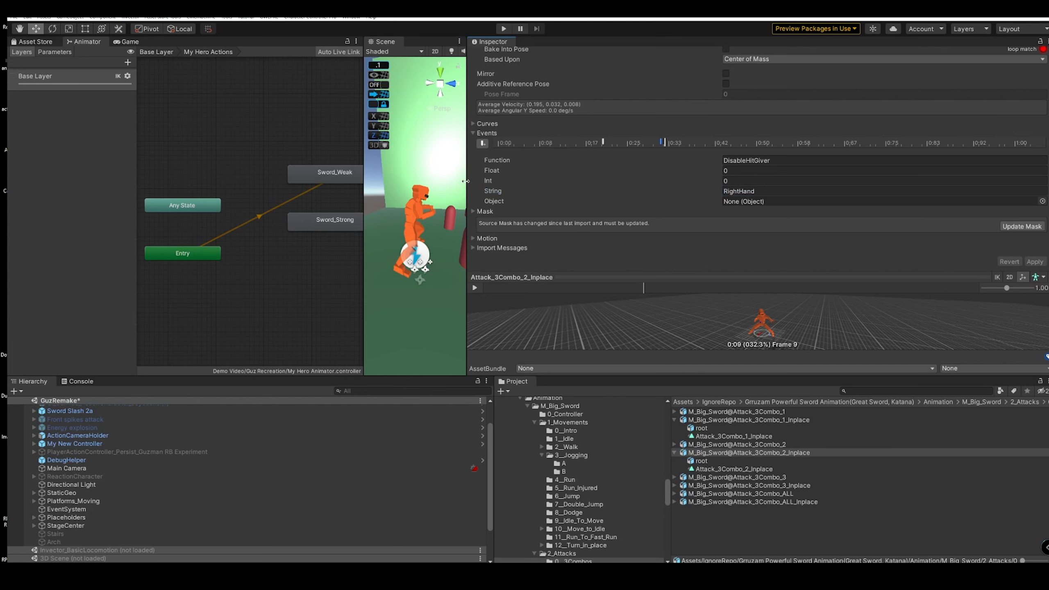
# Step: Show the Game view beside an enlarged Scene view, select My New Controller, and collapse its Player Character CC and Actor Hit Boxes components
pyautogui.moveTo(465, 181); pyautogui.dragTo(763, 182)
pyautogui.click(48, 46)
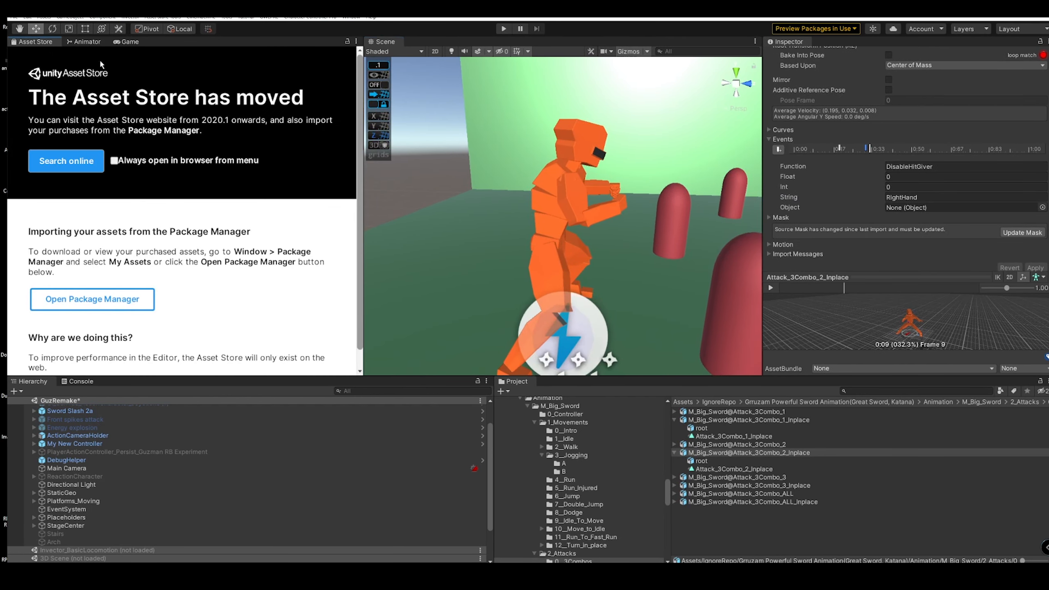
pyautogui.click(86, 43)
pyautogui.click(124, 42)
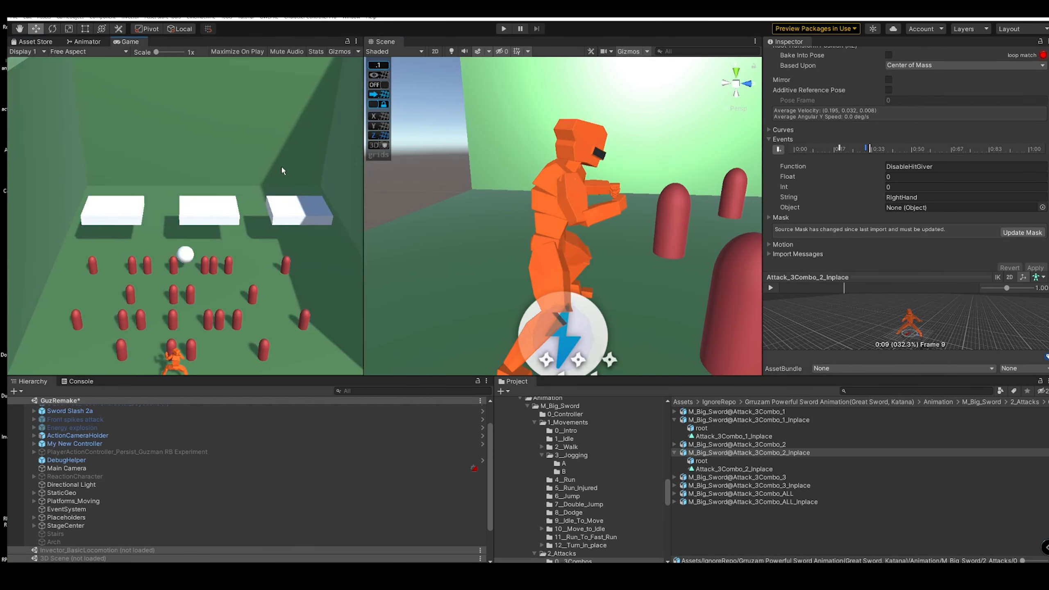
pyautogui.click(99, 436)
pyautogui.click(107, 444)
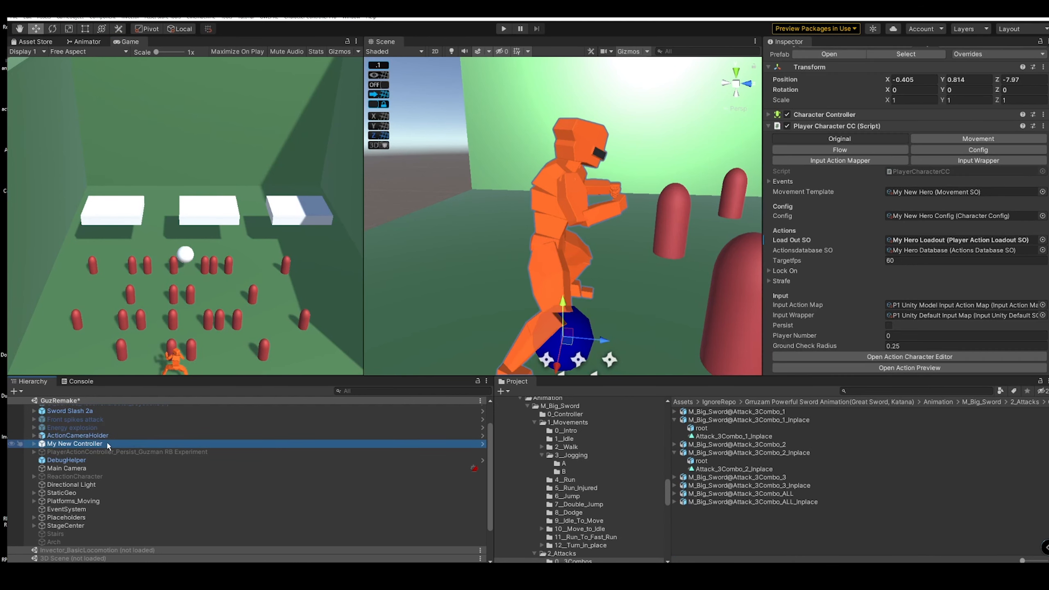
pyautogui.click(860, 127)
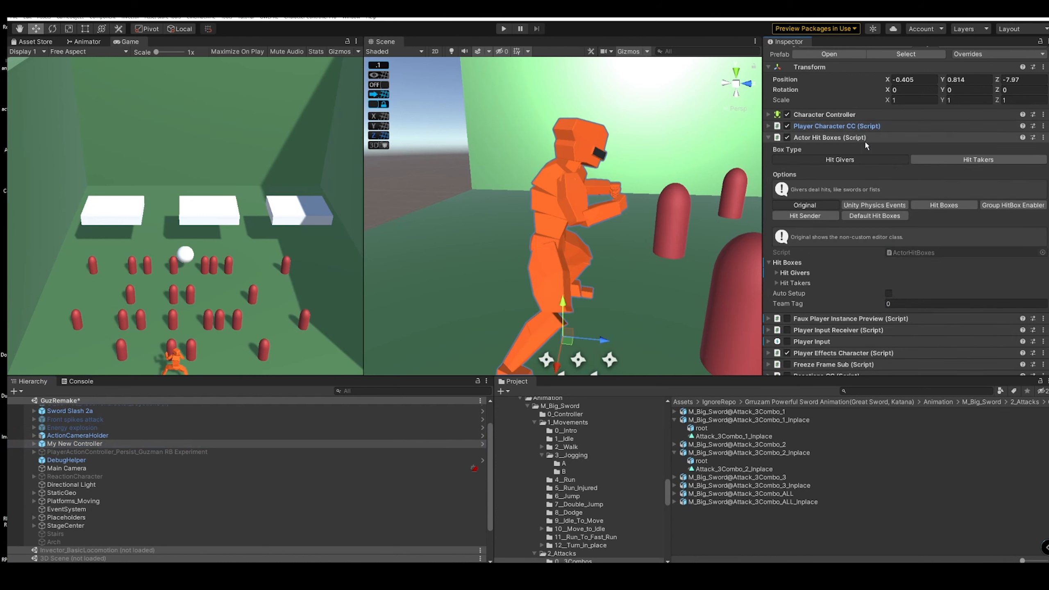
pyautogui.click(866, 140)
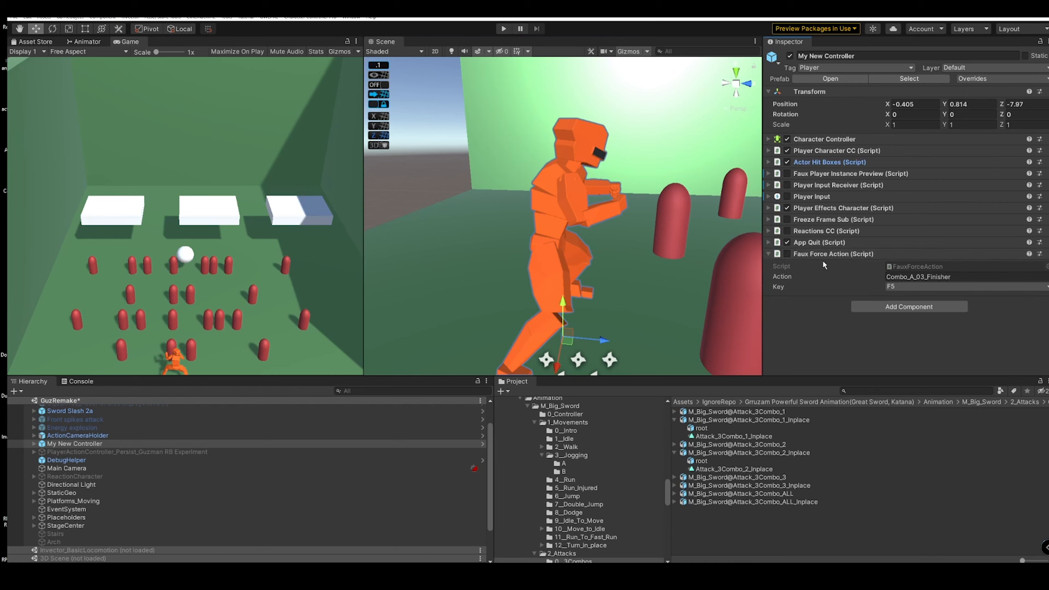
# Step: Enable the Faux Force Action component, set its action to Sword_Strong, and start play mode
pyautogui.click(787, 254)
pyautogui.click(915, 277)
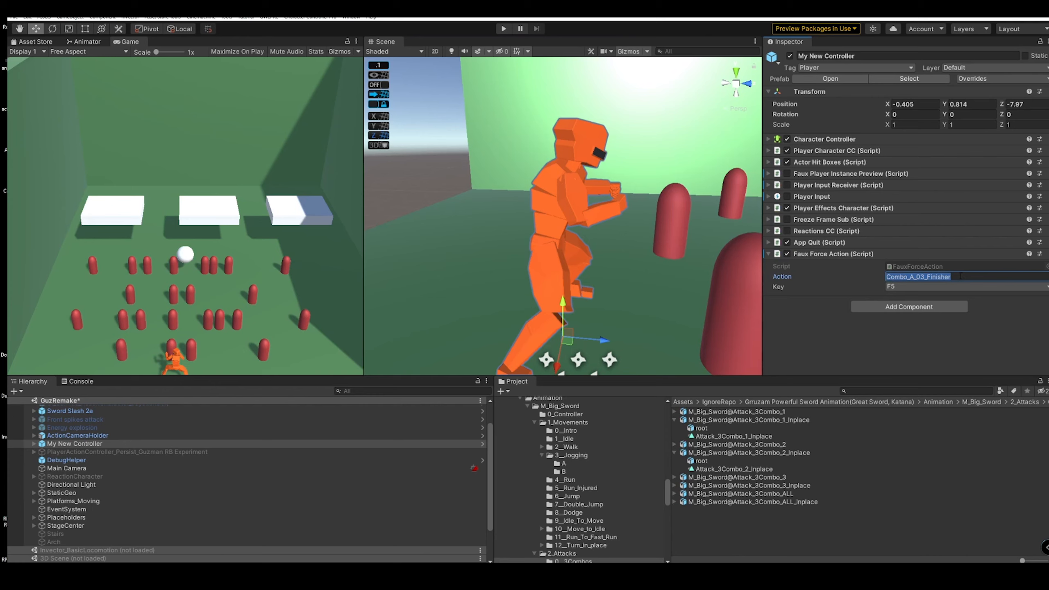
pyautogui.write('S')
pyautogui.press('BackSpace')
pyautogui.press('BackSpace')
pyautogui.press('BackSpace')
pyautogui.write('word_Strong')
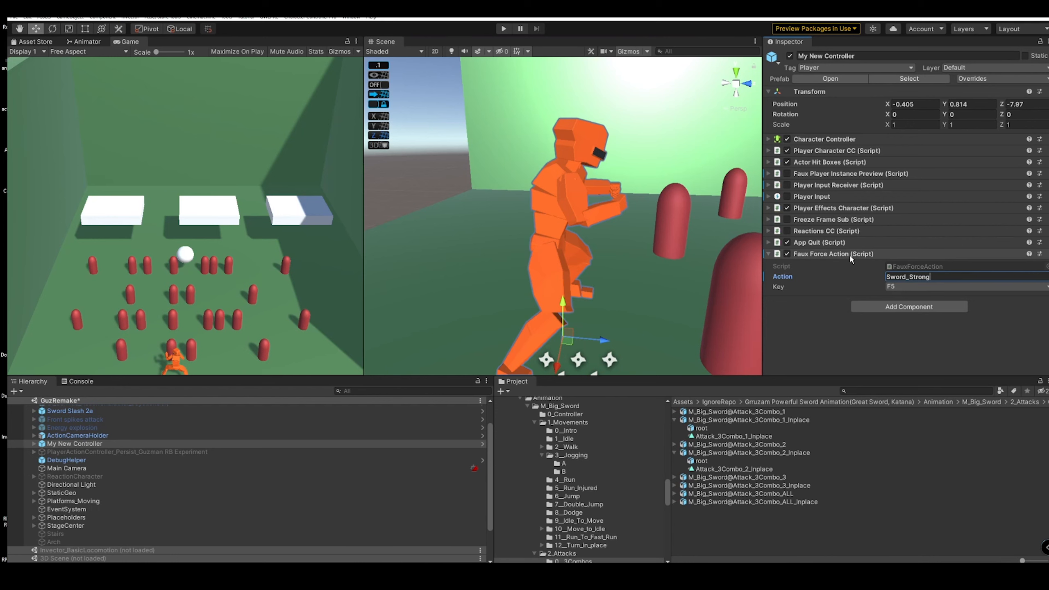
pyautogui.click(504, 28)
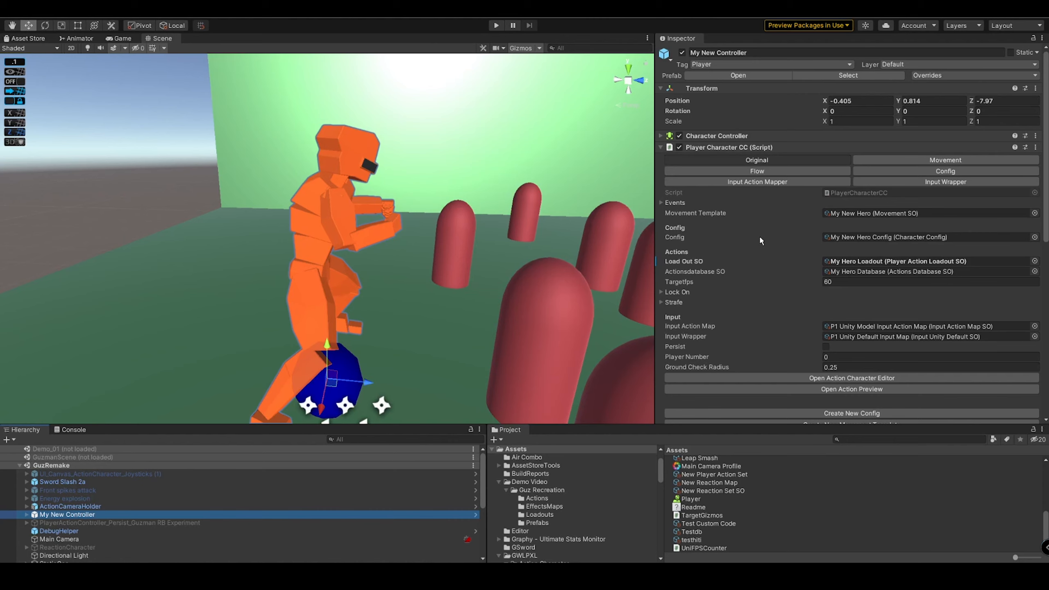
# Step: Collapse the expanded script components on My New Controller and enable Faux Force Action with the action Sword_Strong
pyautogui.click(726, 148)
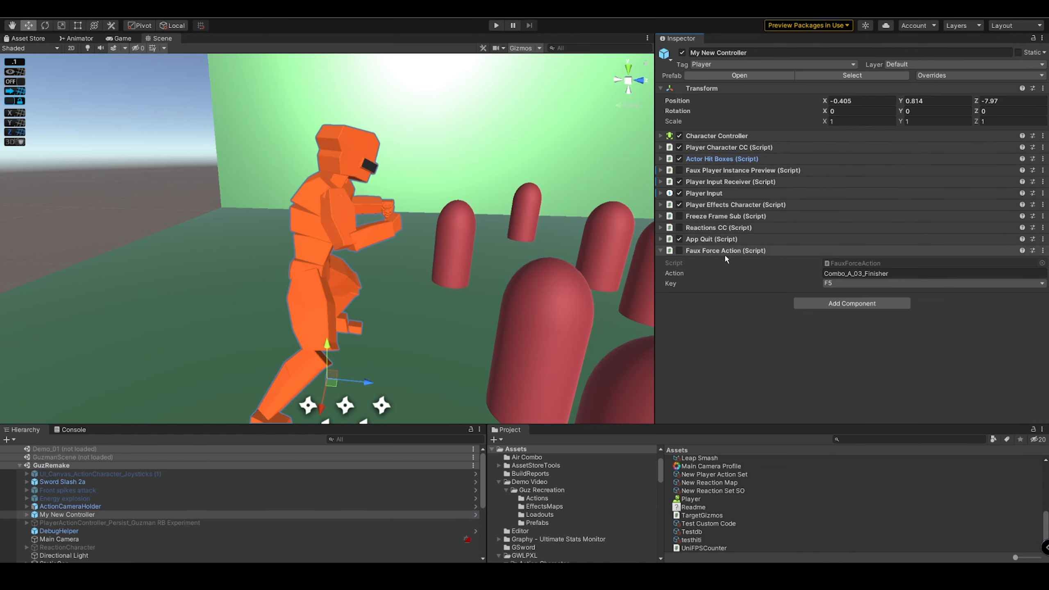
pyautogui.click(679, 251)
pyautogui.click(875, 275)
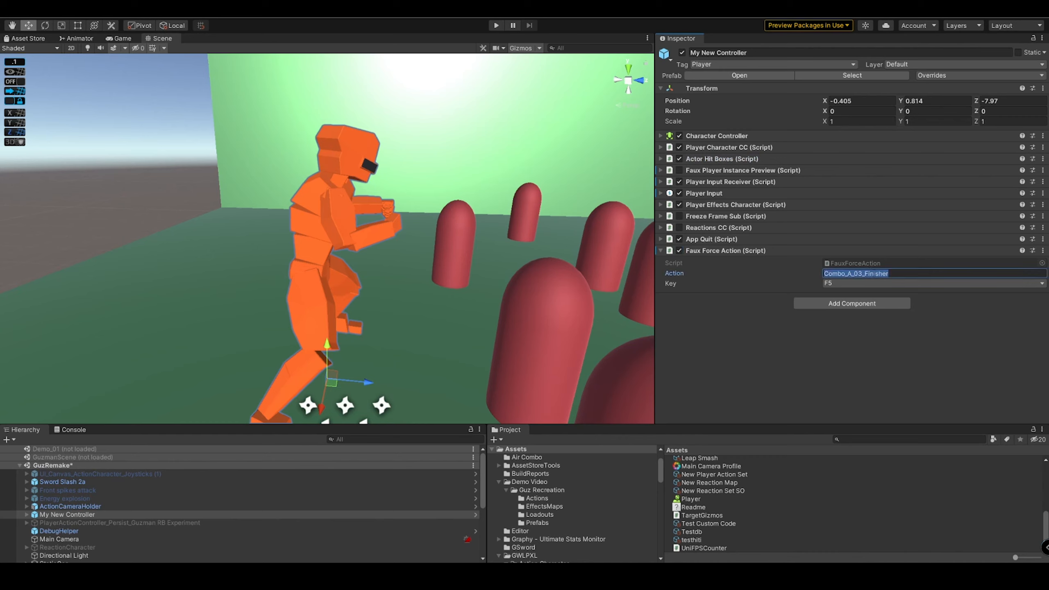
pyautogui.write('Sword_Stri')
# Step: Play-test the scene, pausing and resuming to inspect the character's pose in the Scene view
pyautogui.click(496, 25)
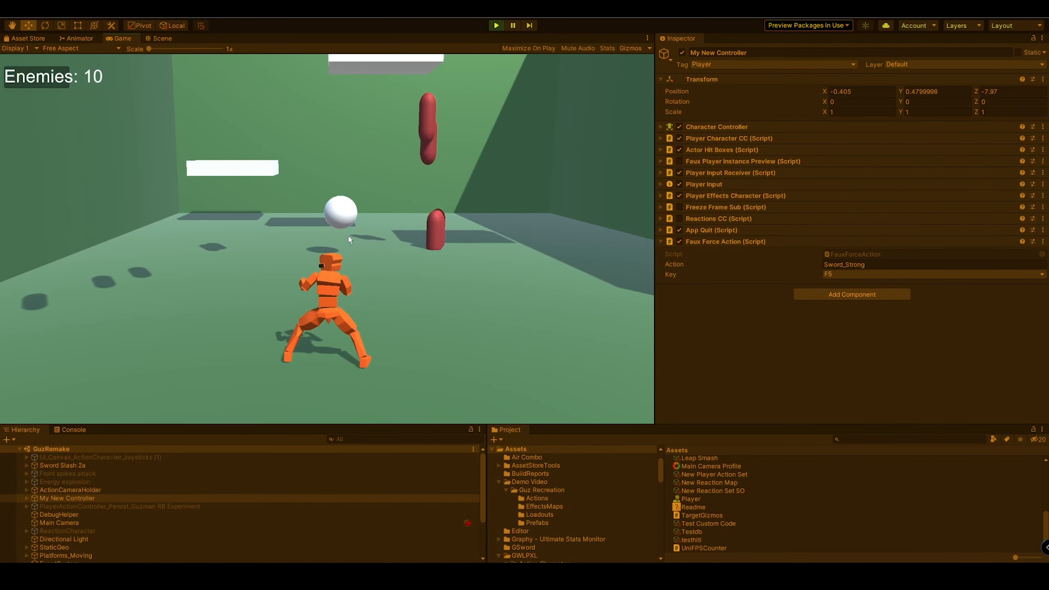
pyautogui.hotkey('ctrl', 'shift', 'p')
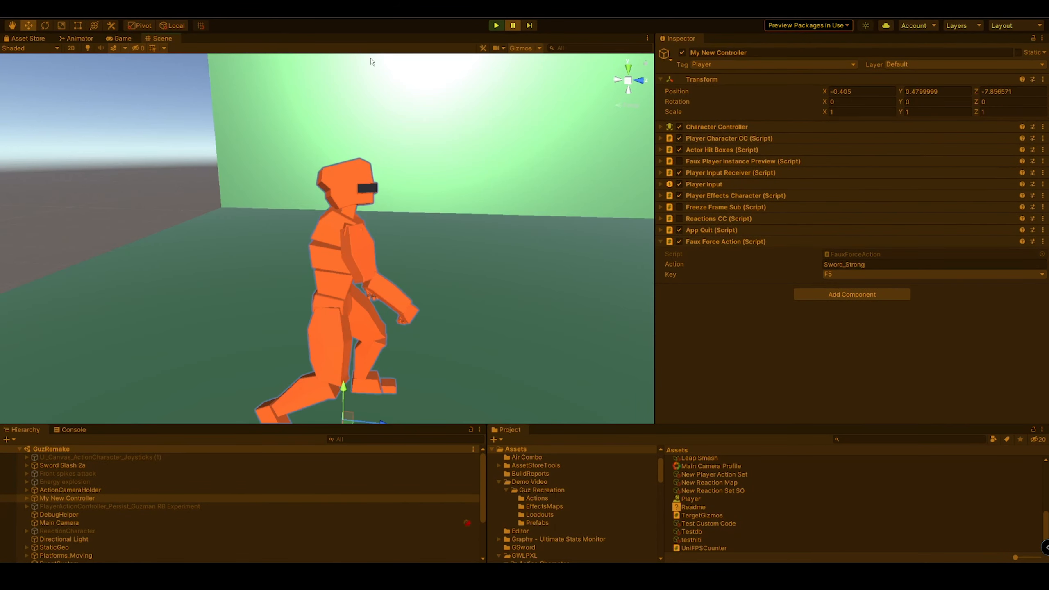
pyautogui.click(517, 23)
pyautogui.hotkey('ctrl', 'shift', 'p')
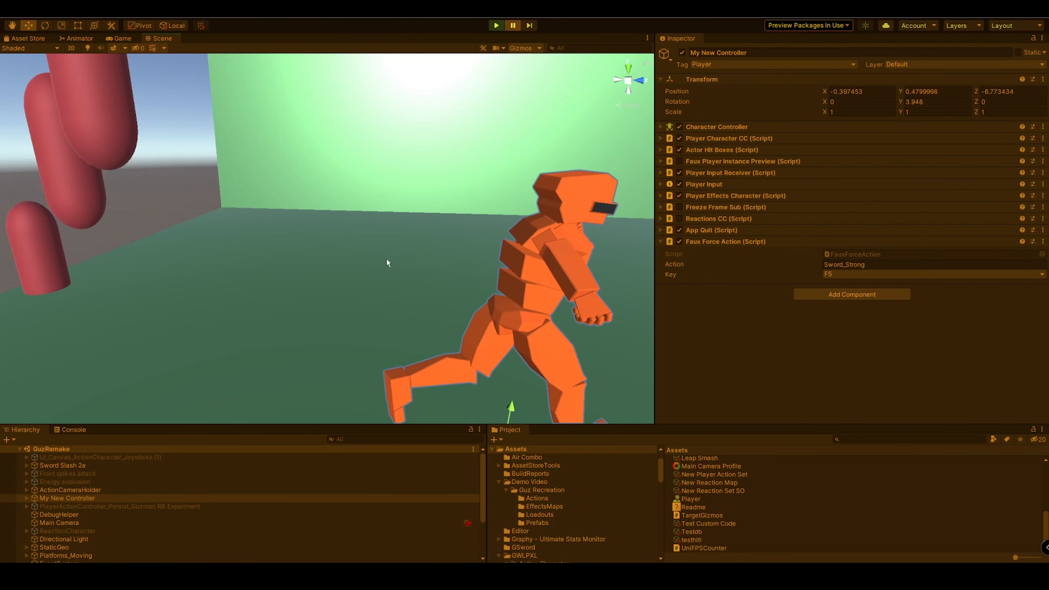
# Step: Review the errors logged in the console and stop play mode
pyautogui.click(69, 430)
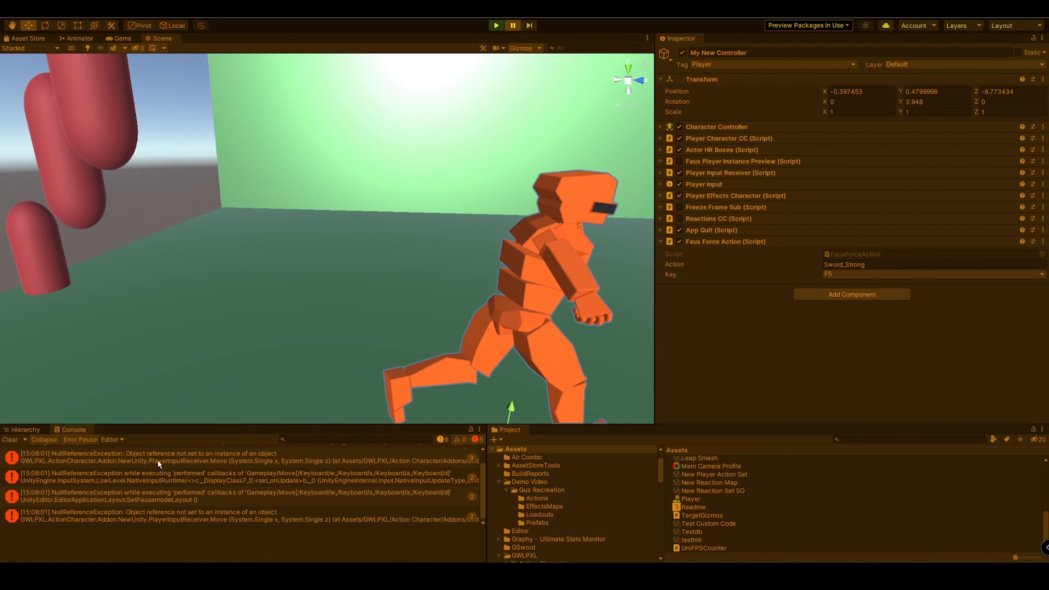
pyautogui.scroll(1, 157, 459)
pyautogui.scroll(-1, 200, 471)
pyautogui.hotkey('ctrl', 'p')
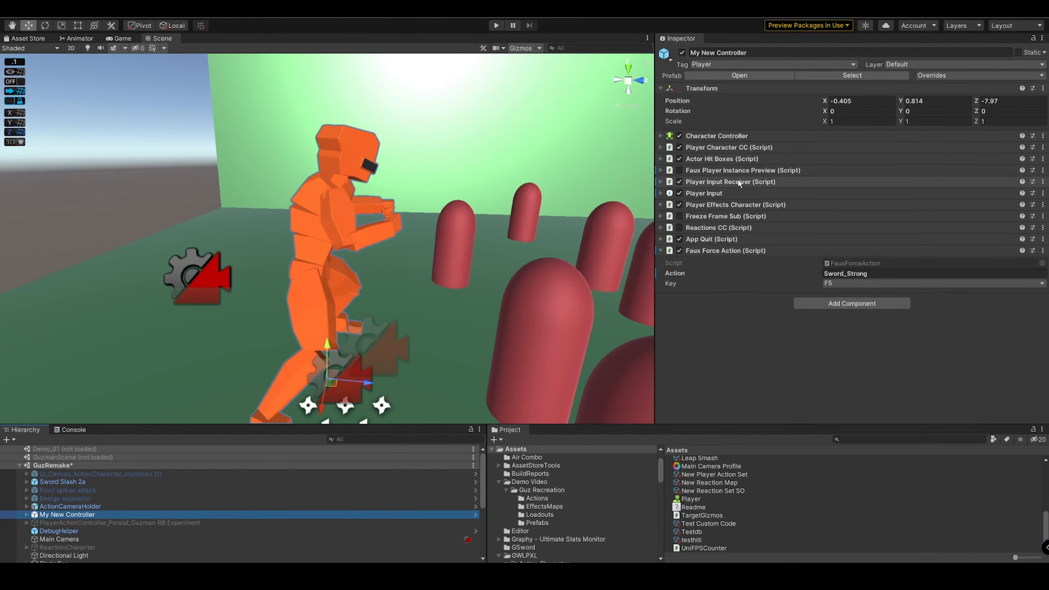
# Step: Disable the Player Input and Player Input Receiver components on My New Controller, keeping Player Effects Character enabled
pyautogui.click(679, 193)
pyautogui.click(680, 205)
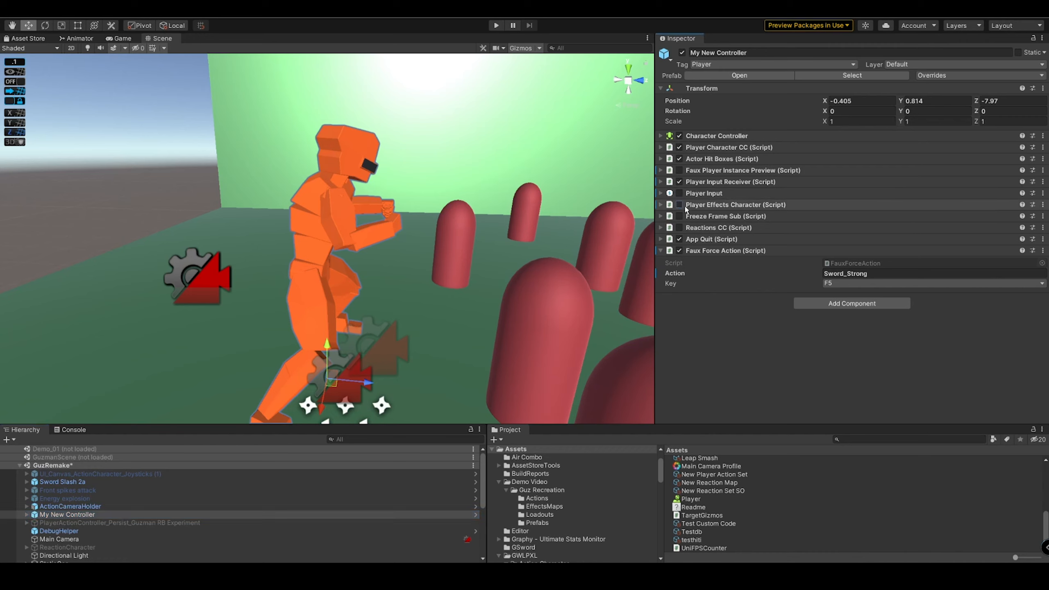
pyautogui.click(679, 205)
pyautogui.click(679, 182)
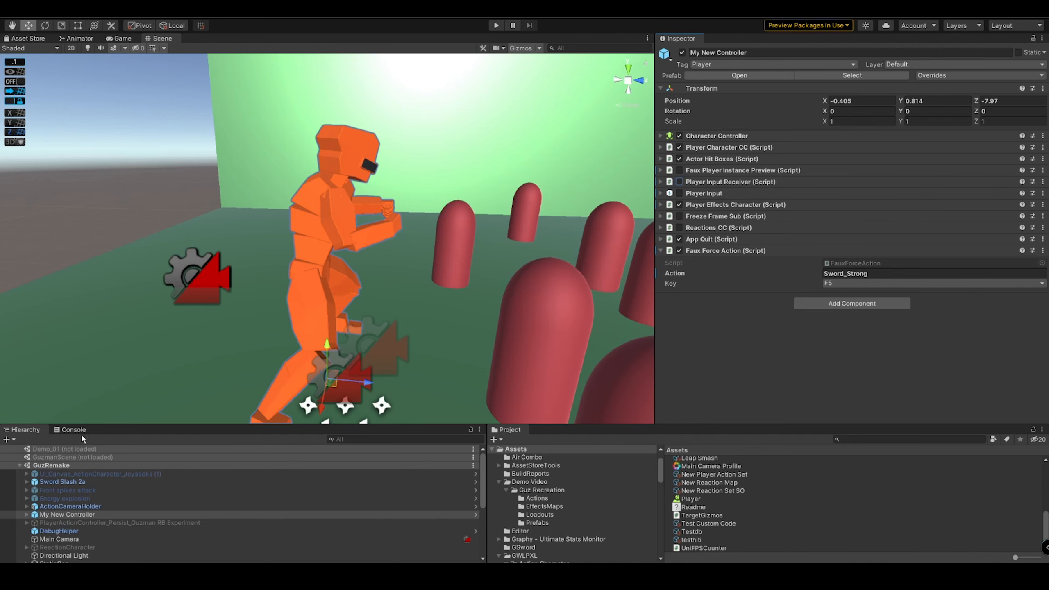
# Step: Clear the console messages and return to the scene hierarchy
pyautogui.click(71, 430)
pyautogui.click(12, 440)
pyautogui.click(23, 430)
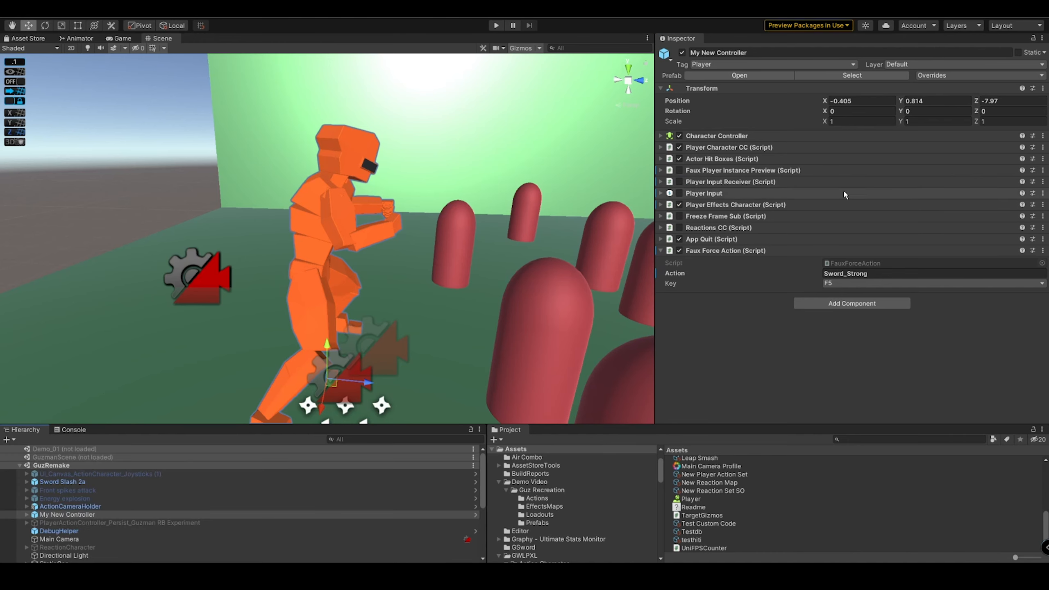
# Step: Play-test the scene, moving the character among the enemies and repeatedly triggering the Sword_Strong action, and stop play mode
pyautogui.click(752, 148)
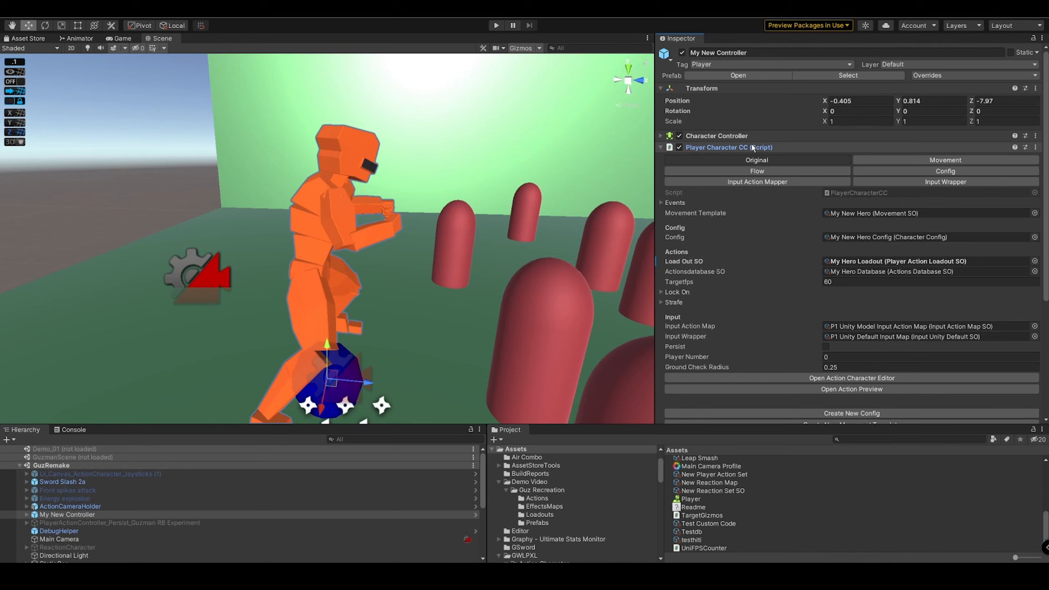
pyautogui.click(752, 148)
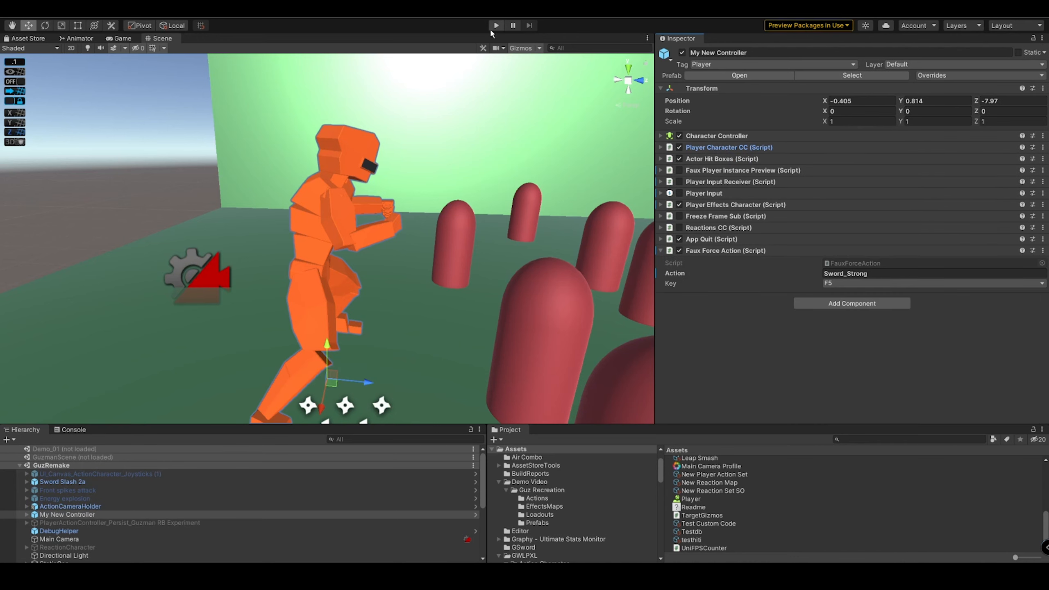
pyautogui.click(496, 26)
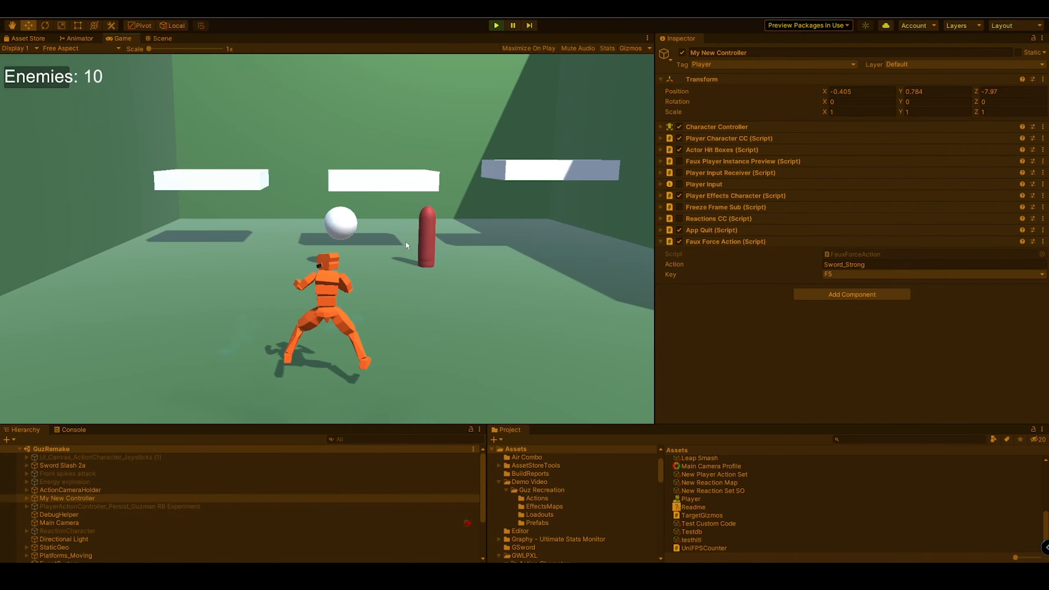
pyautogui.press('F5')
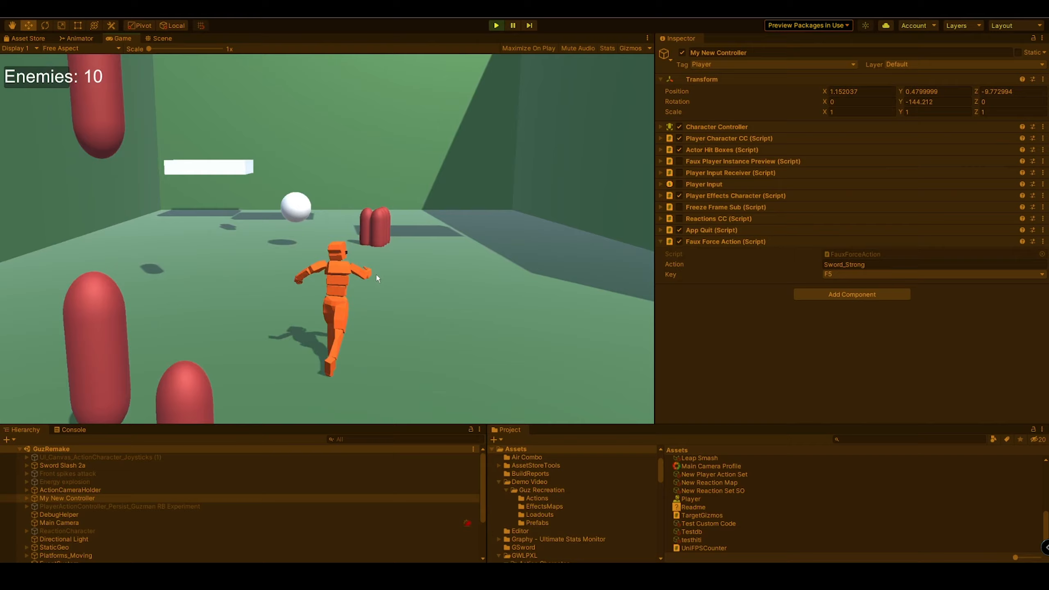
pyautogui.press('d')
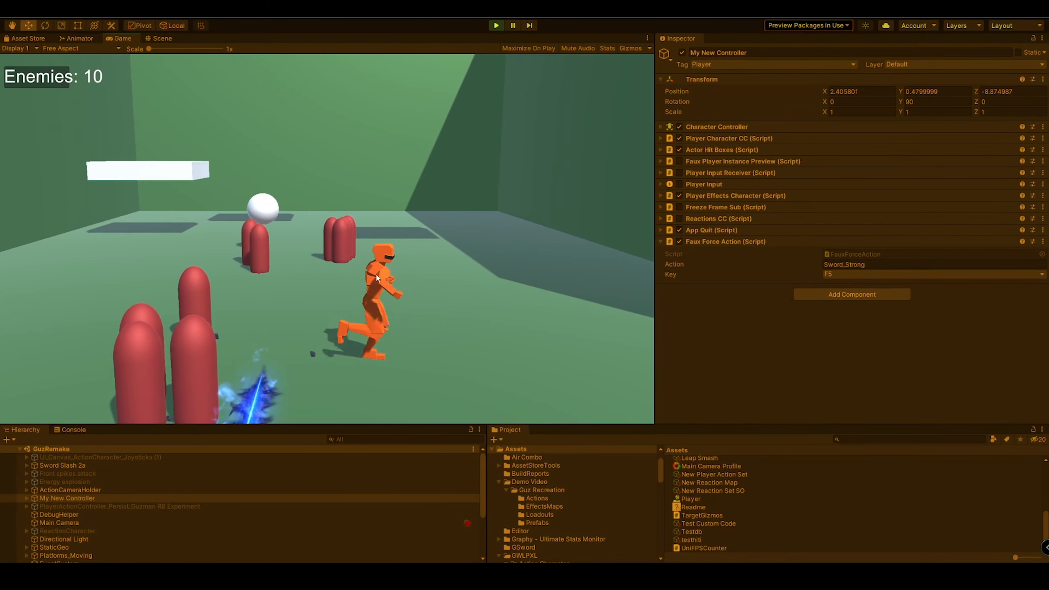
pyautogui.press('w')
pyautogui.press('F5')
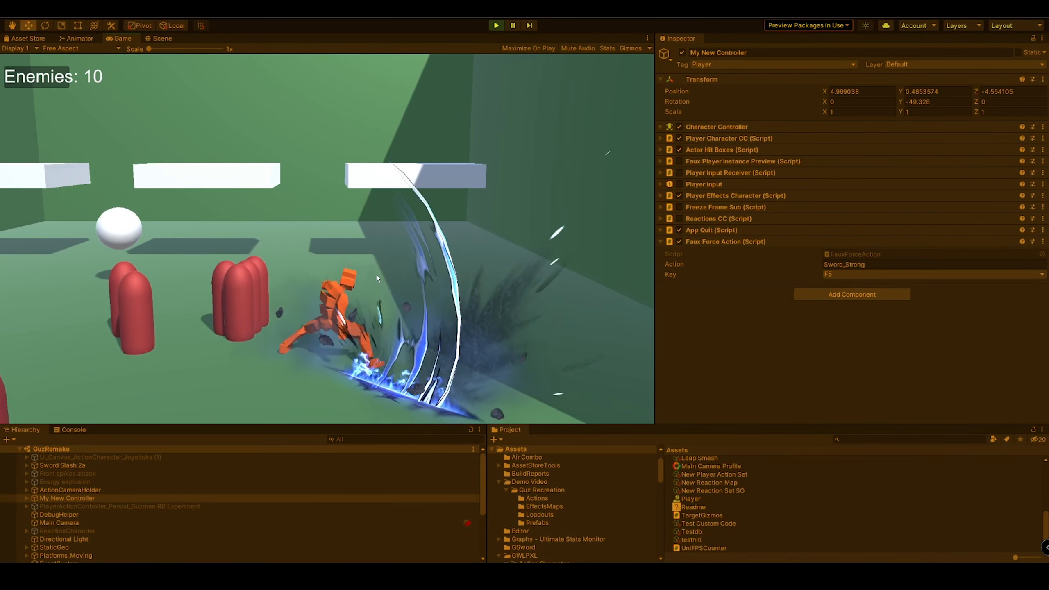
pyautogui.press('F5')
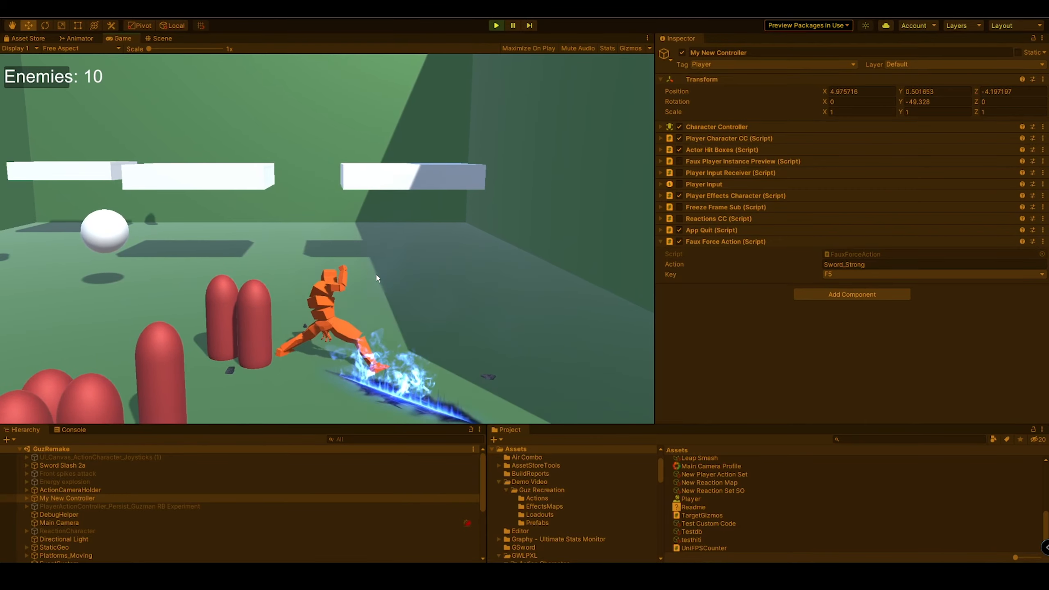
pyautogui.press('s')
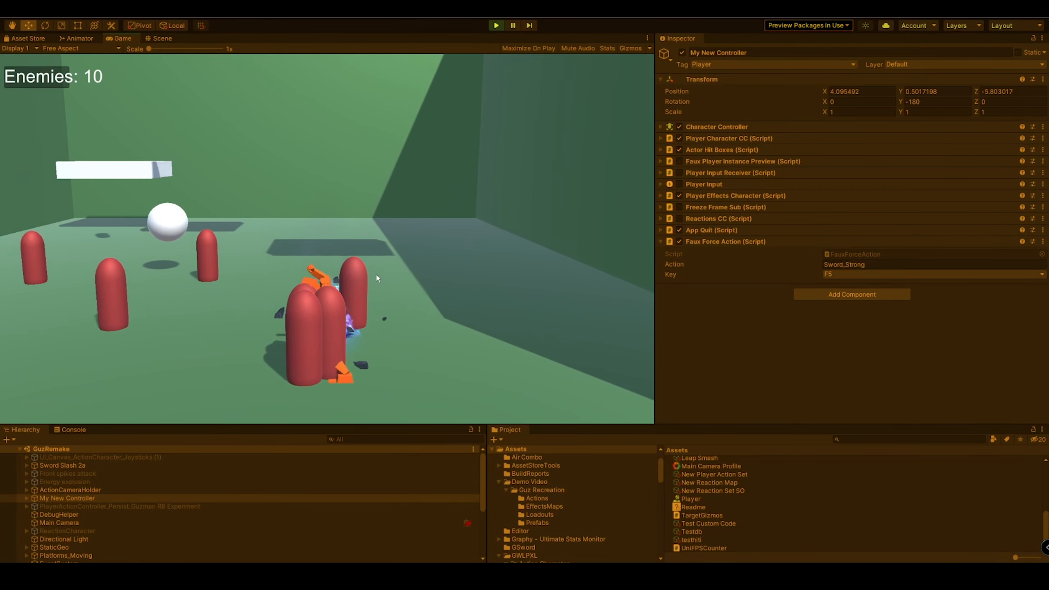
pyautogui.press('w')
pyautogui.press('a')
pyautogui.press('F5')
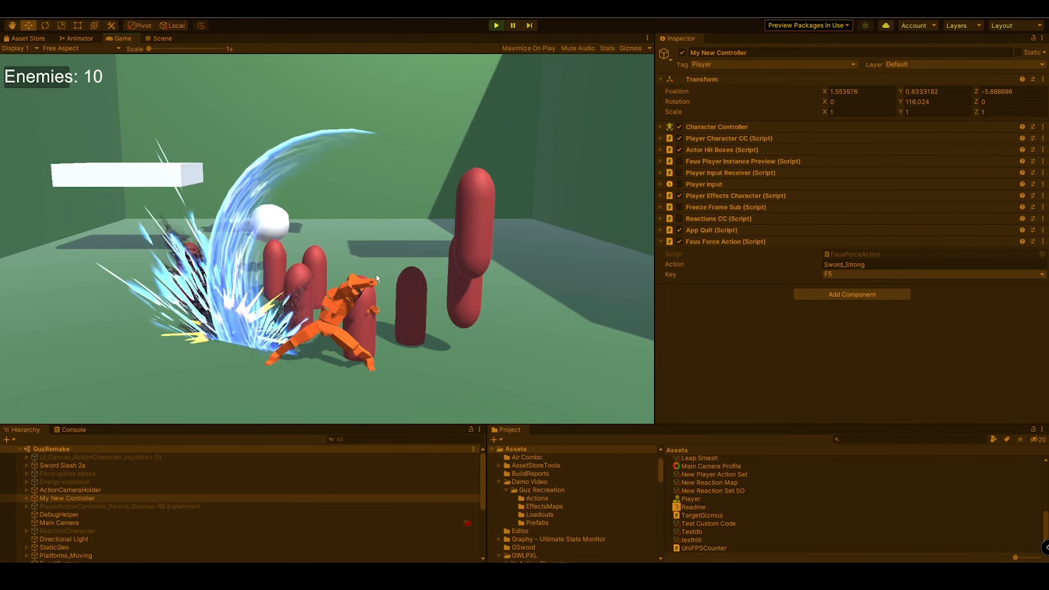
pyautogui.press('s')
pyautogui.press('F5')
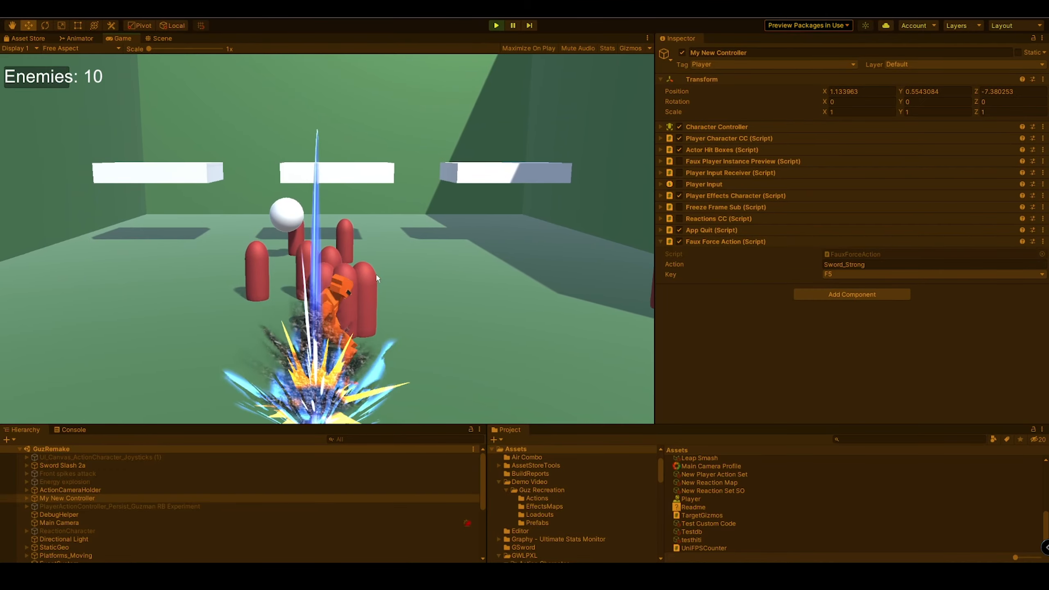
pyautogui.press('a')
pyautogui.press('d')
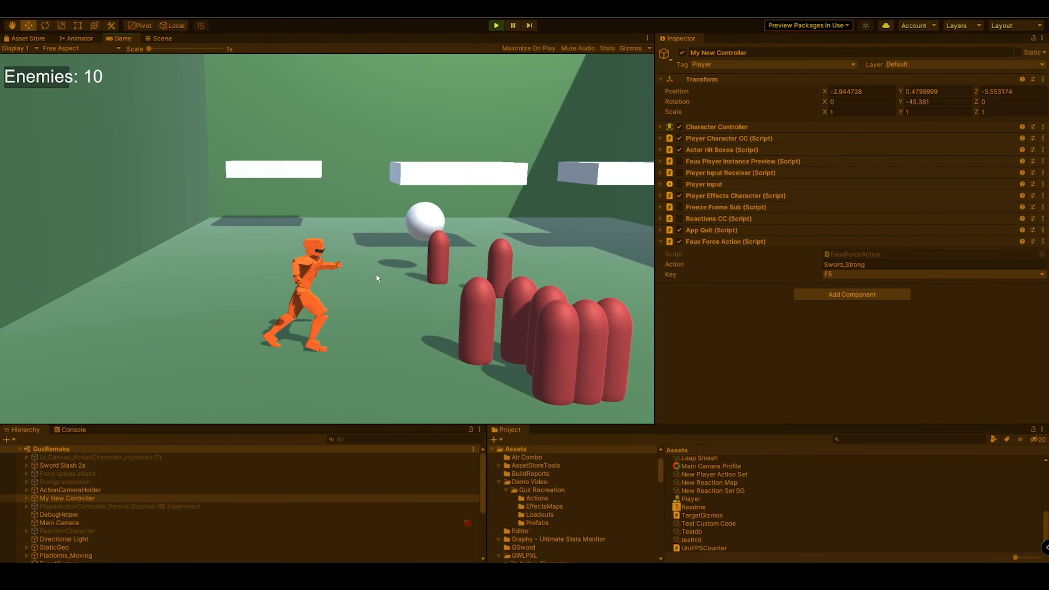
pyautogui.press('F5')
pyautogui.press('F5')
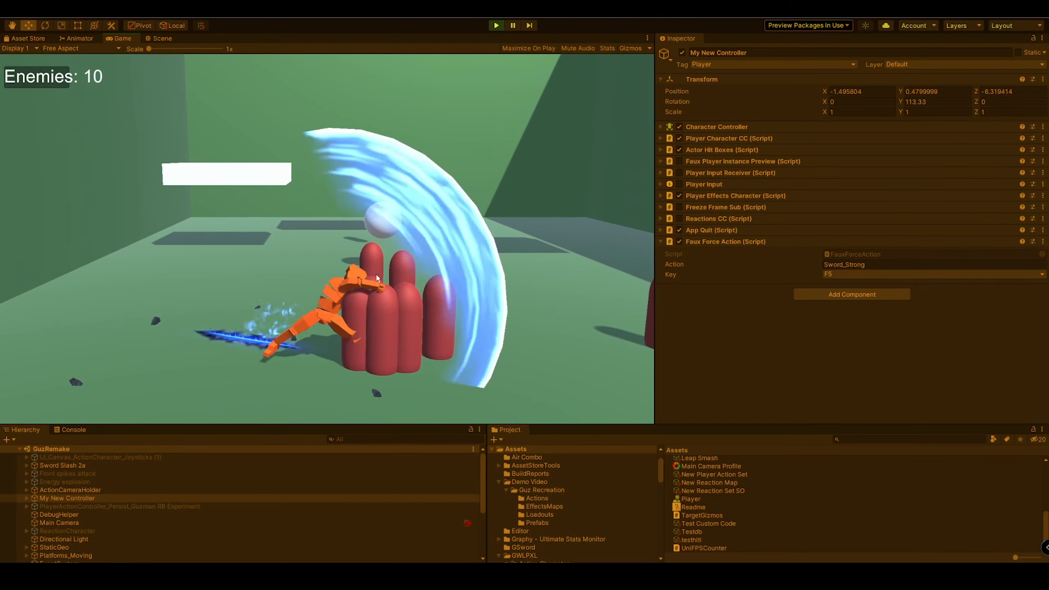
pyautogui.press('d')
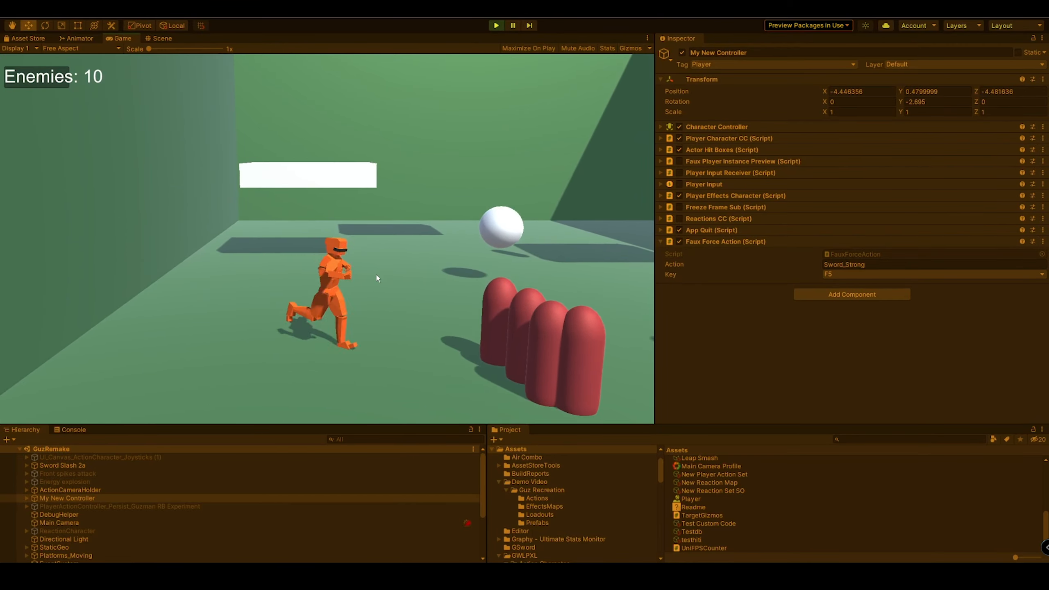
pyautogui.press('F5')
pyautogui.press('F5')
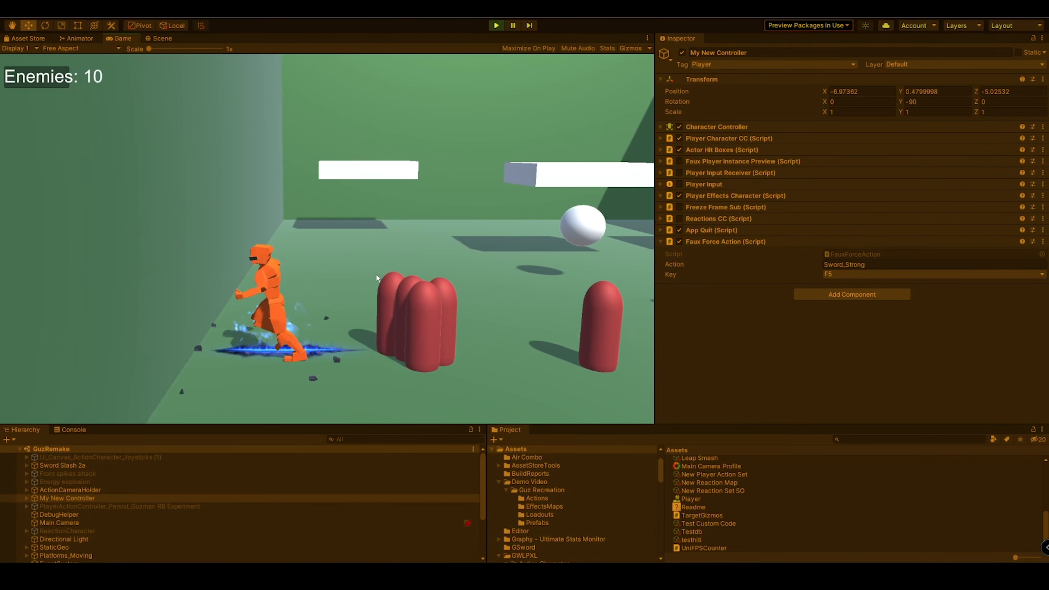
pyautogui.press('F5')
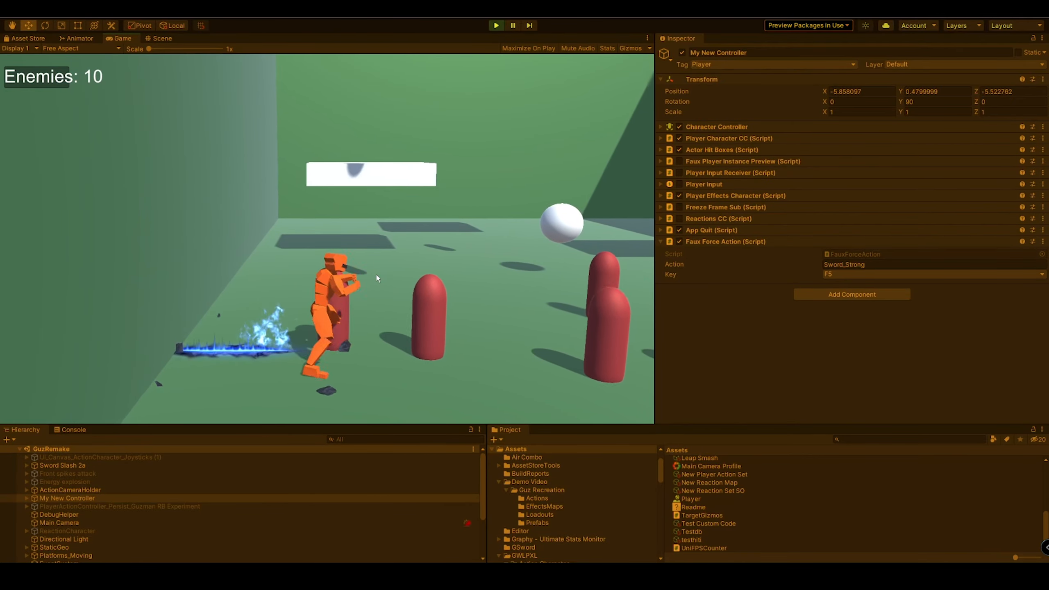
pyautogui.press('F5')
pyautogui.press('F5')
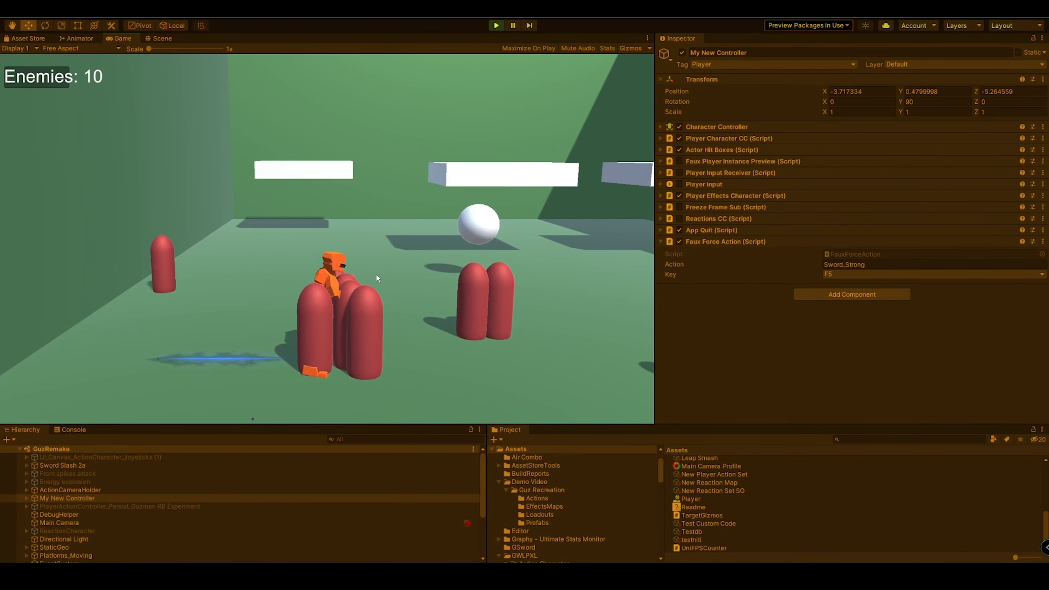
pyautogui.press('F5')
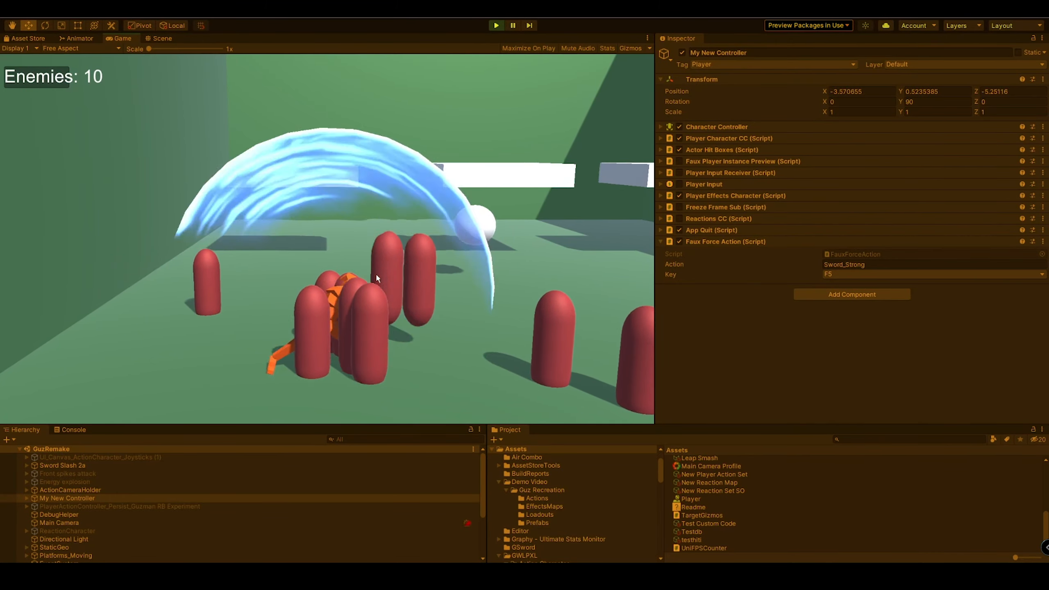
pyautogui.click(496, 26)
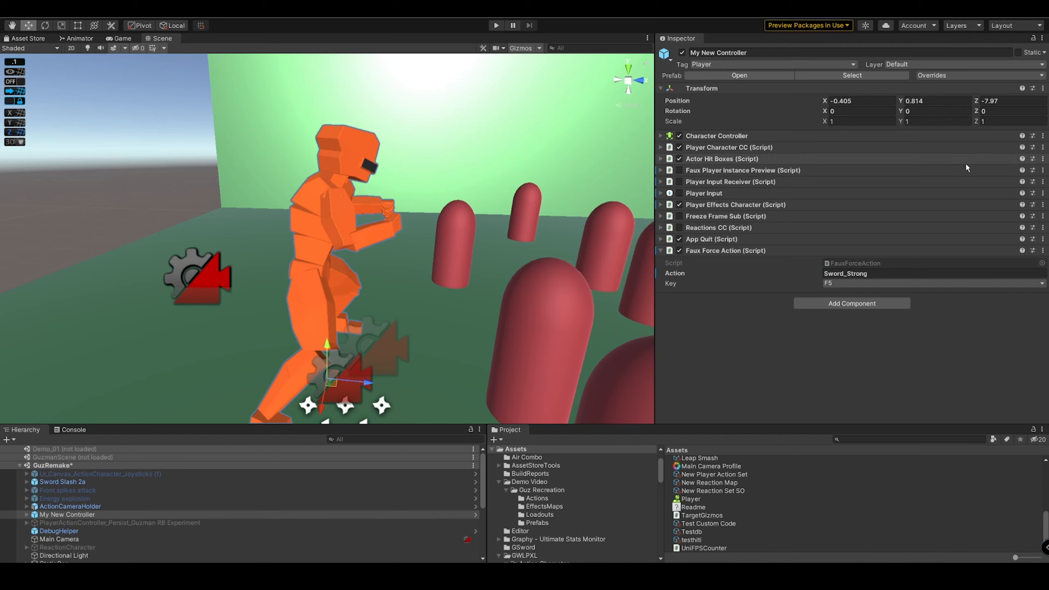
# Step: Show the hit-giver hit boxes in My New Controller's Actor Hit Boxes component and locate the RightHand collider's object in the hierarchy
pyautogui.click(741, 160)
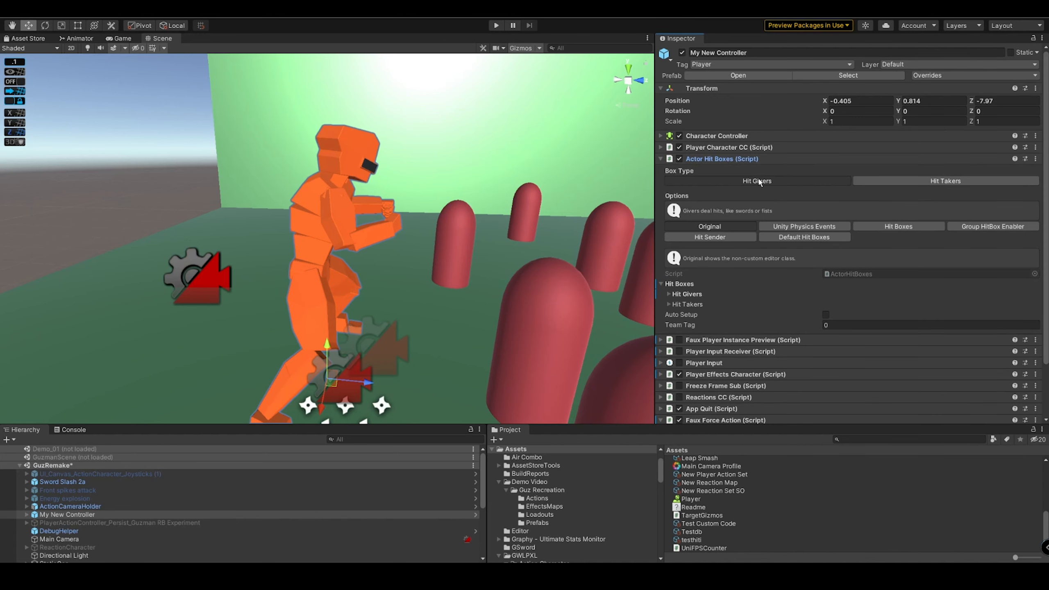
pyautogui.click(898, 227)
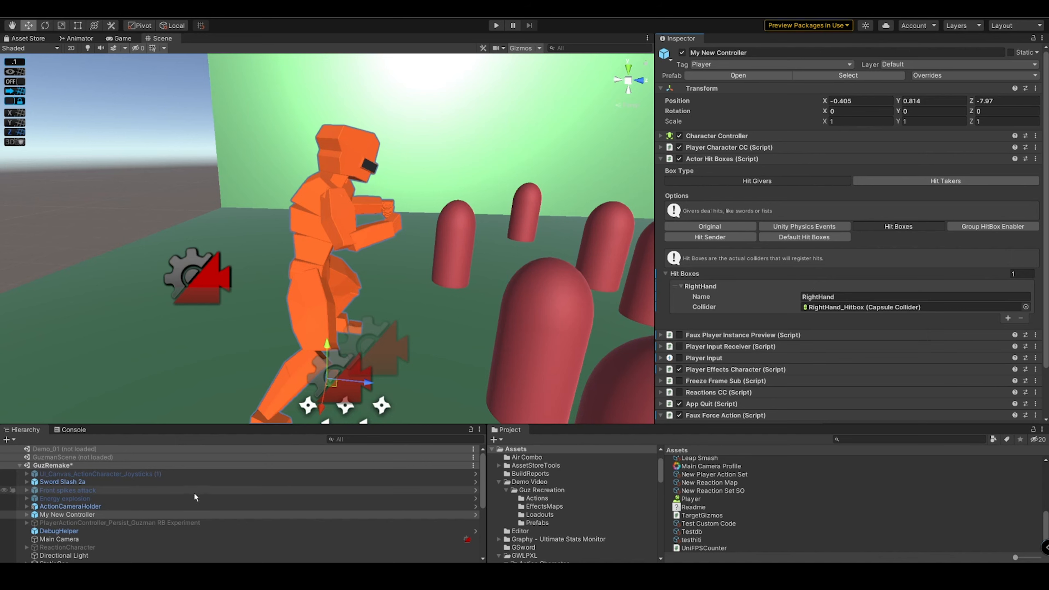
pyautogui.moveTo(224, 425); pyautogui.dragTo(257, 306)
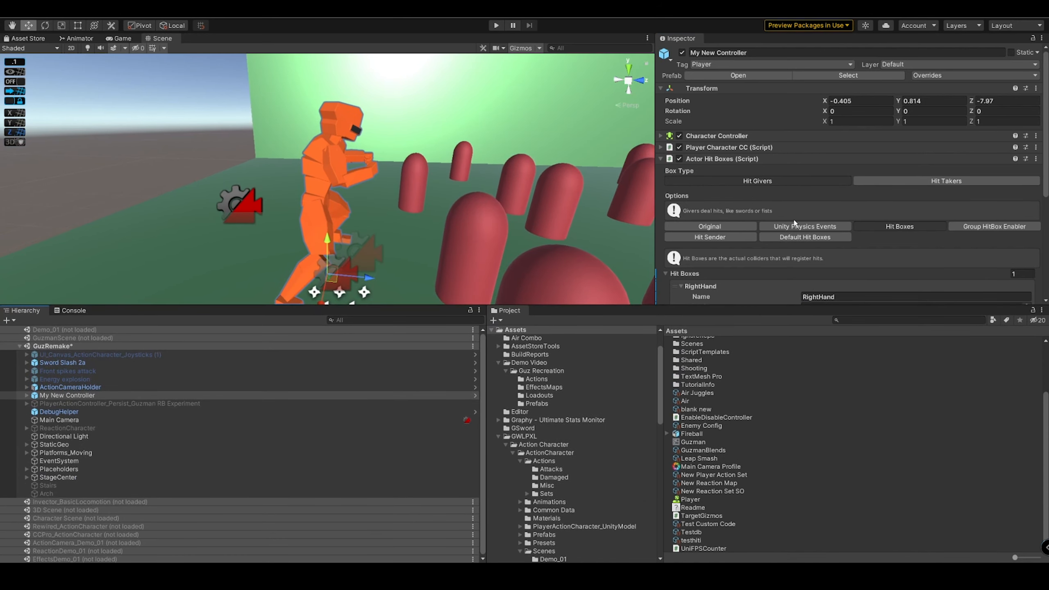
pyautogui.scroll(-3, 796, 225)
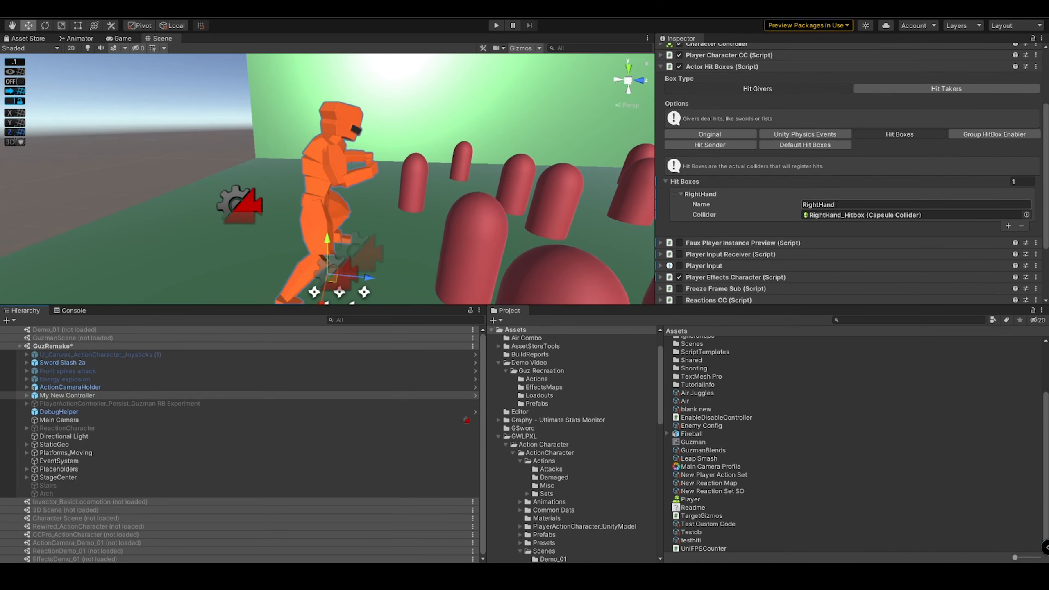
pyautogui.click(27, 396)
pyautogui.click(34, 411)
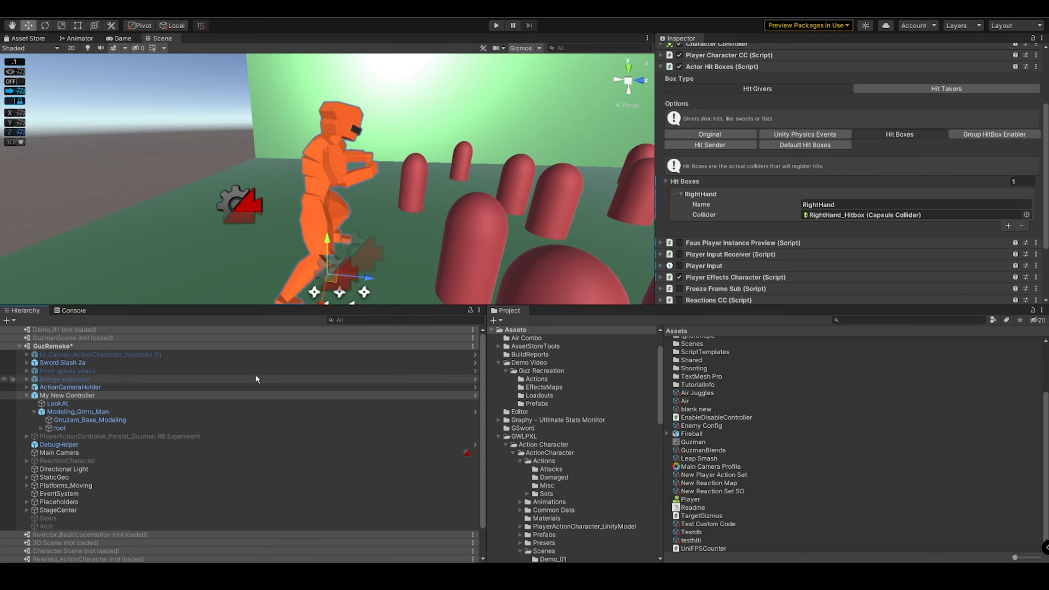
pyautogui.click(843, 215)
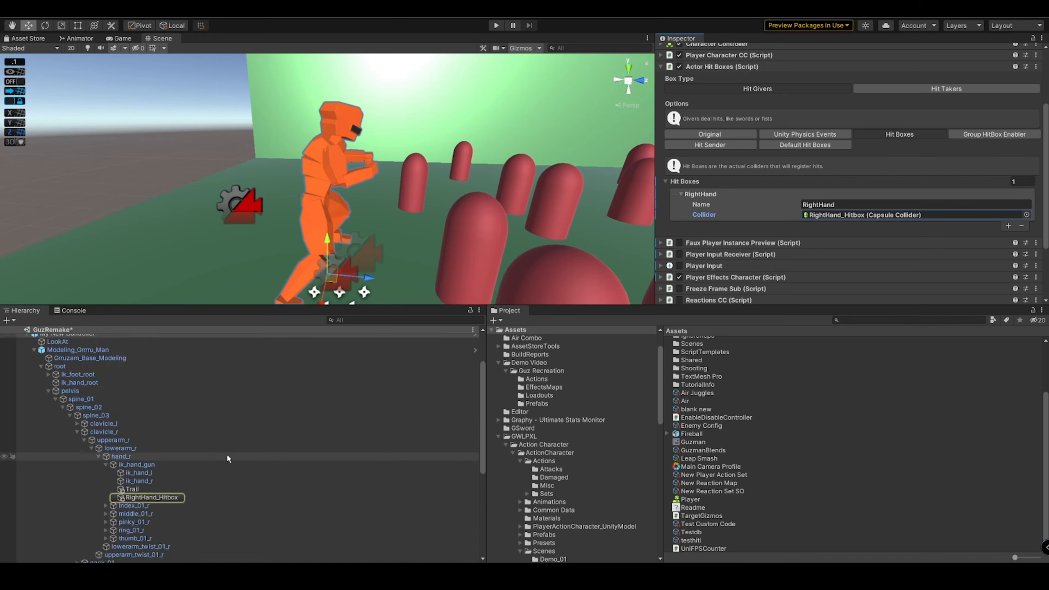
# Step: Select RightHand_Hitbox and examine its capsule collider settings and extent around the character's right hand
pyautogui.click(182, 466)
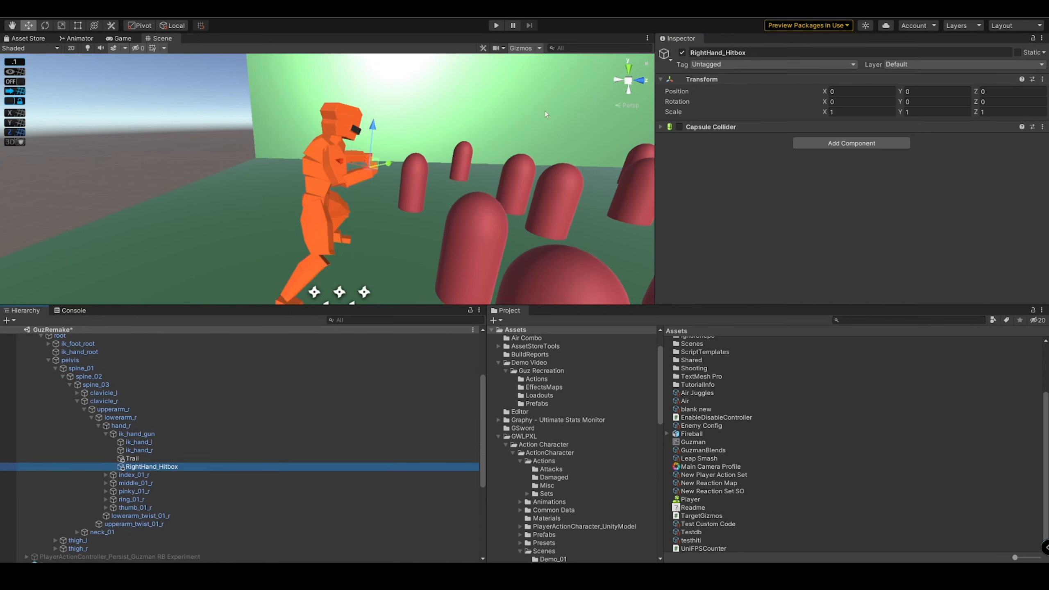
pyautogui.click(710, 127)
pyautogui.scroll(5, 336, 178)
pyautogui.scroll(-3, 336, 178)
pyautogui.scroll(3, 421, 198)
pyautogui.keyDown('alt'); pyautogui.moveTo(420, 198); pyautogui.dragTo(287, 225); pyautogui.keyUp('alt')
pyautogui.moveTo(287, 225); pyautogui.dragTo(259, 240, button='middle')
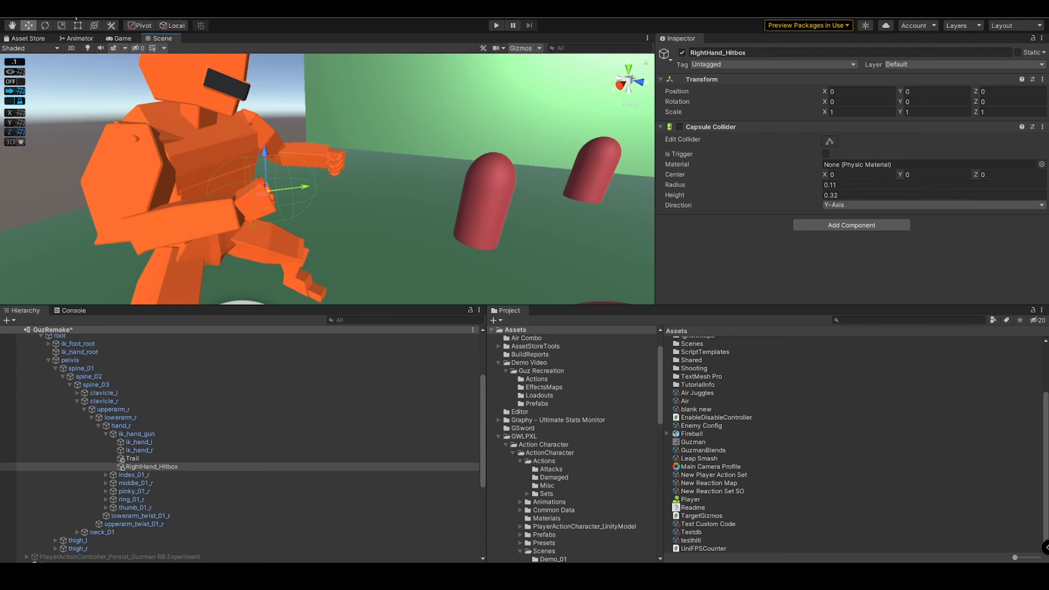
pyautogui.click(76, 17)
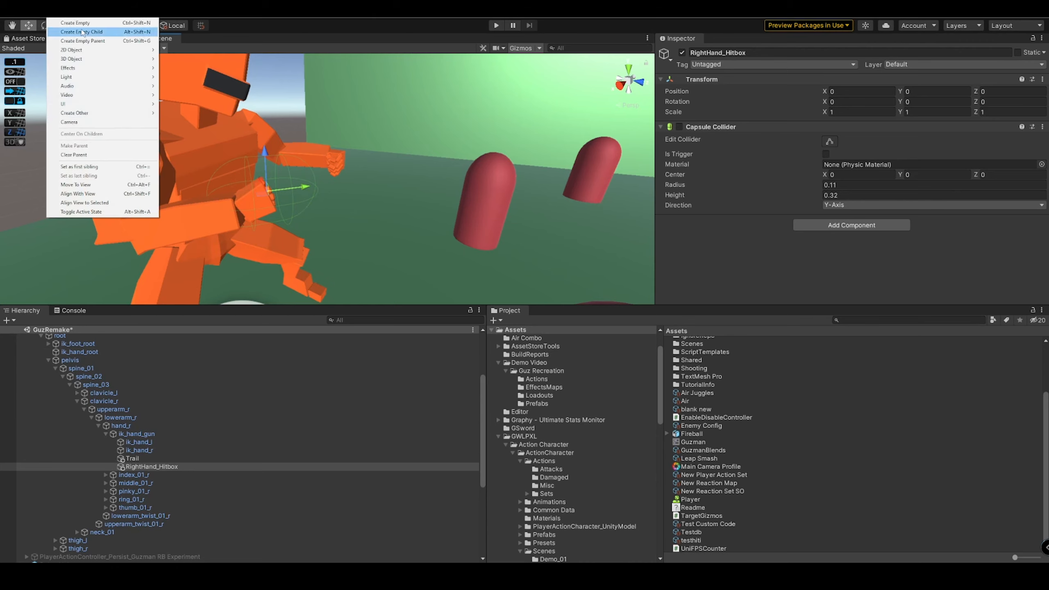
pyautogui.click(82, 32)
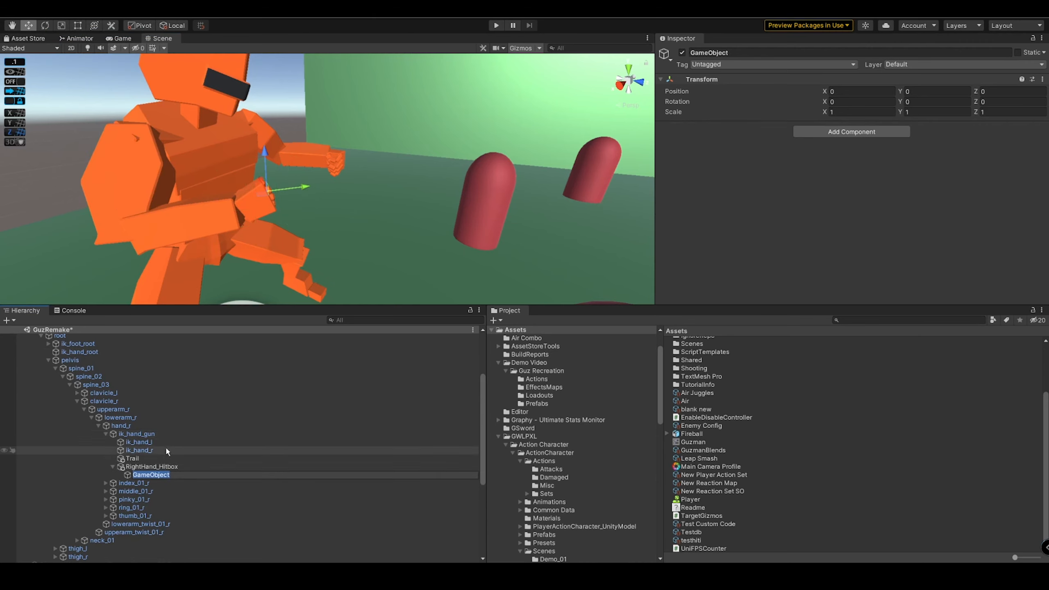
pyautogui.write('RightHand_Extender')
pyautogui.press('Return')
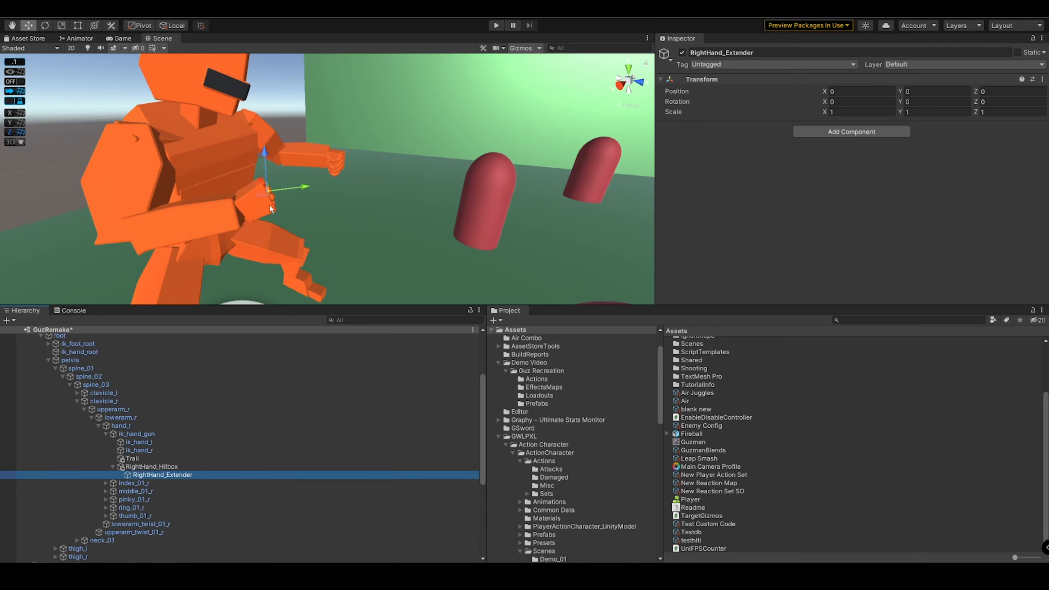
pyautogui.press('Delete')
pyautogui.click(182, 466)
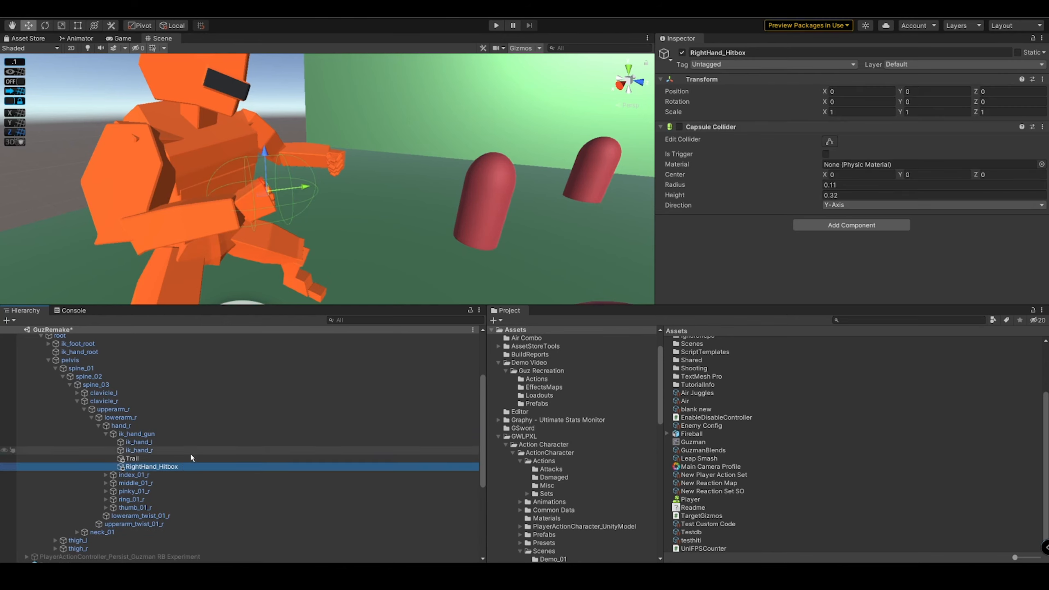
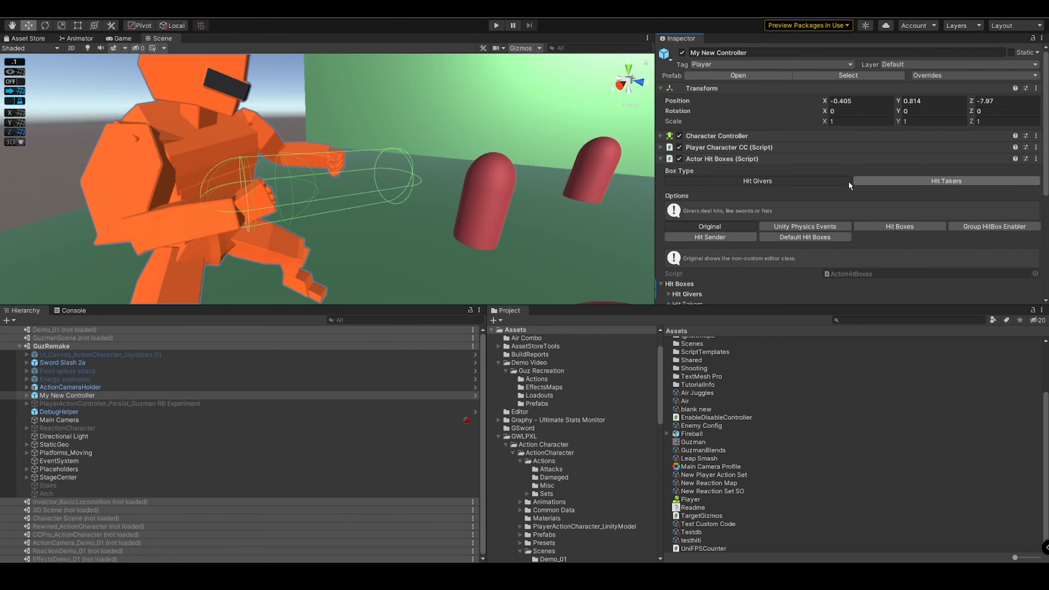
# Step: Add a second hit-giver hit box named RightHand_Large to My New Controller's Actor Hit Boxes component
pyautogui.click(900, 226)
pyautogui.scroll(-5, 839, 203)
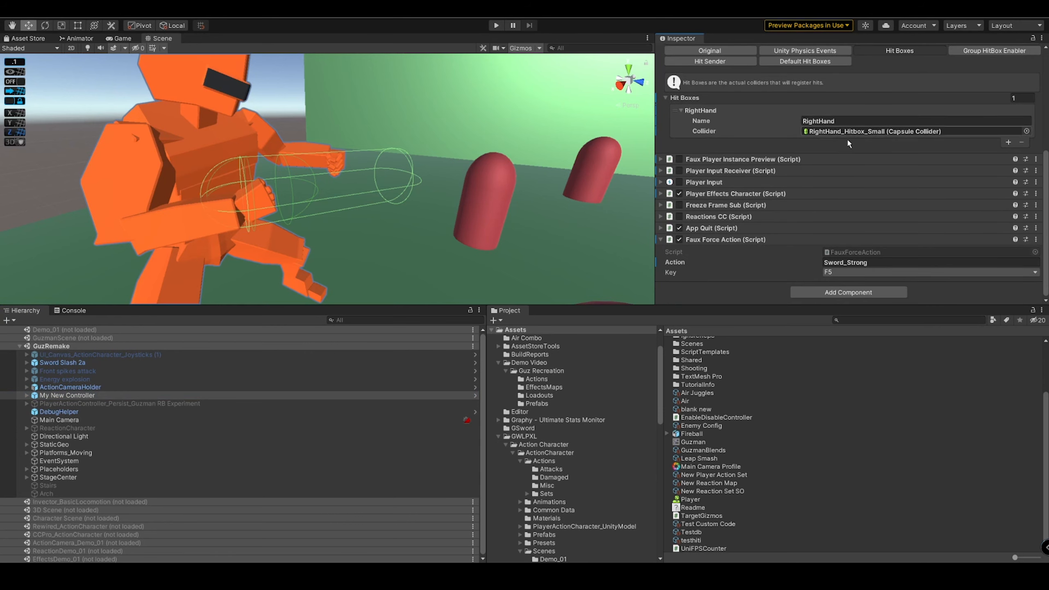
pyautogui.click(1008, 143)
pyautogui.click(867, 152)
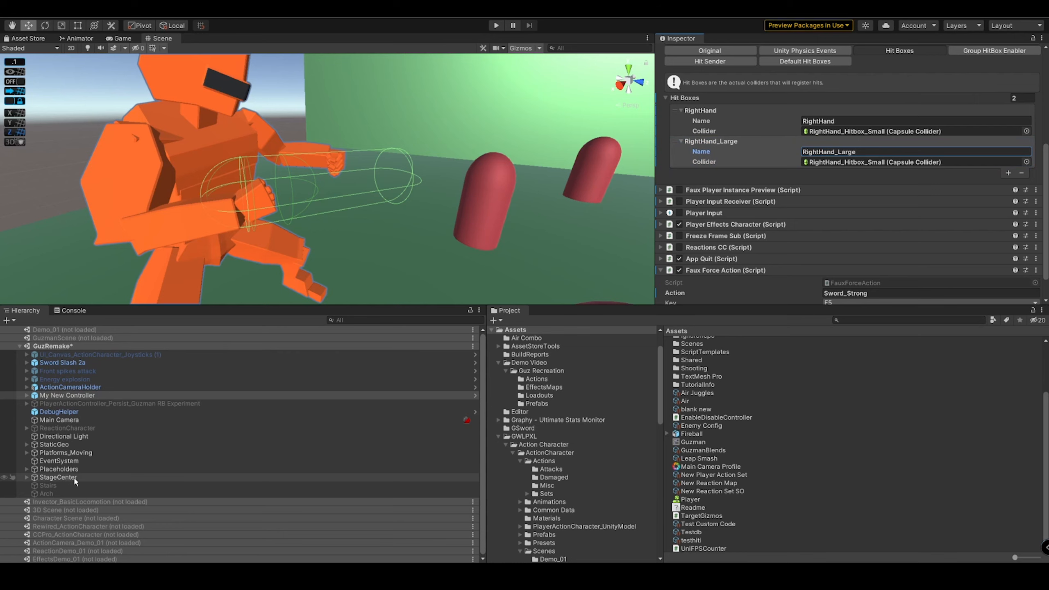
# Step: Assign the RightHand_Hitbox_Large object under ik_hand_gun as the collider of the RightHand_Large hit box
pyautogui.keyDown('alt'); pyautogui.click(27, 396); pyautogui.keyUp('alt')
pyautogui.scroll(-5, 124, 454)
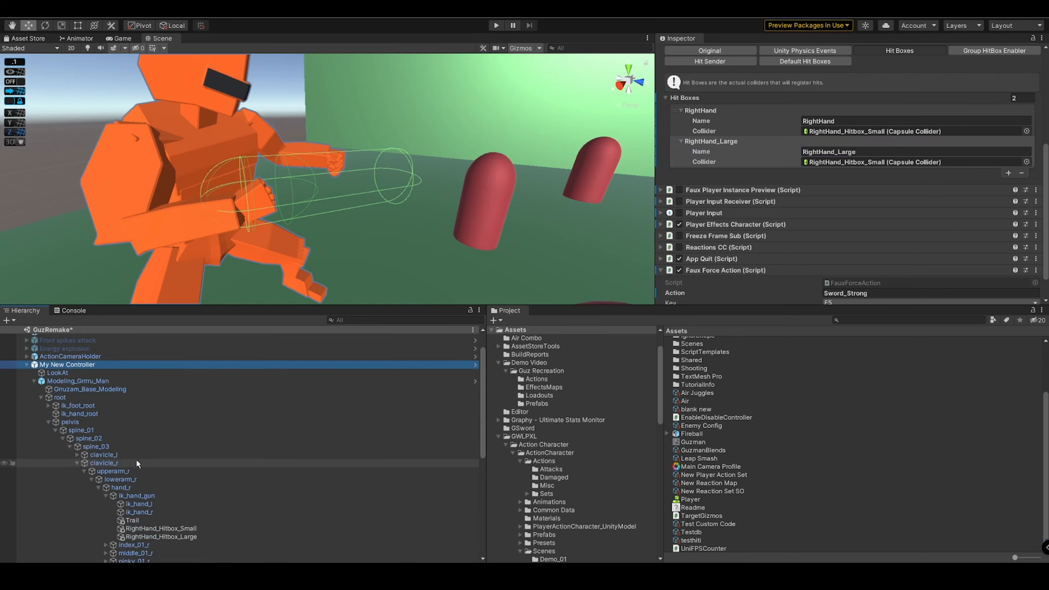
pyautogui.click(171, 507)
pyautogui.moveTo(171, 510); pyautogui.dragTo(866, 166)
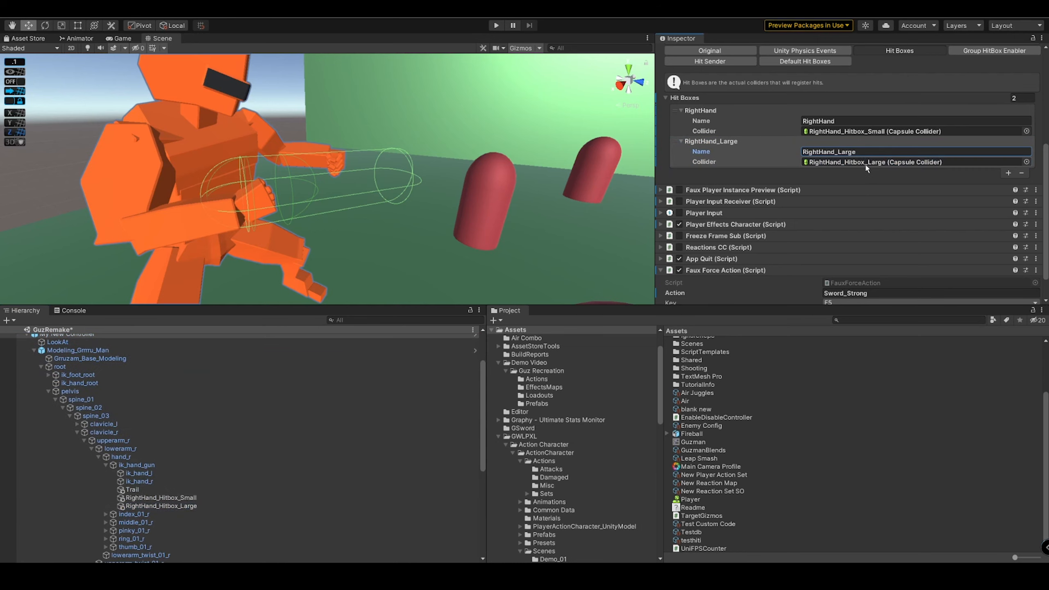
# Step: Select the Sword_Strong state in the animator and locate its motion clip Attack_3Combo_2_Inplace in the project
pyautogui.scroll(4, 860, 188)
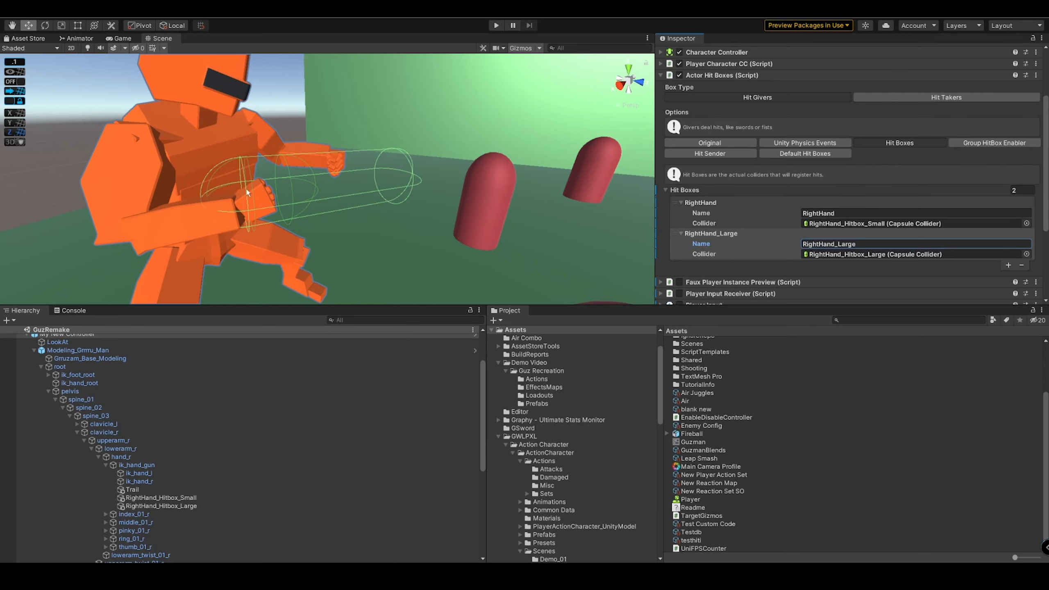
pyautogui.click(122, 40)
pyautogui.click(78, 38)
pyautogui.click(375, 216)
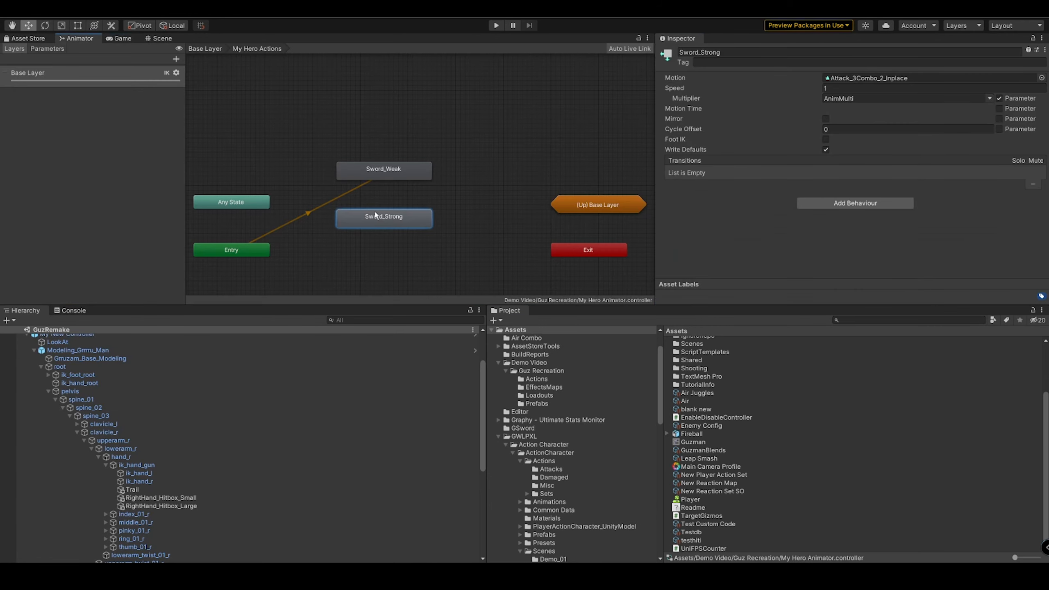
pyautogui.click(869, 79)
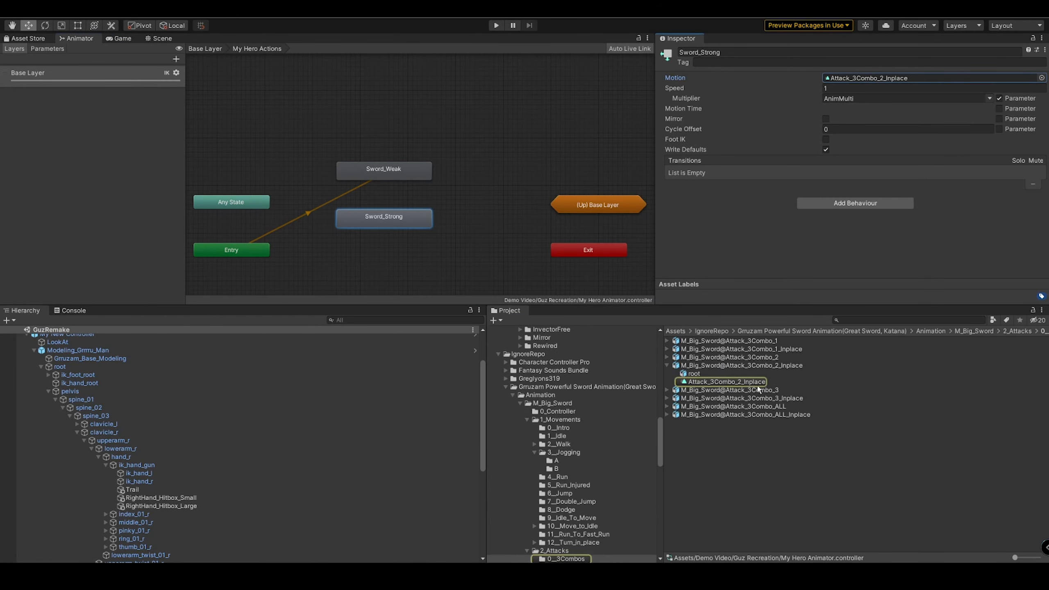
pyautogui.click(764, 381)
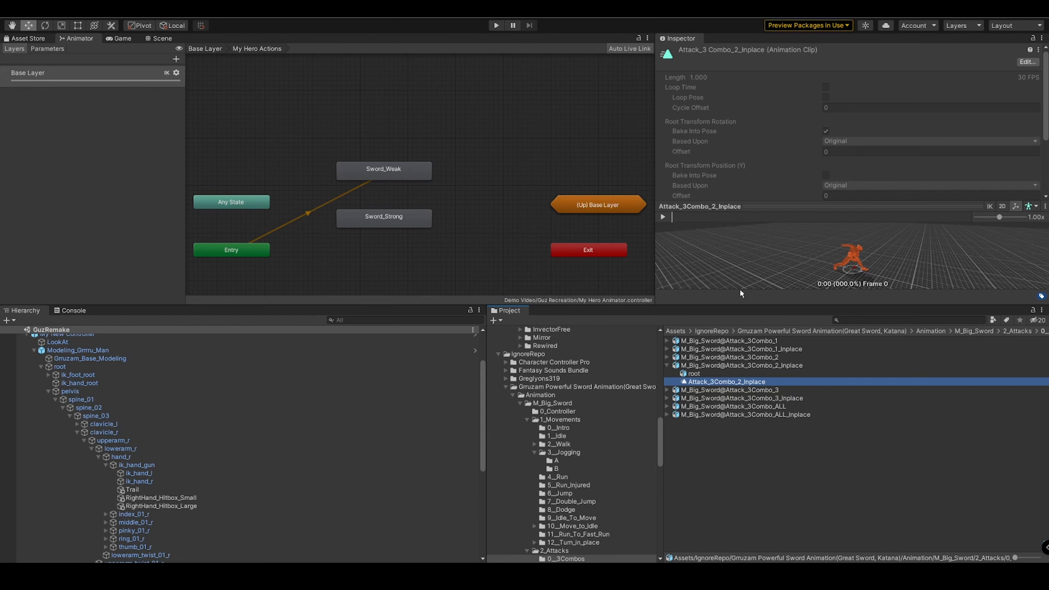
# Step: Open the import settings of M_Big_Sword@Attack_3Combo_2_Inplace and expand the clip's animation events
pyautogui.moveTo(746, 308); pyautogui.dragTo(737, 395)
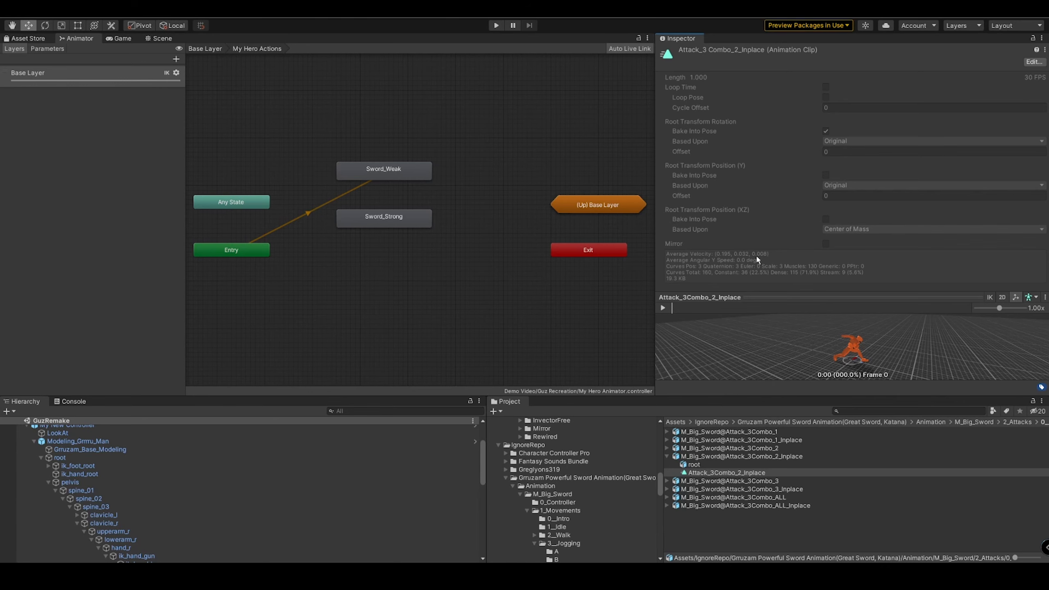
pyautogui.click(729, 456)
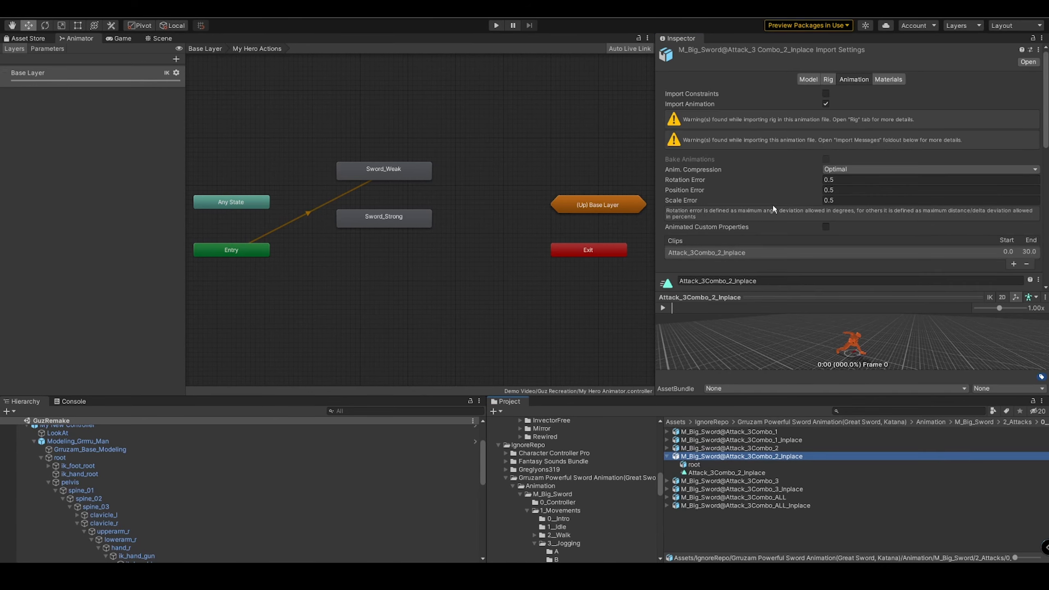
pyautogui.scroll(-15, 774, 209)
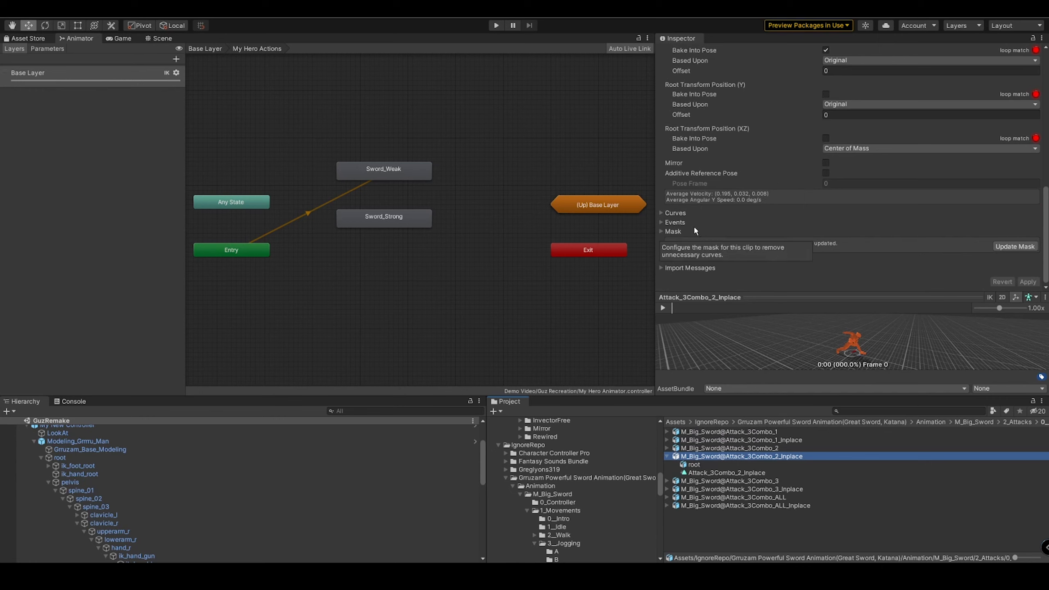
pyautogui.click(698, 224)
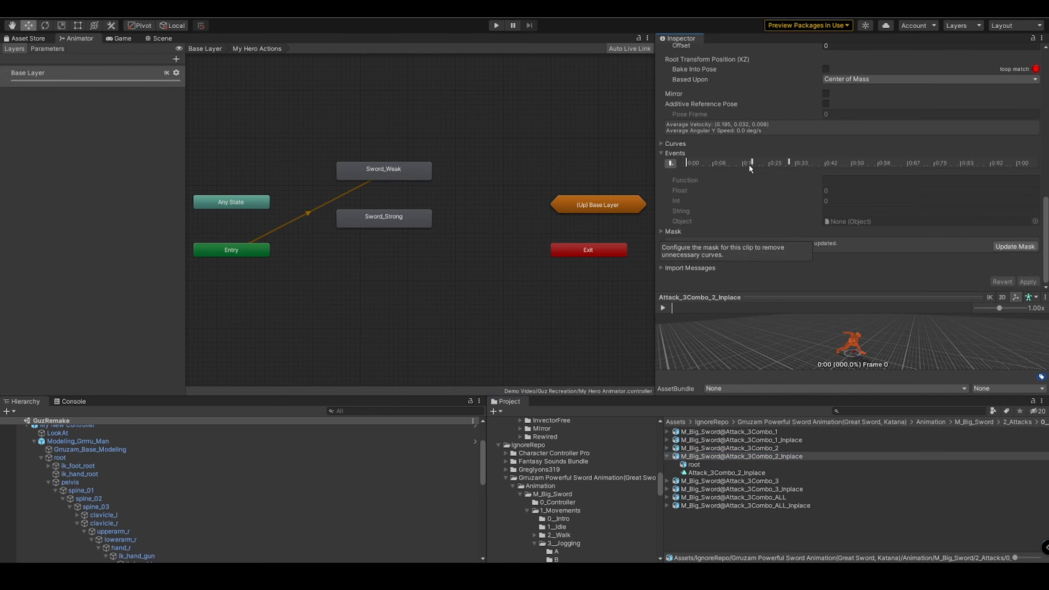
# Step: Set the string of the clip's EnableHitGiver event to RightHand_Large and apply the import settings
pyautogui.click(751, 164)
pyautogui.click(894, 182)
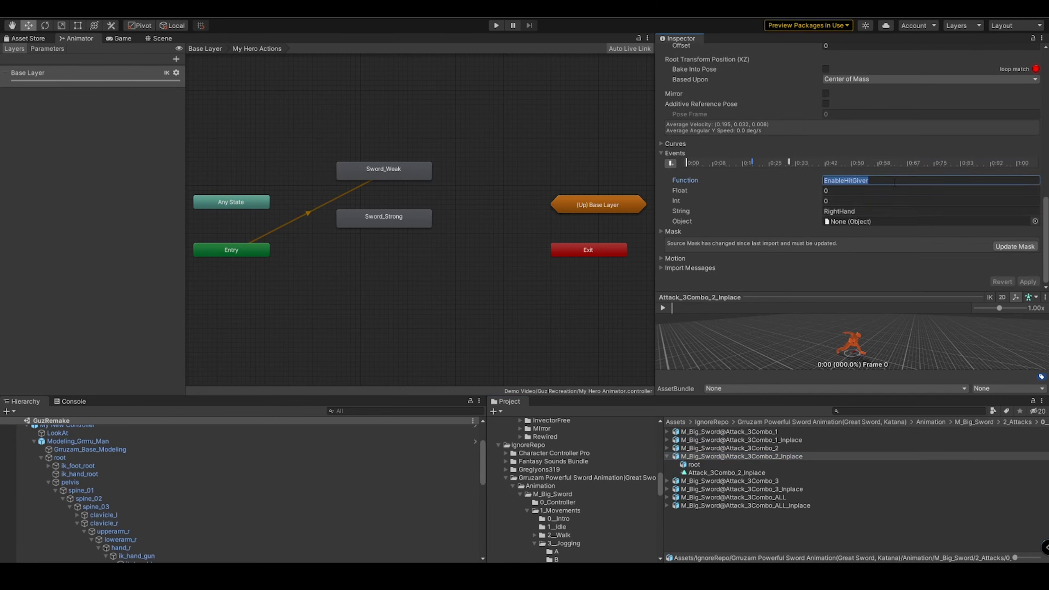
pyautogui.click(884, 212)
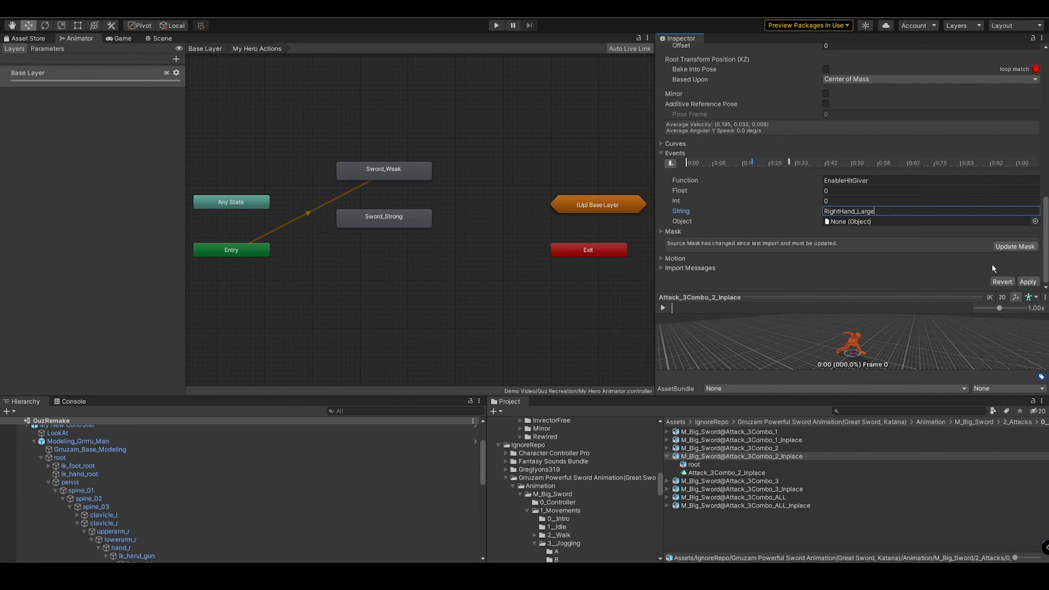
pyautogui.click(1029, 282)
# Step: Set the string of the clip's DisableHitGiver event to RightHand_Large and apply the import settings
pyautogui.click(790, 163)
pyautogui.click(856, 200)
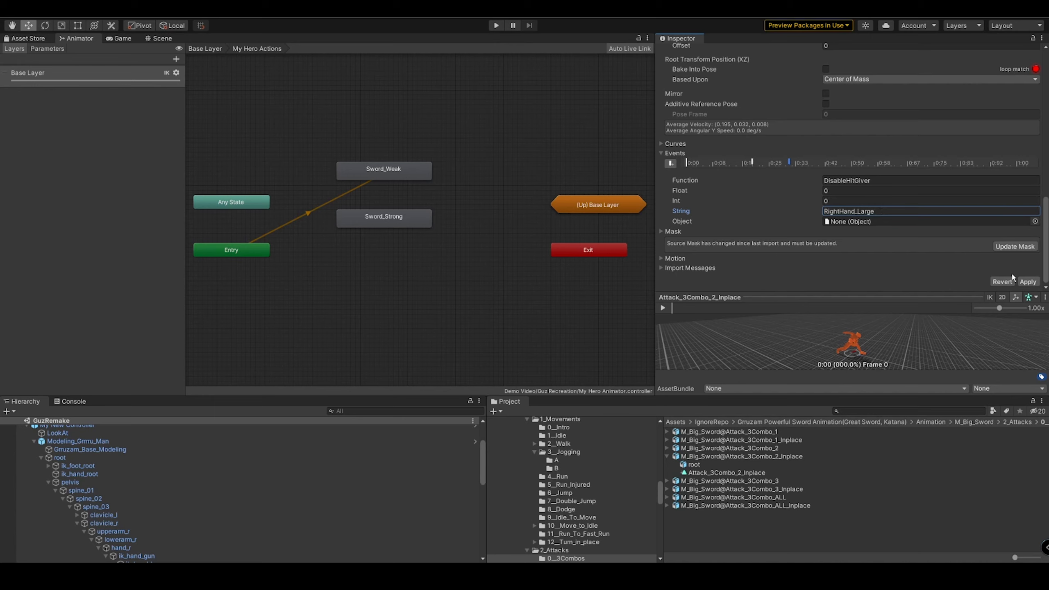
pyautogui.click(1031, 282)
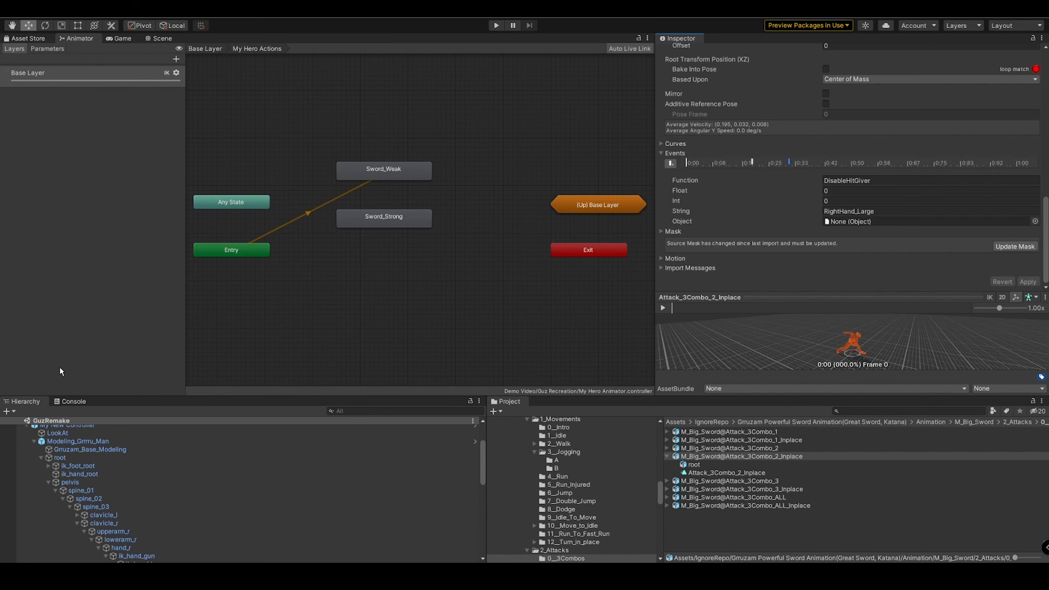
# Step: Select My New Controller and review the hit-giver hit boxes in its Actor Hit Boxes component
pyautogui.click(160, 38)
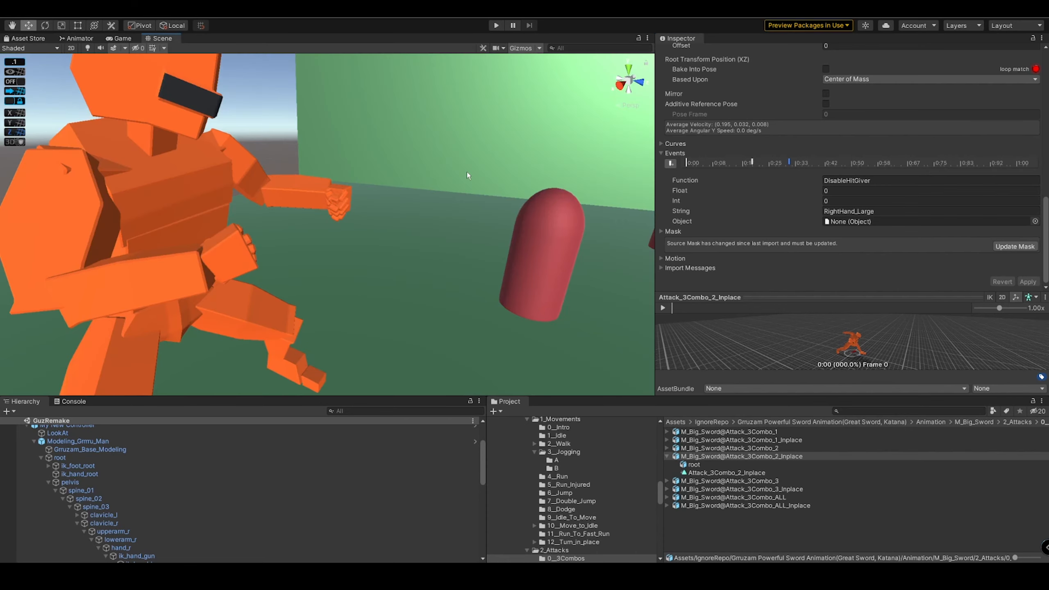
pyautogui.scroll(3, 138, 464)
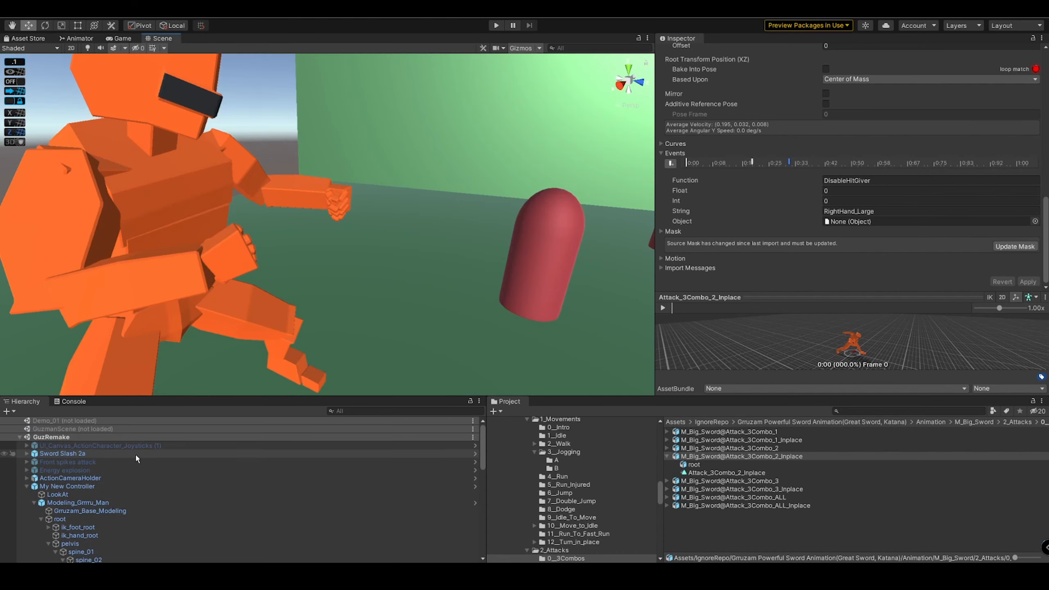
pyautogui.click(125, 486)
pyautogui.click(922, 92)
pyautogui.click(839, 92)
pyautogui.click(870, 138)
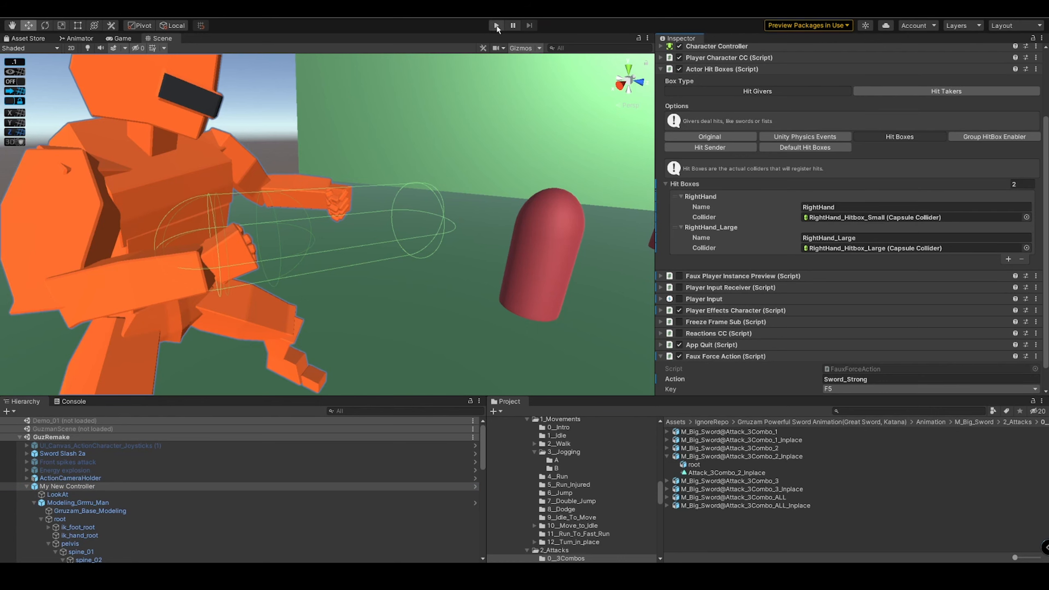
# Step: Enter play mode and trigger the Sword_Strong attack repeatedly near the enemies to test the new hit box
pyautogui.click(496, 26)
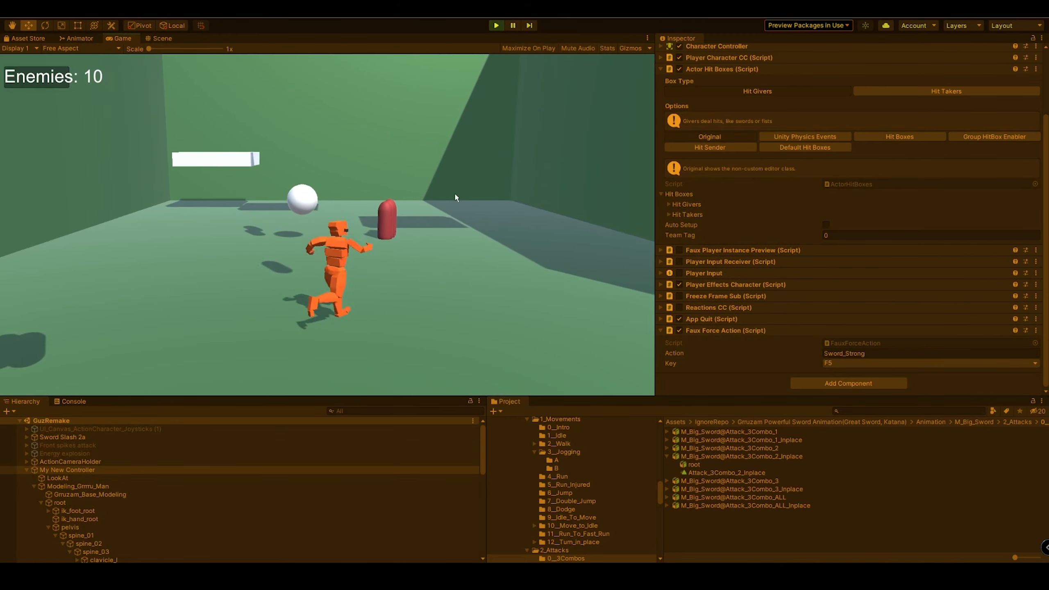
pyautogui.press('F5')
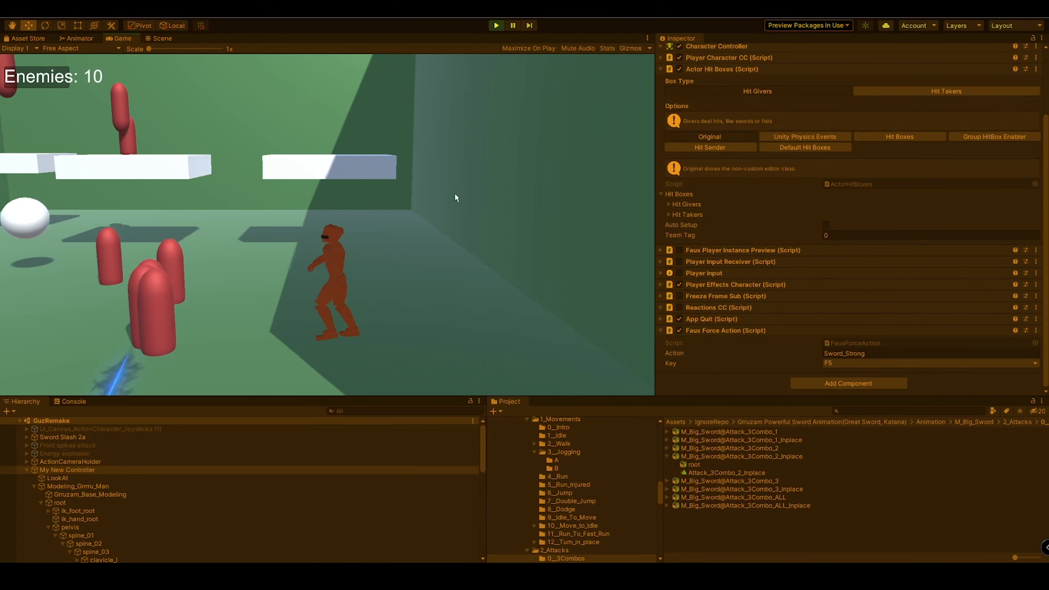
pyautogui.press('F5')
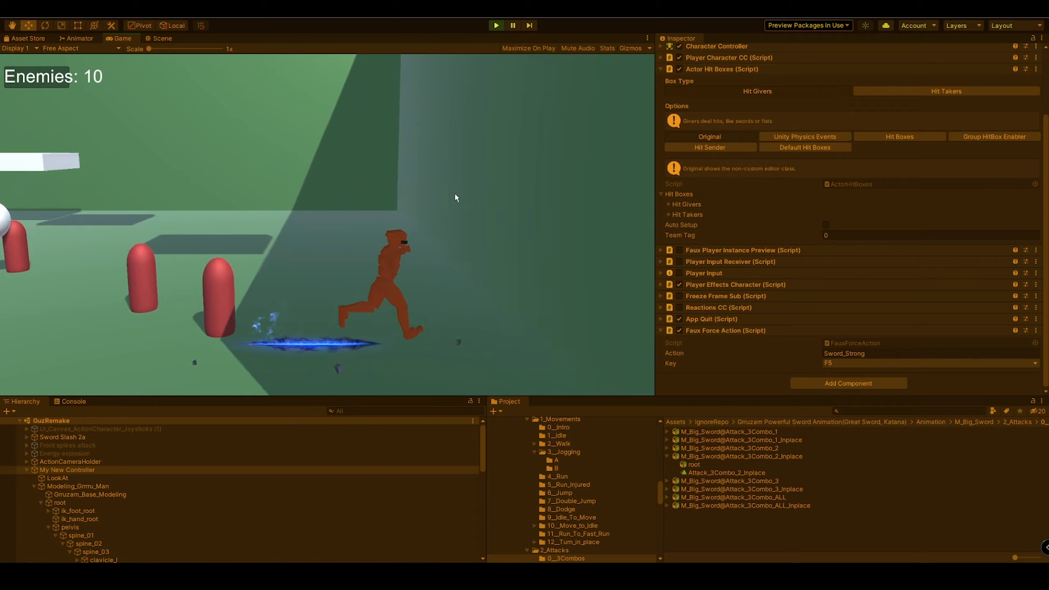
pyautogui.press('F5')
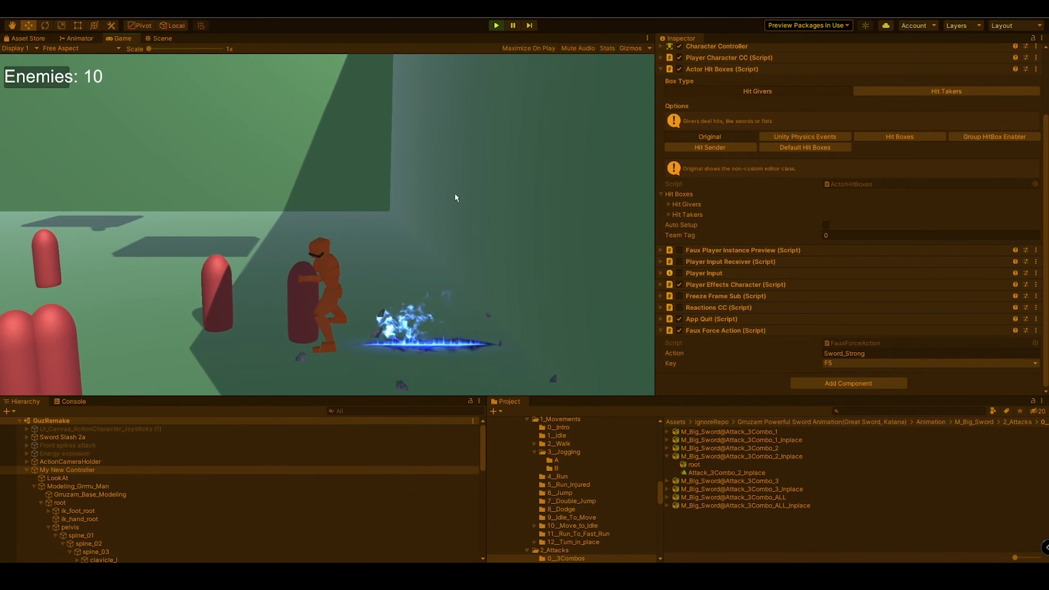
pyautogui.press('F5')
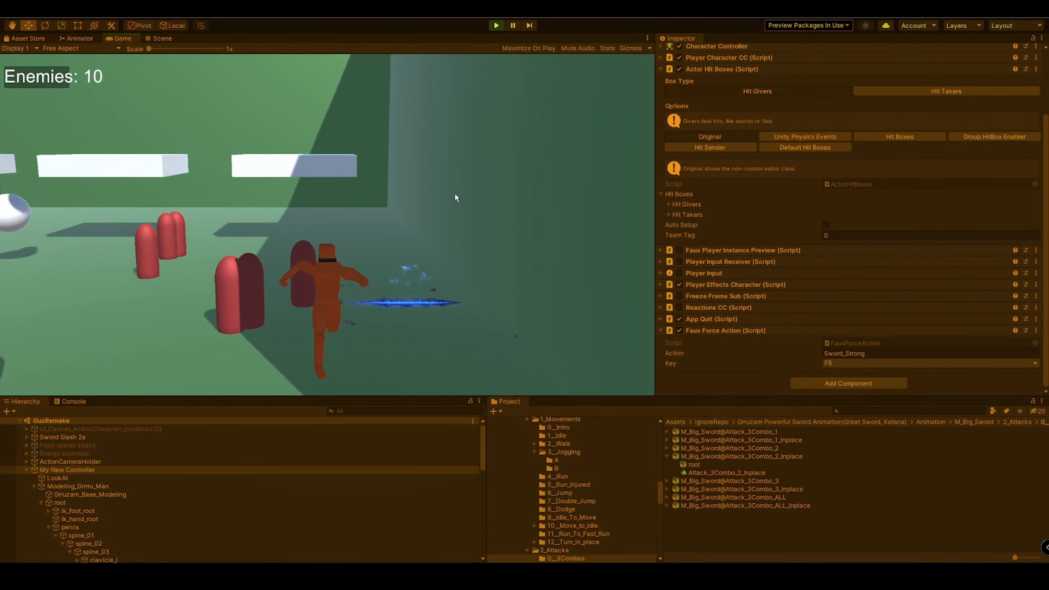
pyautogui.press('F5')
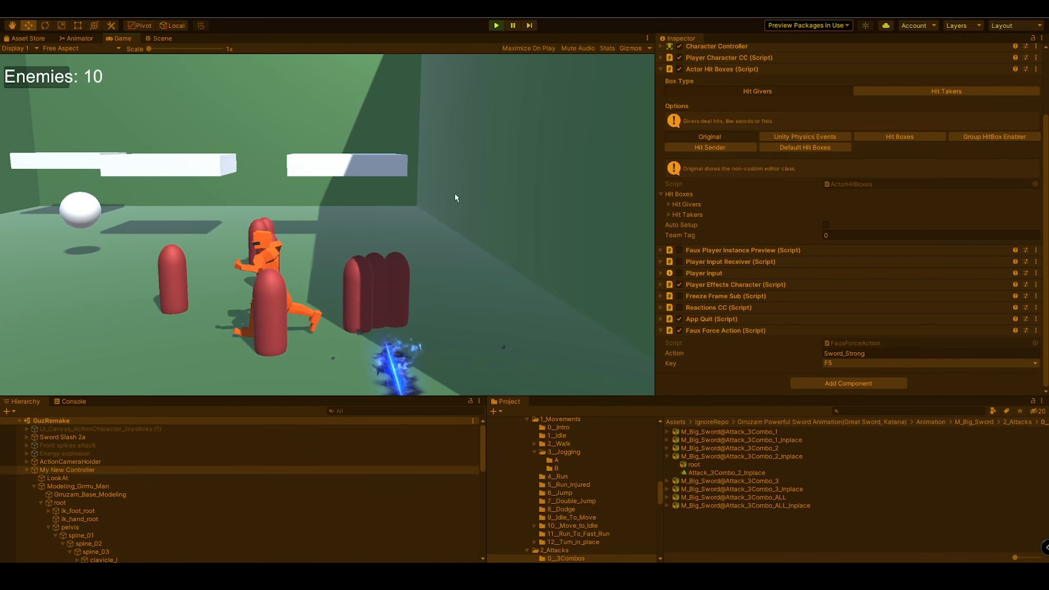
pyautogui.press('F5')
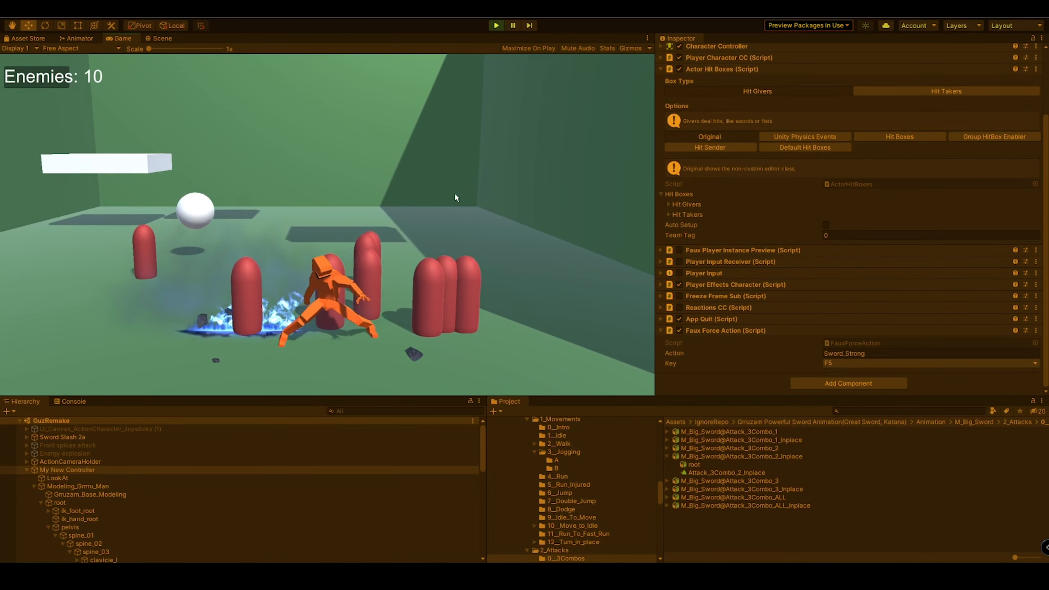
pyautogui.press('a')
pyautogui.press('F5')
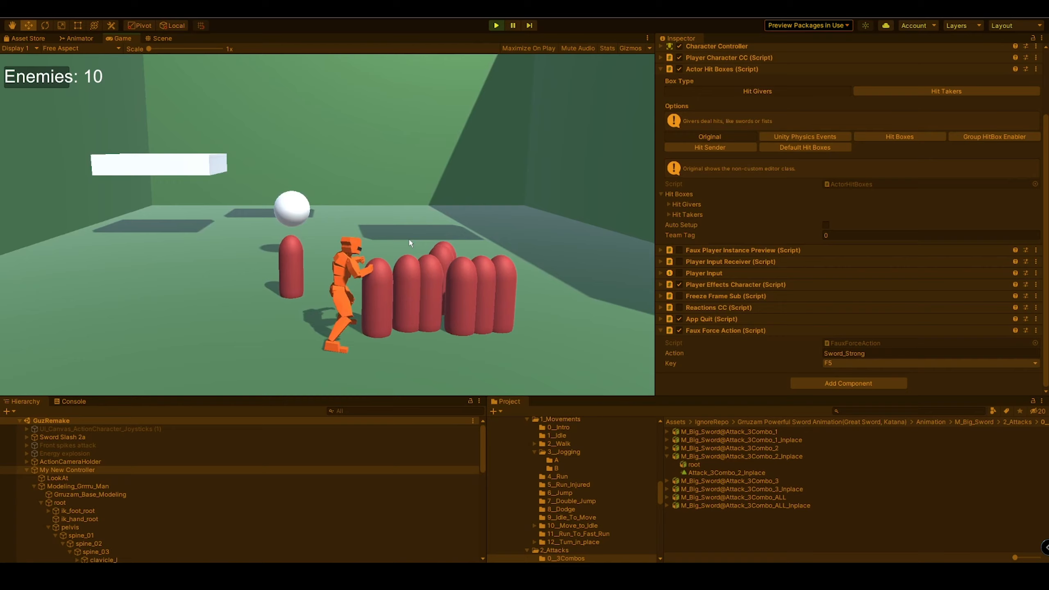
# Step: Select RightHand_Hitbox_Large during play, enable its capsule collider and frame it in the scene view
pyautogui.scroll(-10, 127, 480)
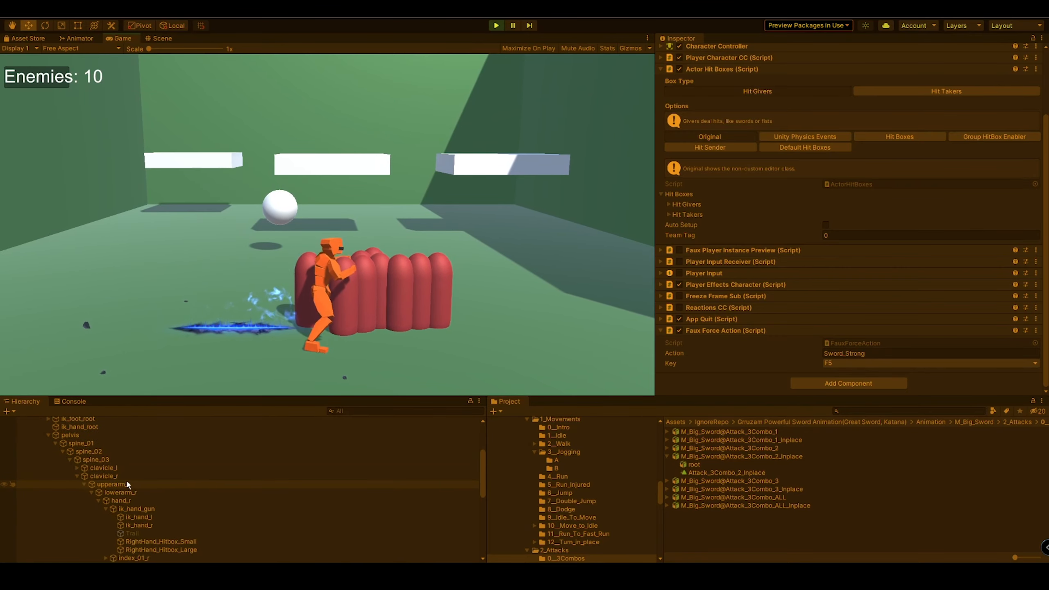
pyautogui.click(157, 488)
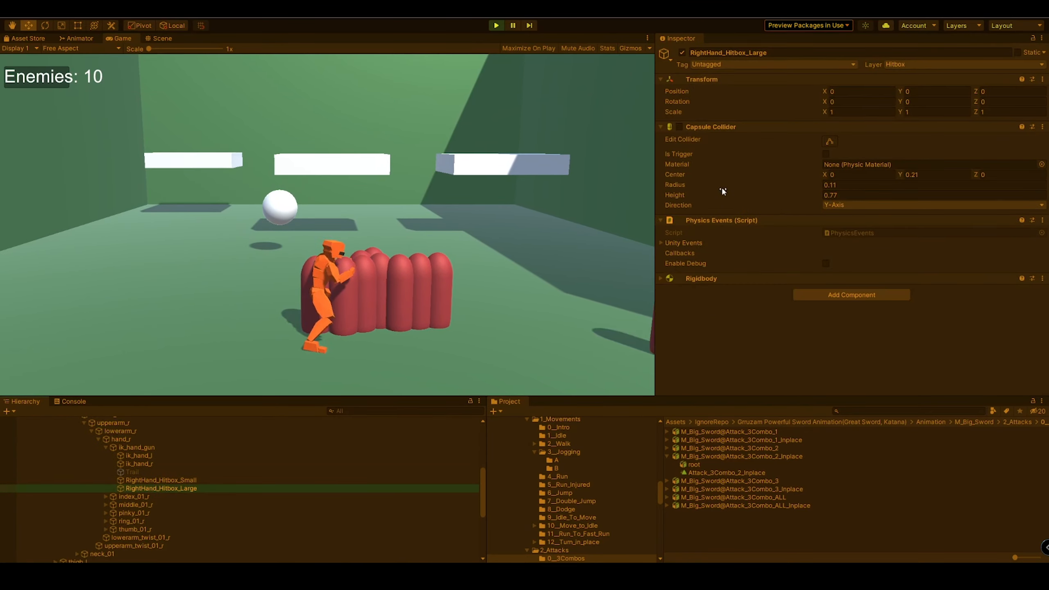
pyautogui.click(680, 127)
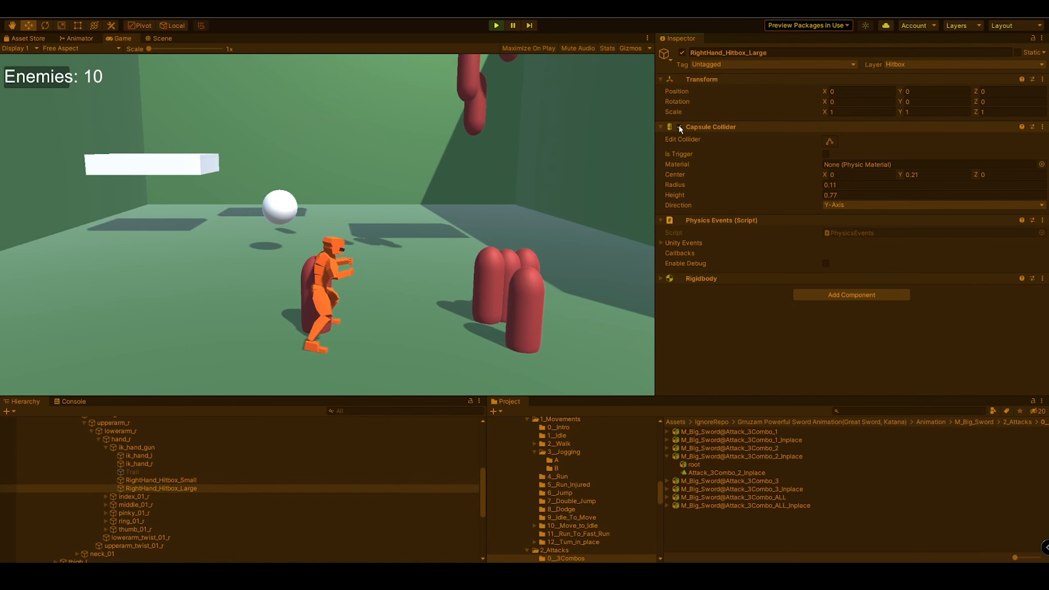
pyautogui.click(163, 38)
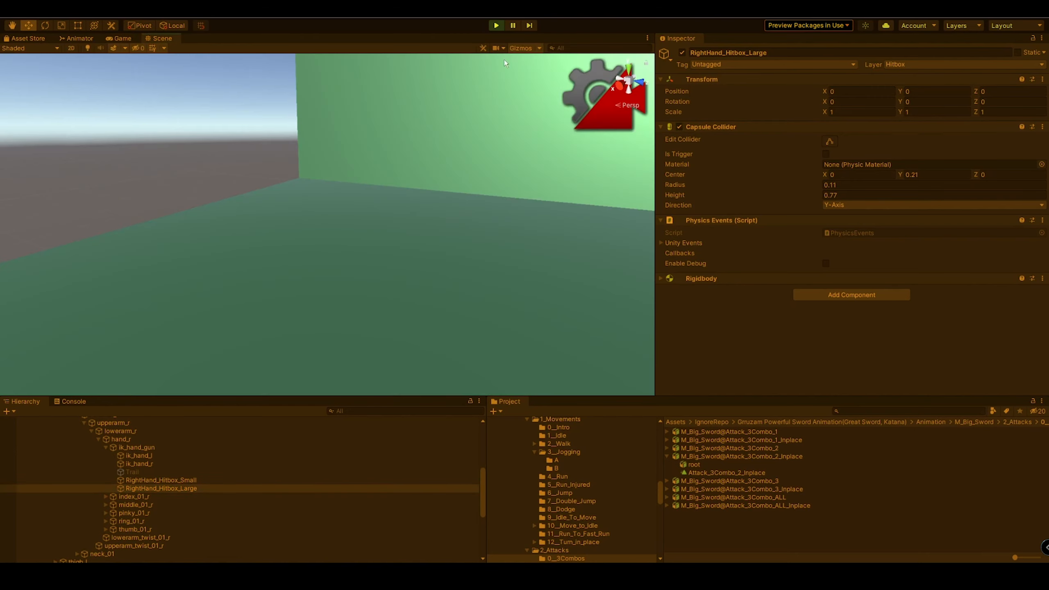
pyautogui.click(134, 40)
pyautogui.click(170, 39)
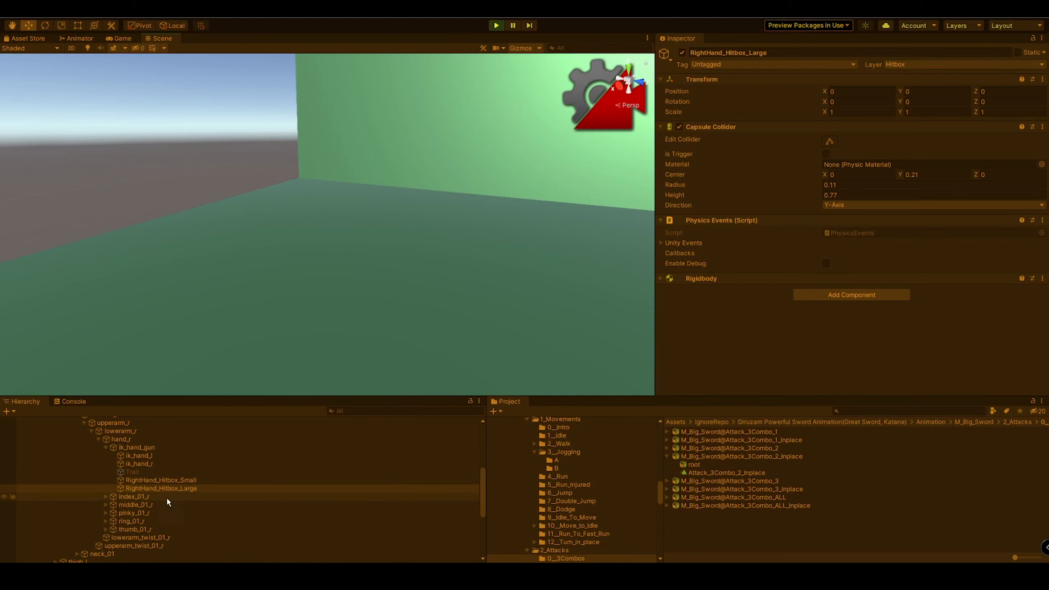
pyautogui.doubleClick(173, 489)
pyautogui.keyDown('alt'); pyautogui.moveTo(360, 234); pyautogui.dragTo(513, 264); pyautogui.keyUp('alt')
pyautogui.scroll(-3, 506, 262)
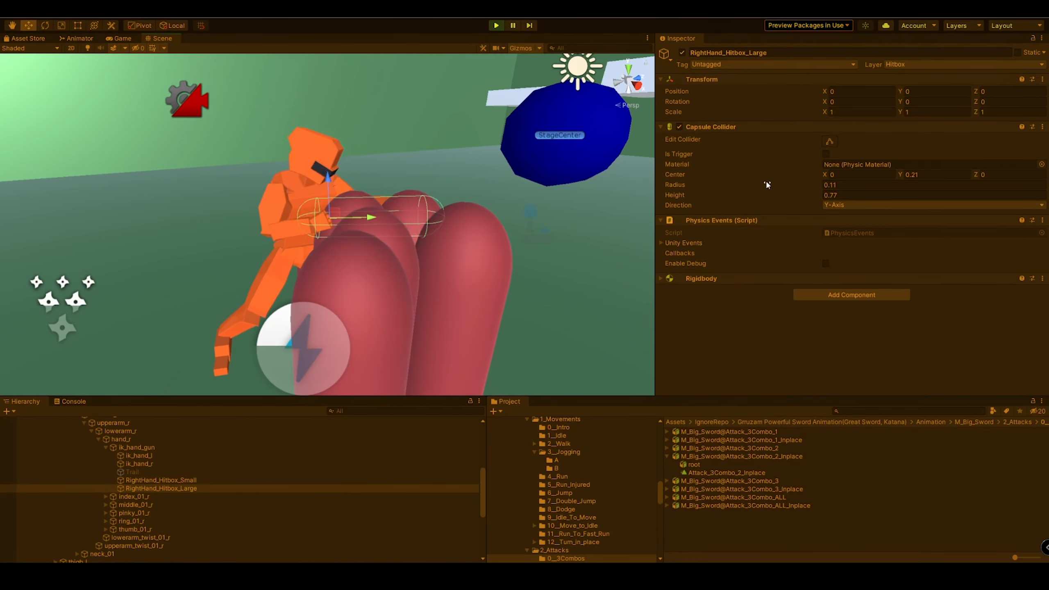
# Step: Enlarge RightHand_Hitbox_Large's capsule collider to radius 0.26 and height 1.43, and copy the component with the collider disabled
pyautogui.moveTo(678, 185); pyautogui.dragTo(695, 198)
pyautogui.click(679, 126)
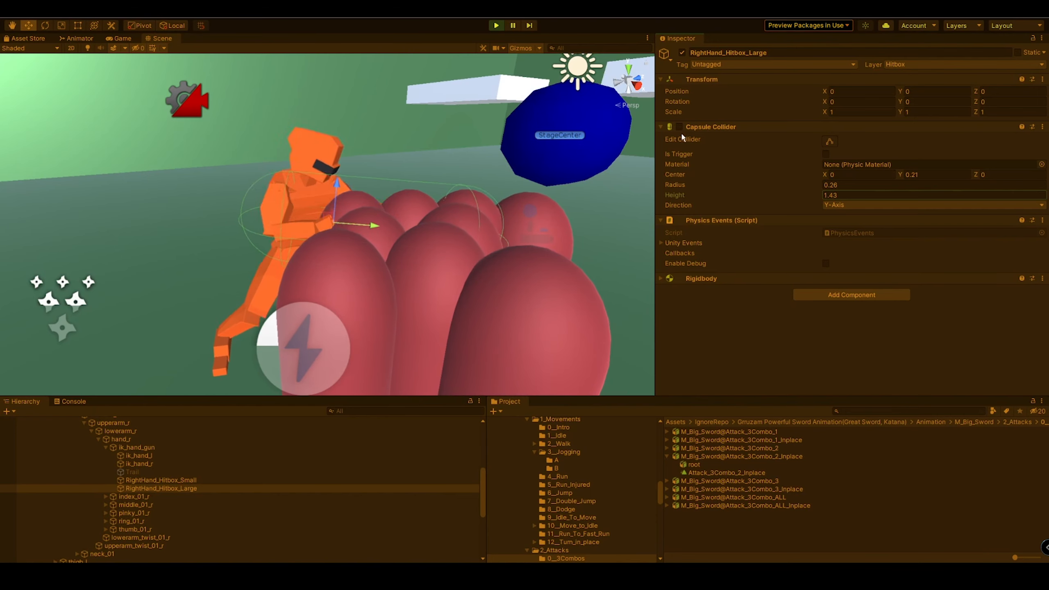
pyautogui.rightClick(730, 129)
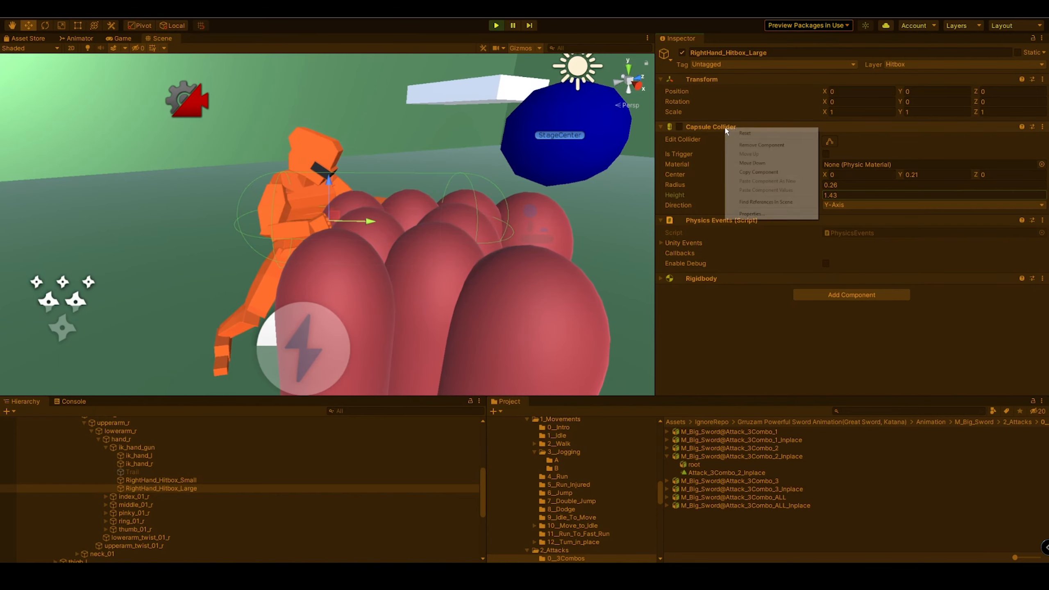
pyautogui.click(758, 171)
# Step: Test the Sword_Strong attack with the enlarged hit box by moving around the enemies and striking them in the game view
pyautogui.click(134, 39)
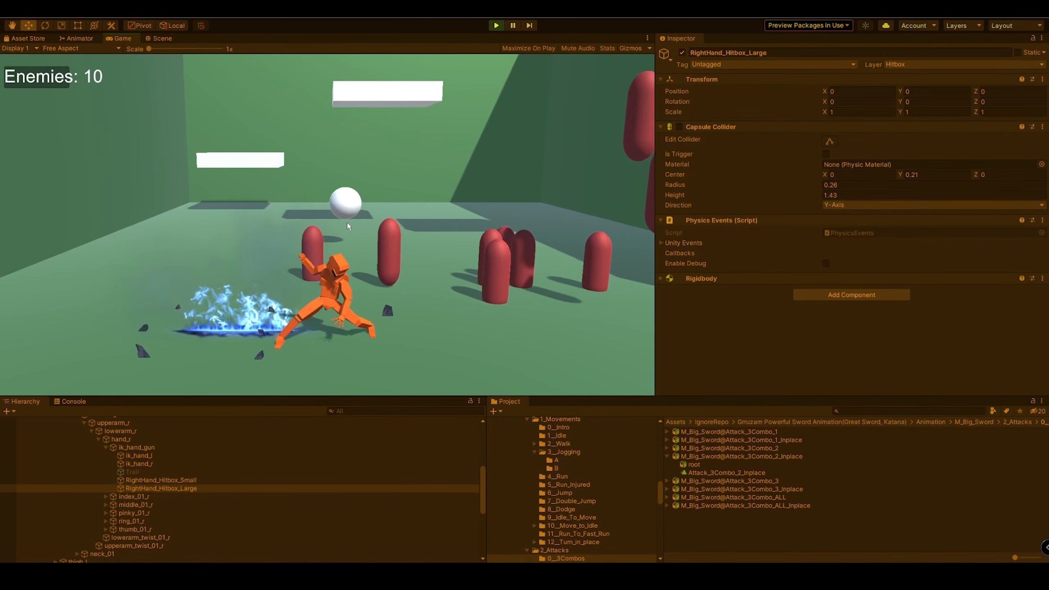
pyautogui.press('w')
pyautogui.press('d')
pyautogui.click(348, 224)
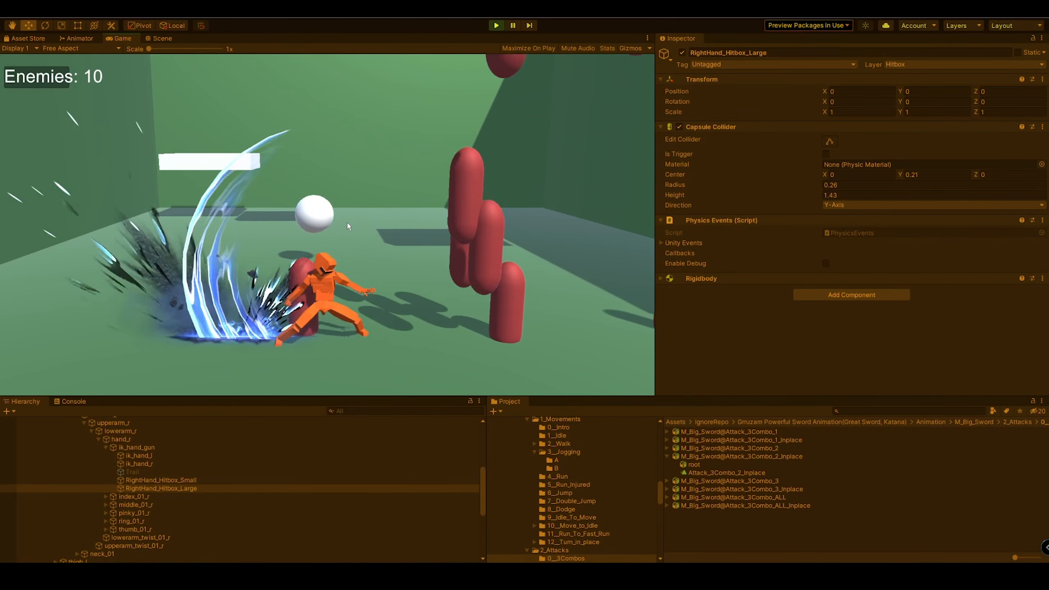
pyautogui.press('w')
pyautogui.press('d')
pyautogui.click(347, 223)
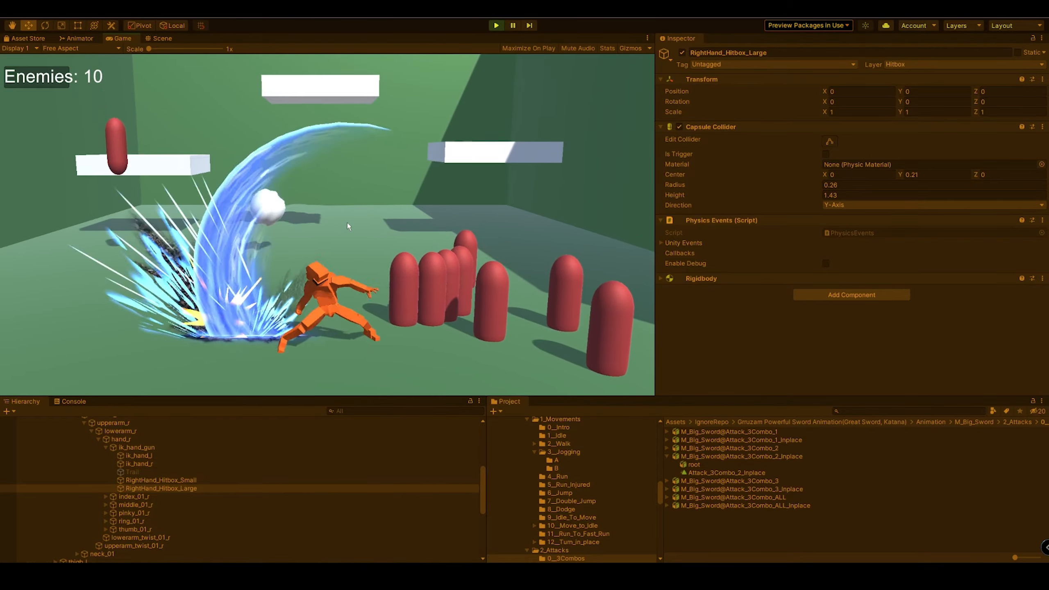
pyautogui.press('a')
pyautogui.press('d')
pyautogui.click(348, 223)
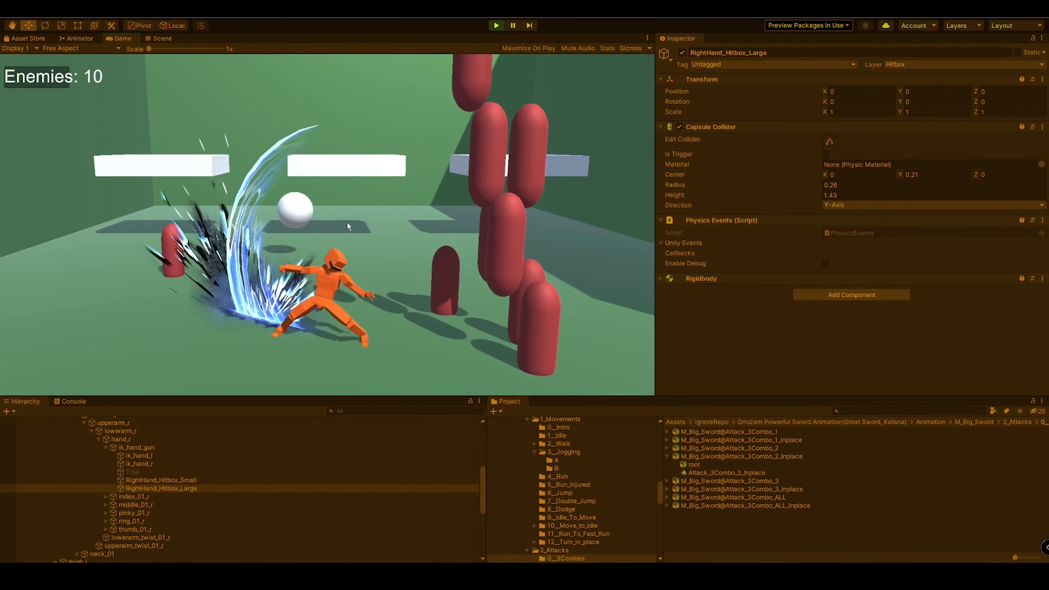
# Step: Run the character through the group of enemies and keep striking them to check the enlarged hit box's reach
pyautogui.press('s')
pyautogui.press('a')
pyautogui.press('d')
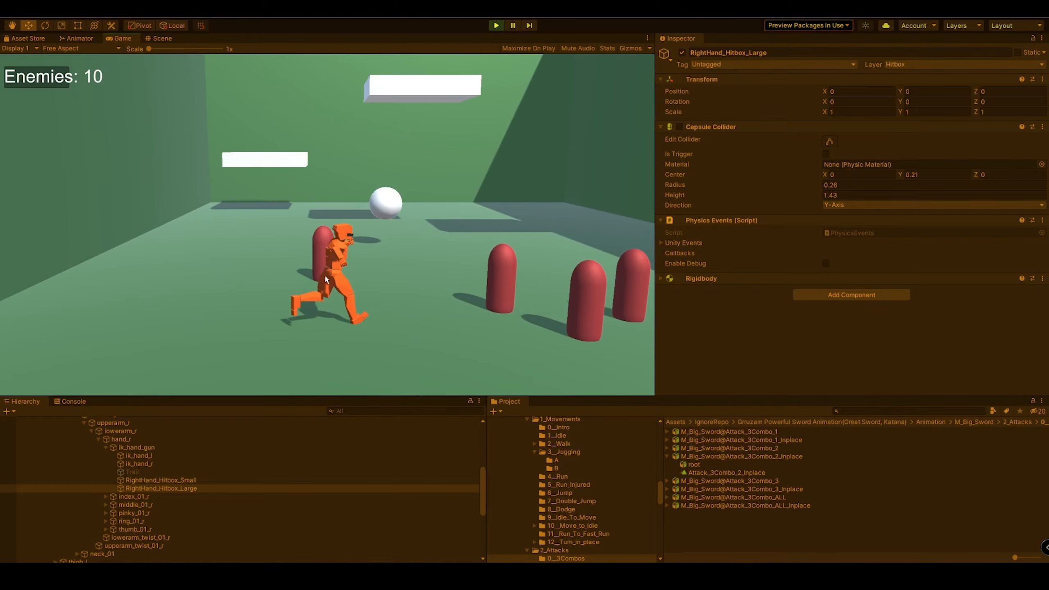
pyautogui.click(344, 278)
pyautogui.click(344, 279)
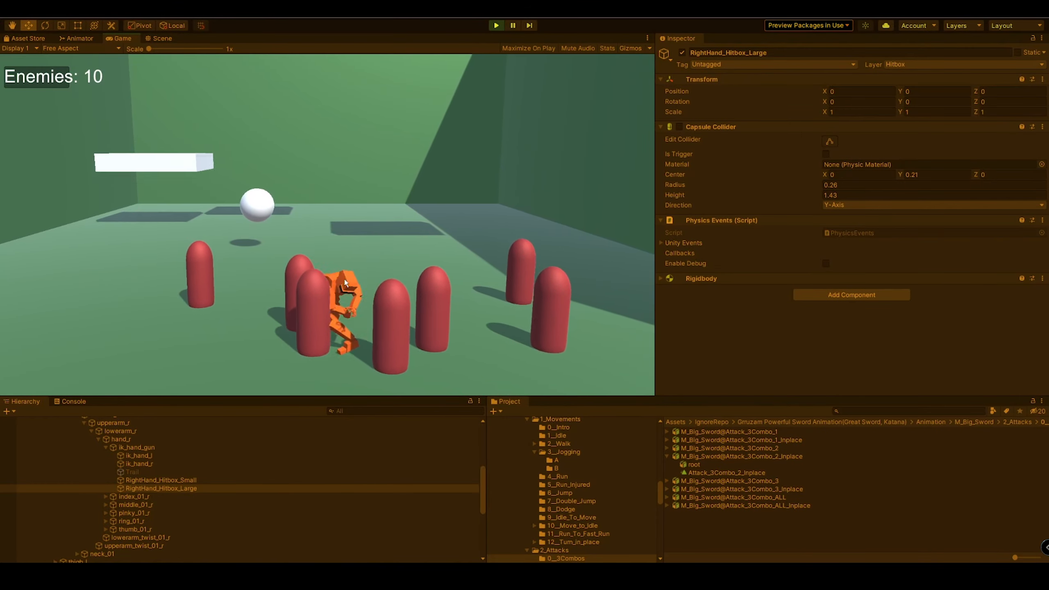
pyautogui.press('a')
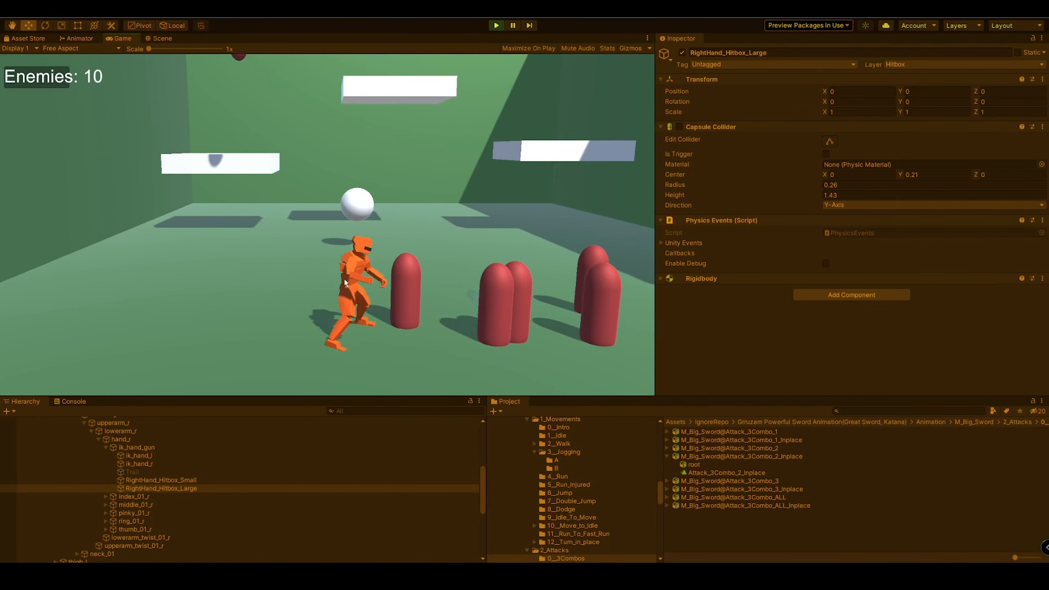
pyautogui.press('d')
pyautogui.click(345, 280)
pyautogui.click(345, 283)
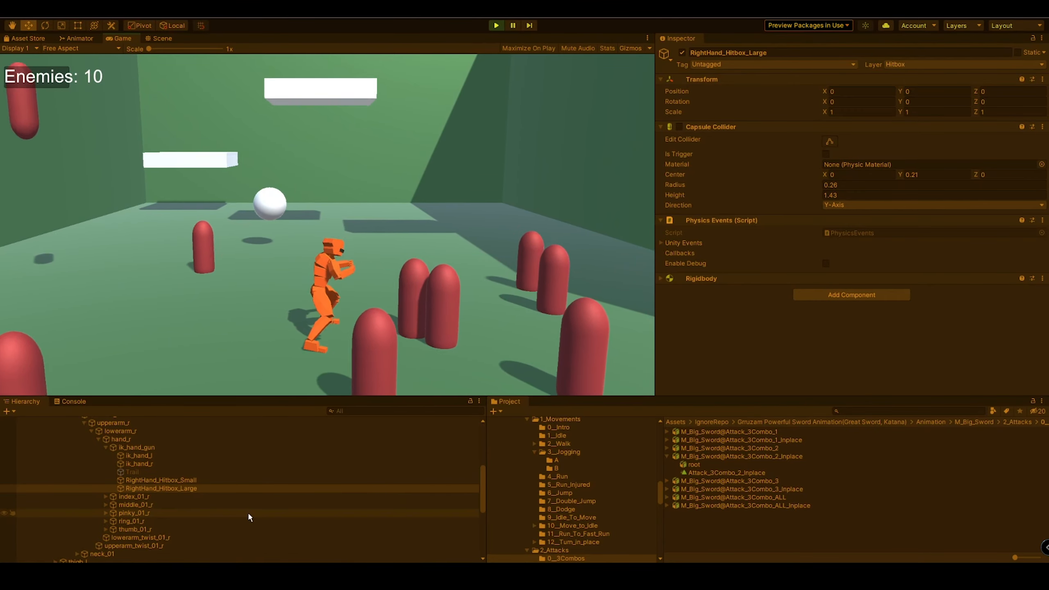
# Step: Copy RightHand_Hitbox_Large's capsule collider, exit play mode and paste its values (radius 0.26, height 1.43, disabled) onto the same collider
pyautogui.rightClick(731, 130)
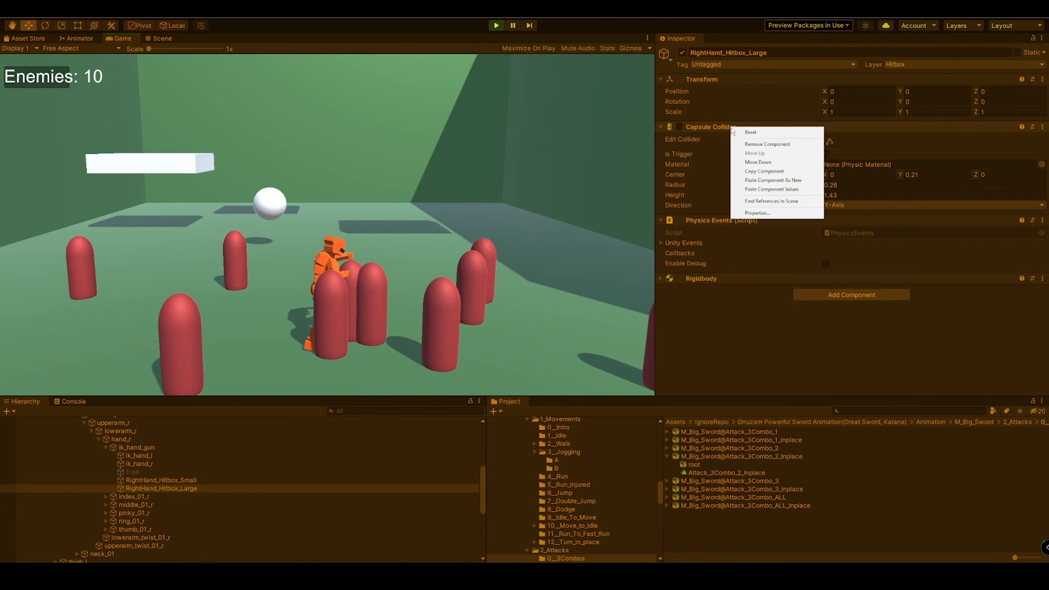
pyautogui.click(764, 170)
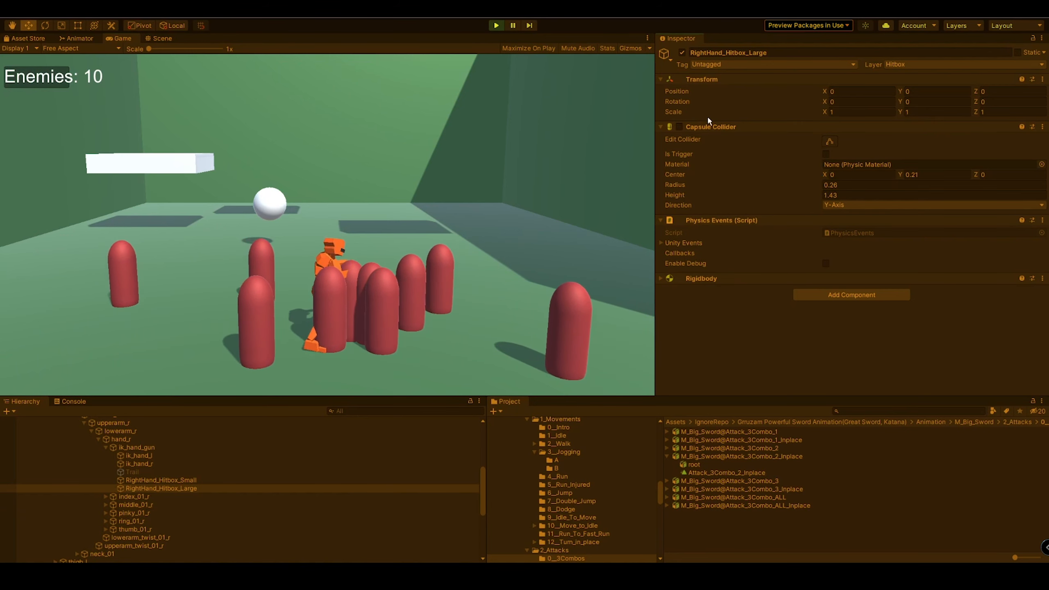
pyautogui.hotkey('ctrl', 'p')
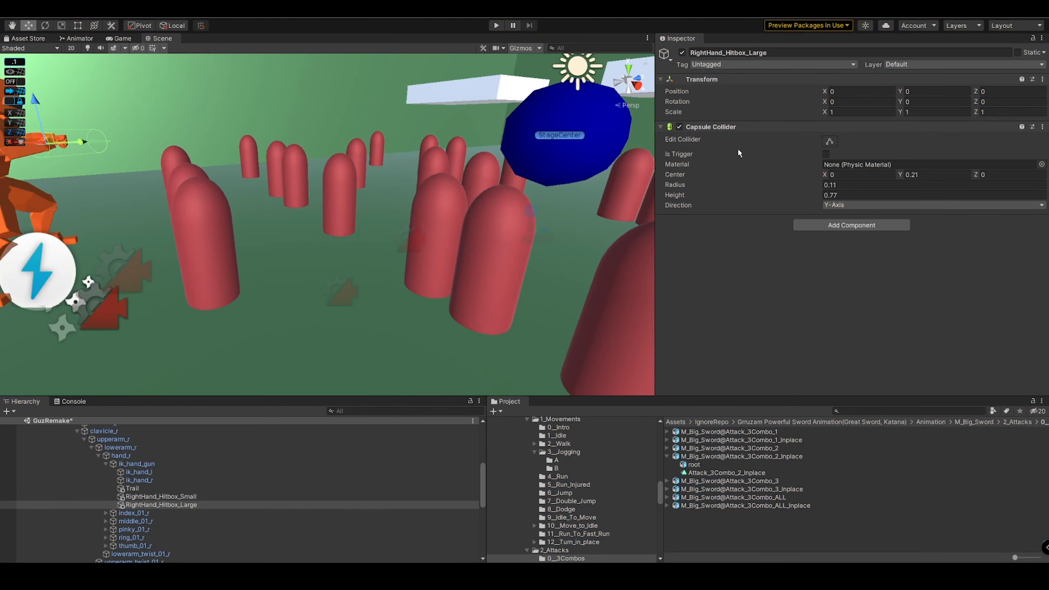
pyautogui.rightClick(731, 128)
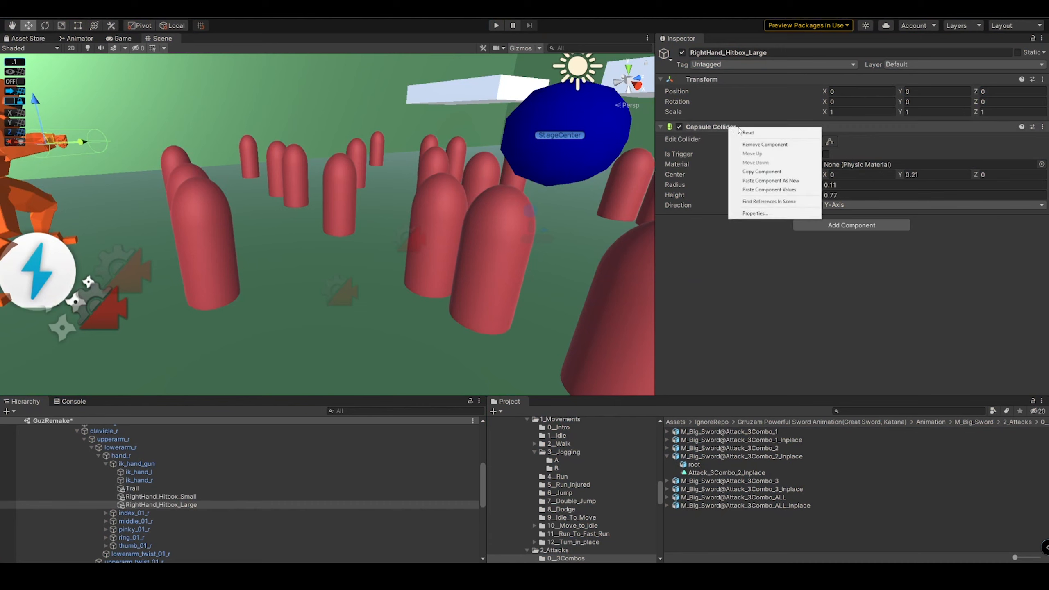
pyautogui.click(769, 190)
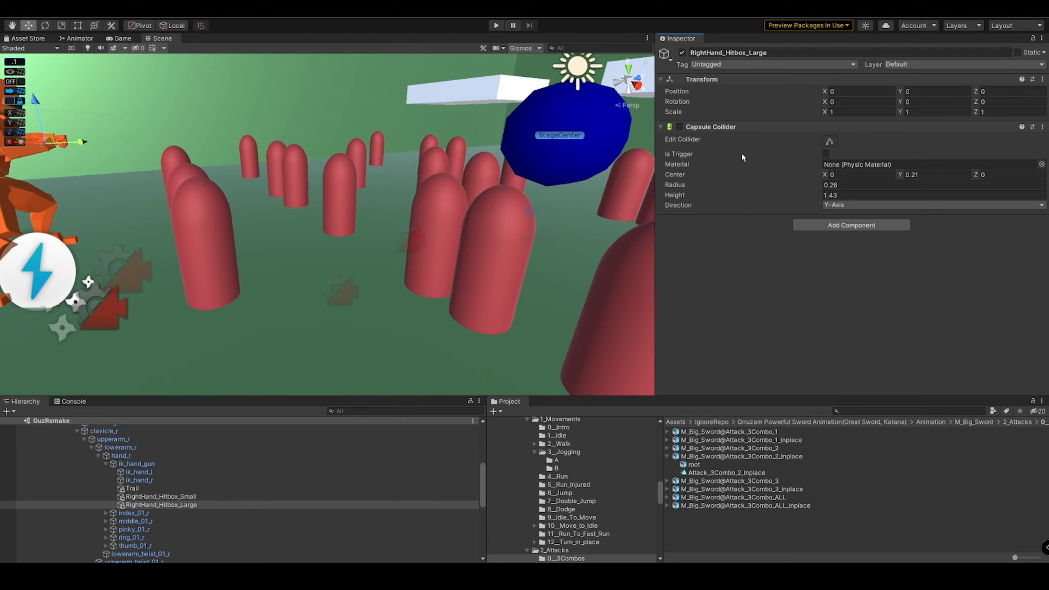
# Step: Enter play mode and inspect the Rigidbody settings on RightHand_Hitbox_Large
pyautogui.click(495, 26)
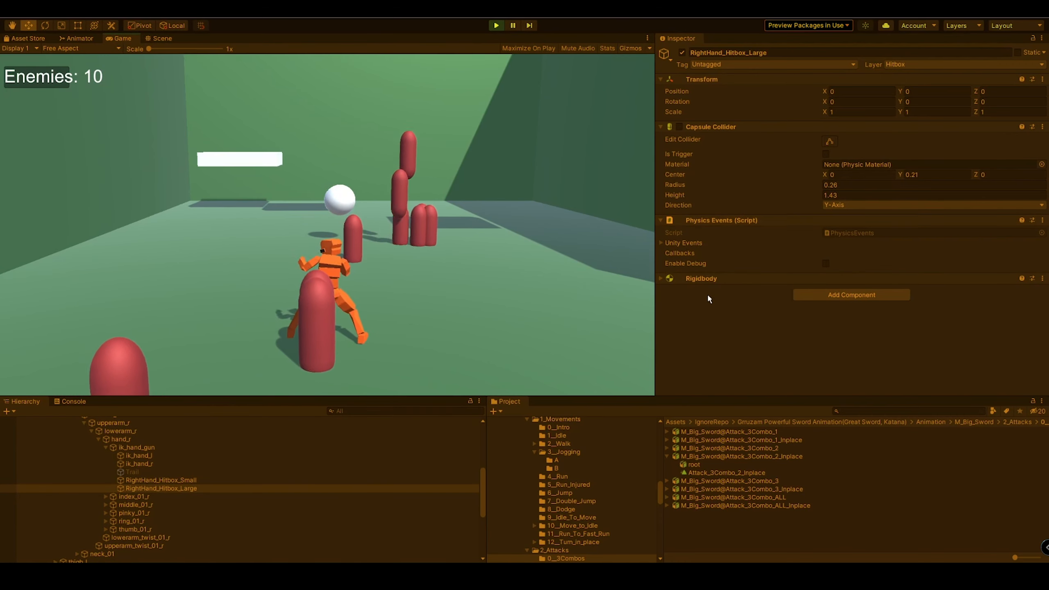
pyautogui.click(714, 278)
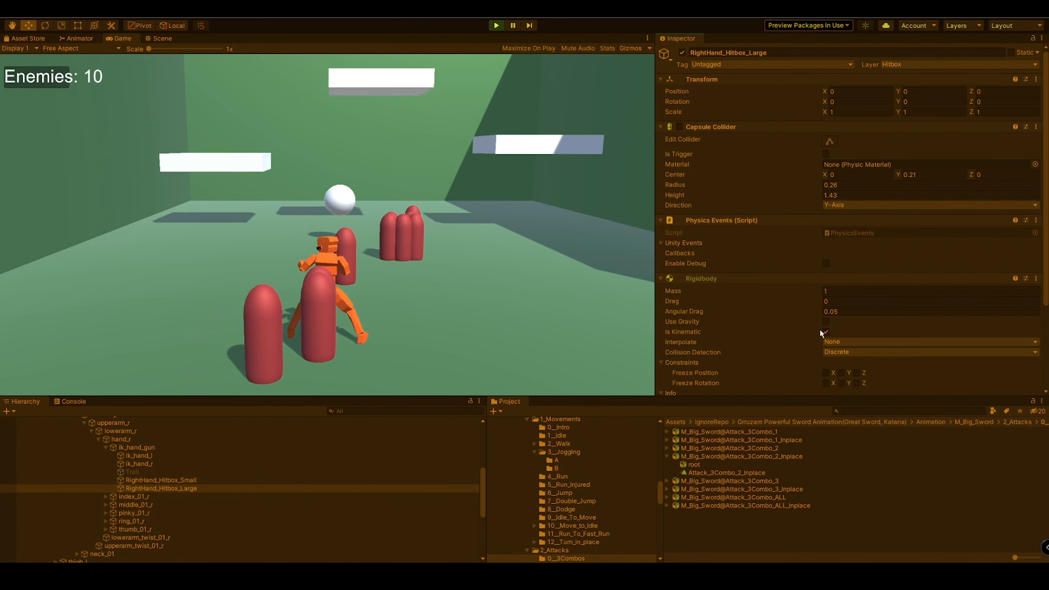
pyautogui.click(704, 276)
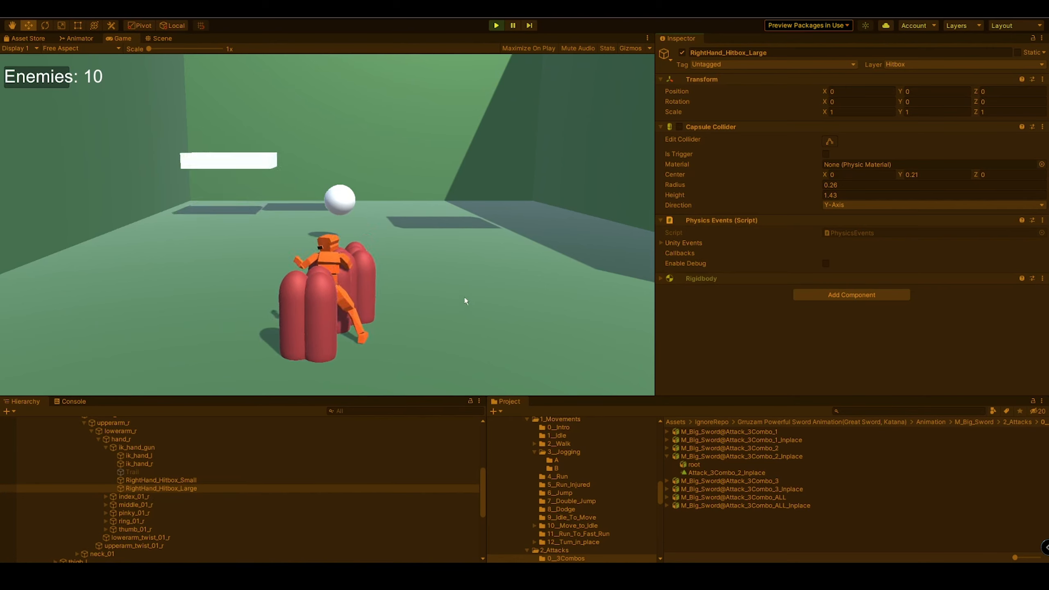
# Step: Test the attacks against the clustered enemies with the pasted collider values, then exit play mode
pyautogui.click(349, 286)
pyautogui.press('a')
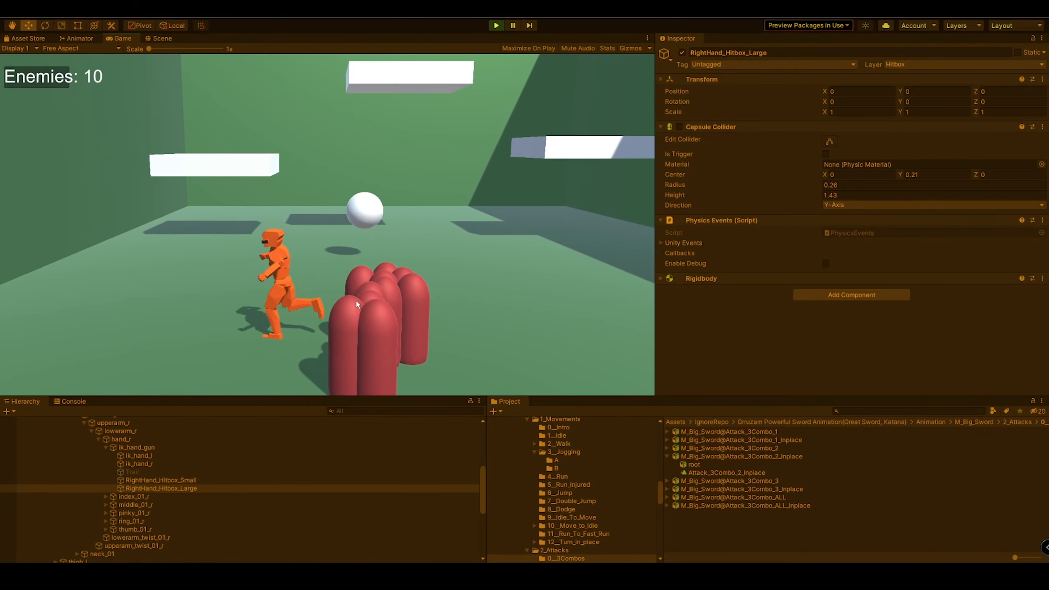
pyautogui.press('d')
pyautogui.press('a')
pyautogui.press('d')
pyautogui.click(357, 301)
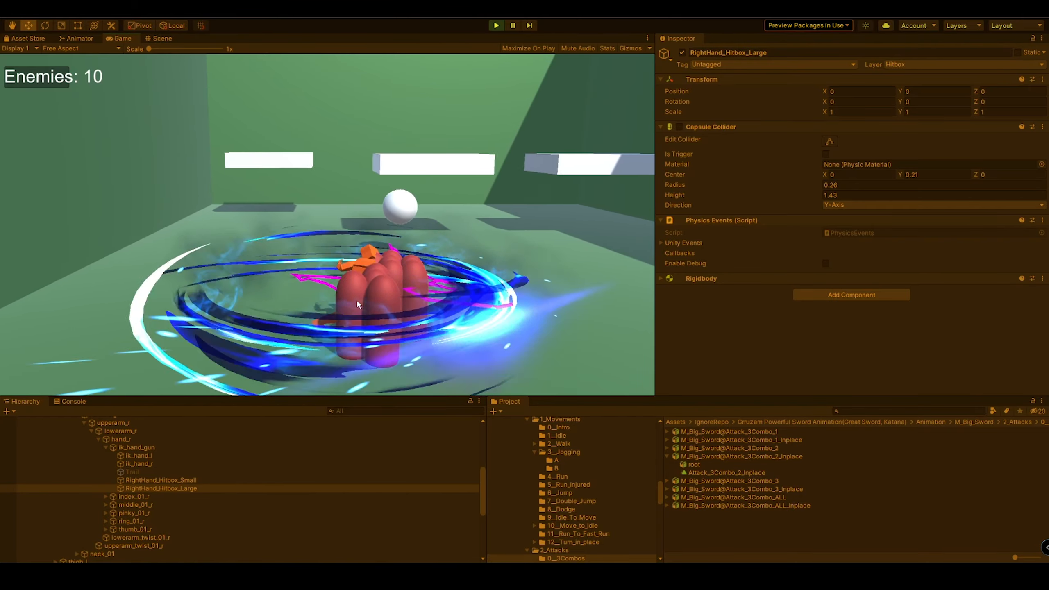
pyautogui.press('d')
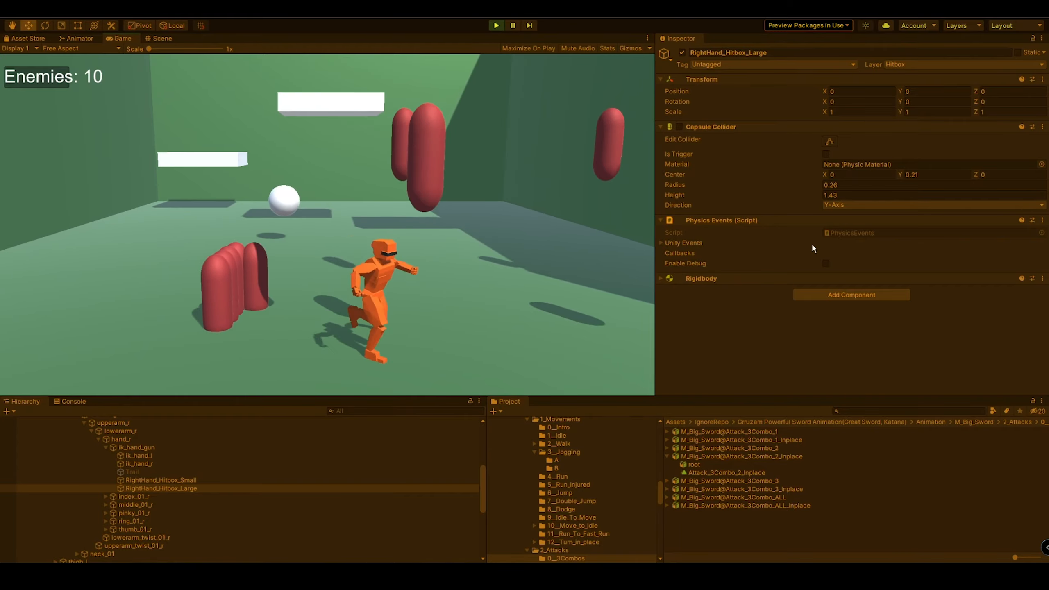
pyautogui.press('s')
pyautogui.press('a')
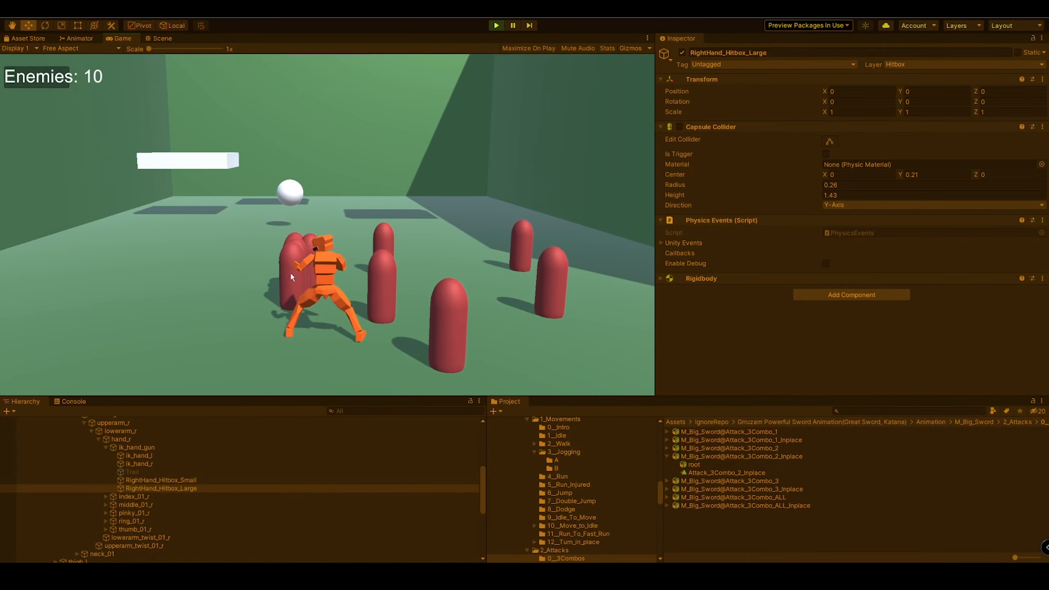
pyautogui.click(291, 277)
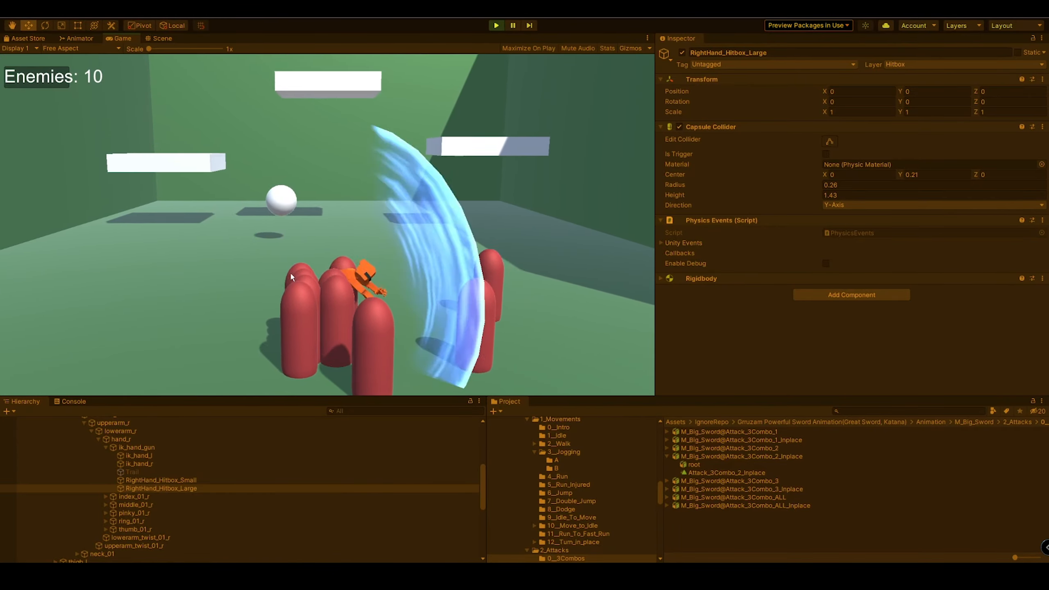
pyautogui.click(497, 26)
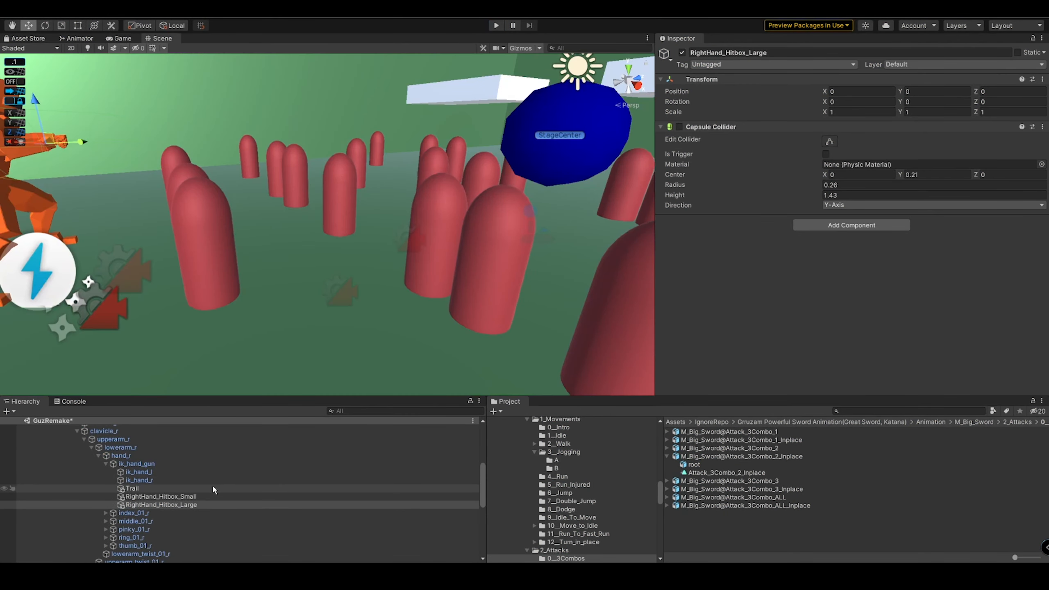
# Step: Create an empty child object under Modeling_Grrru_Man and name it AoE_HitBox
pyautogui.click(143, 486)
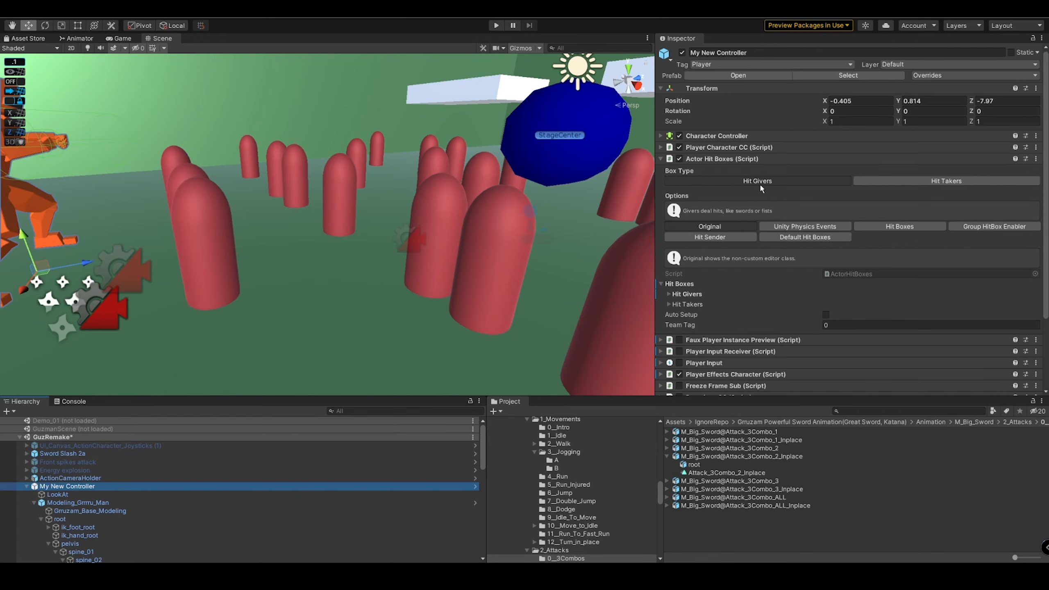
pyautogui.click(41, 520)
pyautogui.doubleClick(73, 503)
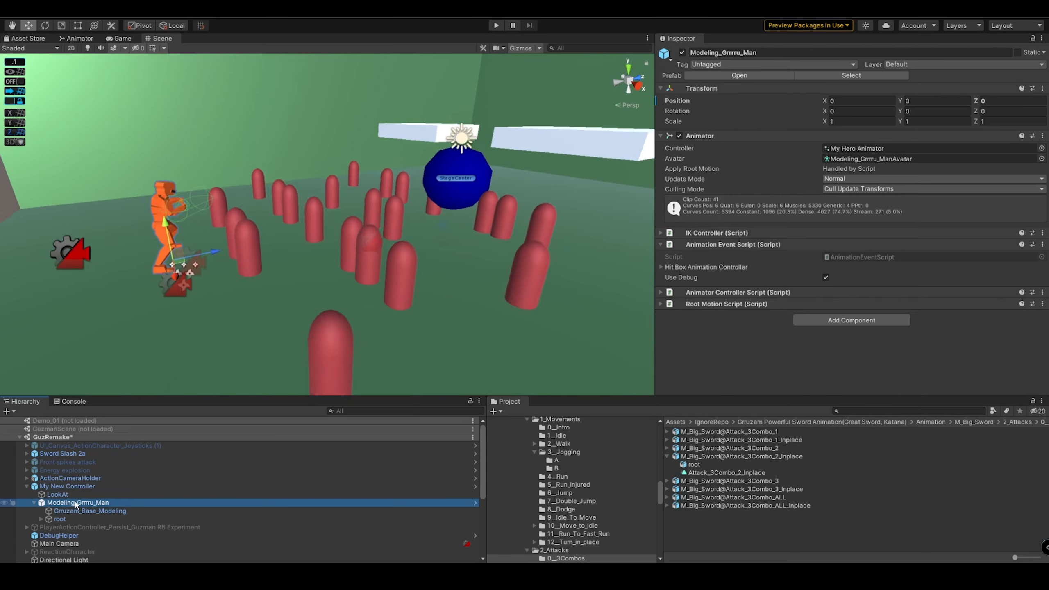
pyautogui.click(82, 515)
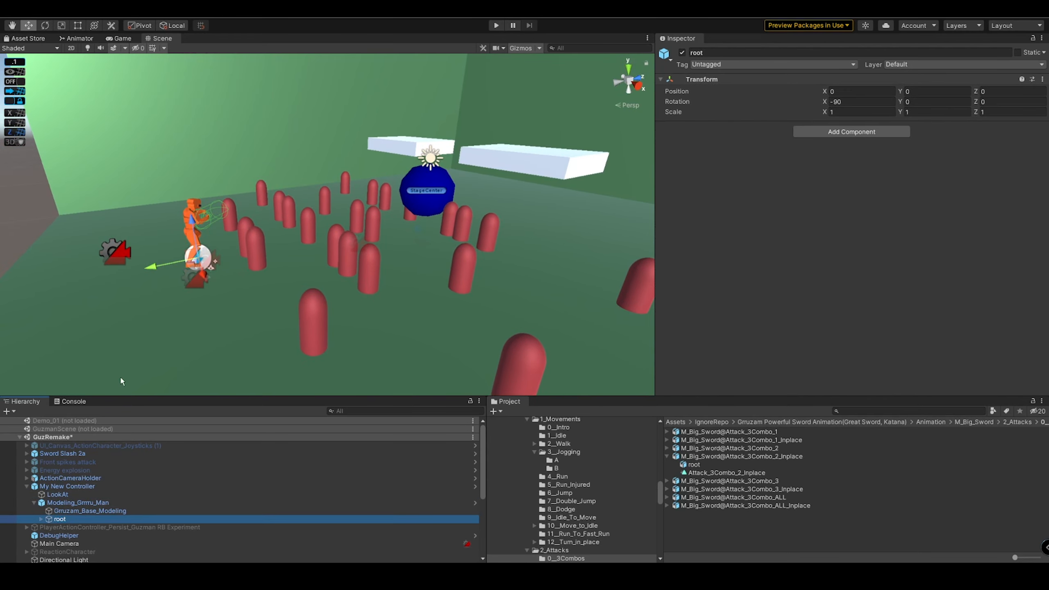
pyautogui.click(79, 504)
pyautogui.click(67, 15)
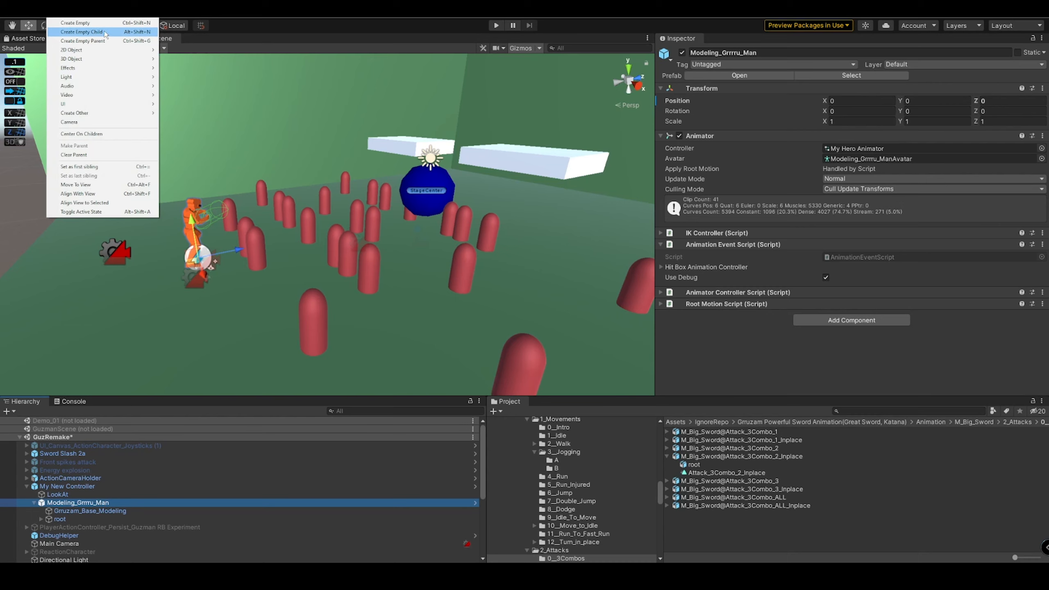
pyautogui.click(105, 33)
pyautogui.write('AoE SPh')
pyautogui.press('BackSpace')
pyautogui.press('BackSpace')
pyautogui.press('BackSpace')
pyautogui.press('BackSpace')
pyautogui.write('_HitBox')
pyautogui.press('Return')
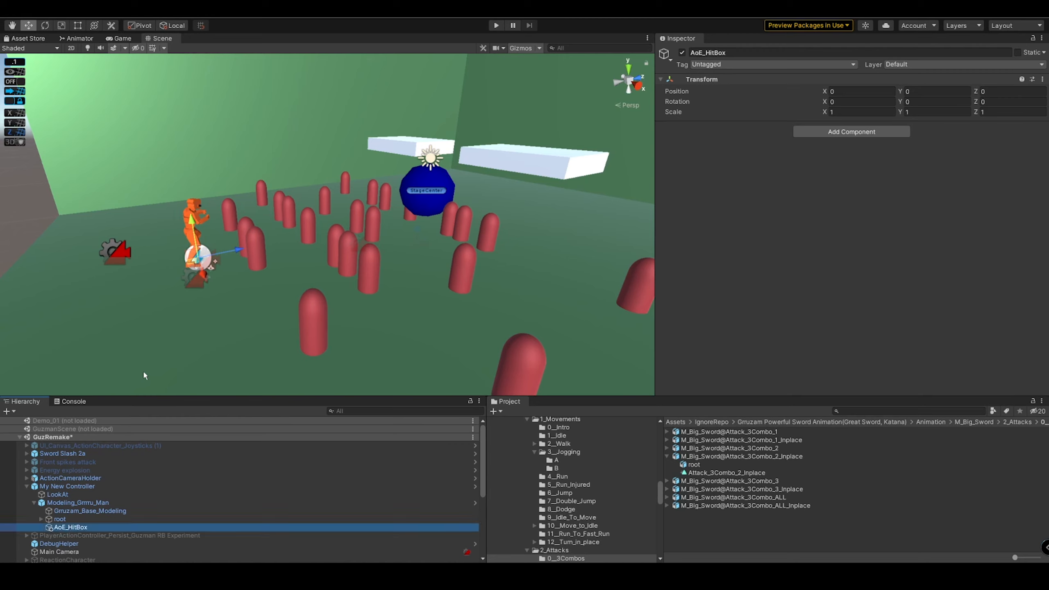
# Step: Add a Sphere Collider to AoE_HitBox, make it a trigger and set its radius to 2.78
pyautogui.click(887, 131)
pyautogui.write('Sphere')
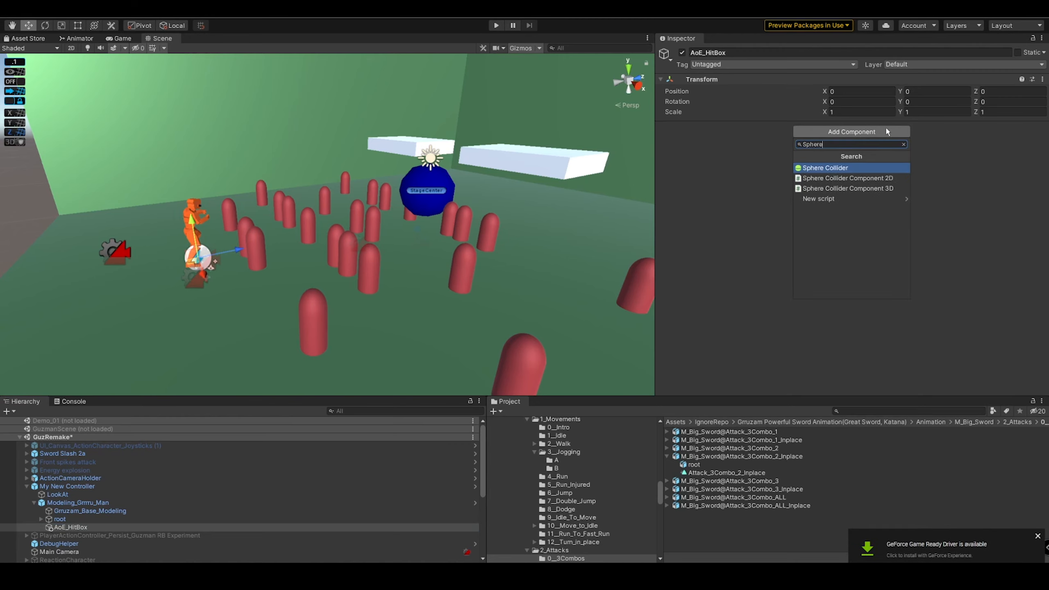
pyautogui.click(888, 167)
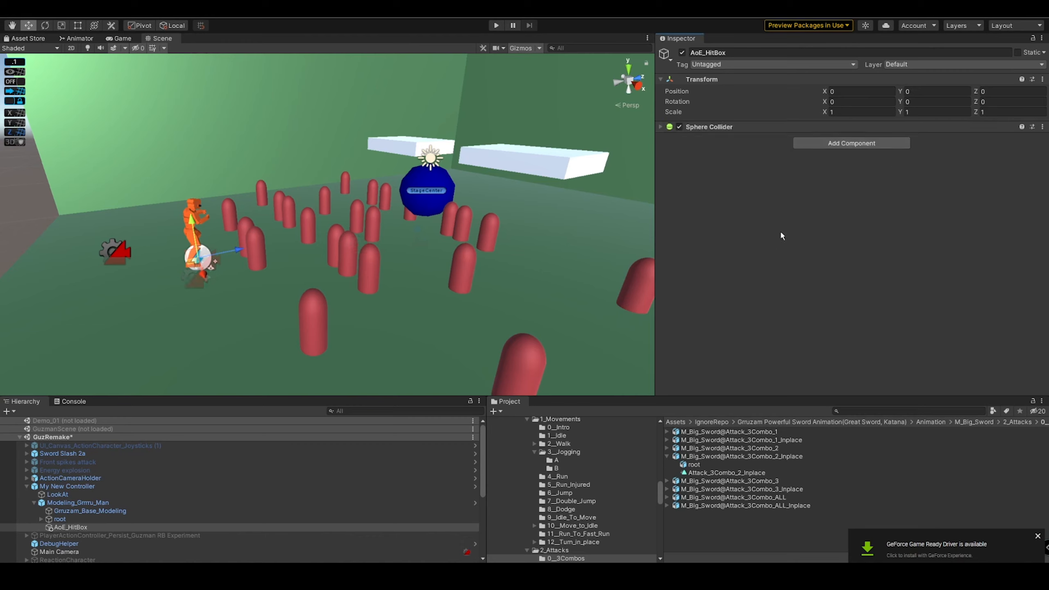
pyautogui.click(741, 127)
pyautogui.click(826, 154)
pyautogui.keyDown('alt'); pyautogui.moveTo(256, 285); pyautogui.dragTo(451, 311); pyautogui.keyUp('alt')
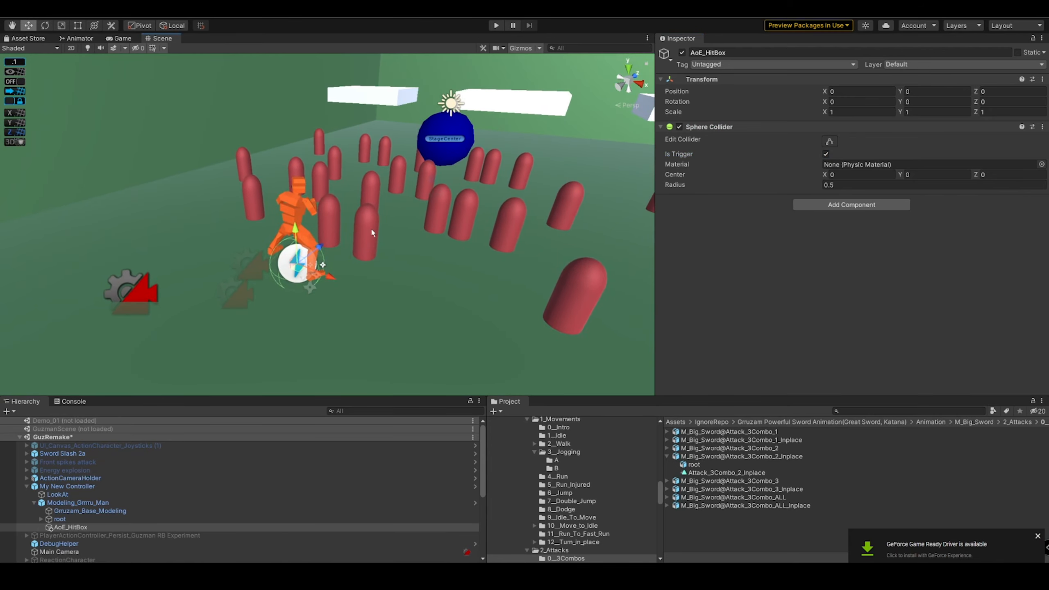
pyautogui.moveTo(679, 185); pyautogui.dragTo(719, 184)
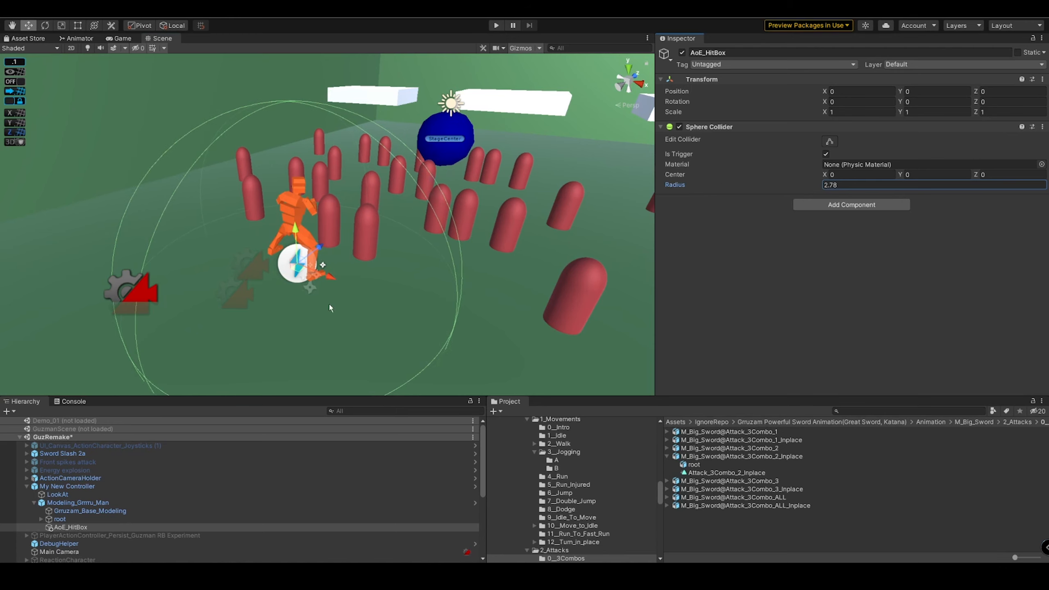
# Step: Add a third hit-giver hit box named AoE on My New Controller and assign AoE_HitBox as its collider
pyautogui.click(63, 489)
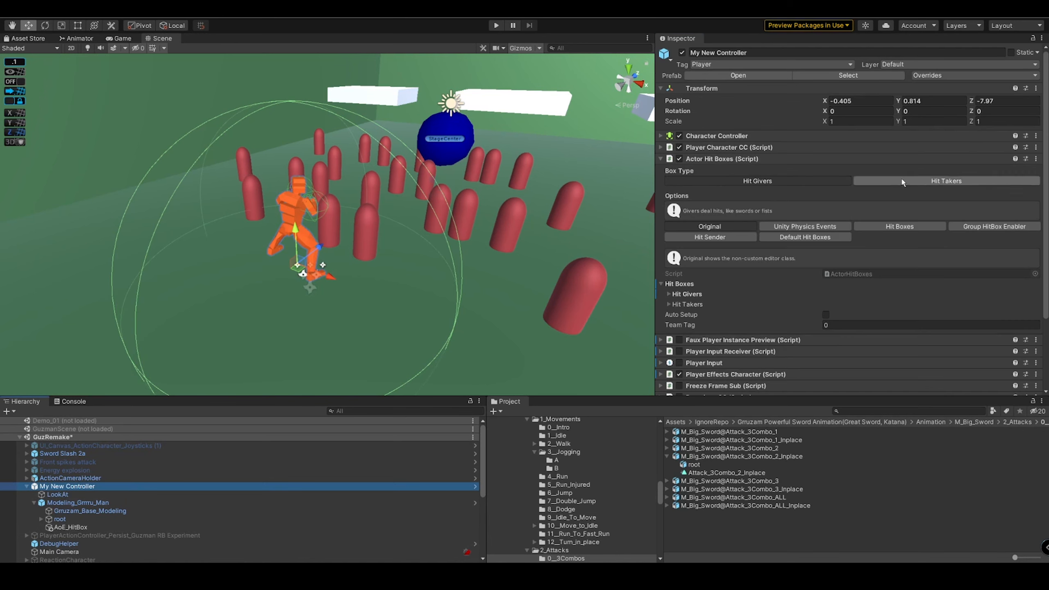
pyautogui.click(899, 226)
pyautogui.scroll(-3, 841, 217)
pyautogui.click(1009, 257)
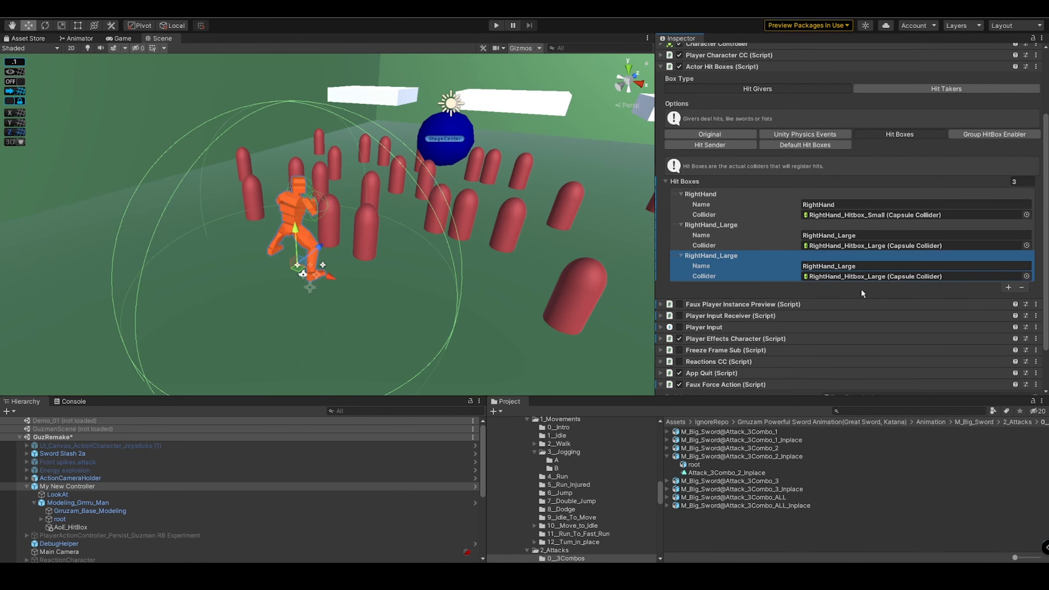
pyautogui.click(866, 266)
pyautogui.write('AoE')
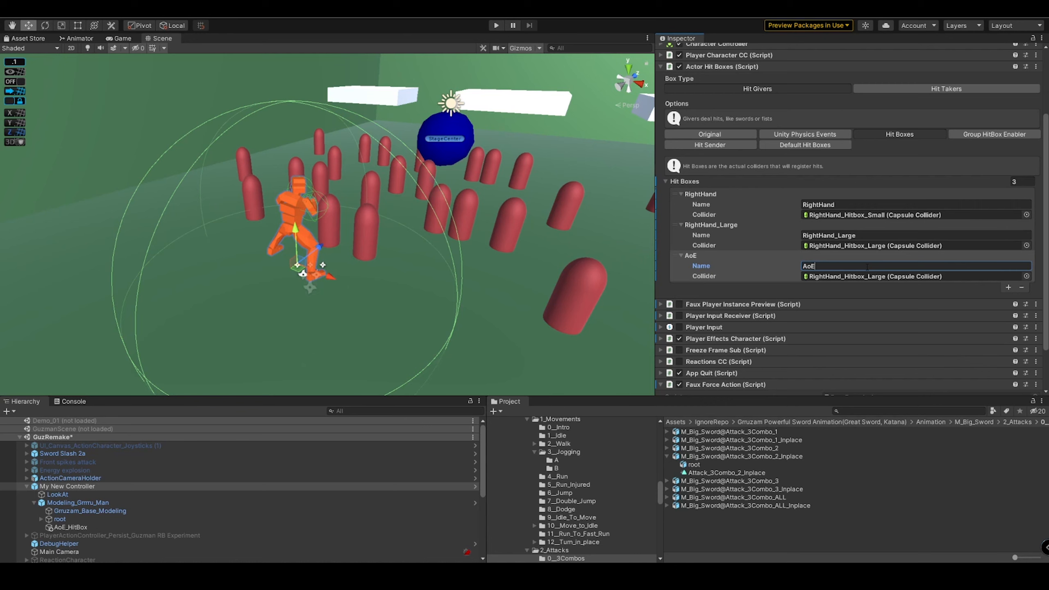
pyautogui.scroll(-2, 117, 482)
pyautogui.click(112, 496)
pyautogui.moveTo(112, 497); pyautogui.dragTo(762, 284)
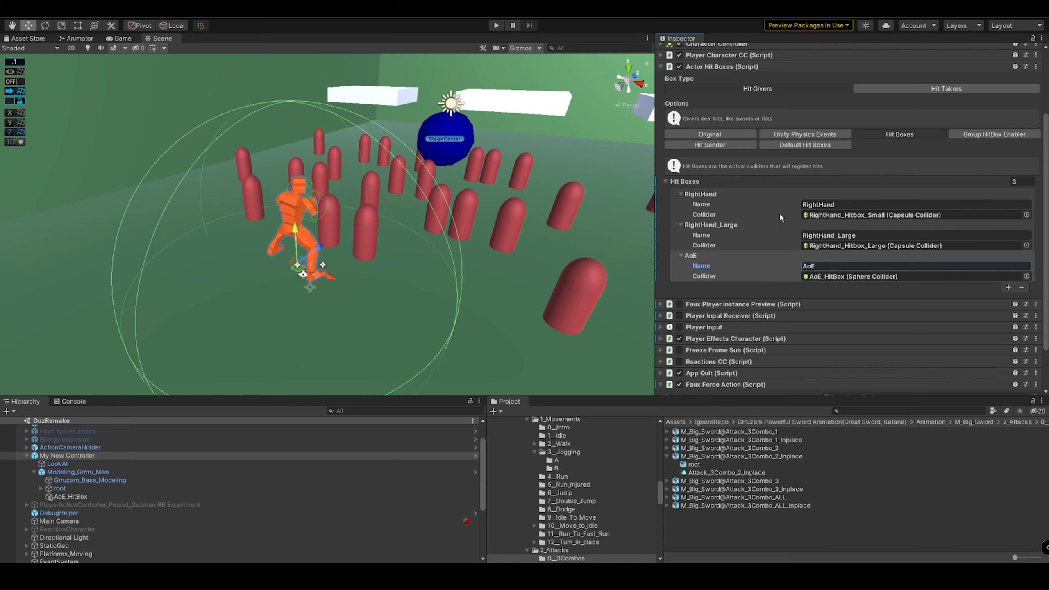
# Step: Create a hit box enabler group named Group_01 and remove the FrontCone and FrontBlast groups
pyautogui.click(994, 134)
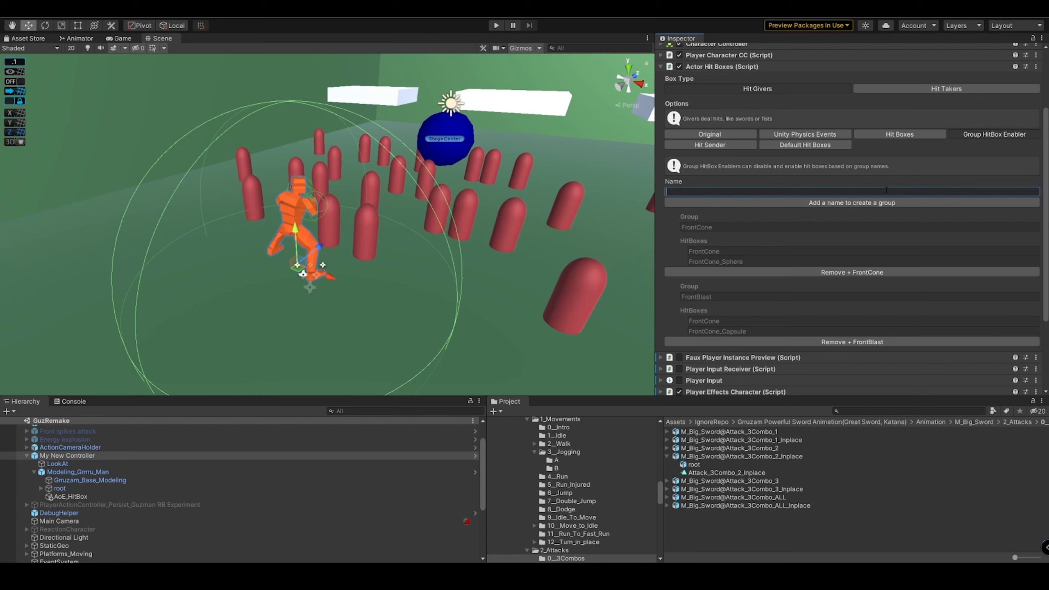
pyautogui.write('Group_01')
pyautogui.click(868, 202)
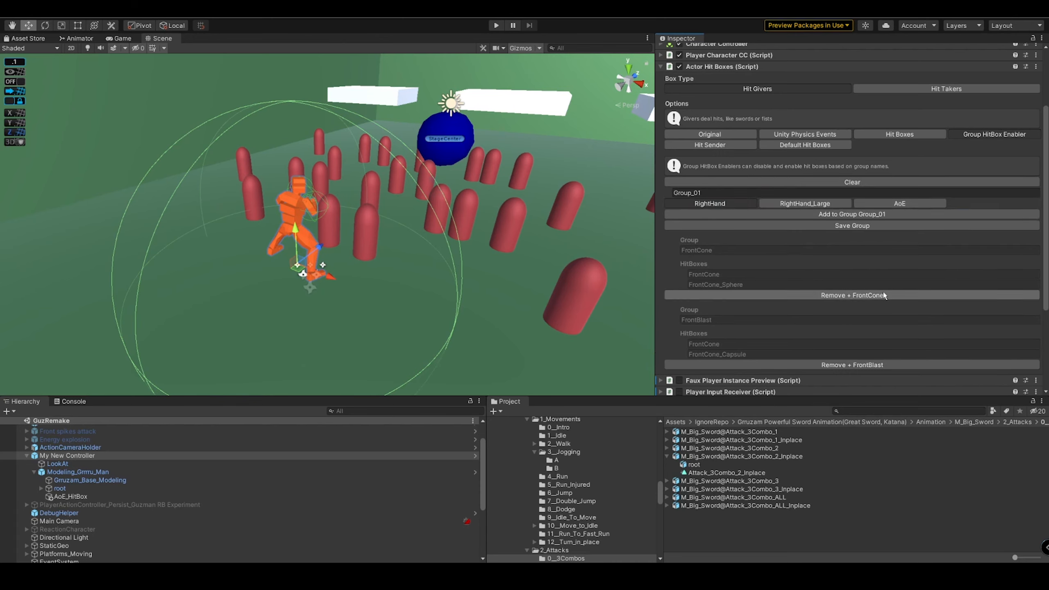
pyautogui.click(861, 297)
pyautogui.click(861, 298)
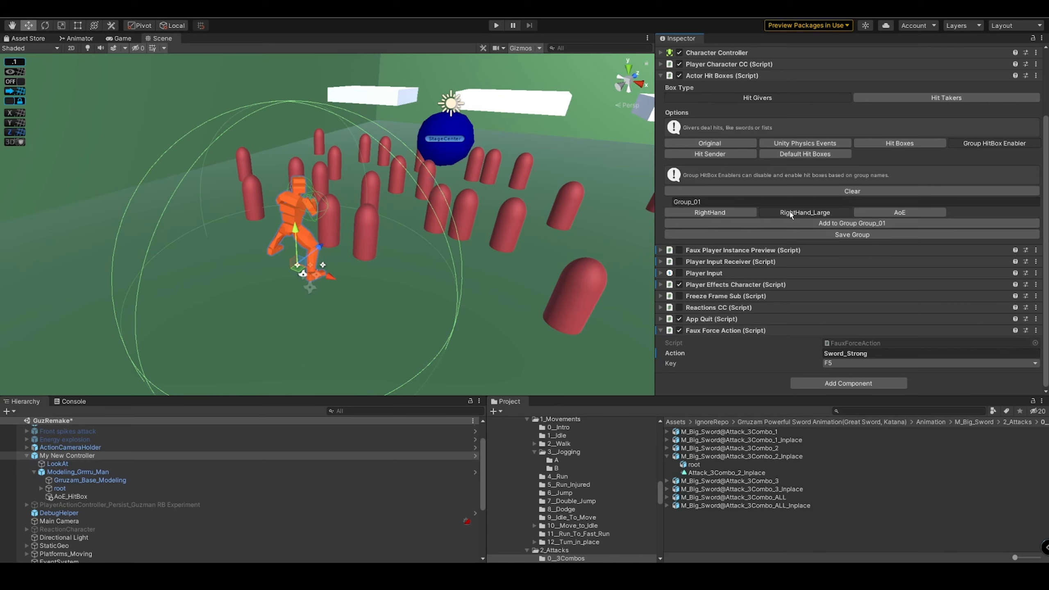
# Step: Add the AoE and RightHand_Large hit boxes to Group_01 and save the group
pyautogui.click(721, 213)
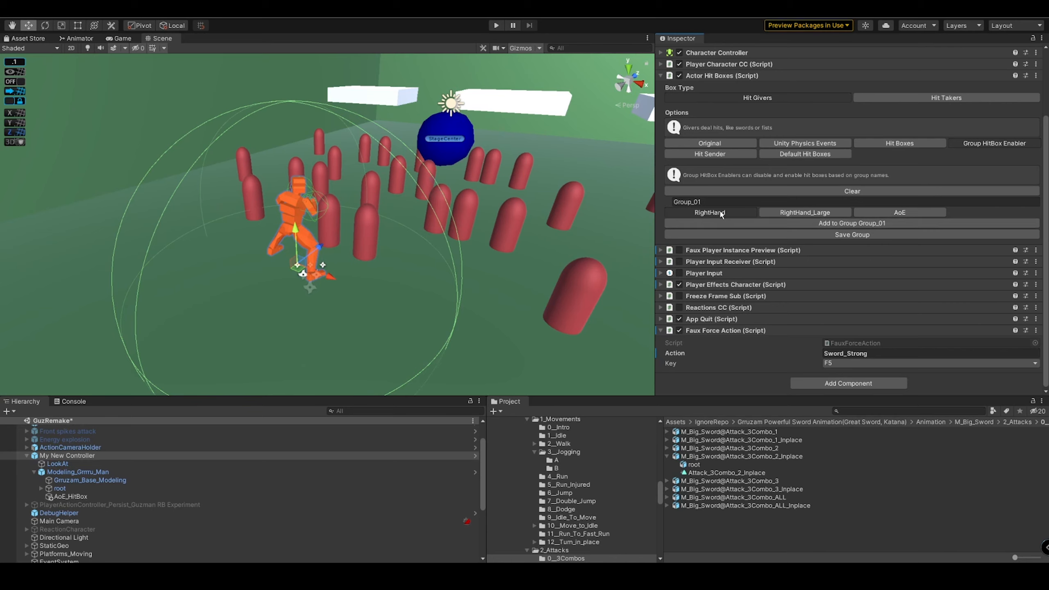
pyautogui.click(779, 212)
pyautogui.click(838, 234)
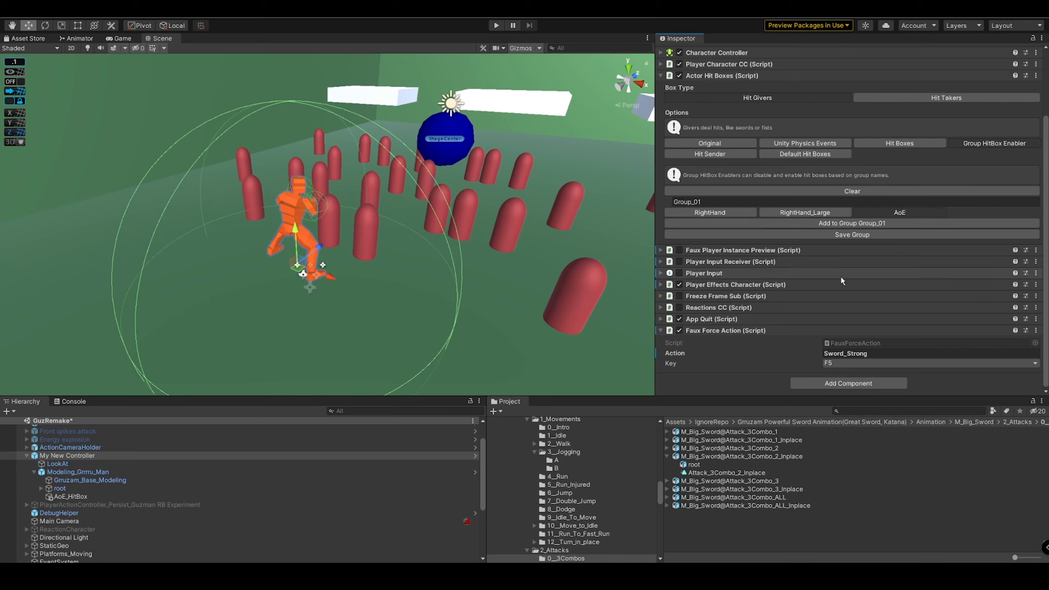
pyautogui.click(877, 225)
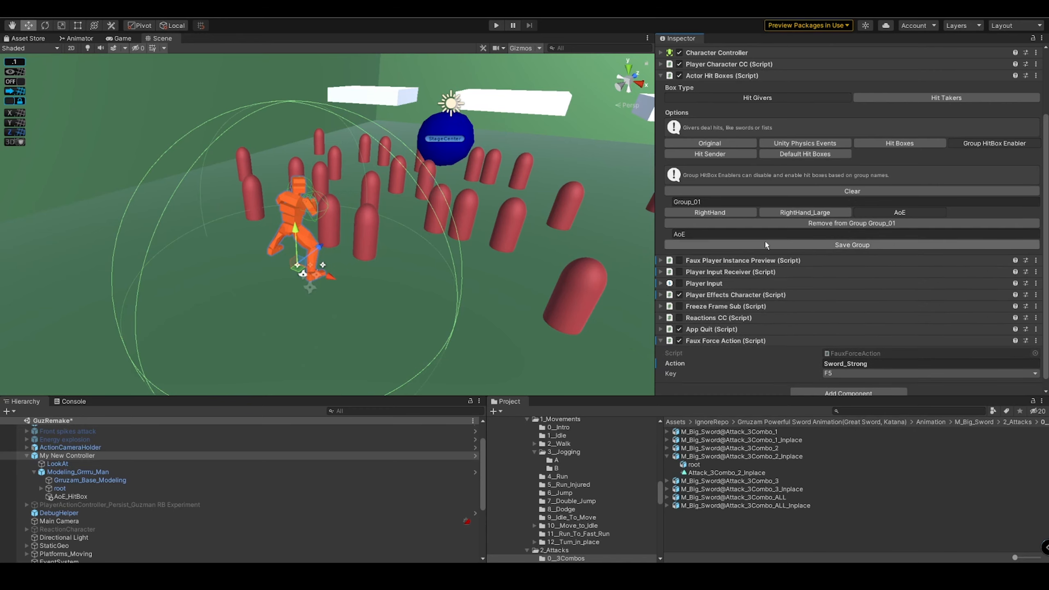
pyautogui.click(797, 224)
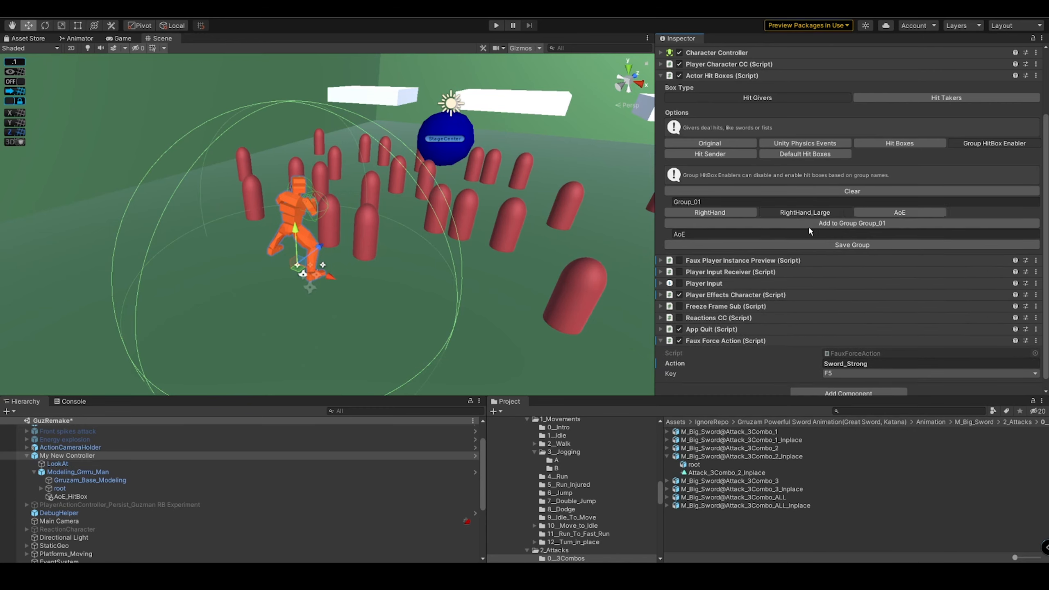
pyautogui.click(843, 225)
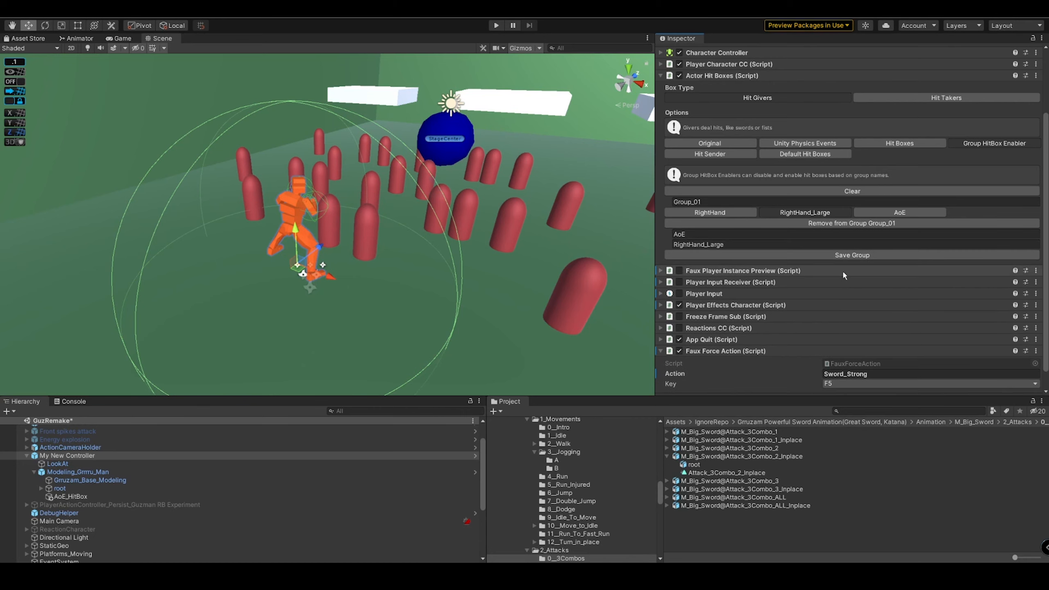
pyautogui.click(850, 256)
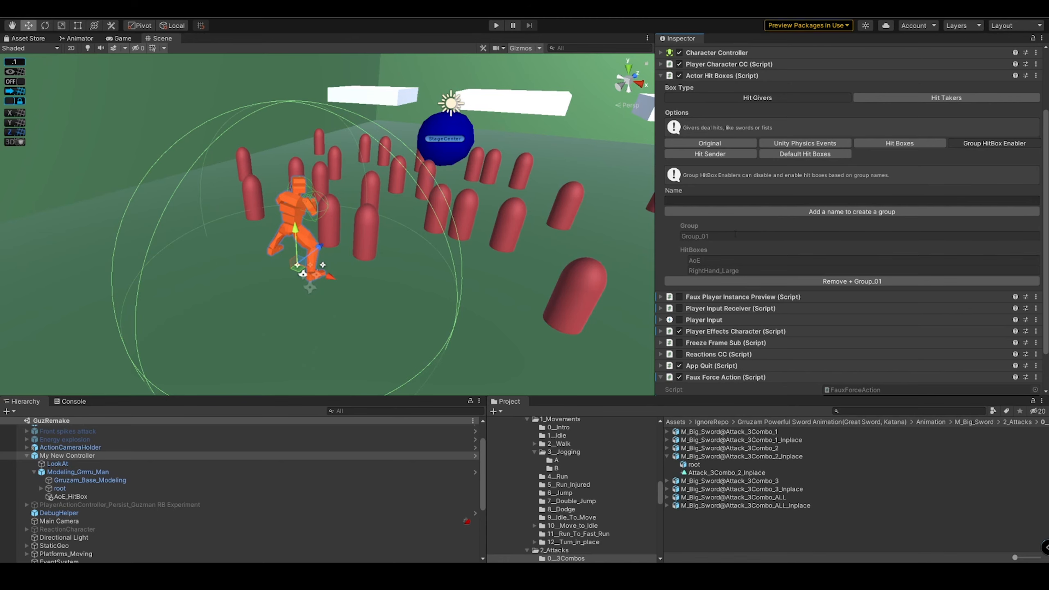
# Step: Open the import settings of the Sword_Strong state's motion clip, Attack_3Combo_2_Inplace, and expand its animation events
pyautogui.click(78, 472)
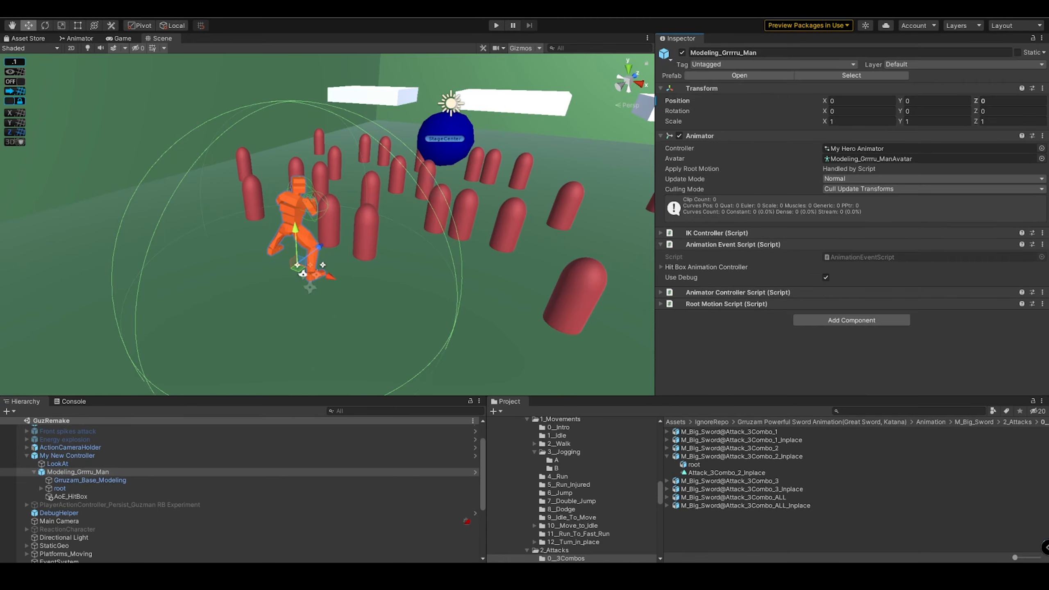
pyautogui.click(80, 38)
pyautogui.click(407, 220)
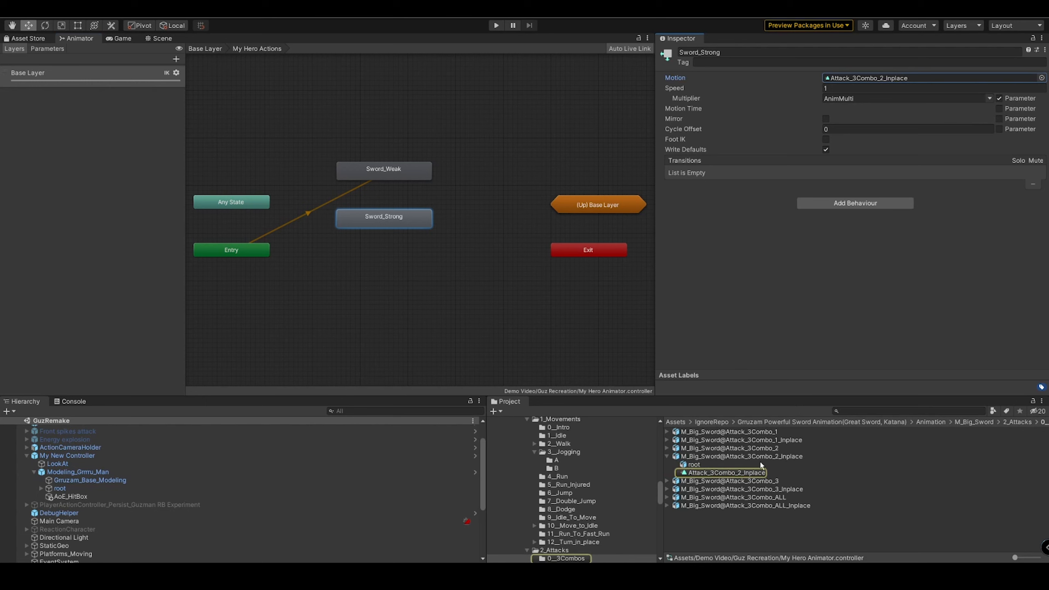
pyautogui.doubleClick(884, 79)
pyautogui.scroll(-10, 785, 268)
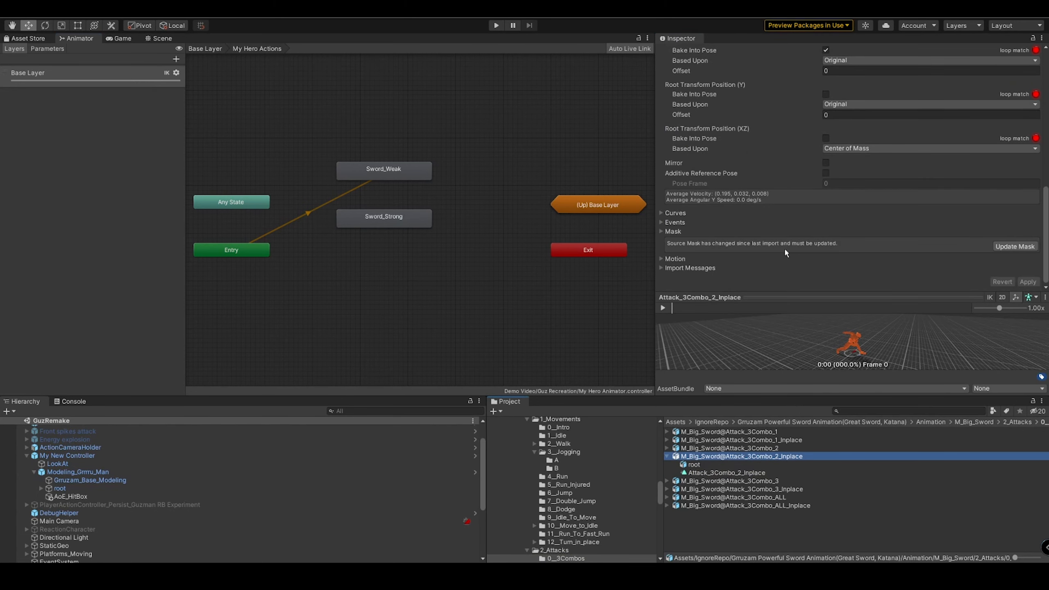
pyautogui.click(727, 222)
pyautogui.scroll(-3, 722, 224)
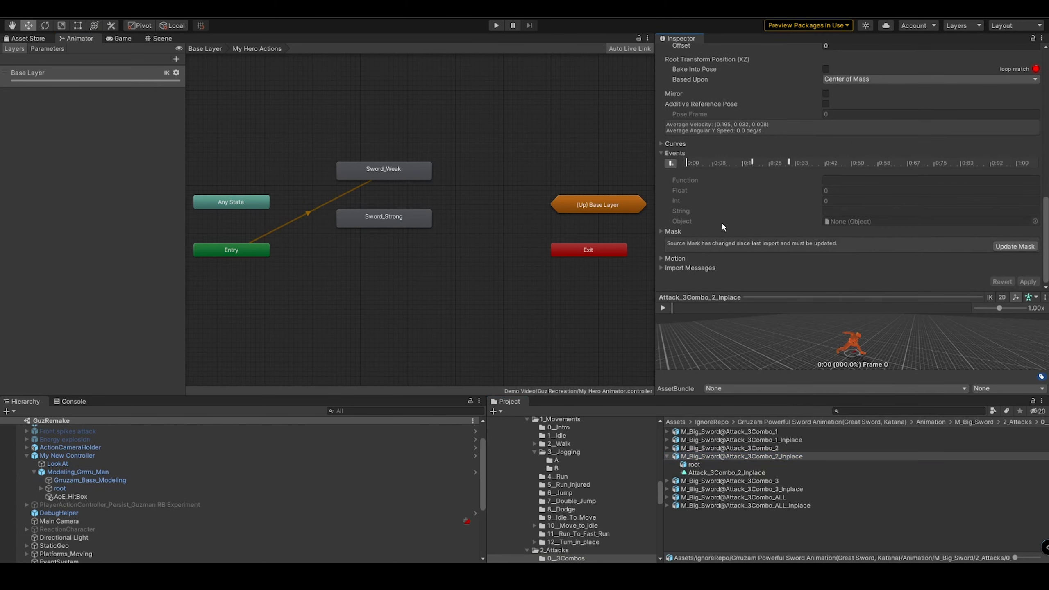
# Step: Set the clip's first animation event to the function EnableGroupBoxes with the string Group_01
pyautogui.click(751, 162)
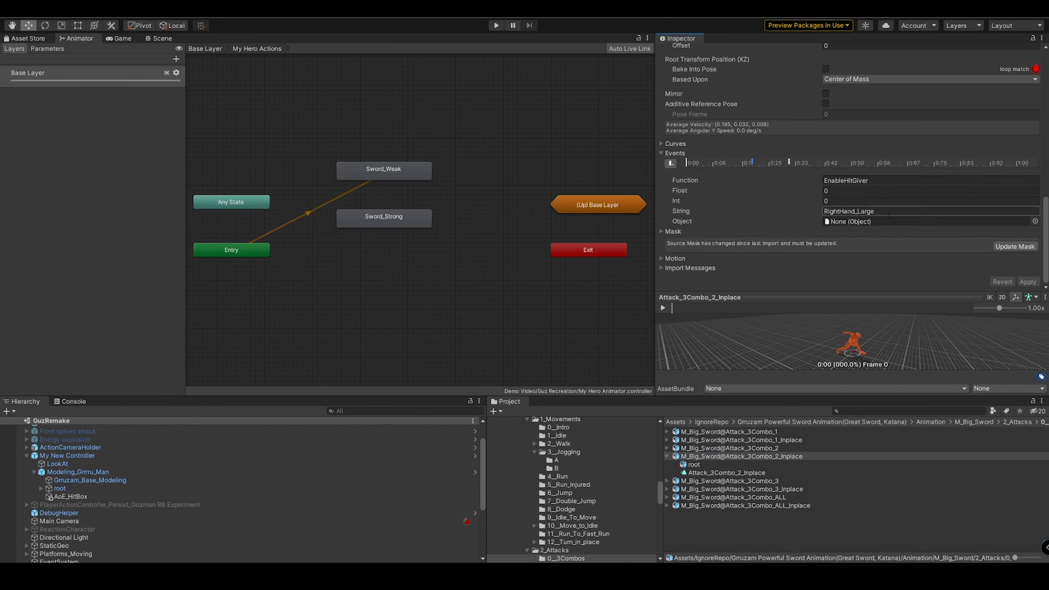
pyautogui.click(893, 181)
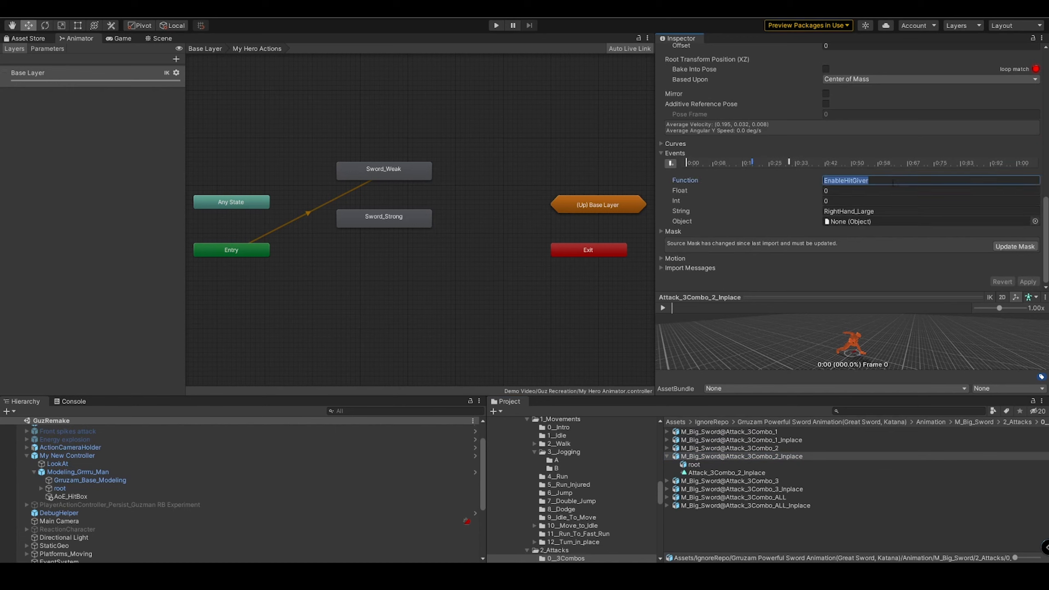
pyautogui.write('EnableGroupBoxes')
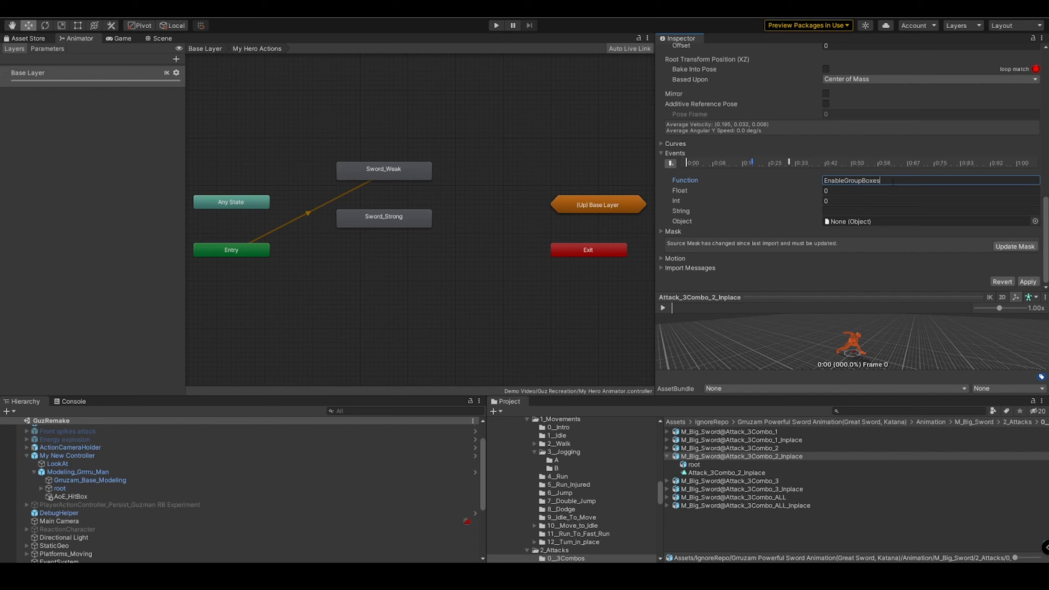
pyautogui.click(875, 211)
pyautogui.write('Group_01')
pyautogui.press('Return')
# Step: Set the clip's second animation event to the function DisableGroupBoxes with the string Group_01 and apply the import changes
pyautogui.click(790, 162)
pyautogui.click(863, 180)
pyautogui.write('DisableGroupBoxes')
pyautogui.press('Tab')
pyautogui.press('Tab')
pyautogui.press('Tab')
pyautogui.write('Group_01')
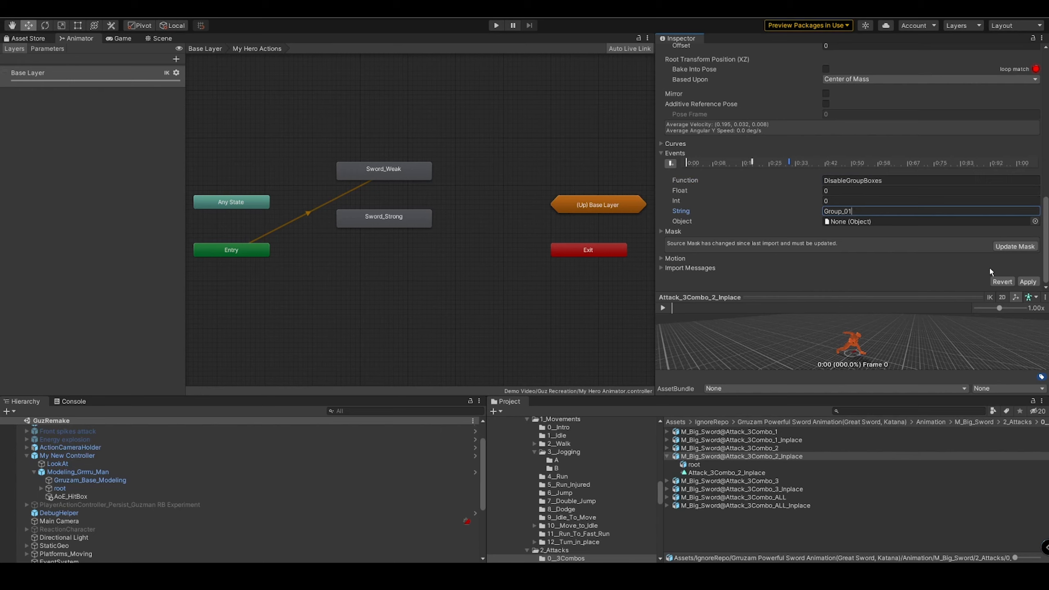
pyautogui.click(1027, 282)
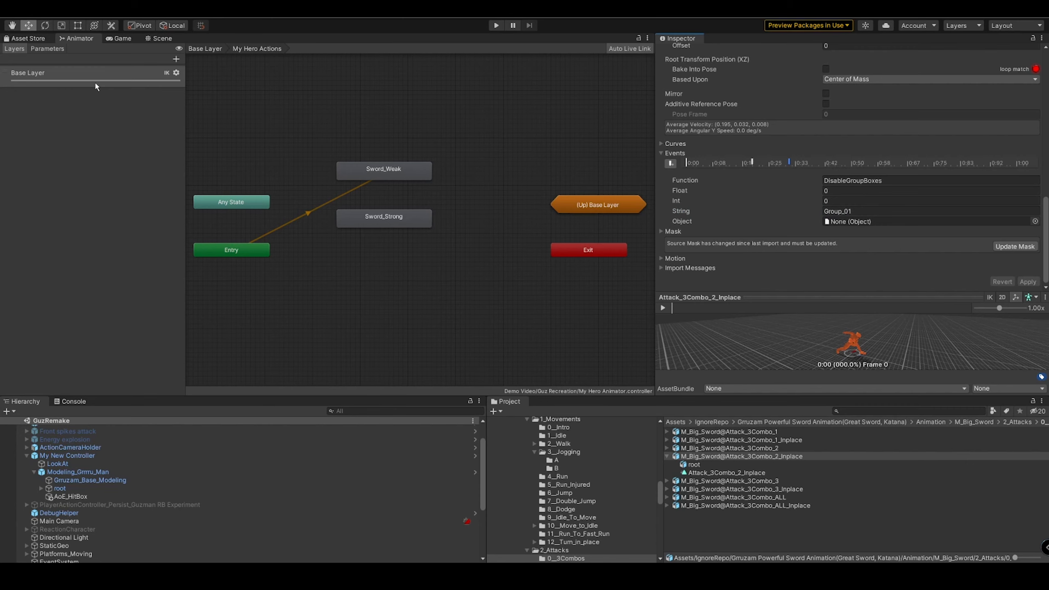
# Step: Play-test the scene by moving the character among the enemies and attacking them to check the grouped hit boxes, and stop play mode
pyautogui.click(121, 39)
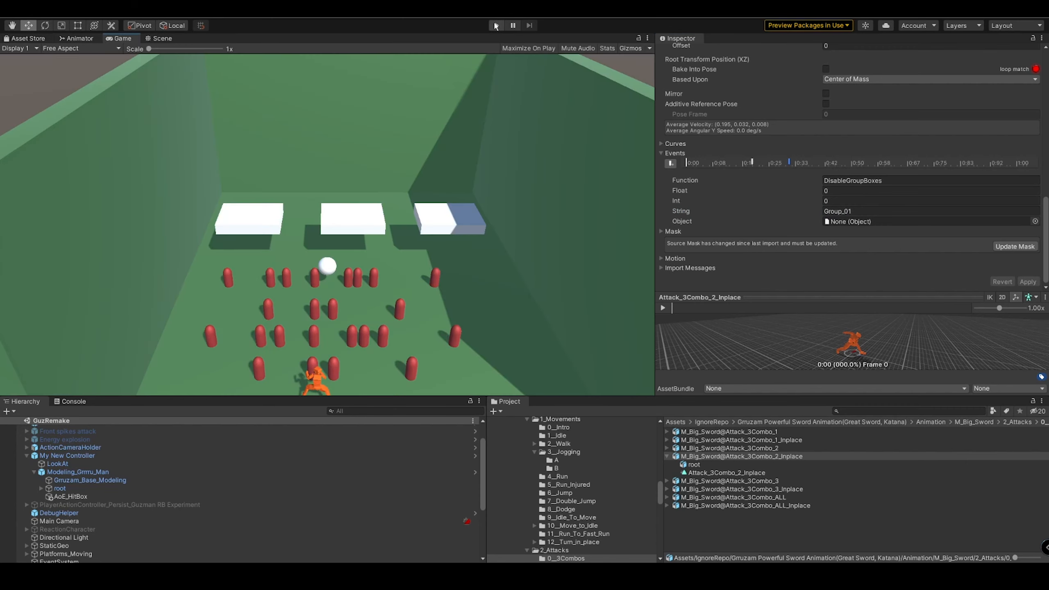
pyautogui.click(495, 26)
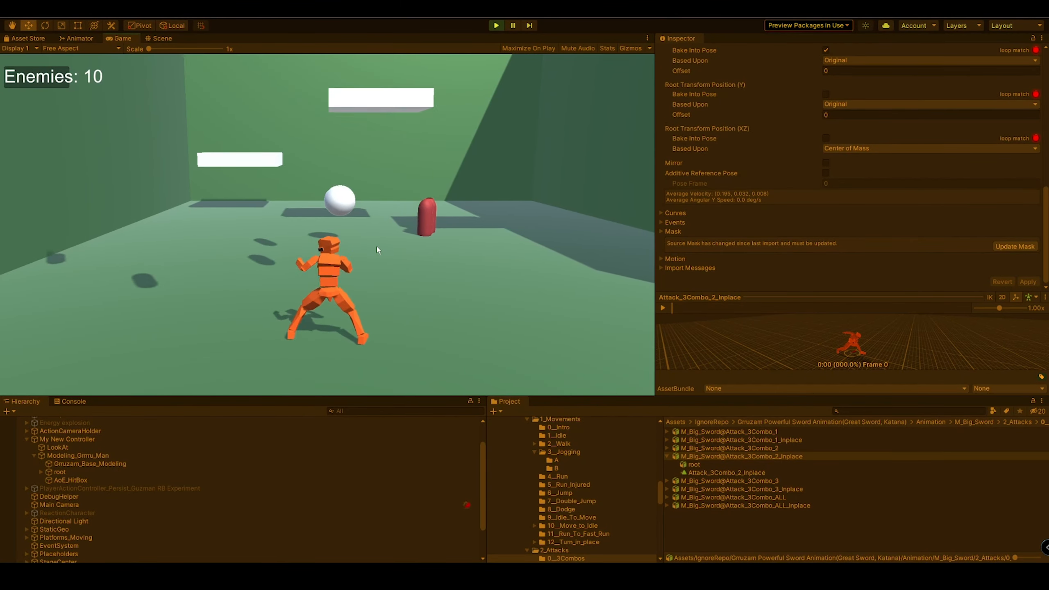
pyautogui.press('d')
pyautogui.press('w')
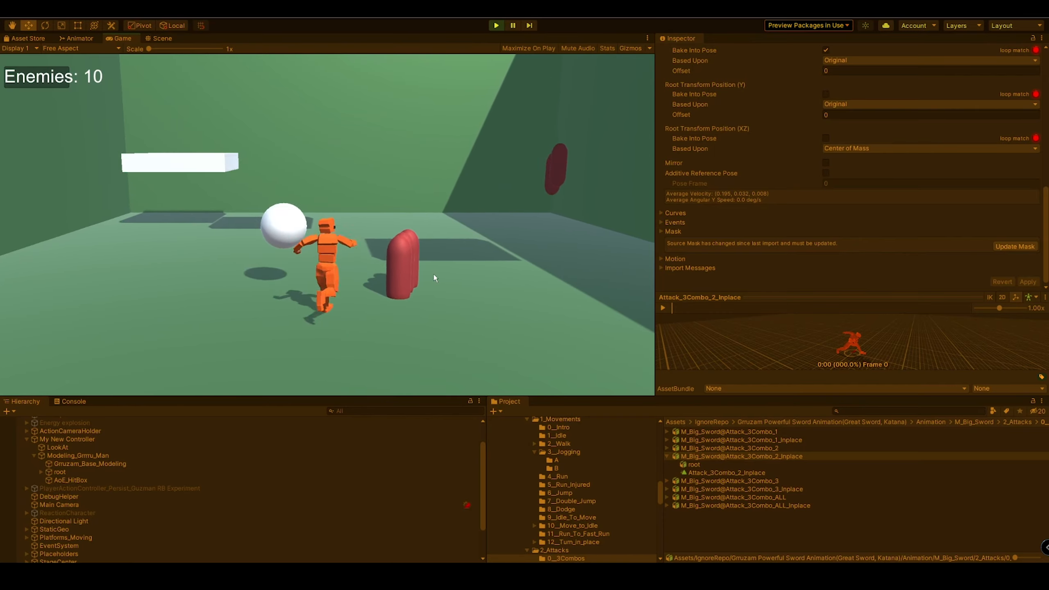
pyautogui.click(434, 274)
pyautogui.press('d')
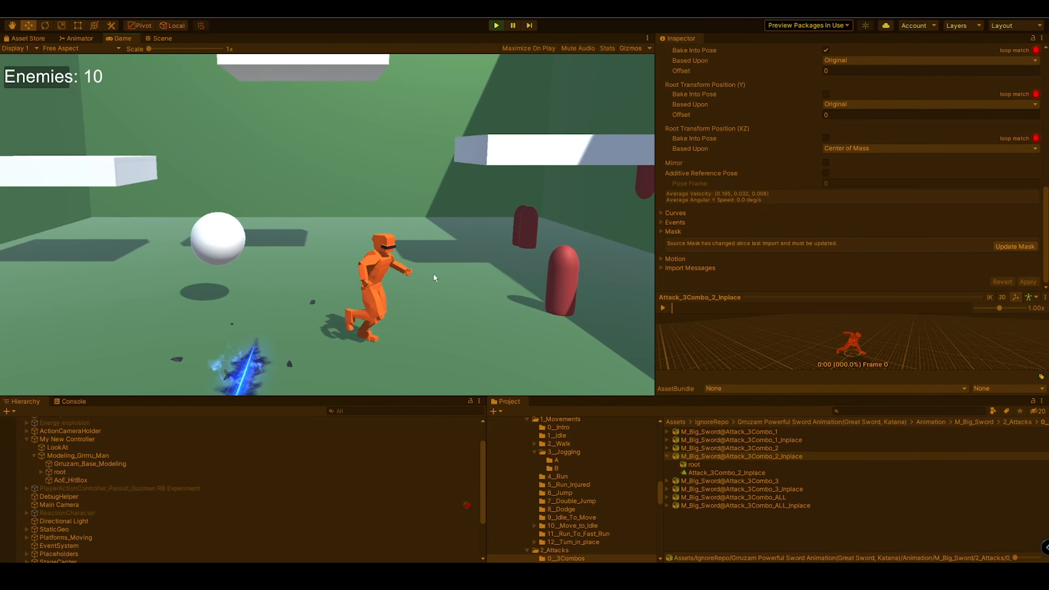
pyautogui.press('s')
pyautogui.click(434, 274)
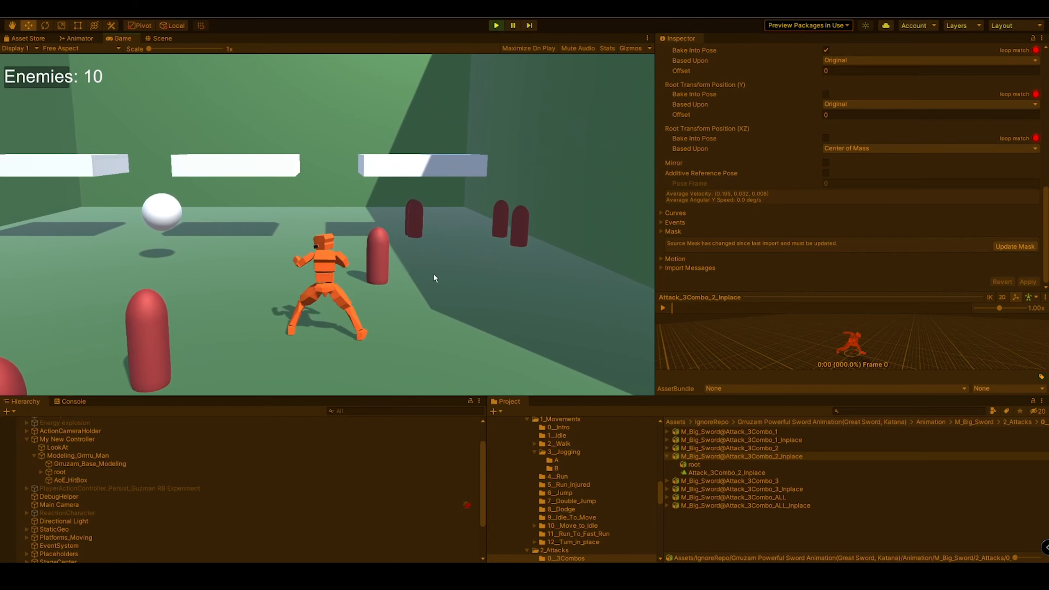
pyautogui.press('w')
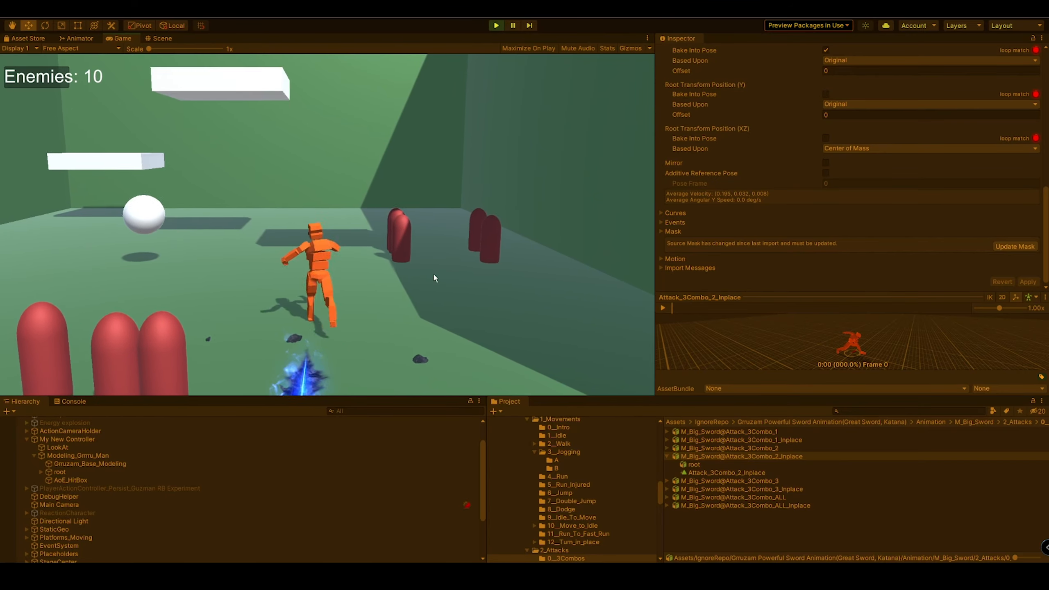
pyautogui.press('a')
pyautogui.press('s')
pyautogui.click(434, 275)
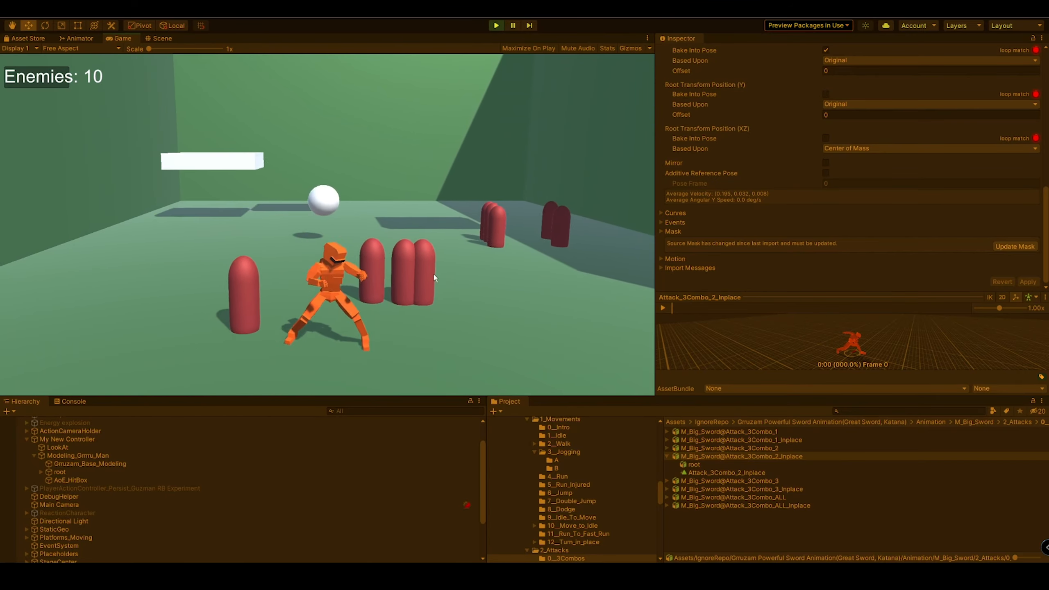
pyautogui.press('w')
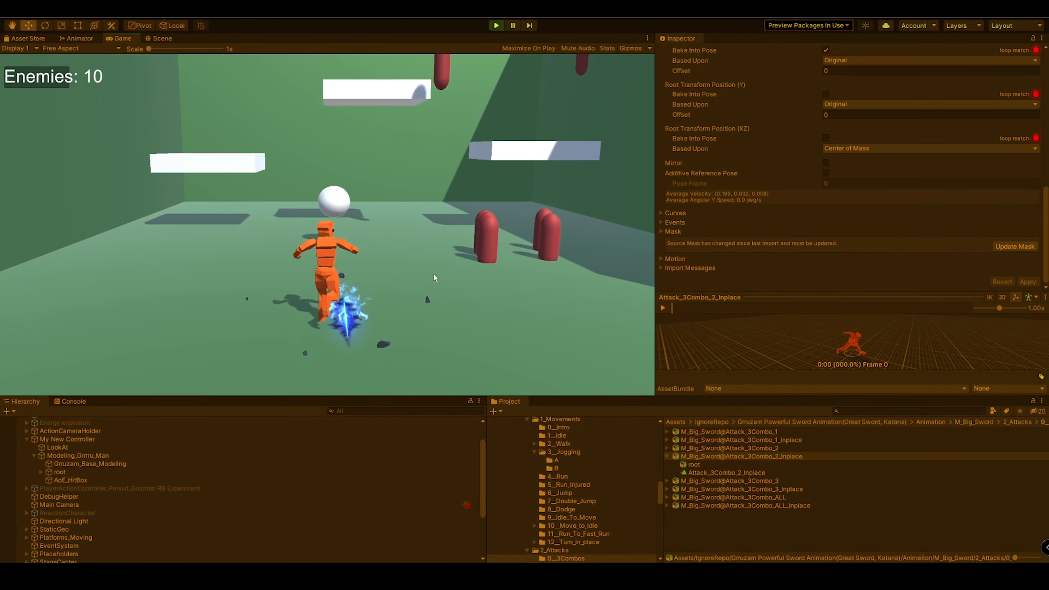
pyautogui.press('d')
pyautogui.click(434, 275)
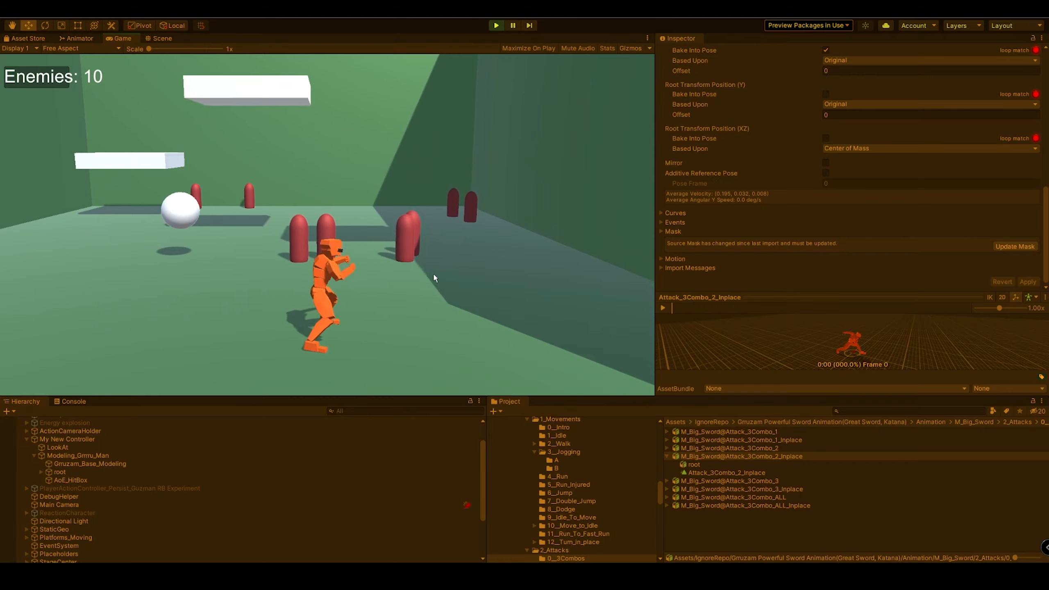
pyautogui.click(359, 266)
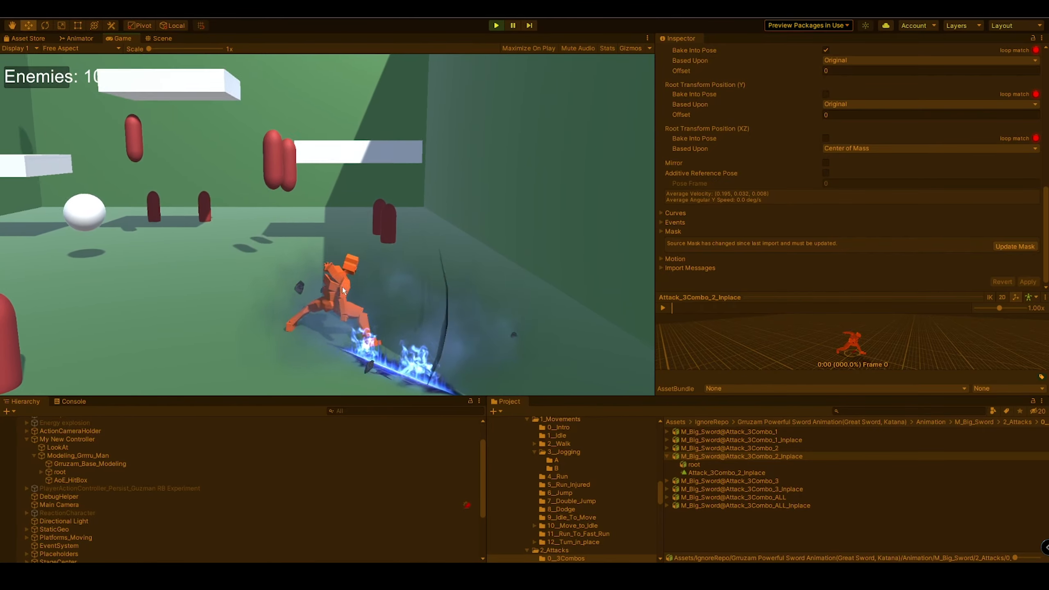
pyautogui.click(496, 25)
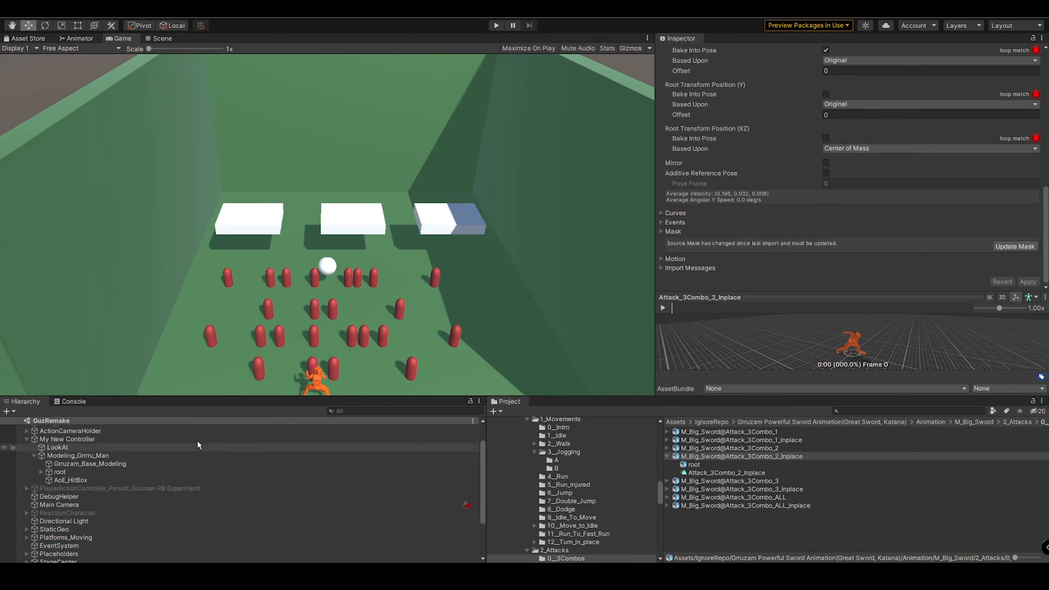
# Step: Examine the group enabler, default hit boxes and Hit Sender damage events in the hit-giver options of My New Controller
pyautogui.click(174, 456)
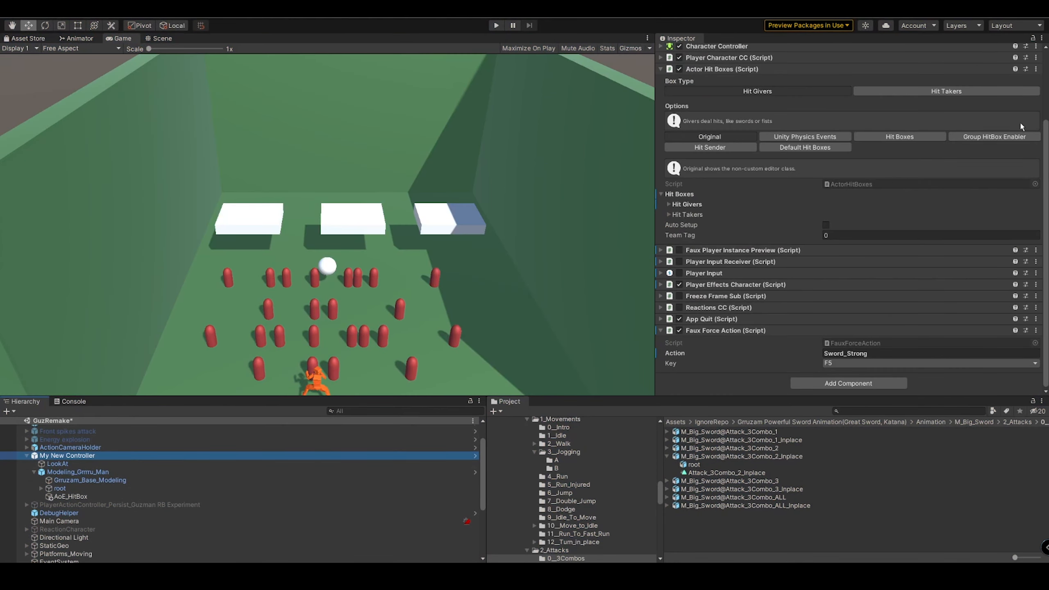
pyautogui.click(1012, 137)
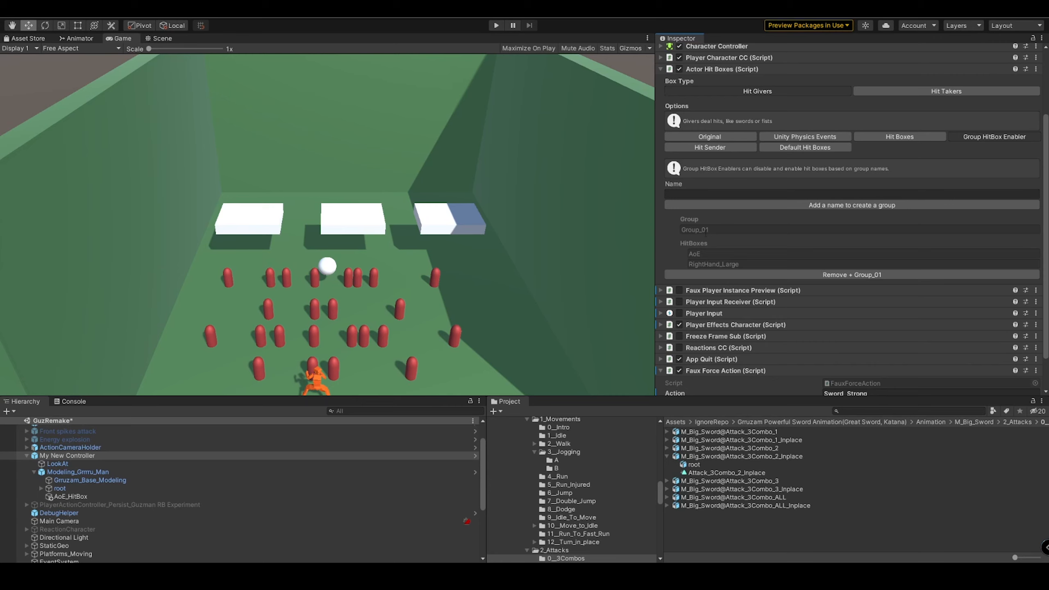
pyautogui.click(916, 136)
pyautogui.click(729, 147)
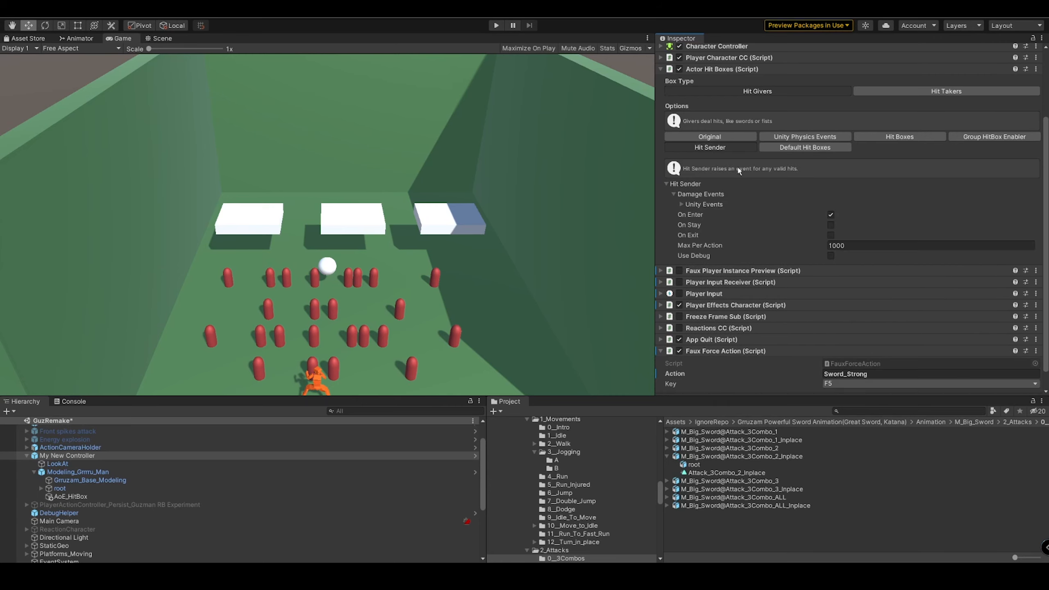
pyautogui.click(798, 147)
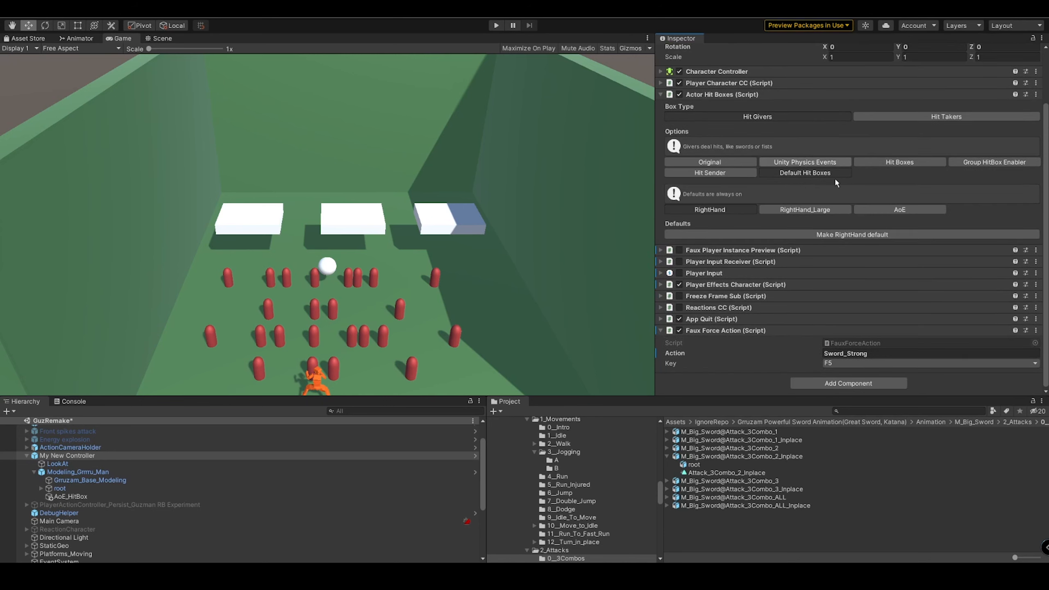
pyautogui.click(730, 174)
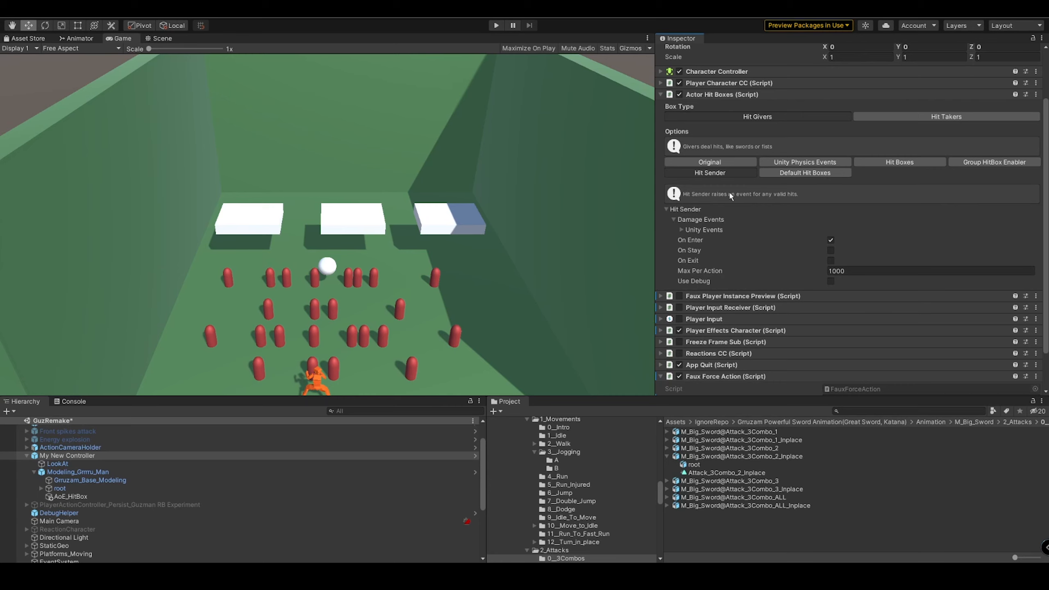
pyautogui.click(717, 231)
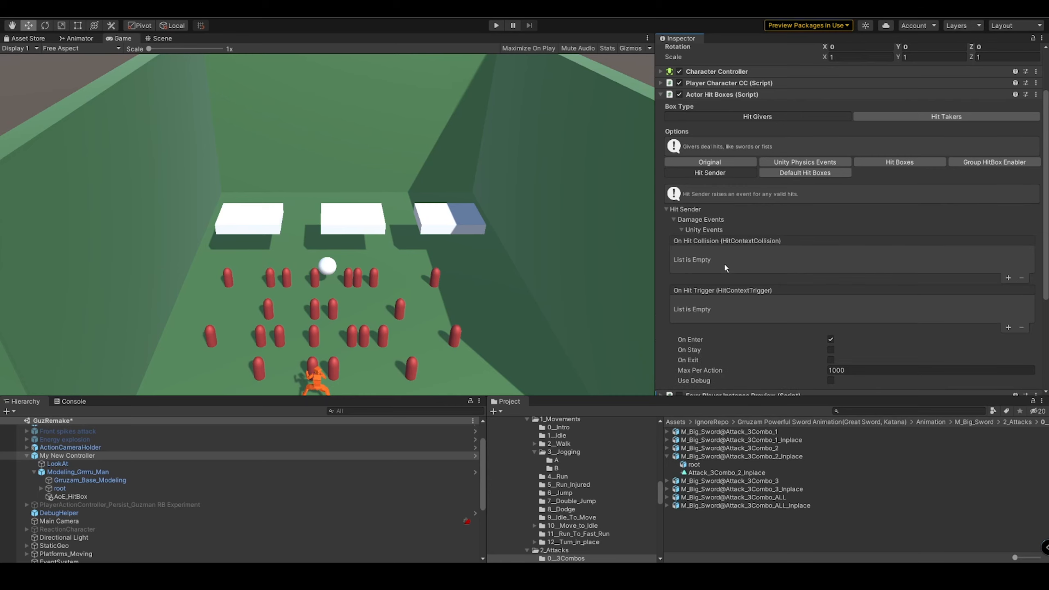
pyautogui.scroll(-3, 725, 264)
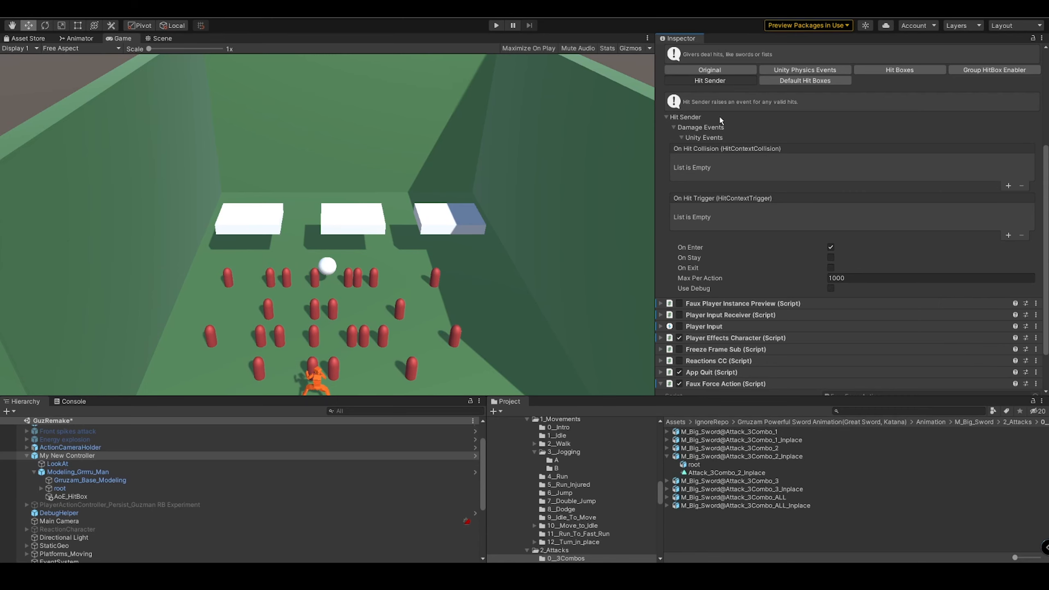
pyautogui.scroll(2, 707, 145)
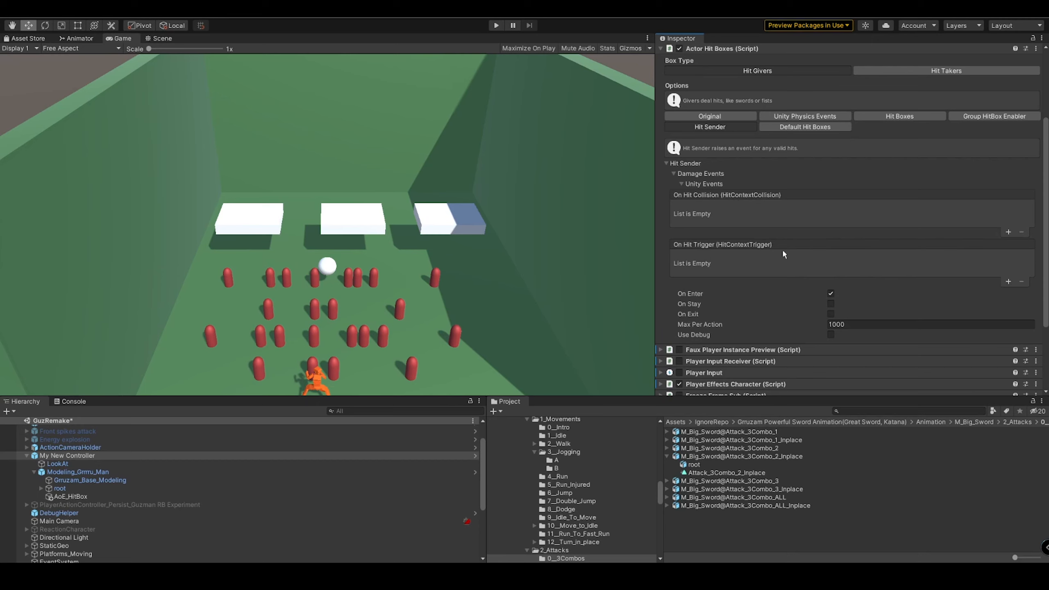
pyautogui.click(704, 184)
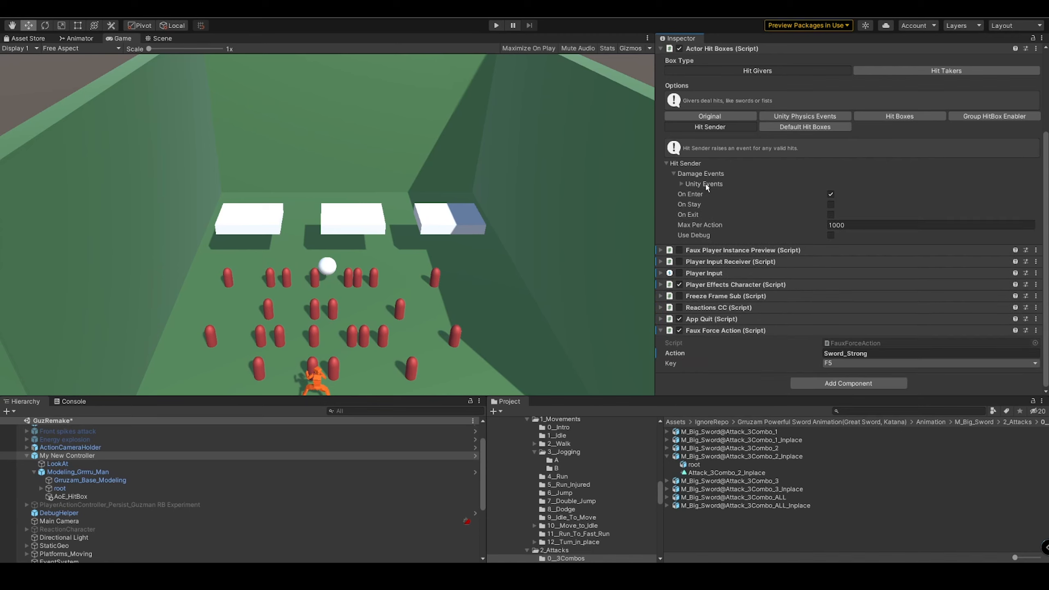
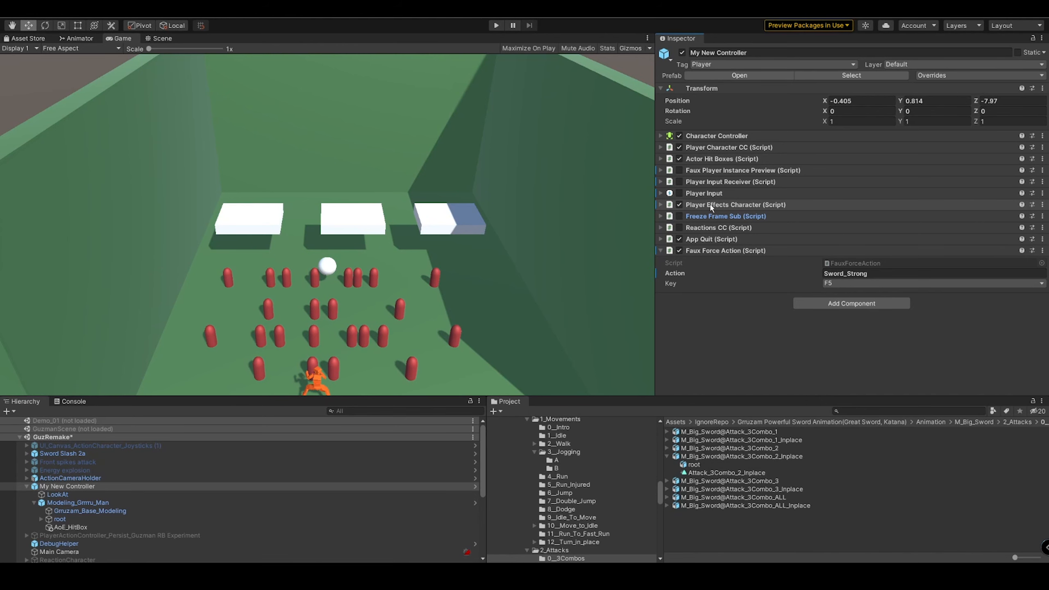
# Step: Open the effects editor from My New Controller's Player Effects Character script and switch the FX selection to Hit Givers FX
pyautogui.click(712, 204)
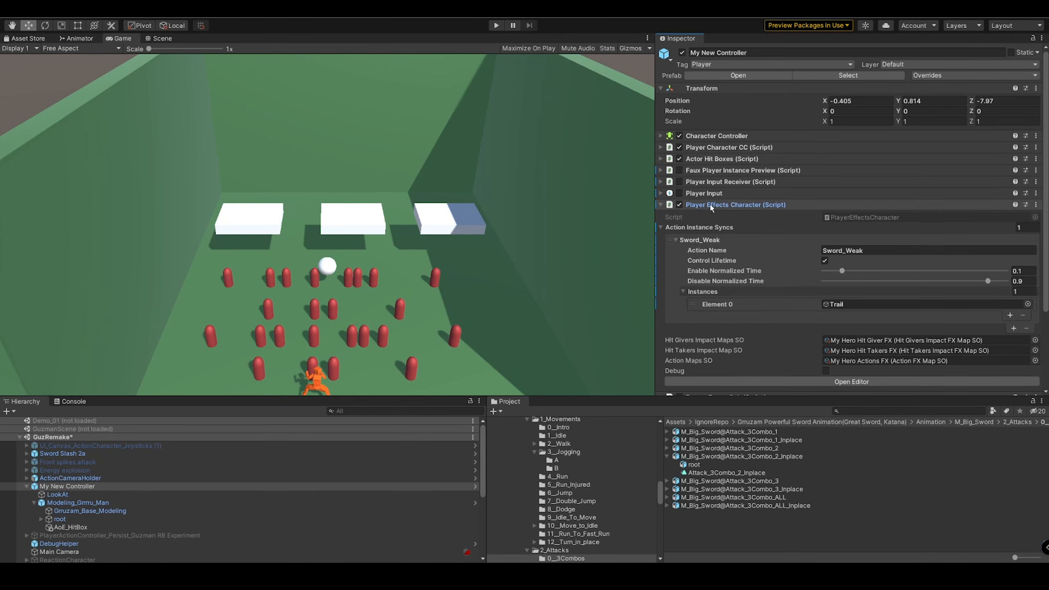
pyautogui.scroll(-4, 740, 247)
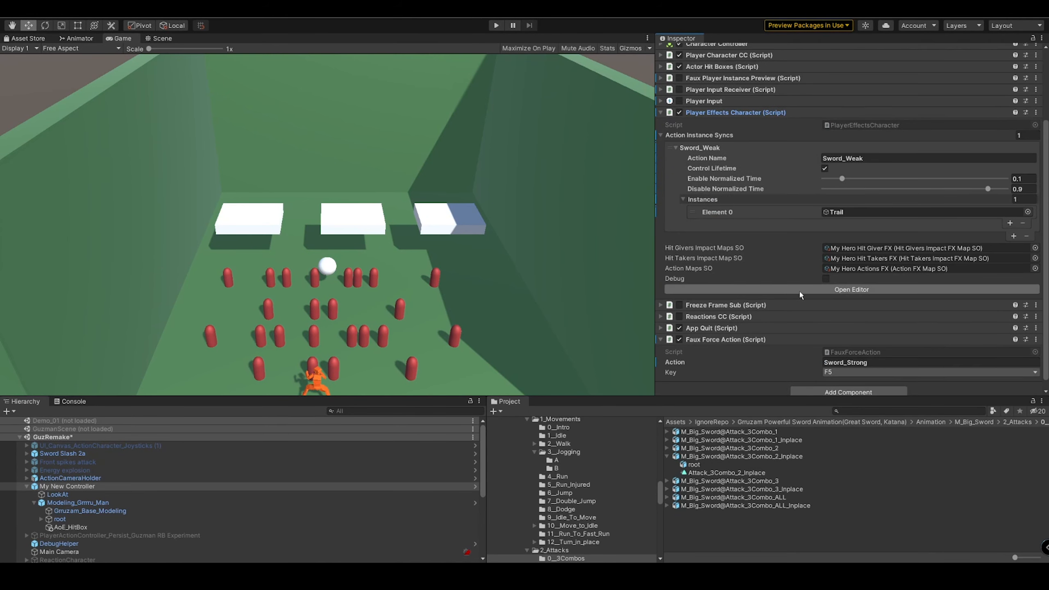
pyautogui.click(851, 290)
pyautogui.moveTo(556, 53); pyautogui.dragTo(790, 110)
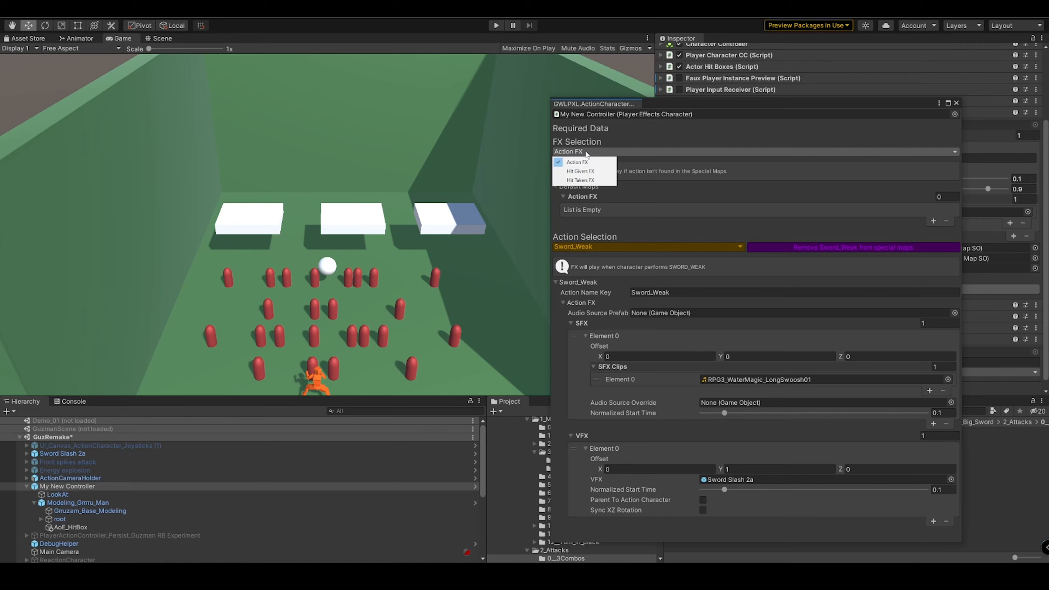
pyautogui.click(586, 172)
pyautogui.moveTo(702, 106); pyautogui.dragTo(641, 63)
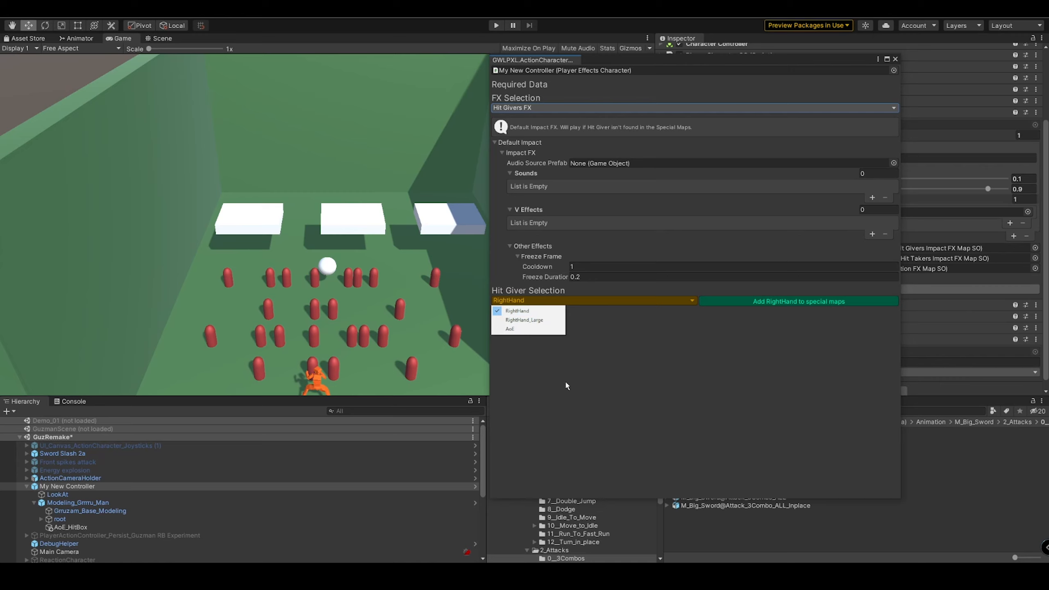
# Step: Add a V Effects element to the default hit-giver impact and assign CFX_DoubleFlameC White as its VFX
pyautogui.click(593, 211)
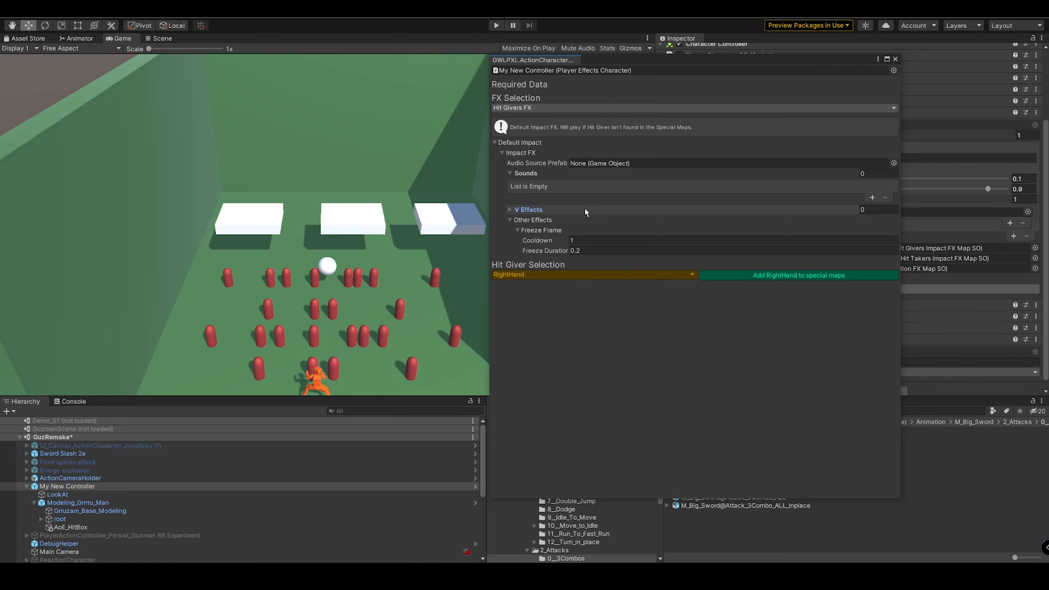
pyautogui.click(536, 209)
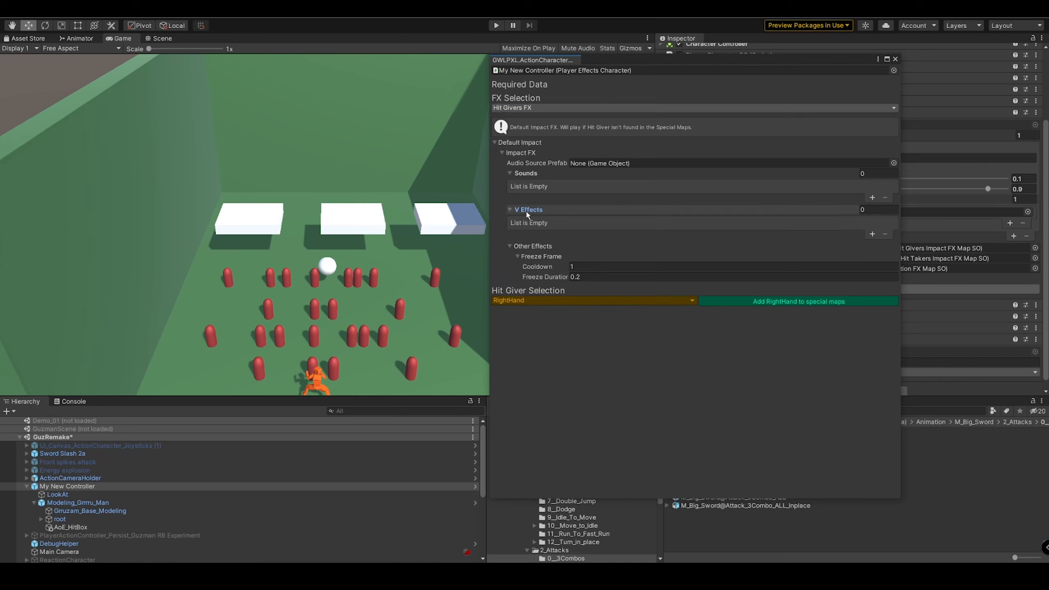
pyautogui.click(873, 234)
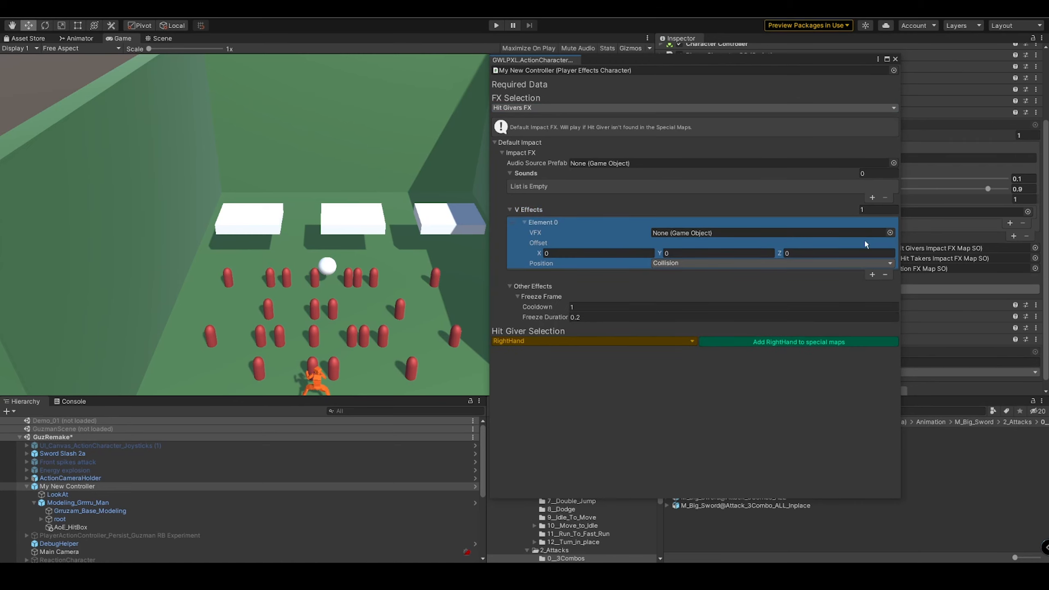
pyautogui.moveTo(782, 61); pyautogui.dragTo(499, 46)
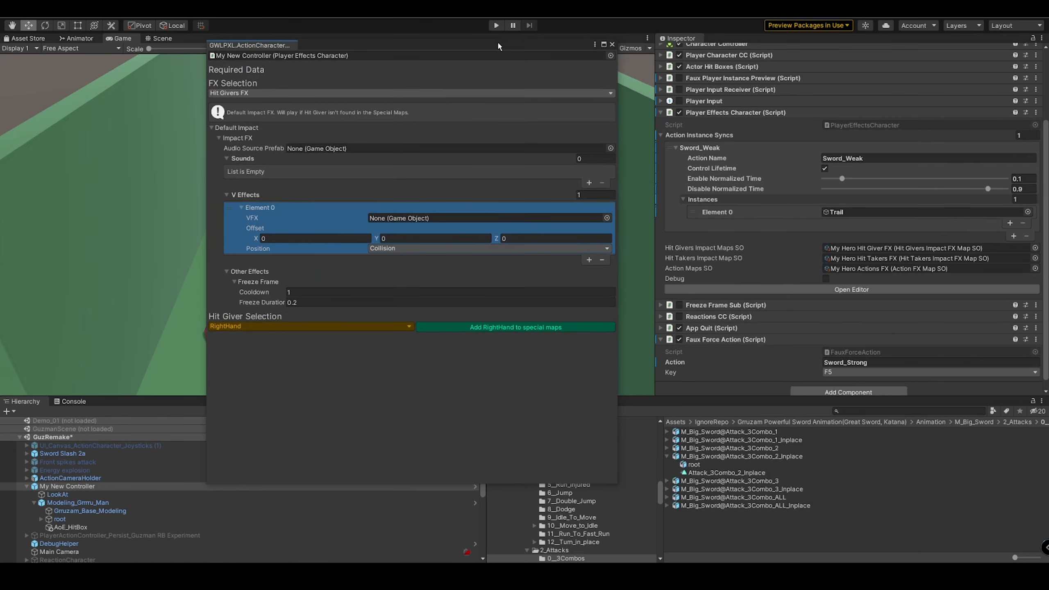
pyautogui.click(607, 218)
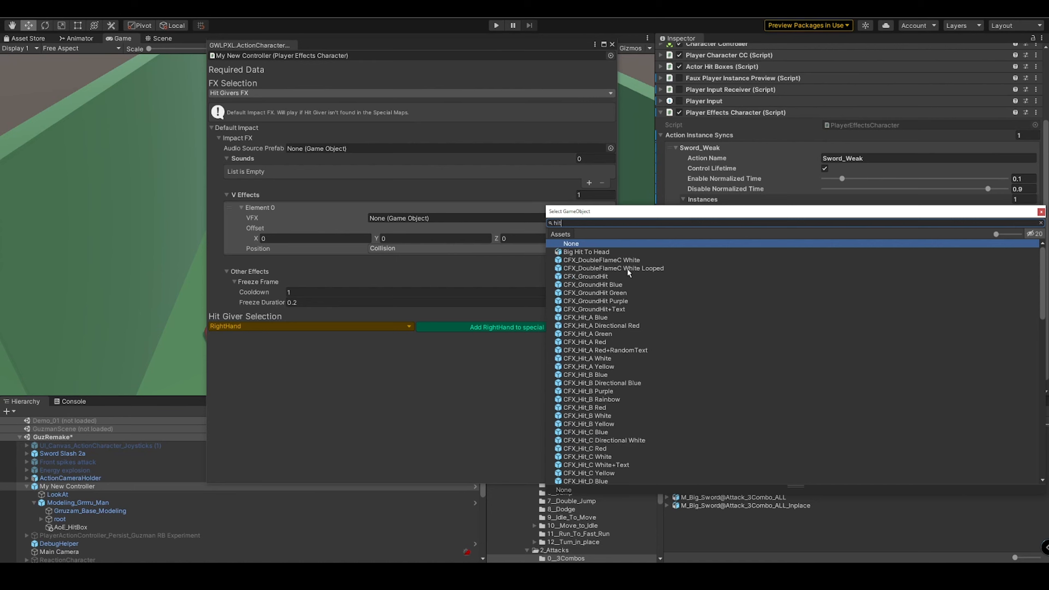
pyautogui.doubleClick(639, 261)
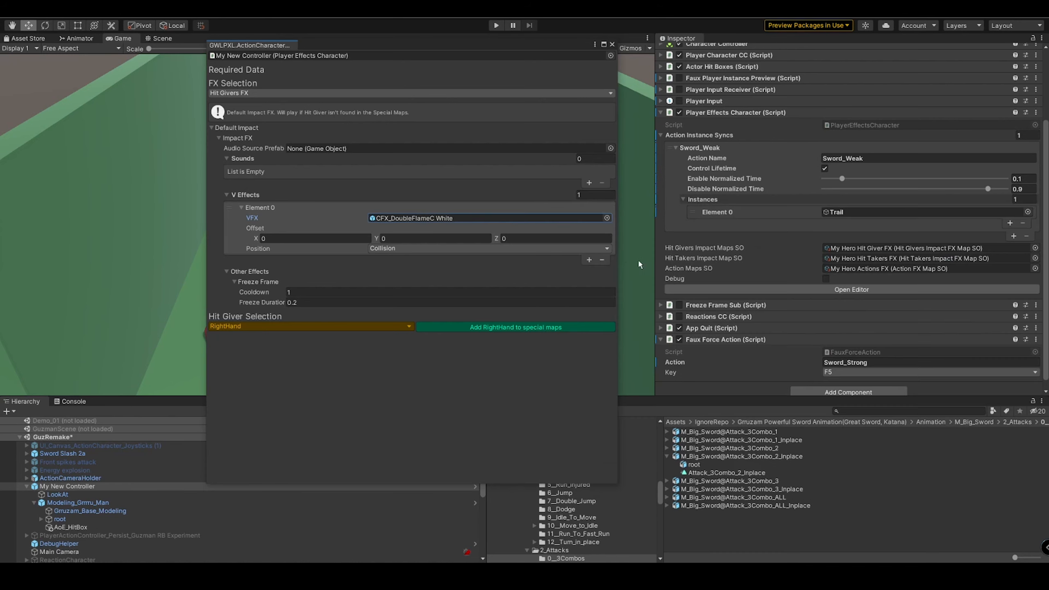
# Step: Review the position options of the new impact effect and the freeze frame settings, keeping the position at Collision
pyautogui.click(416, 249)
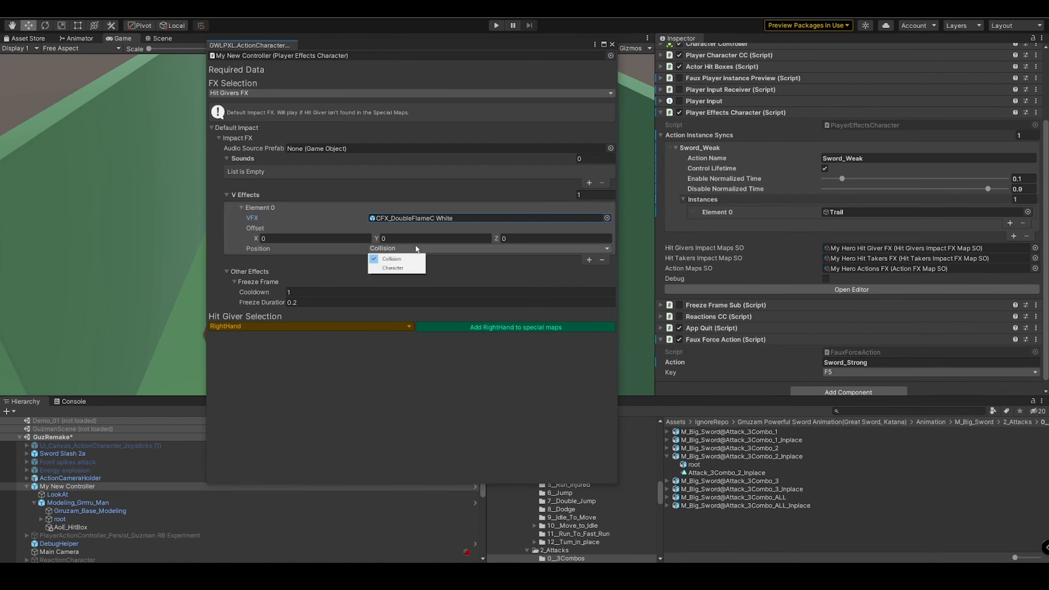
pyautogui.moveTo(473, 53); pyautogui.dragTo(776, 49)
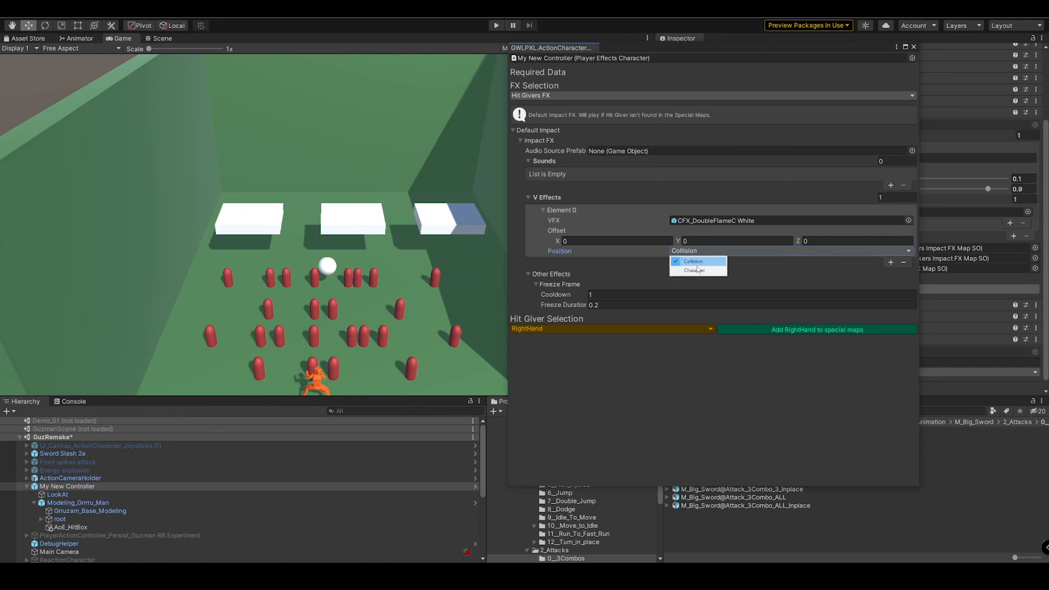
pyautogui.click(790, 275)
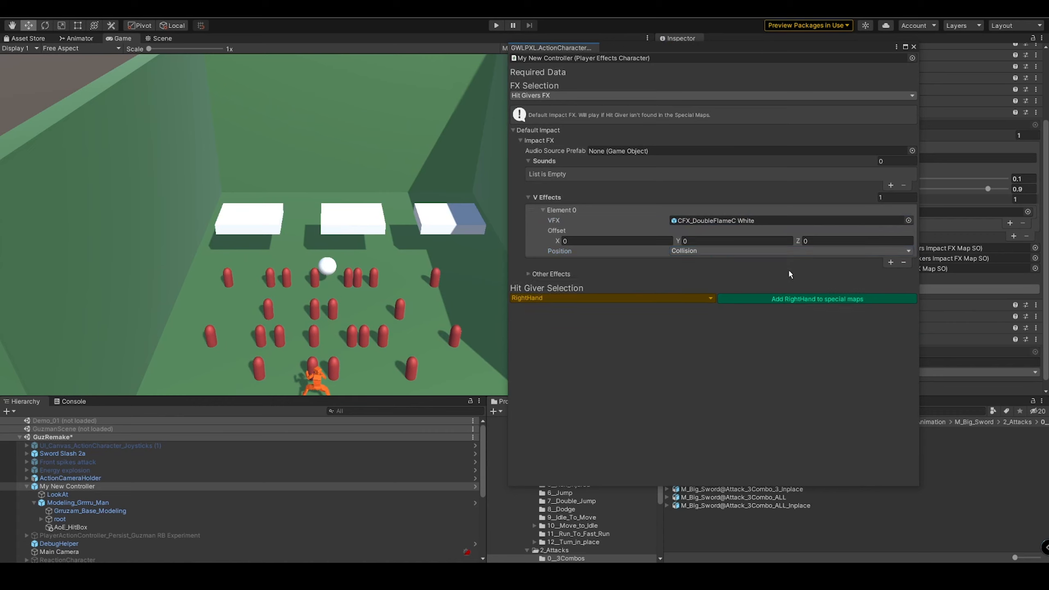
pyautogui.click(563, 274)
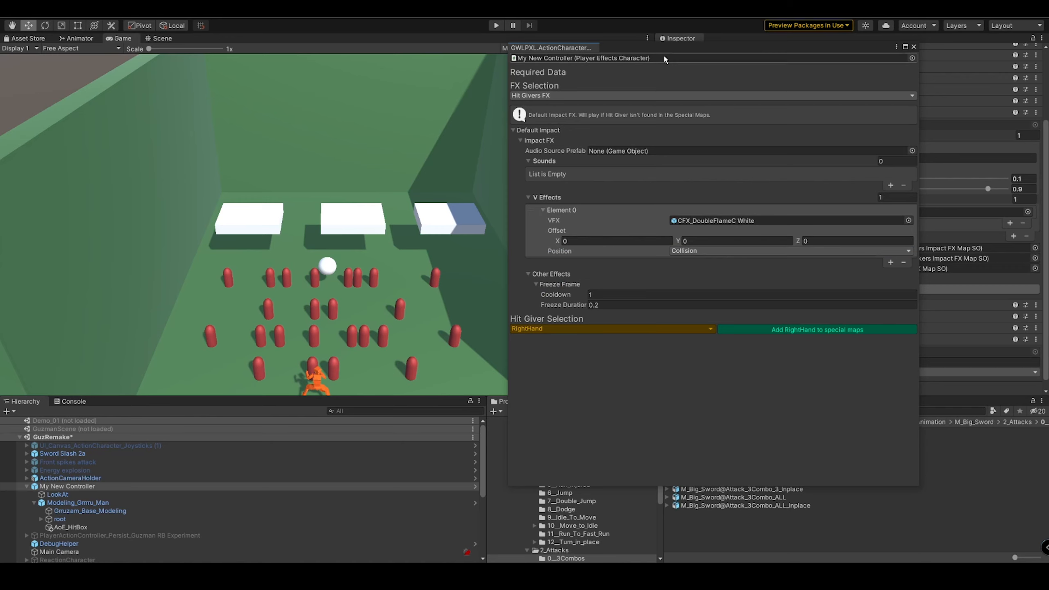
pyautogui.moveTo(666, 47); pyautogui.dragTo(757, 46)
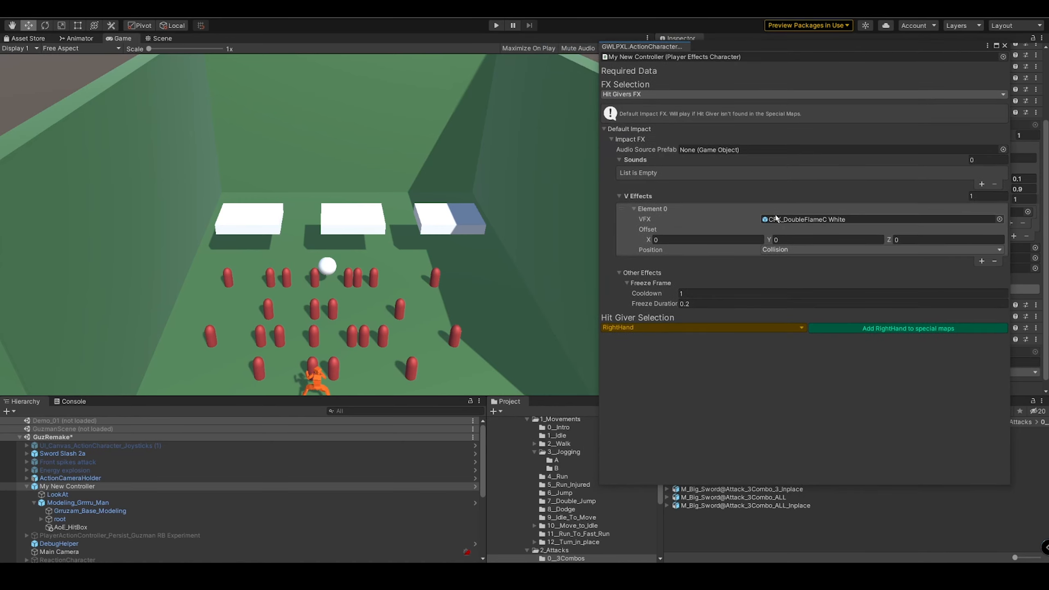
# Step: Play-test the scene by moving the character among the enemies and attacking them to check the default impact effect
pyautogui.click(496, 25)
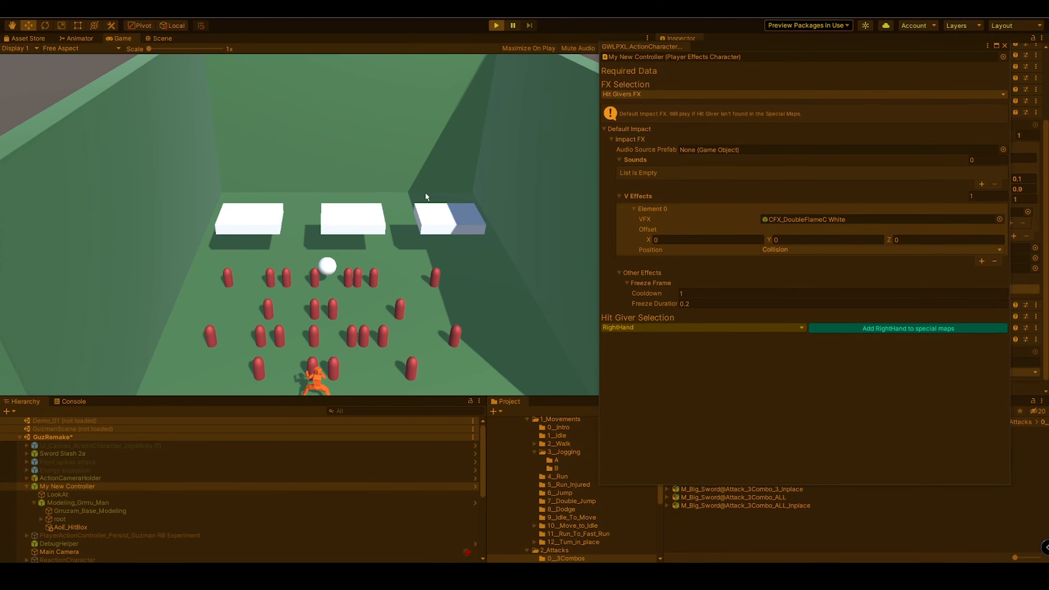
pyautogui.press('w')
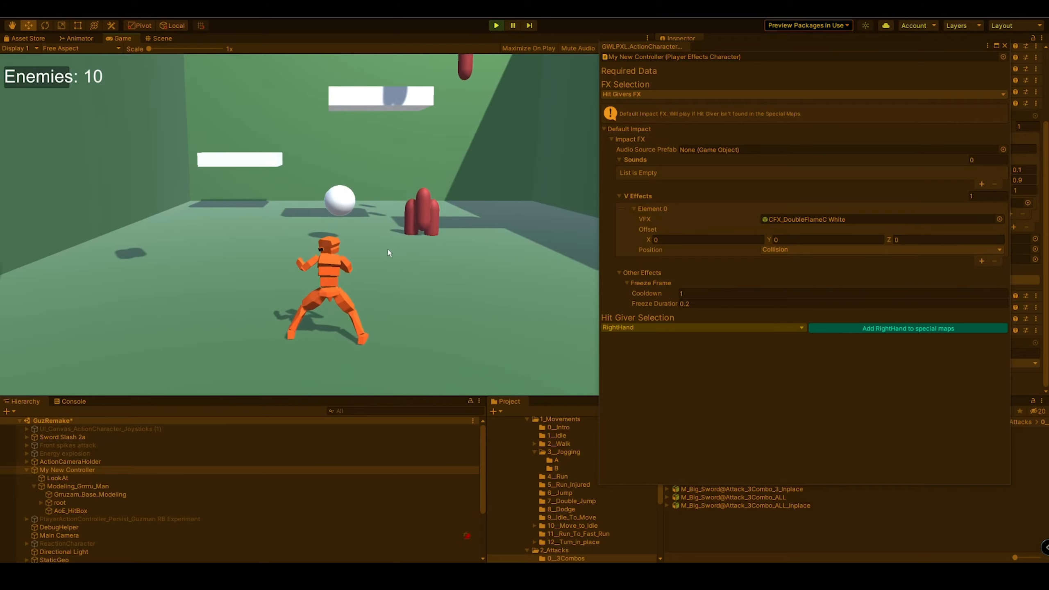
pyautogui.click(430, 265)
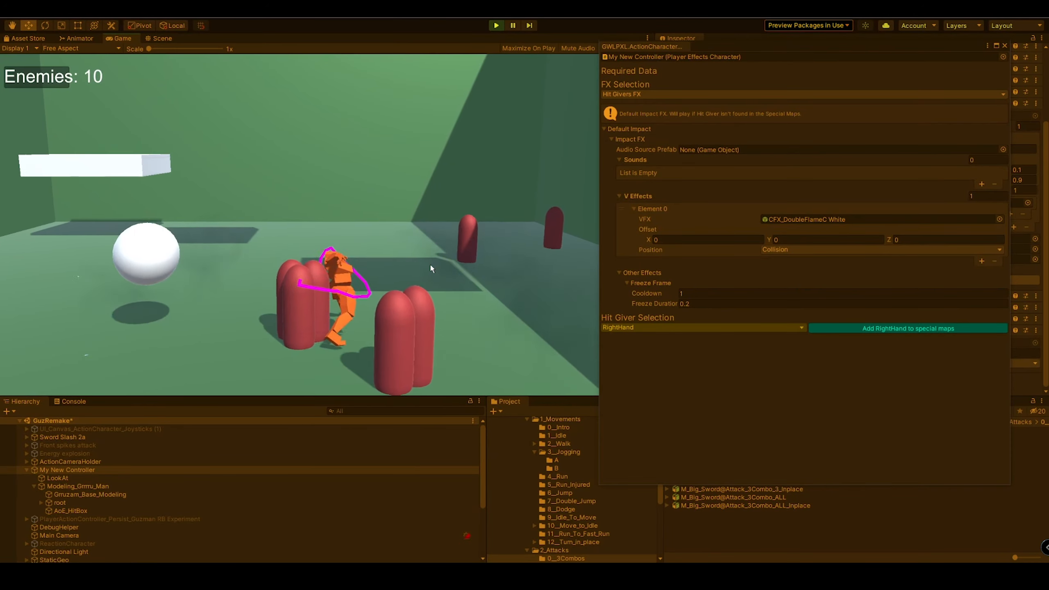
pyautogui.press('s')
pyautogui.press('d')
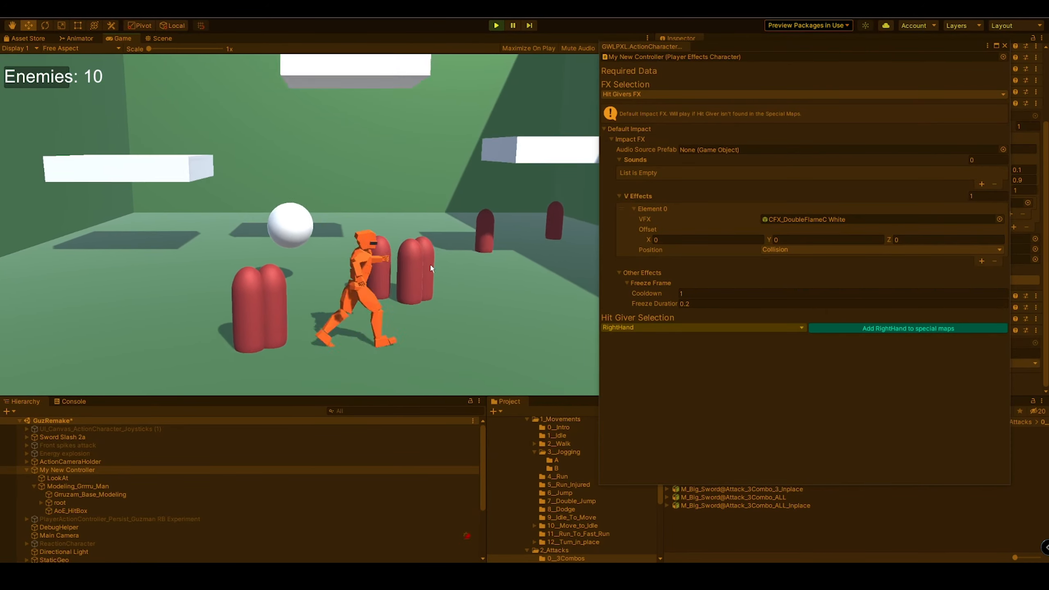
pyautogui.click(430, 265)
pyautogui.press('w')
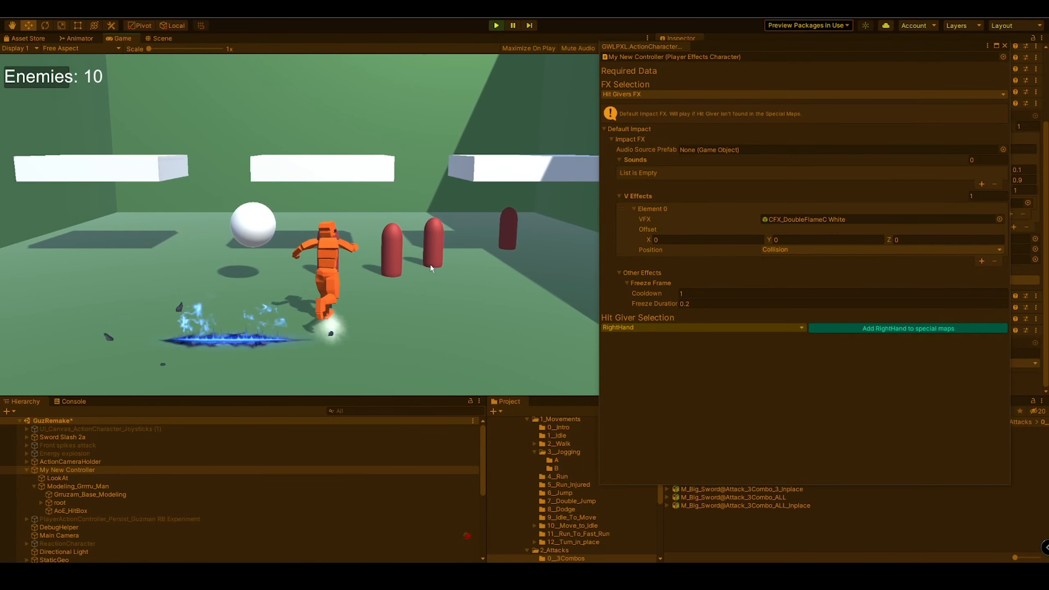
pyautogui.click(430, 267)
pyautogui.press('a')
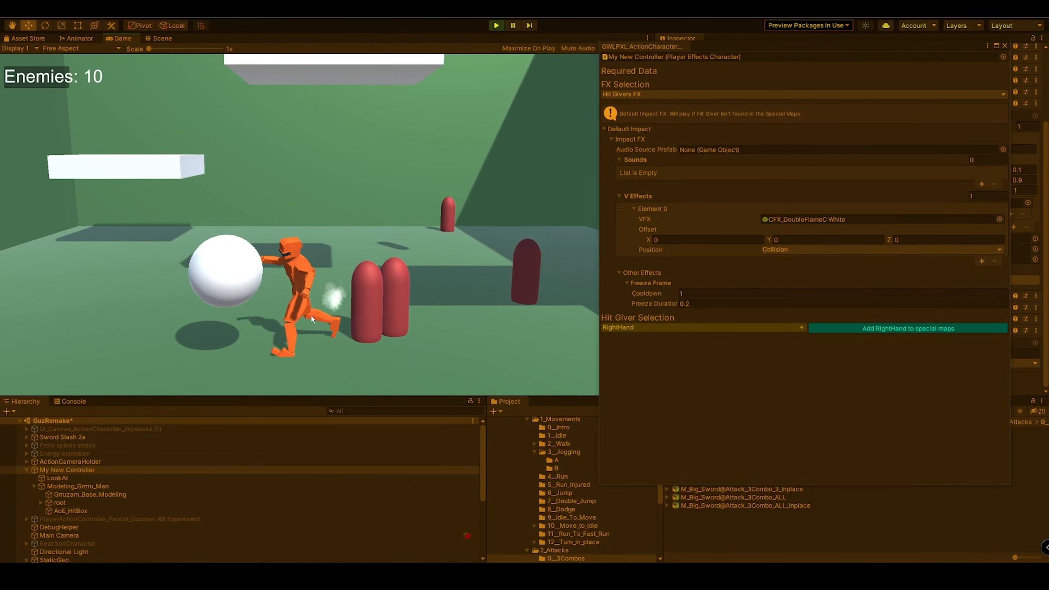
pyautogui.press('s')
pyautogui.press('w')
pyautogui.click(360, 300)
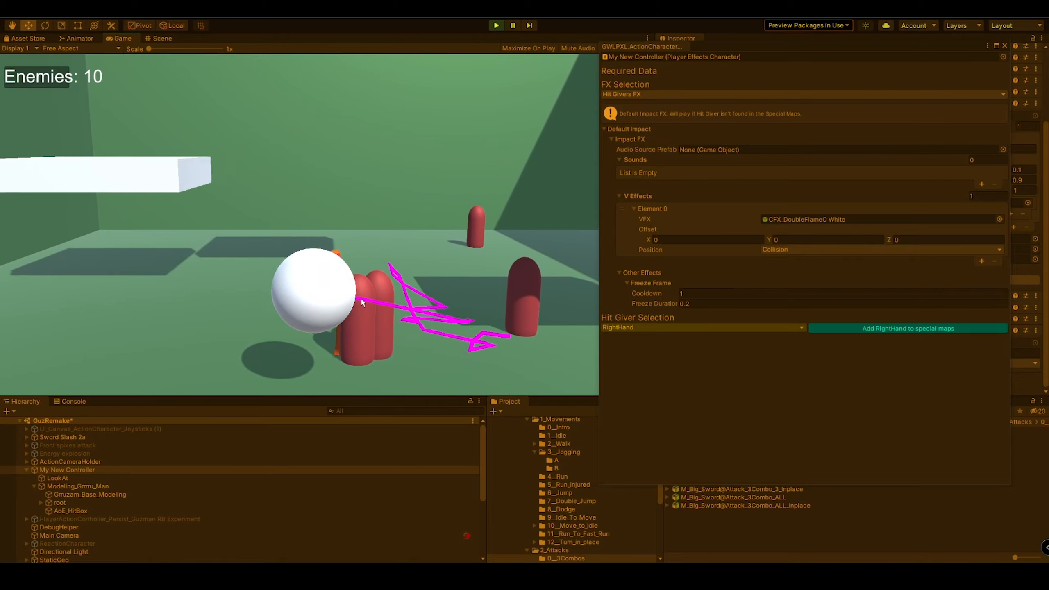
pyautogui.press('a')
pyautogui.press('s')
pyautogui.press('d')
pyautogui.click(362, 303)
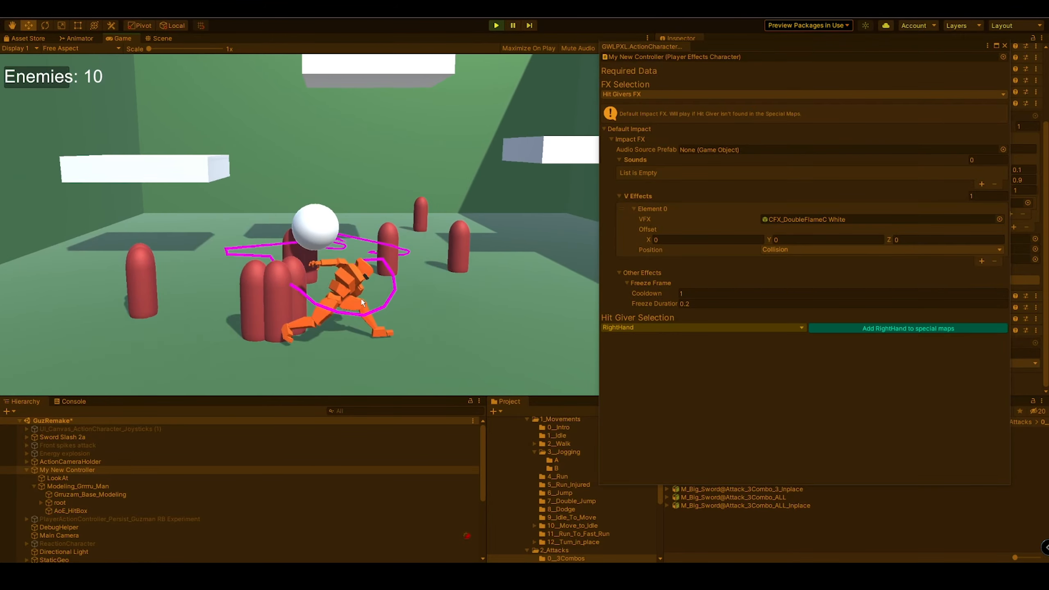
pyautogui.press('w')
pyautogui.click(362, 302)
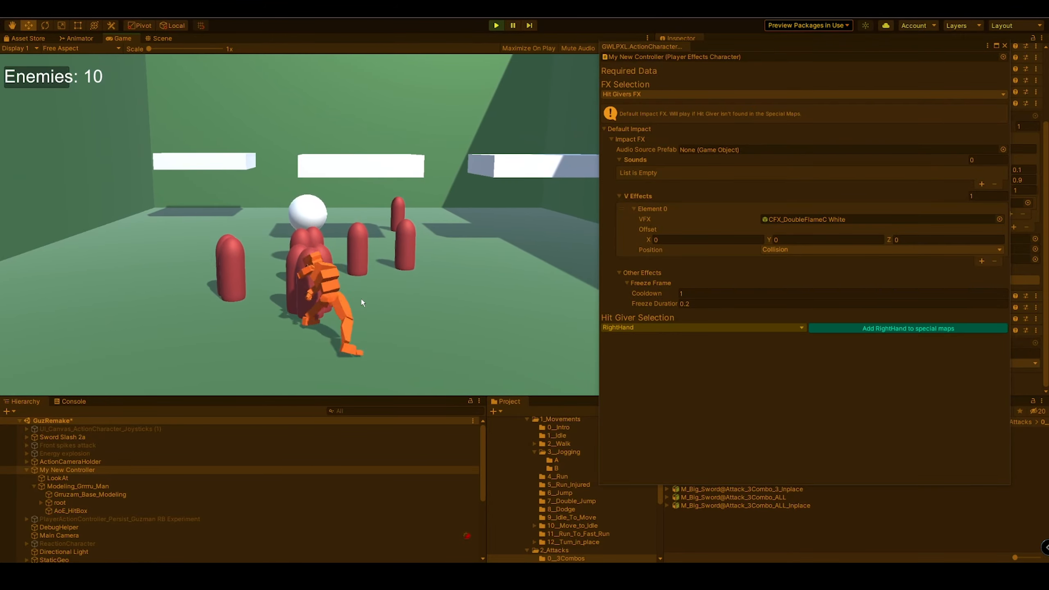
pyautogui.press('a')
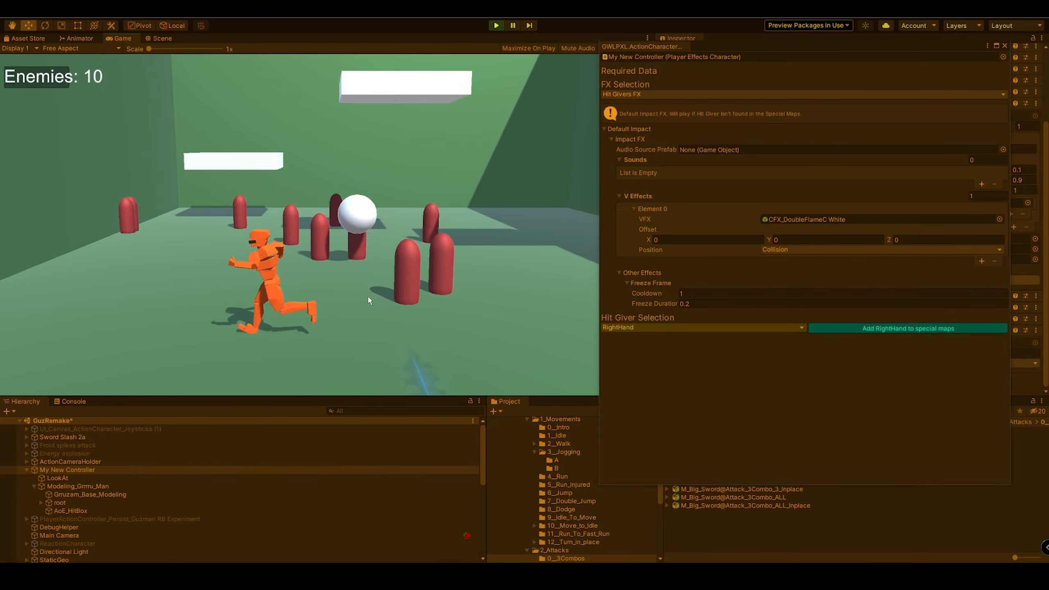
pyautogui.press('d')
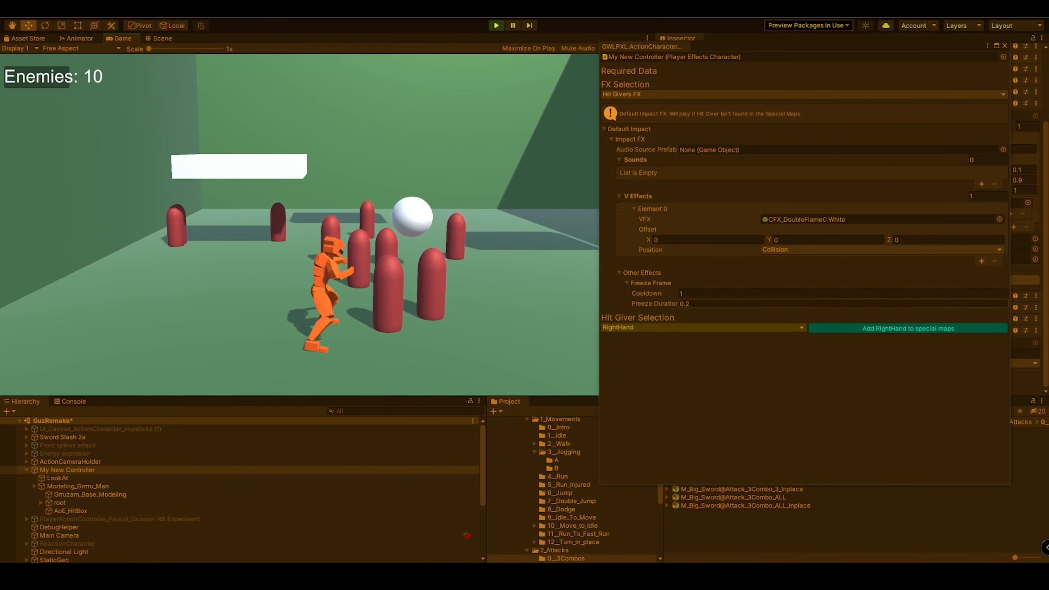
# Step: Set the default impact's Freeze Duration to 5 and attack the enemies to test the freeze frame
pyautogui.click(707, 305)
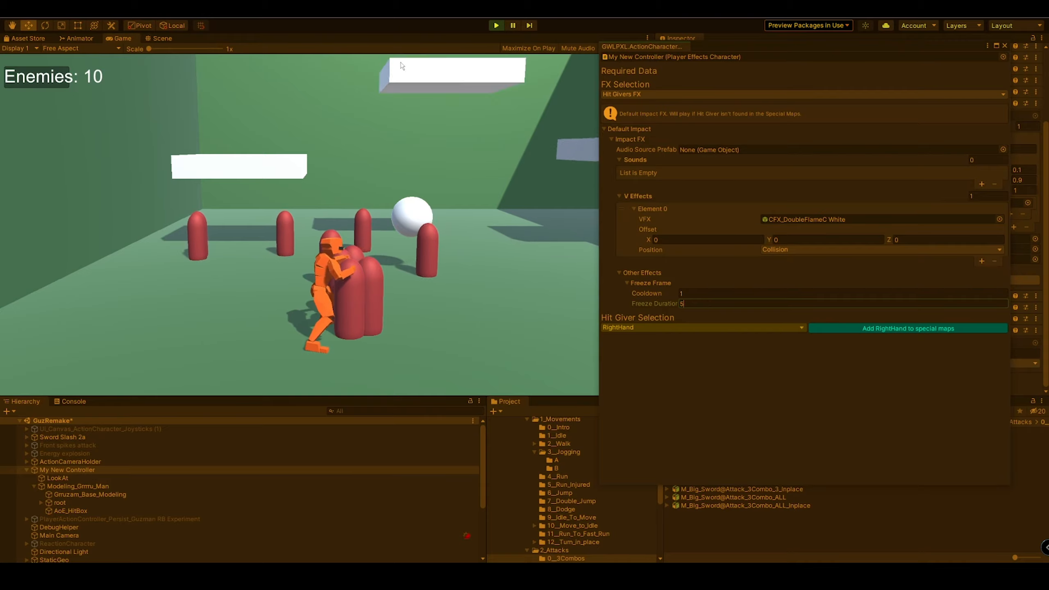
pyautogui.click(370, 307)
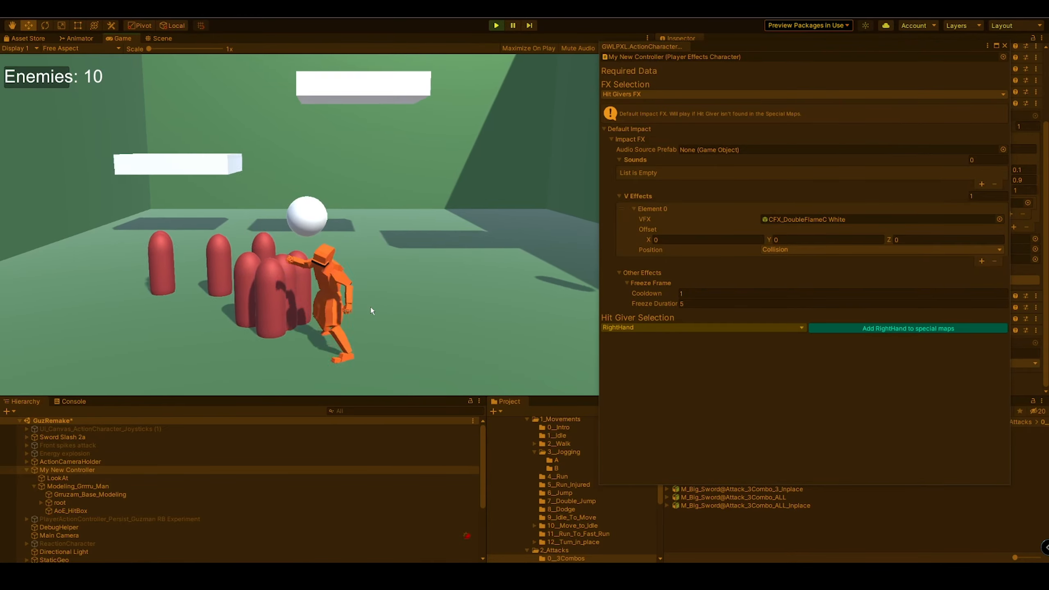
pyautogui.click(370, 306)
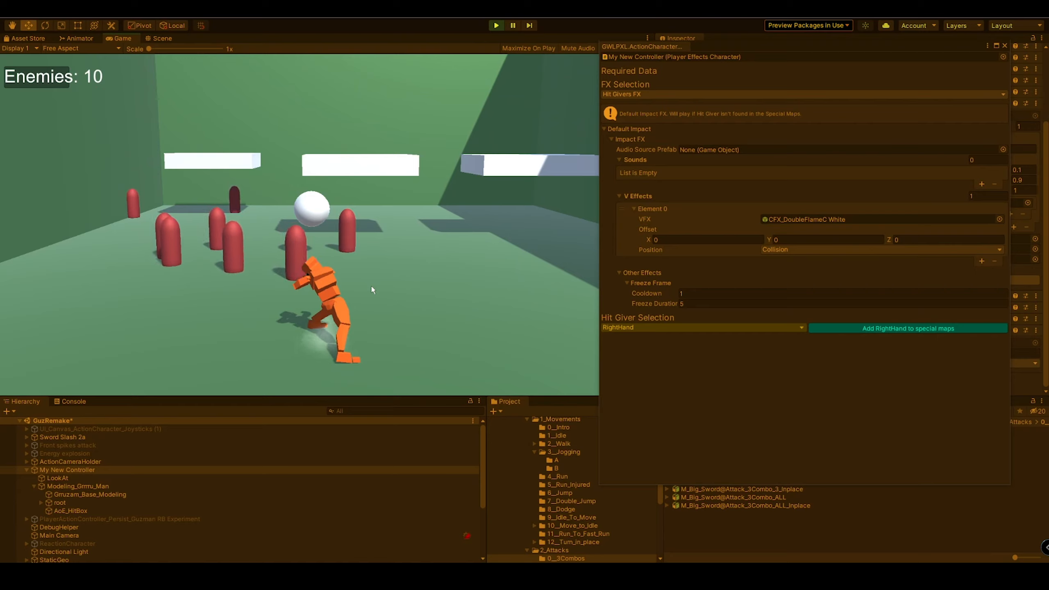
# Step: Set the default impact's Freeze Duration to 0.25 and attack the enemies again to test the shorter freeze
pyautogui.press('a')
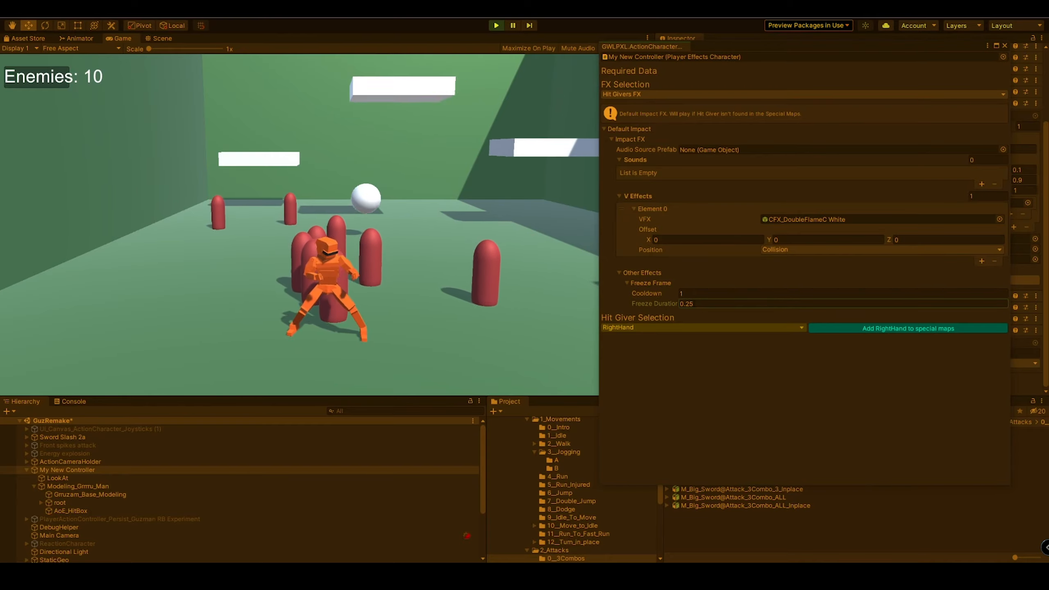
pyautogui.click(336, 217)
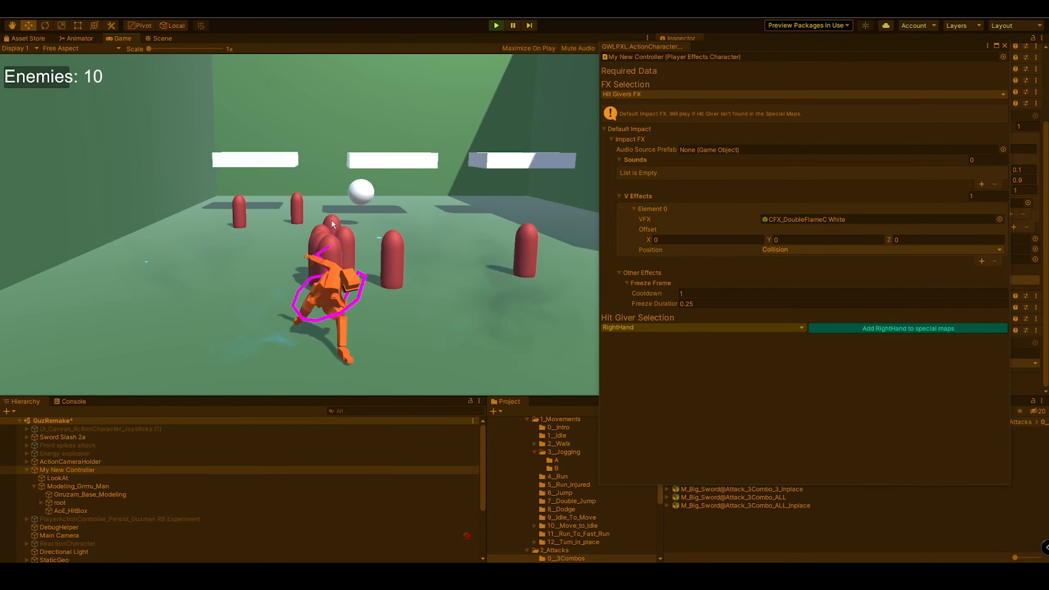
pyautogui.click(332, 224)
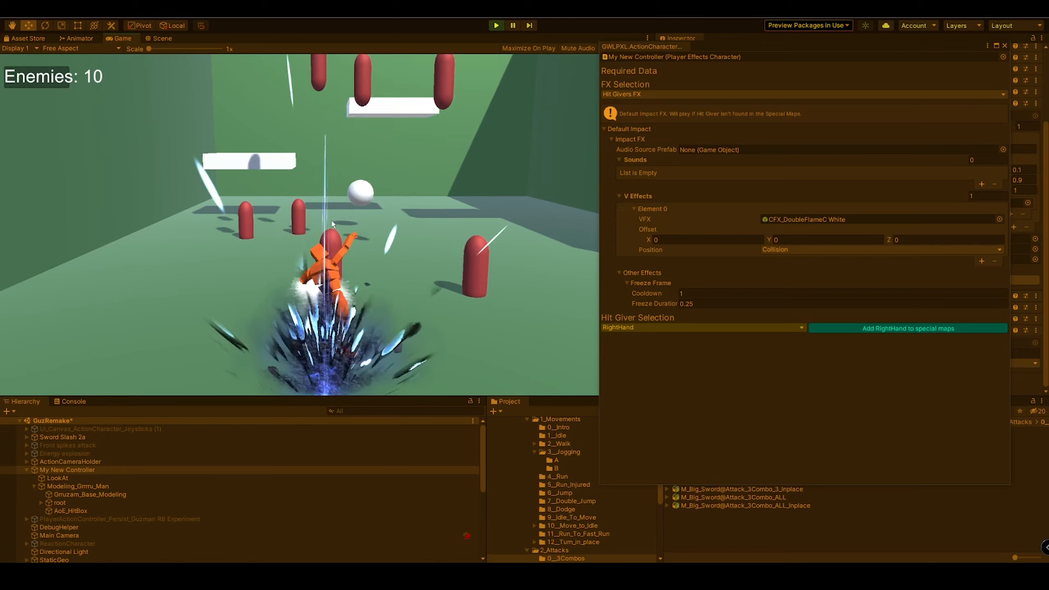
pyautogui.press('a')
pyautogui.press('w')
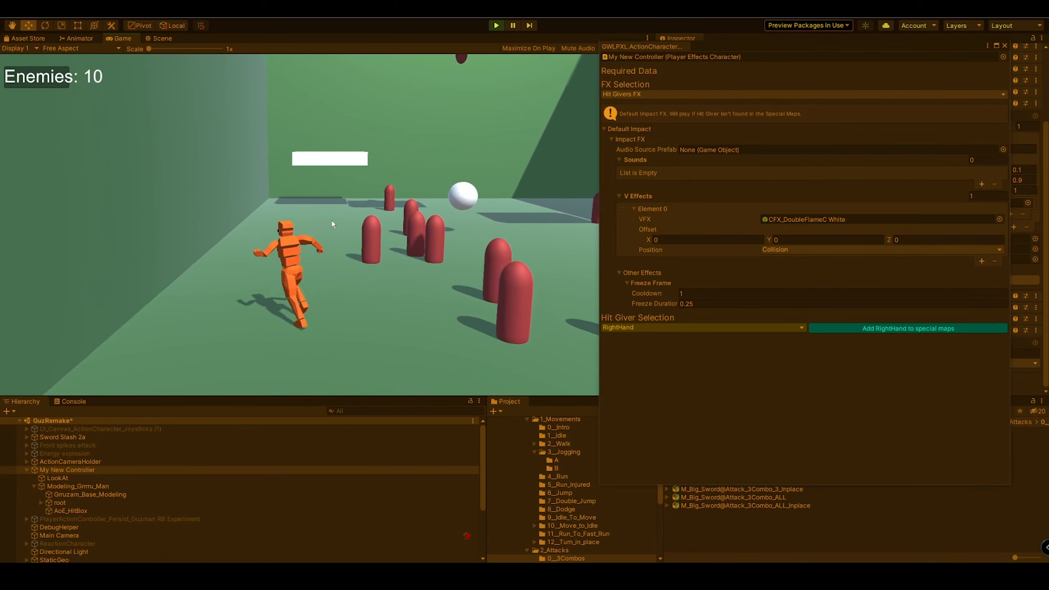
pyautogui.press('d')
pyautogui.click(332, 224)
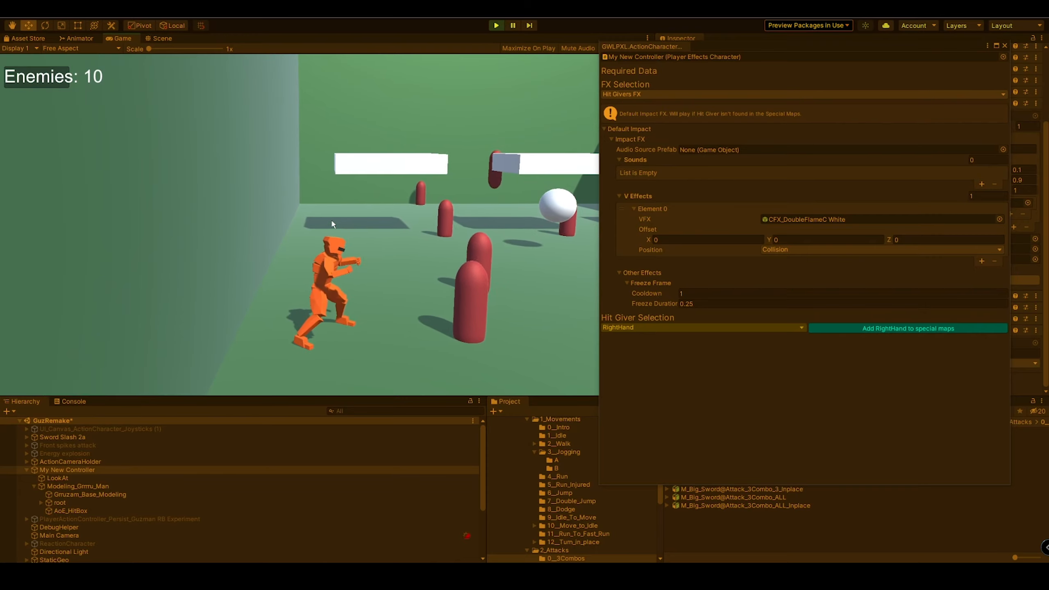
# Step: Set the default impact's Freeze Duration to 0.02 and attack the enemies to test the freeze
pyautogui.click(332, 222)
pyautogui.press('d')
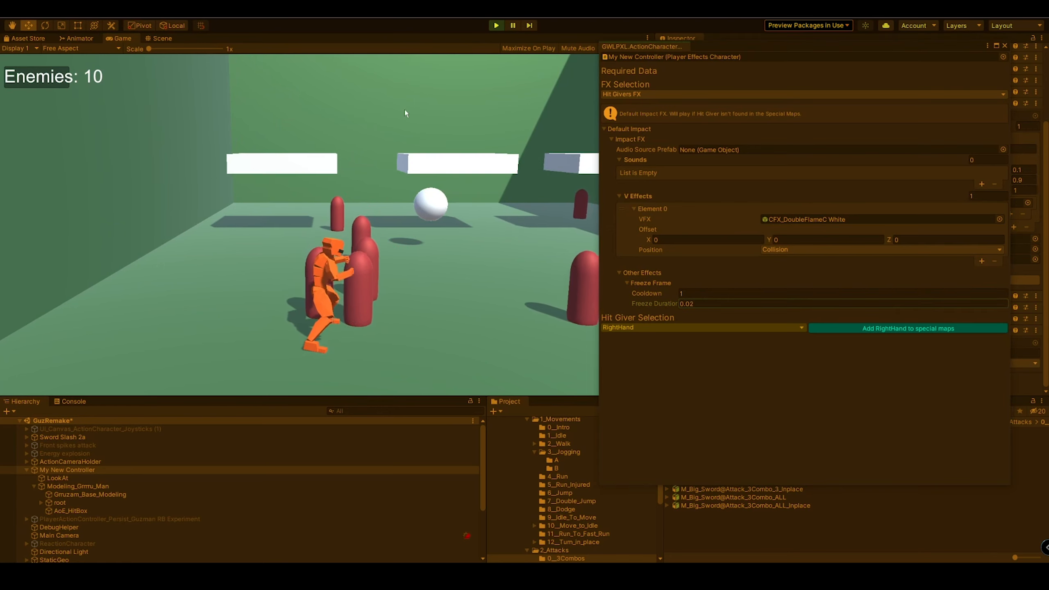
pyautogui.click(363, 244)
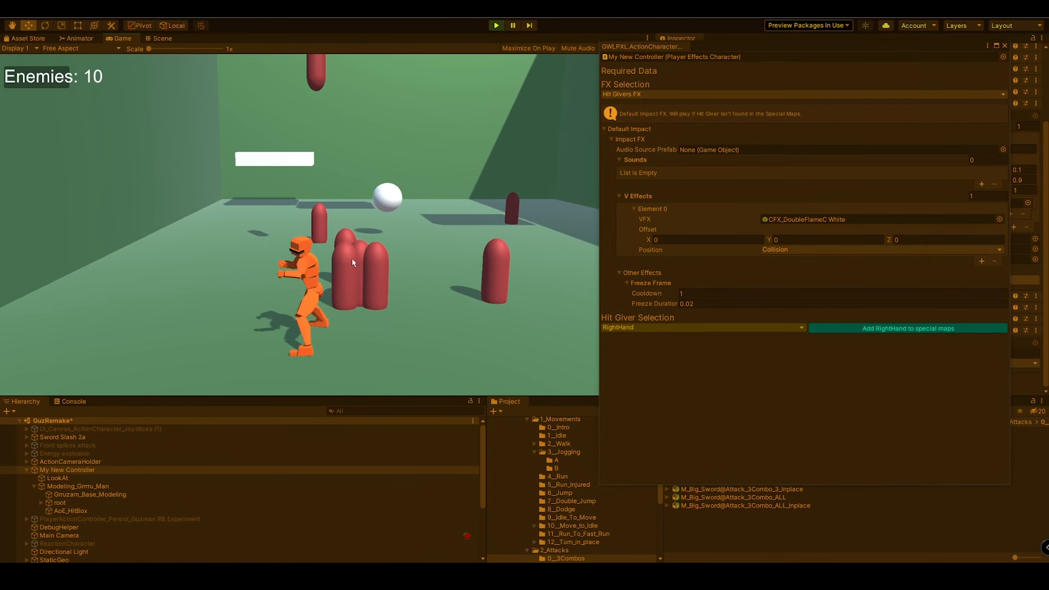
pyautogui.click(352, 259)
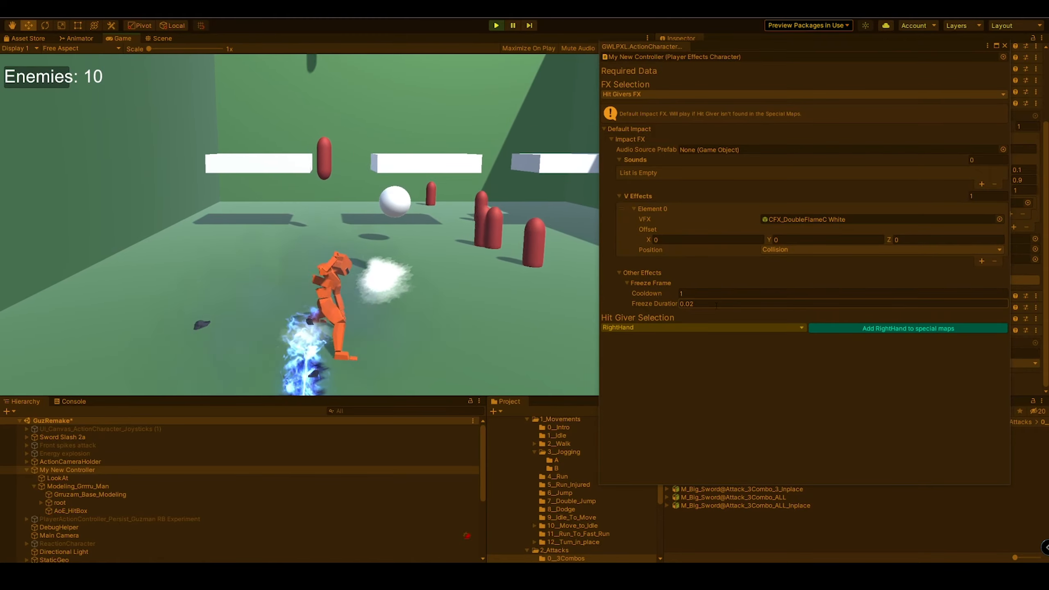
pyautogui.press('w')
pyautogui.press('d')
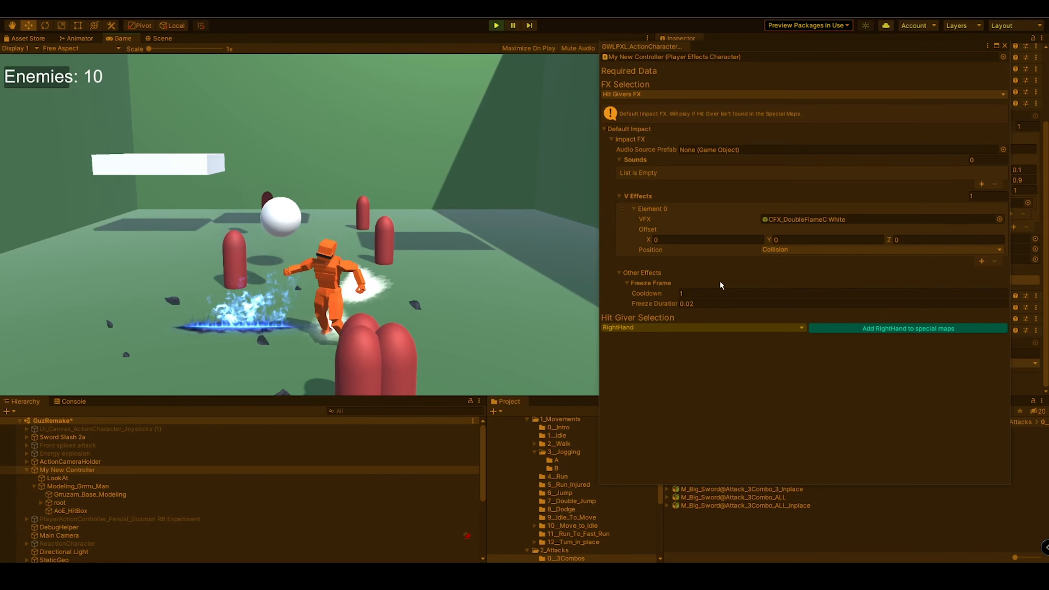
pyautogui.press('a')
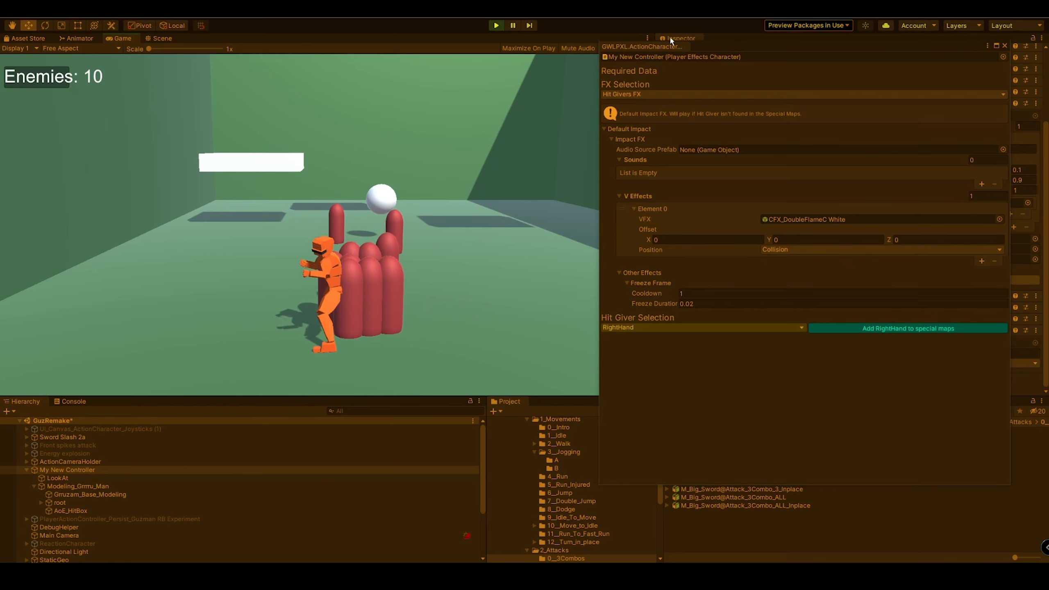
# Step: Reposition the effects editor window and change the default impact's VFX to CFX_ElectricGround
pyautogui.moveTo(714, 48); pyautogui.dragTo(676, 31)
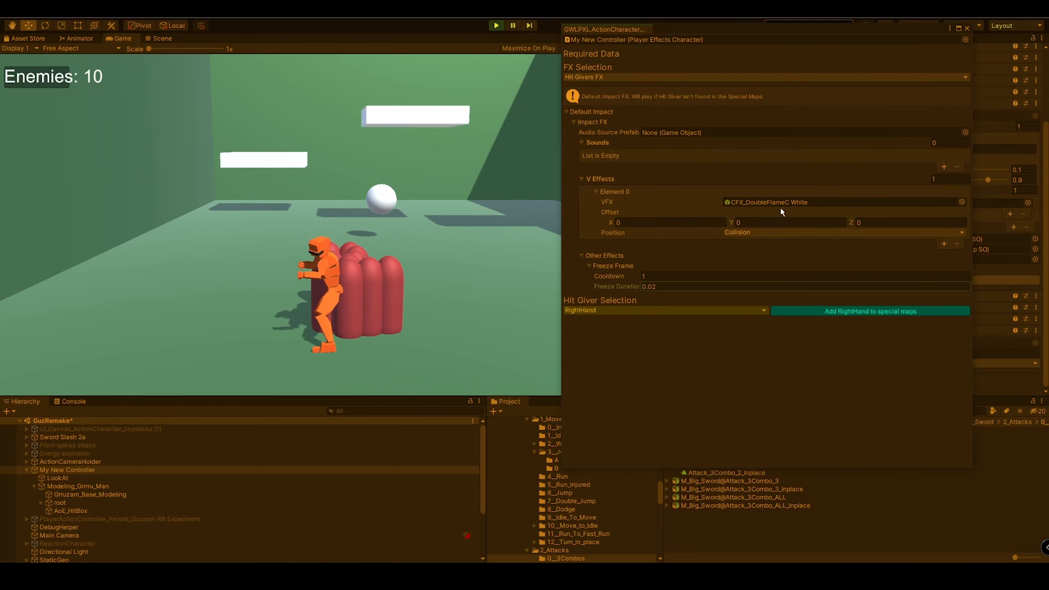
pyautogui.click(962, 202)
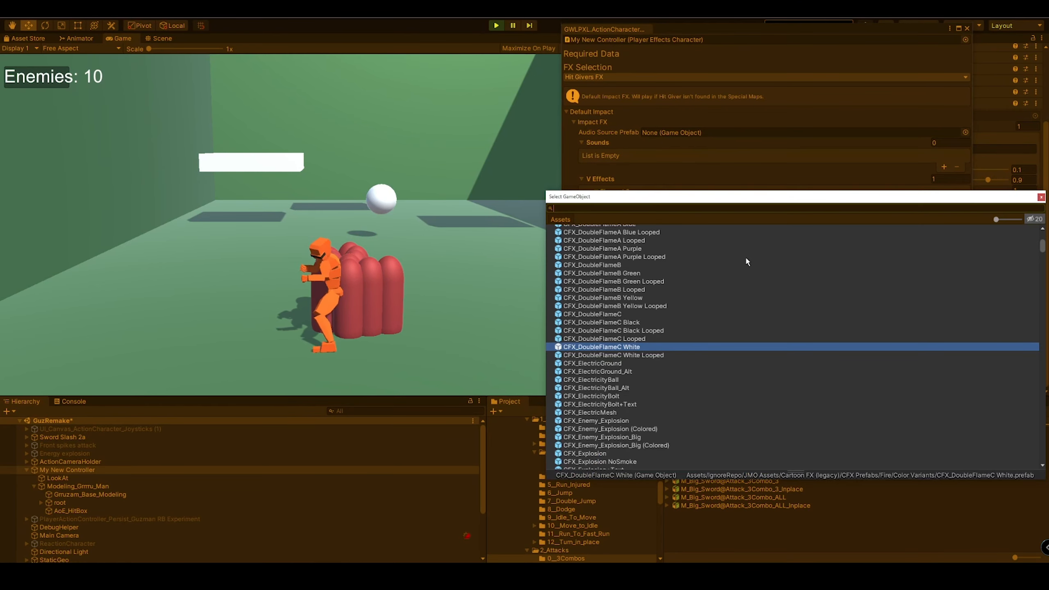
pyautogui.doubleClick(607, 364)
# Step: Move the character among the enemies and attack them repeatedly to test the CFX_ElectricGround default impact
pyautogui.click(357, 286)
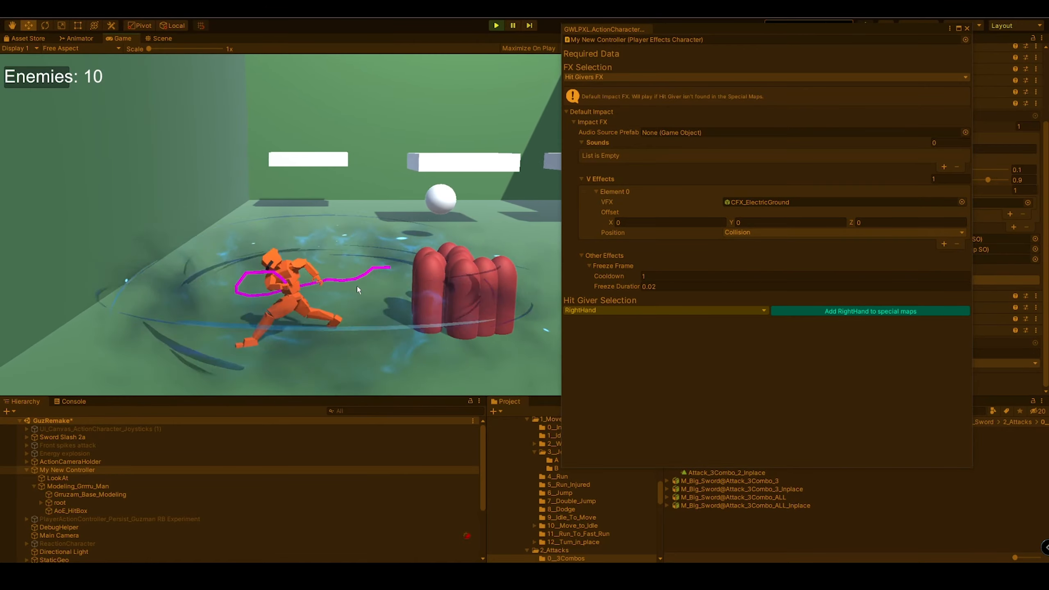
pyautogui.press('a')
pyautogui.click(357, 287)
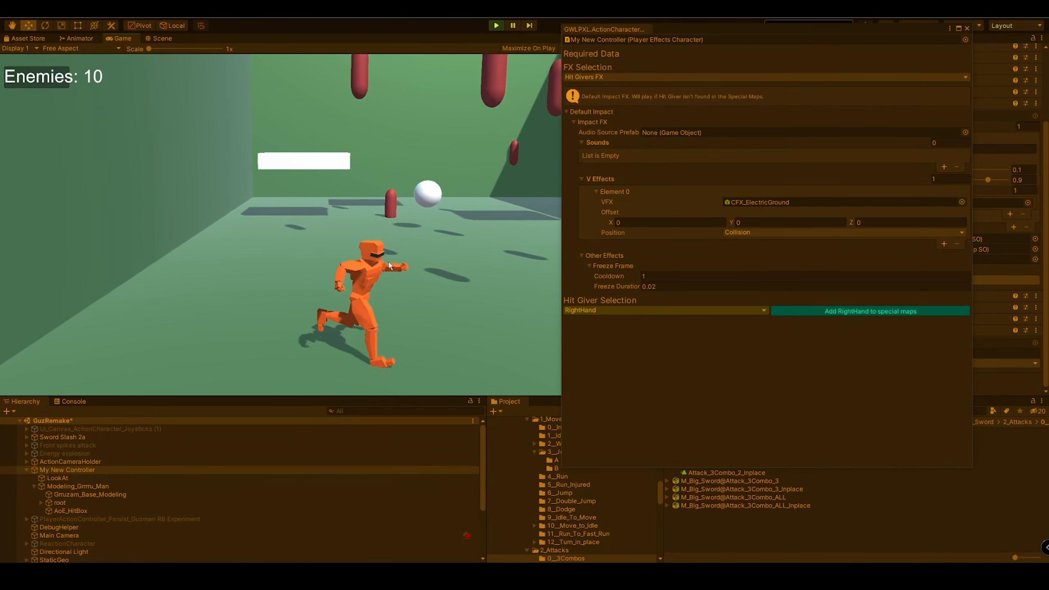
pyautogui.click(389, 262)
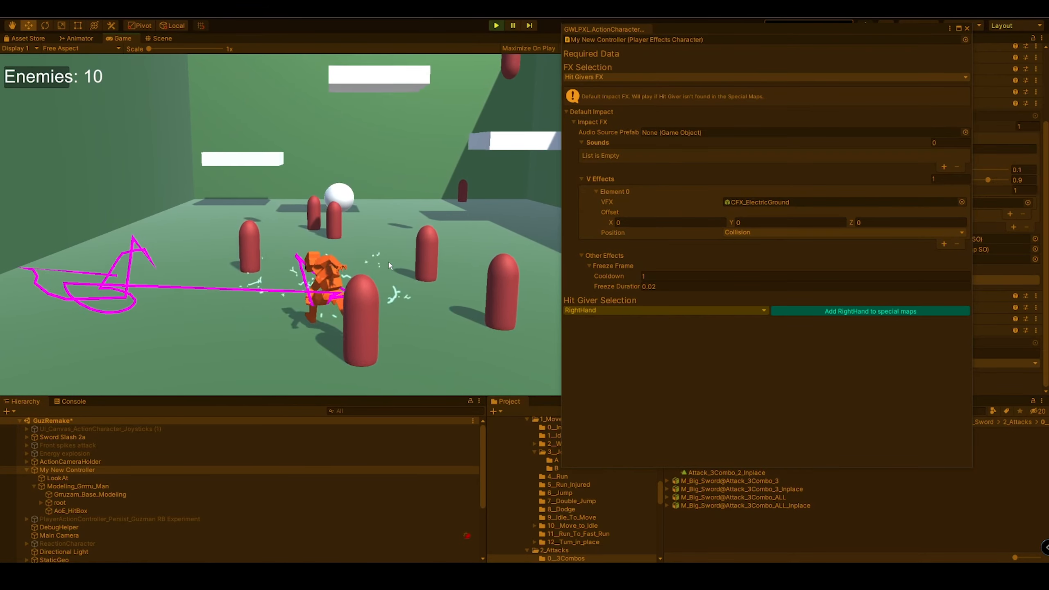
pyautogui.press('a')
pyautogui.click(388, 262)
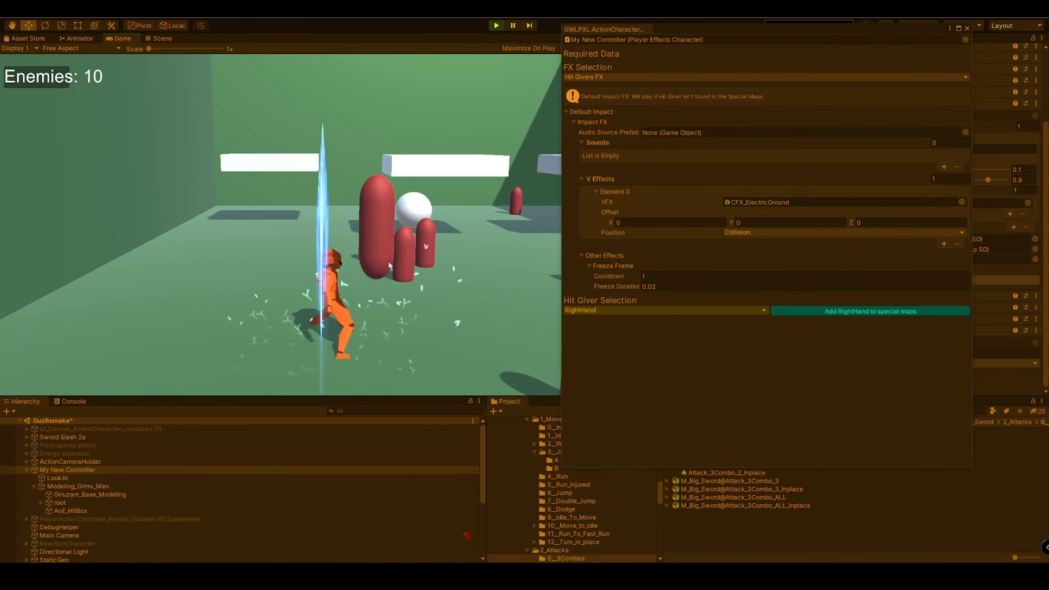
pyautogui.press('d')
pyautogui.click(390, 264)
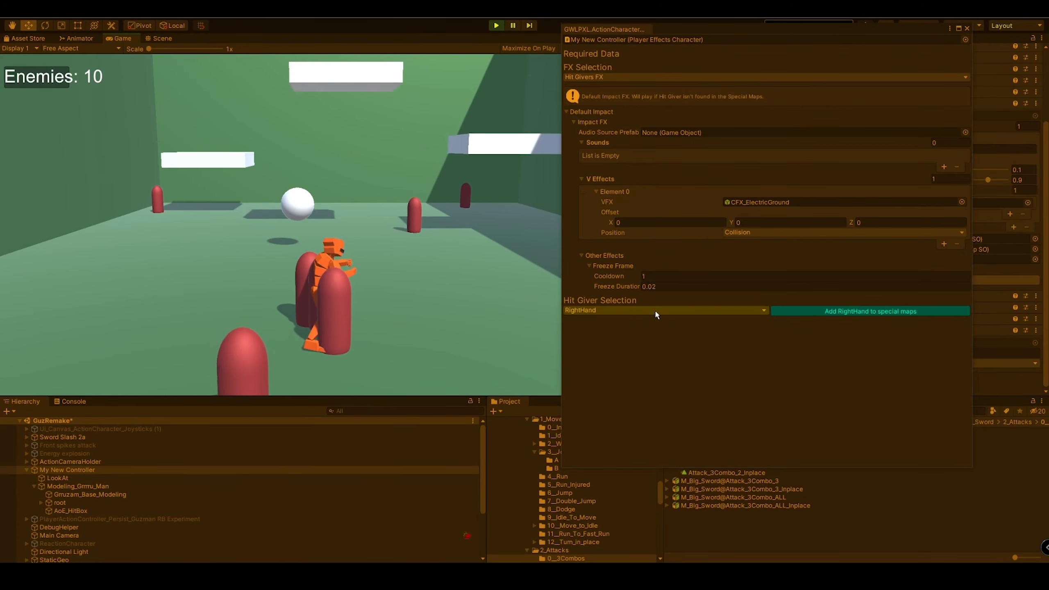
# Step: Add the RightHand hit giver to the special maps and give its Impact FX a CFX_DoubleFlameB visual effect
pyautogui.click(833, 311)
pyautogui.scroll(-2, 657, 349)
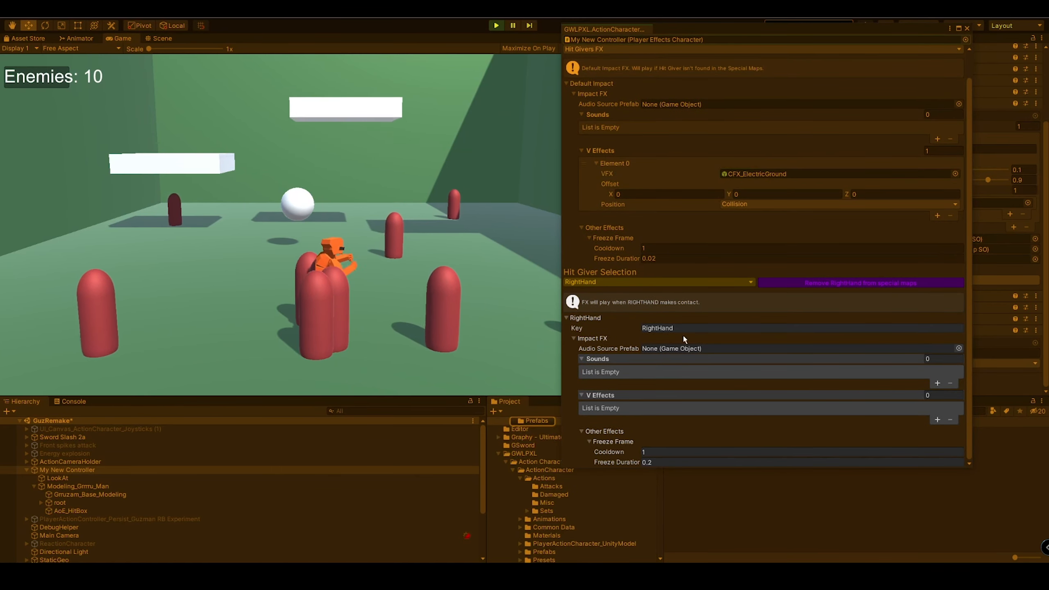
pyautogui.scroll(2, 730, 488)
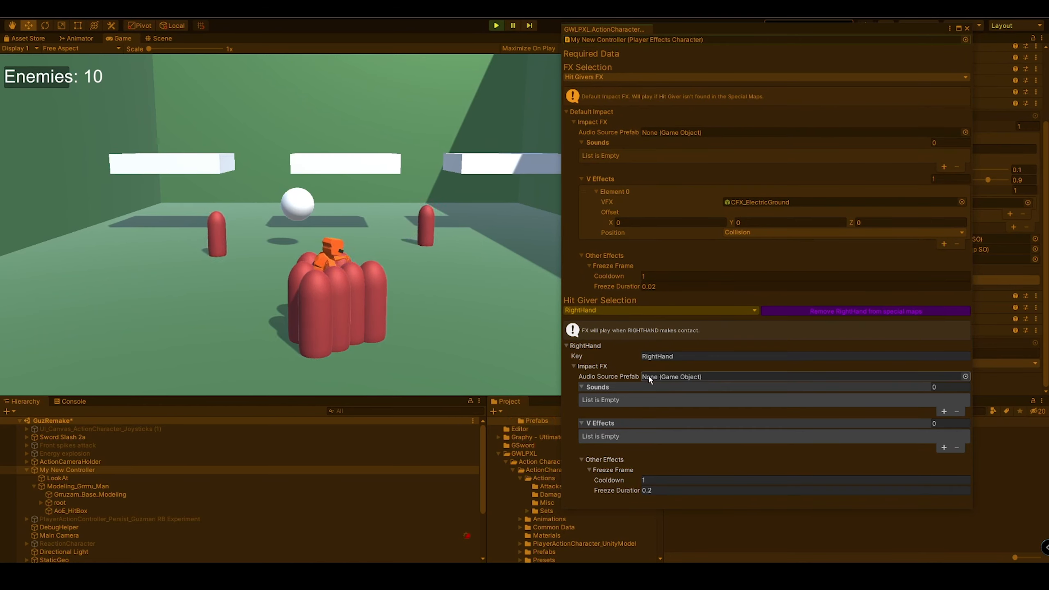
pyautogui.click(943, 448)
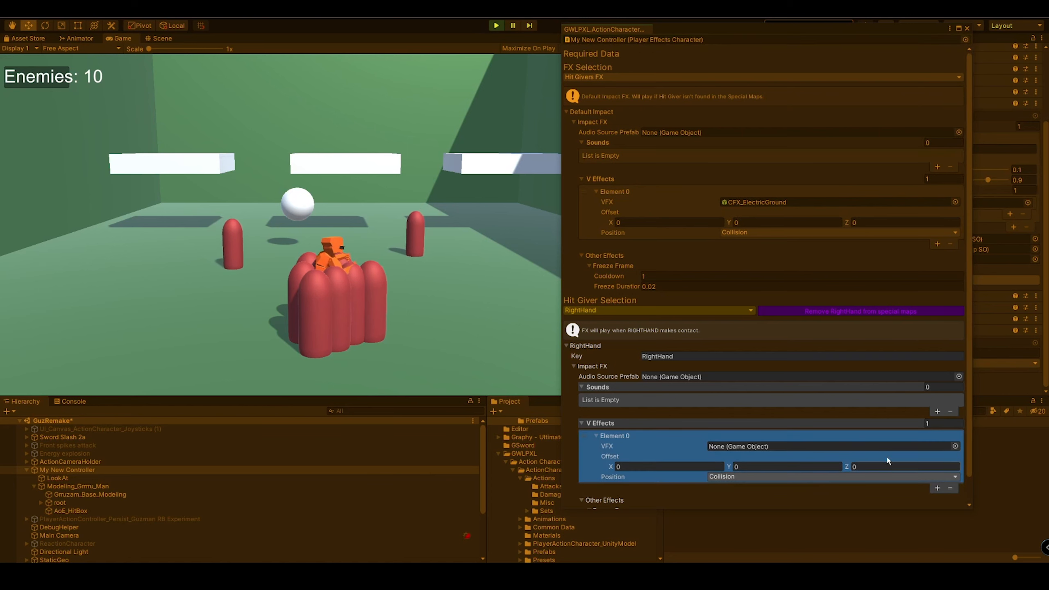
pyautogui.click(957, 446)
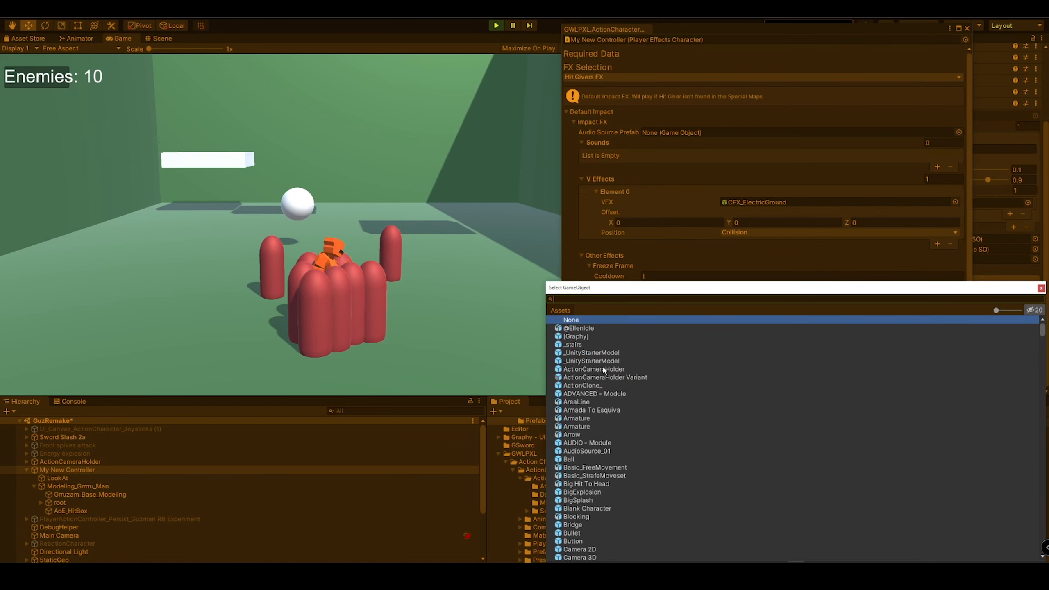
pyautogui.write('cfx')
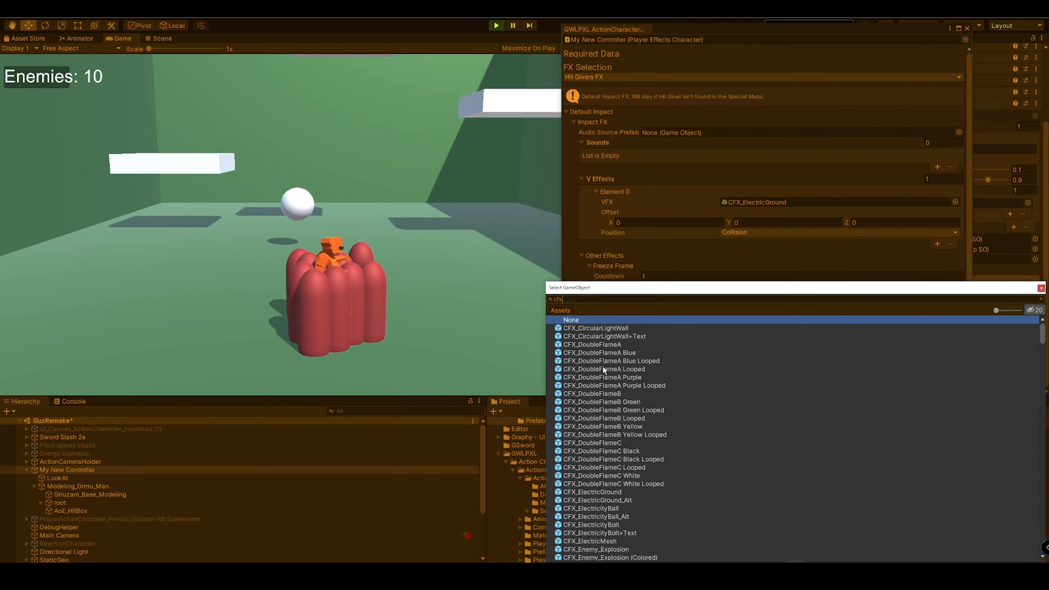
pyautogui.doubleClick(618, 394)
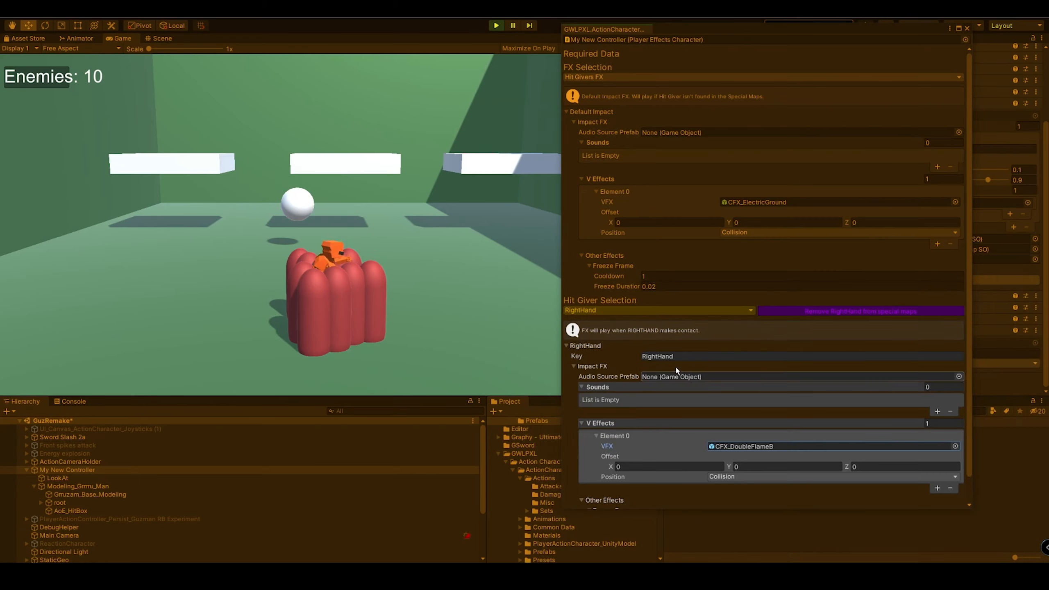
# Step: Attack the enemies with combos to test the RightHand impact effect against the default one
pyautogui.click(393, 256)
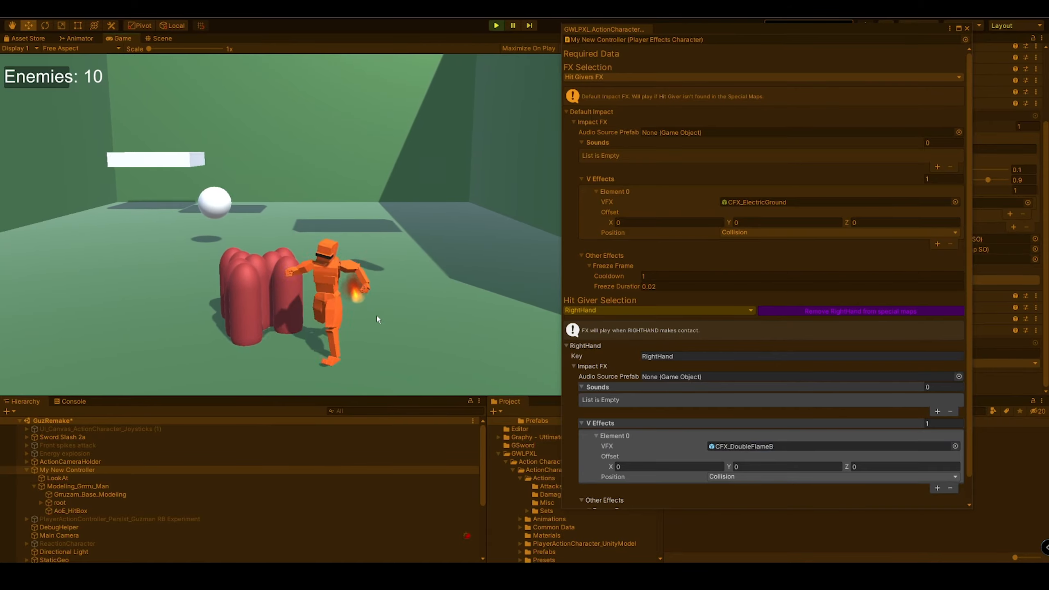
pyautogui.click(376, 315)
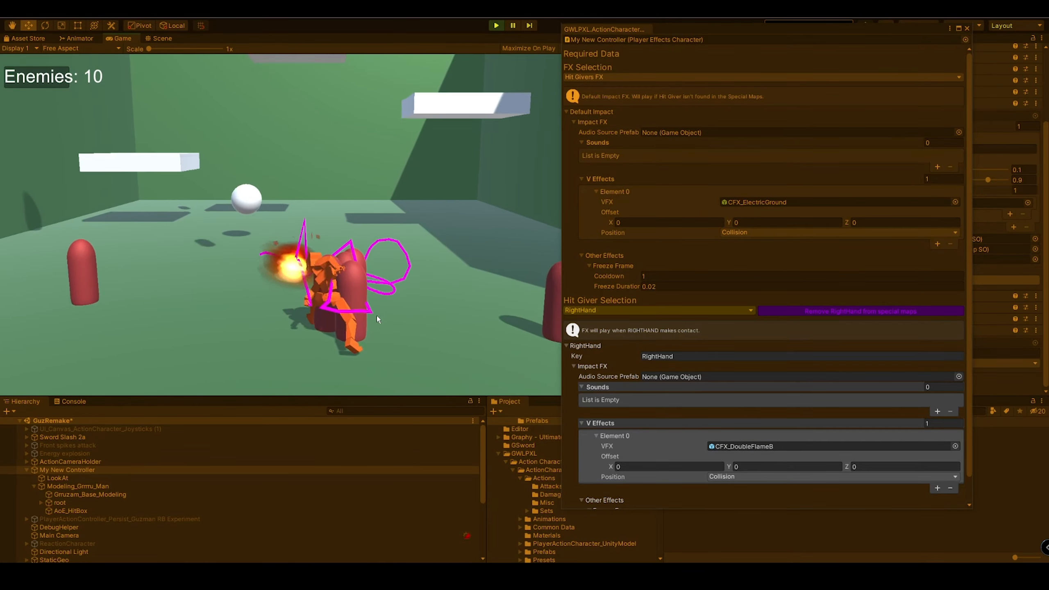
pyautogui.click(377, 316)
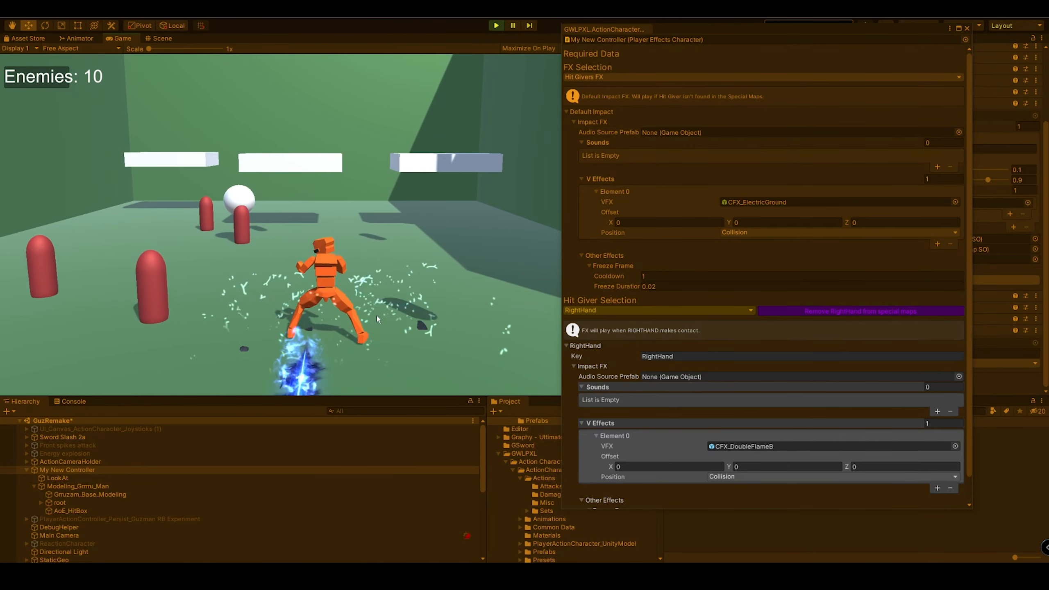
pyautogui.press('a')
pyautogui.press('w')
pyautogui.click(377, 316)
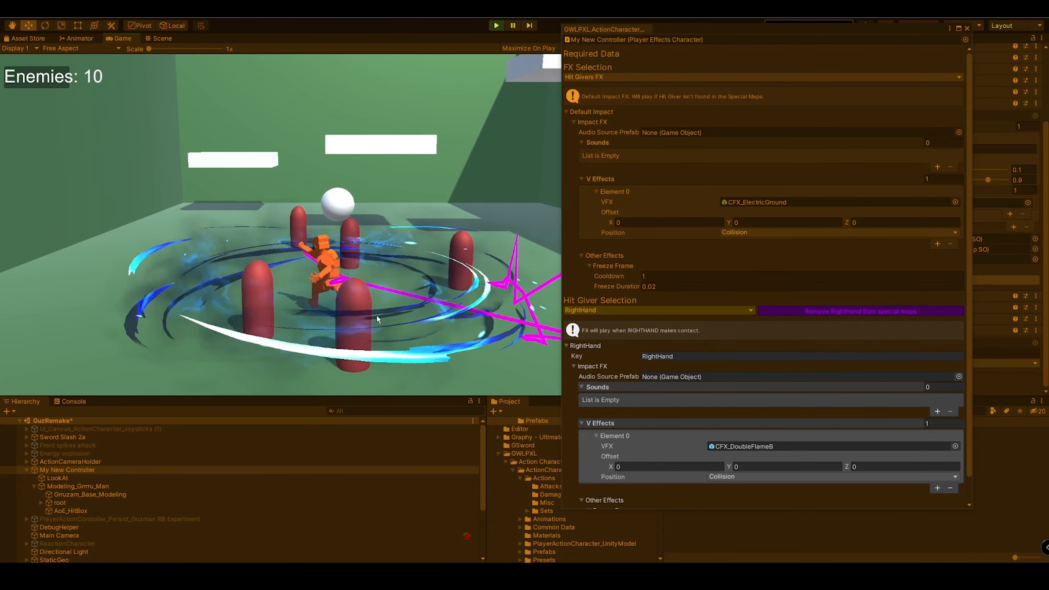
# Step: Add the AoE hit giver to the special maps and expand its Impact FX lists and Other Effects
pyautogui.scroll(-2, 676, 297)
pyautogui.click(660, 284)
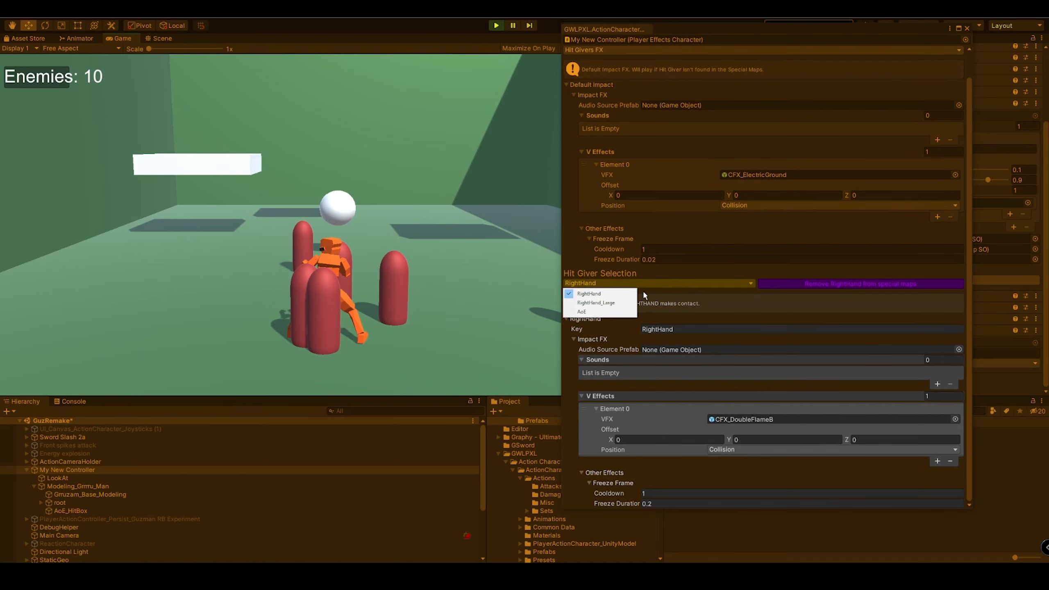
pyautogui.click(582, 311)
pyautogui.click(816, 312)
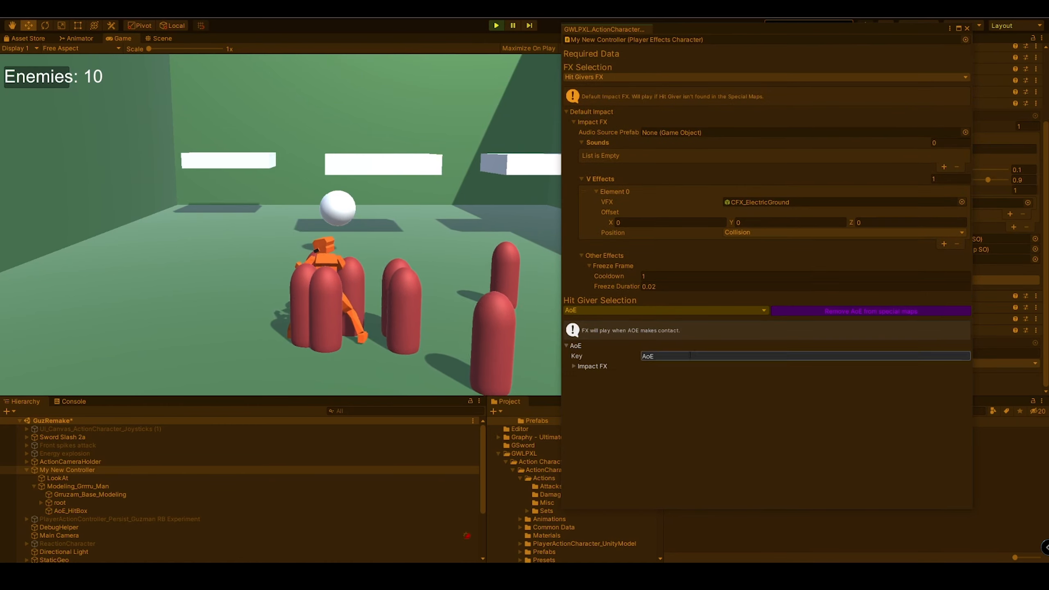
pyautogui.click(586, 366)
pyautogui.click(597, 387)
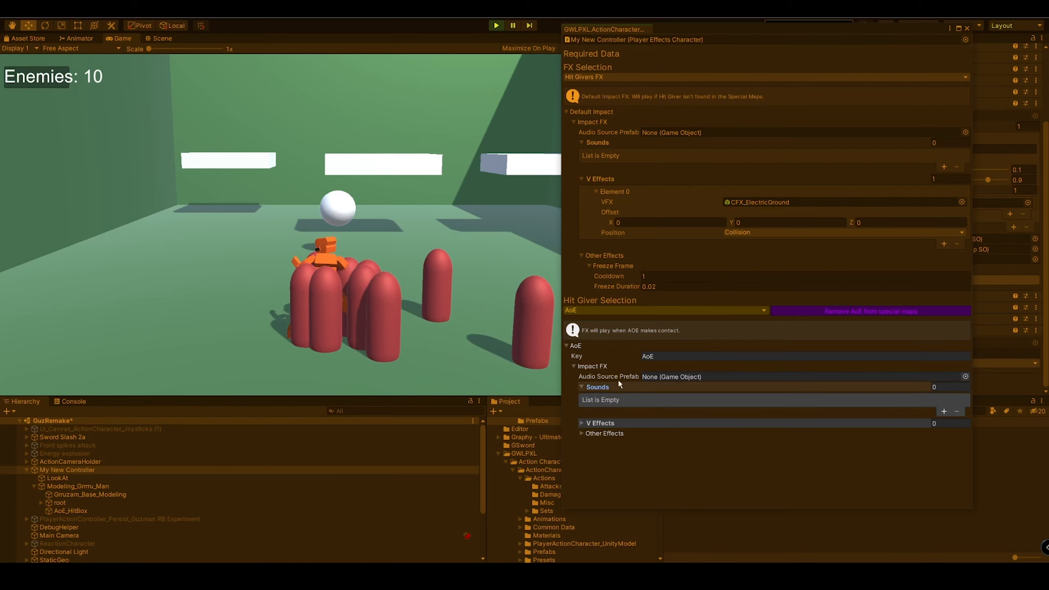
pyautogui.click(607, 423)
pyautogui.click(607, 459)
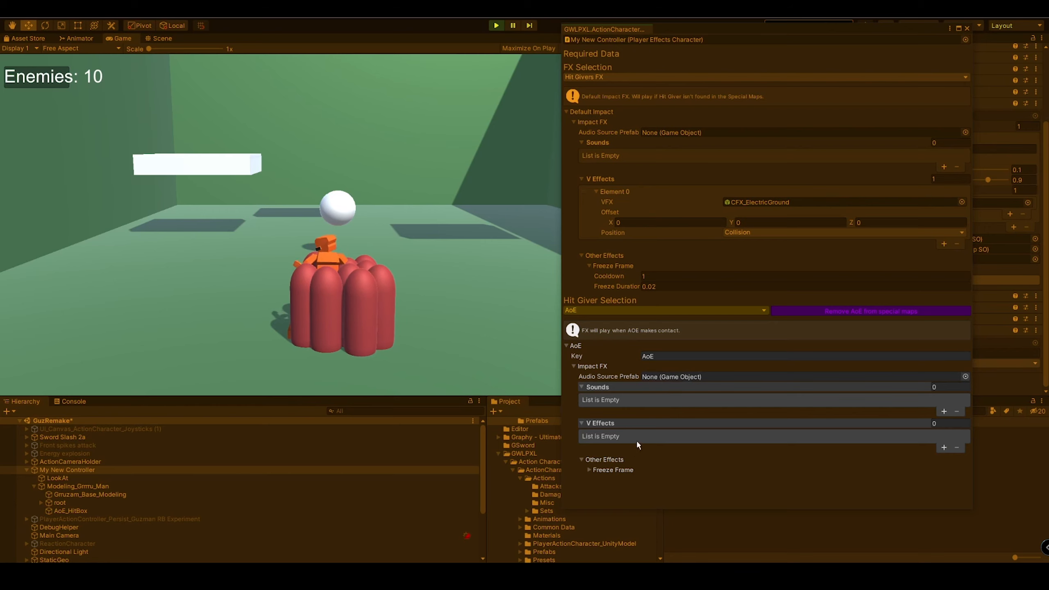
# Step: Add a visual effect to the AoE Impact FX and assign CFX_Explosion as its VFX
pyautogui.click(944, 447)
pyautogui.click(911, 440)
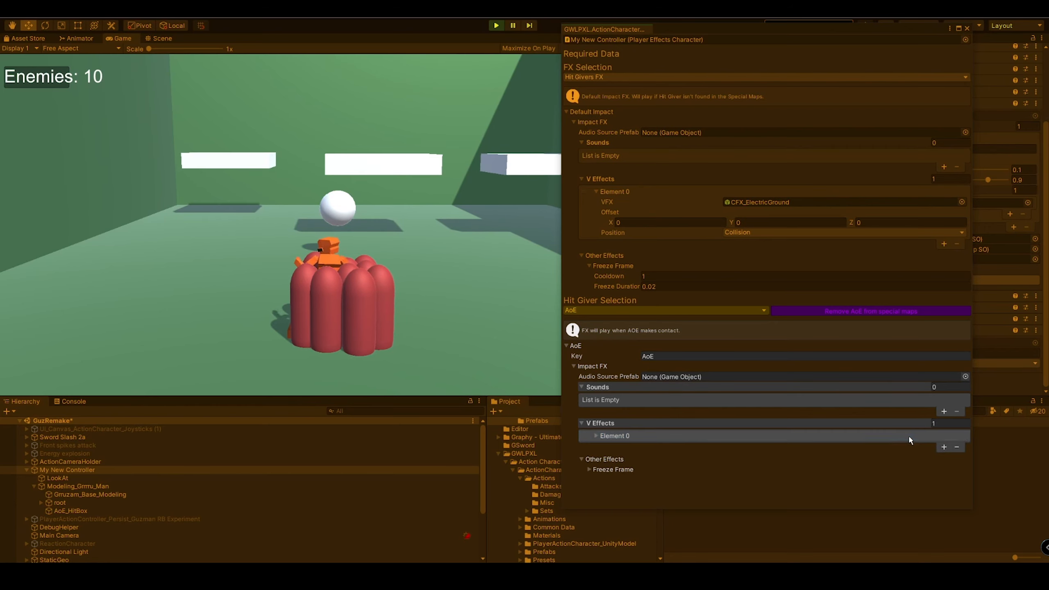
pyautogui.click(955, 446)
pyautogui.scroll(-3, 637, 391)
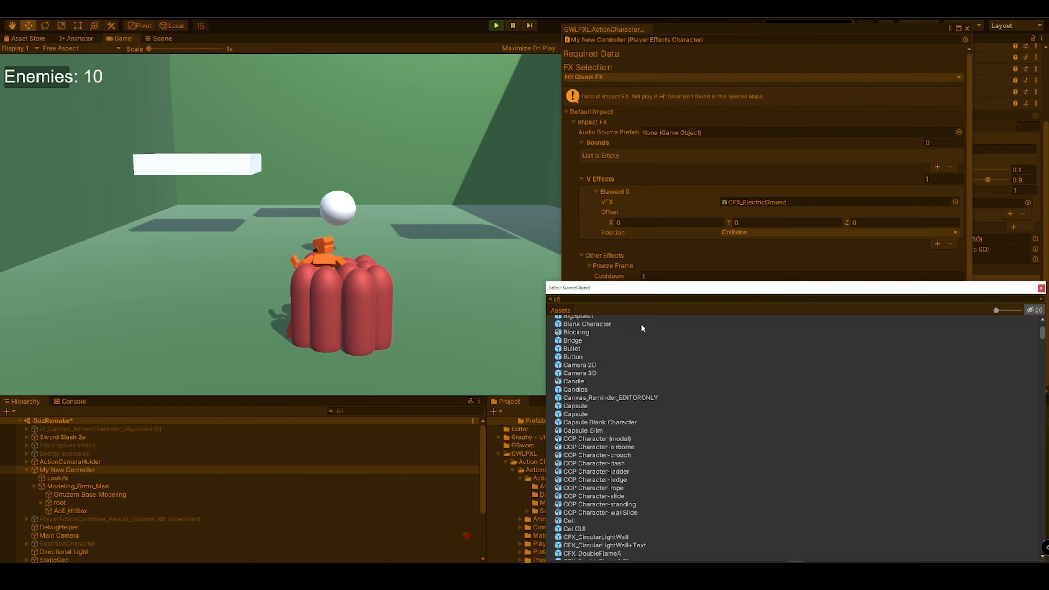
pyautogui.write('cfx')
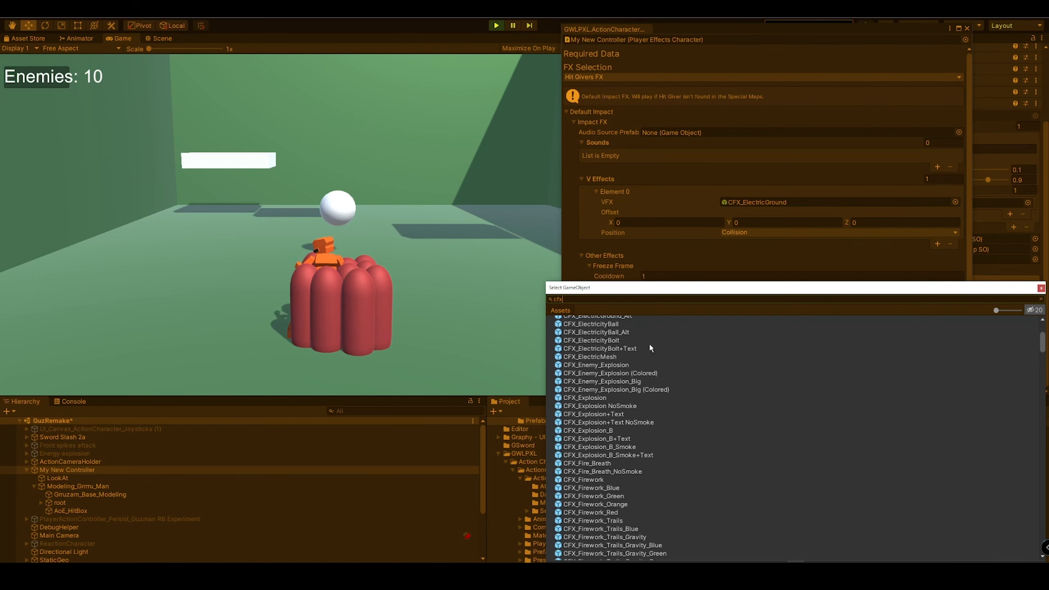
pyautogui.doubleClick(611, 397)
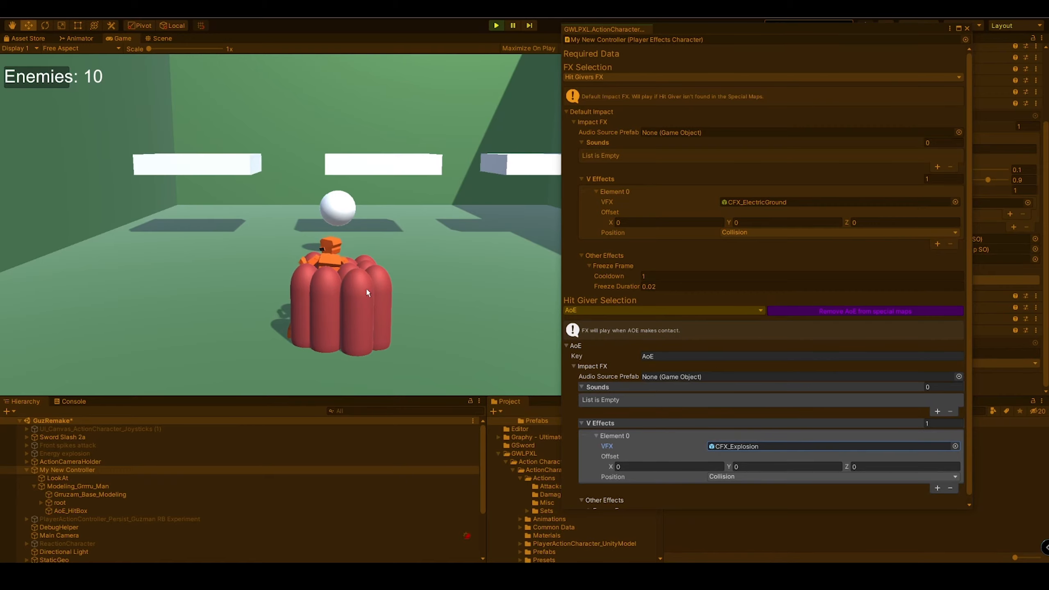
# Step: Attack groups of enemies while moving around to test the AoE explosion impact effect
pyautogui.click(349, 242)
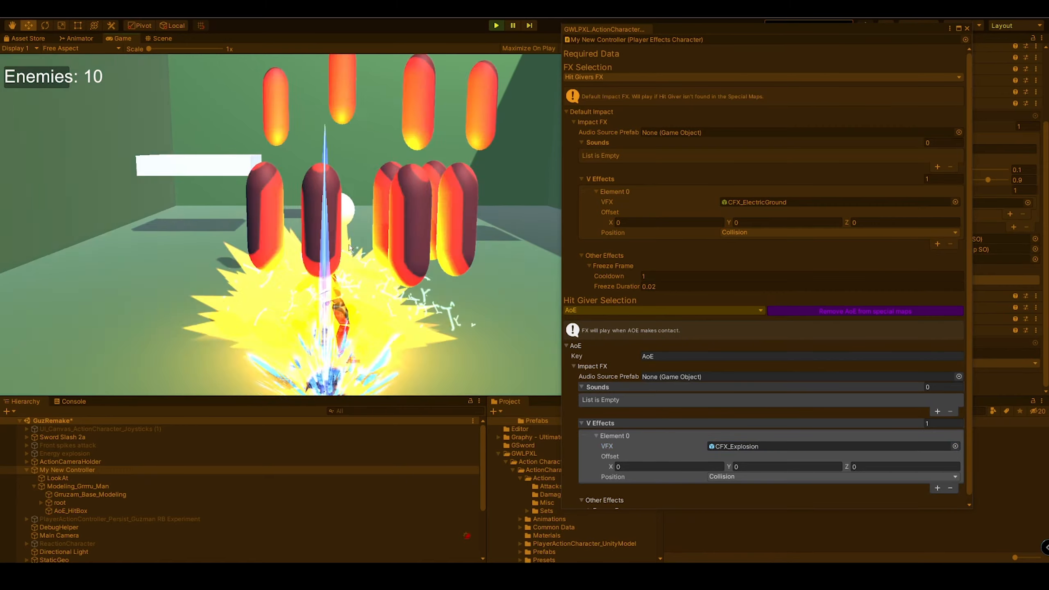
pyautogui.press('d')
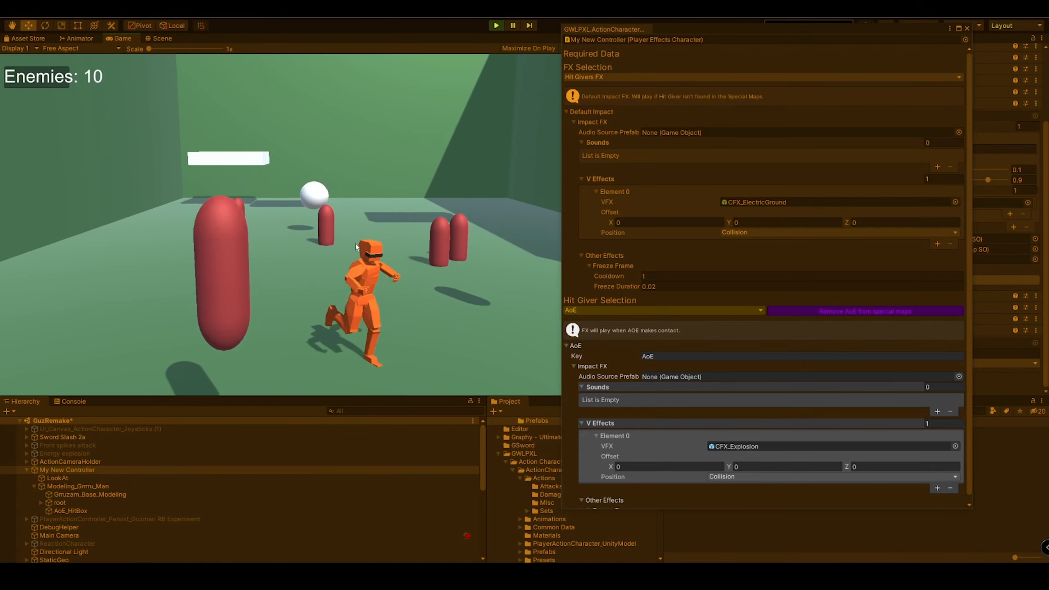
pyautogui.click(355, 242)
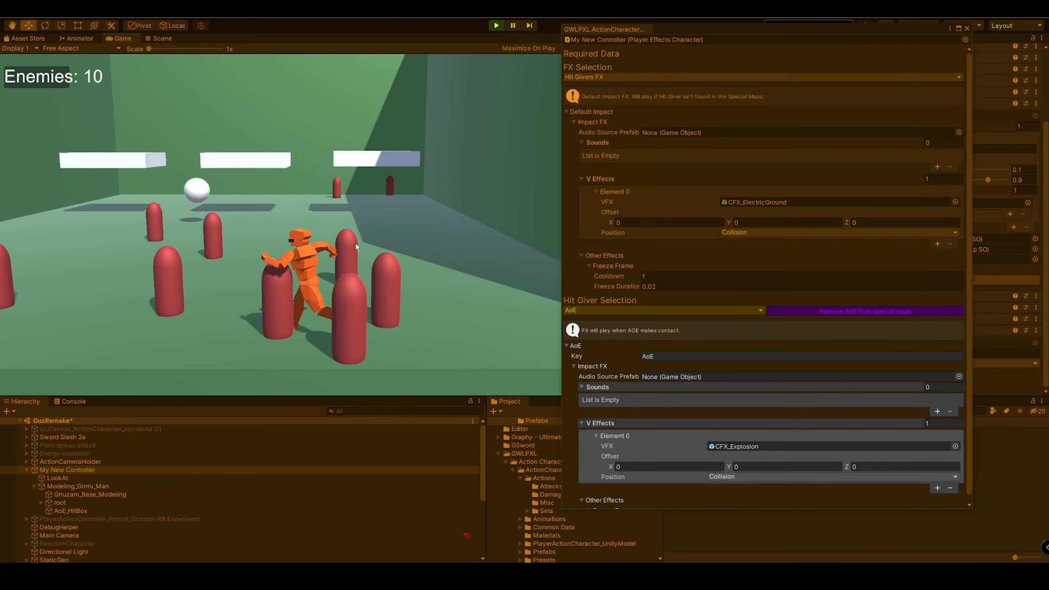
pyautogui.click(355, 244)
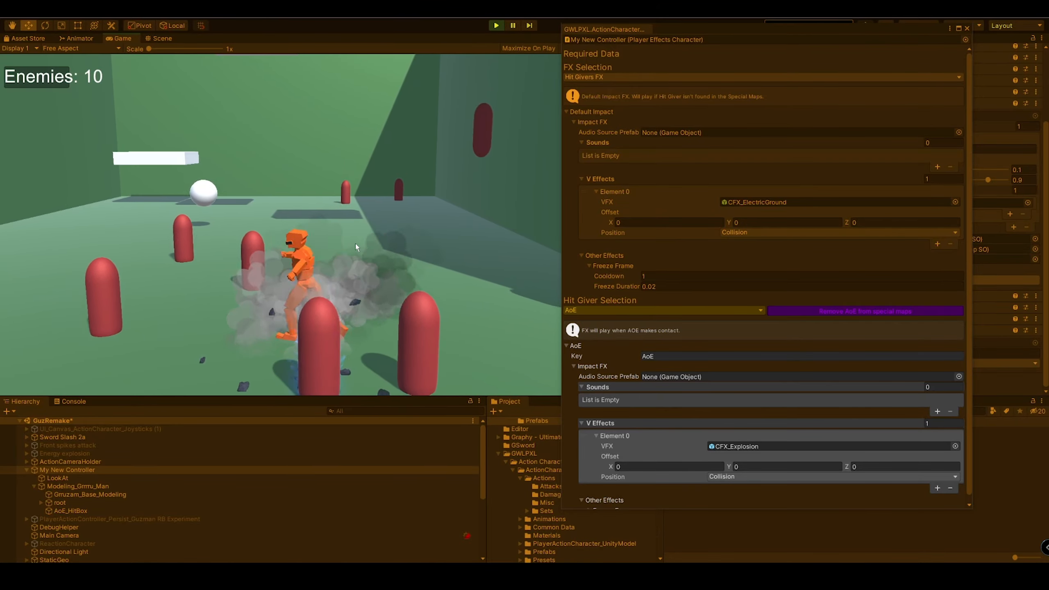
pyautogui.press('w')
pyautogui.click(351, 274)
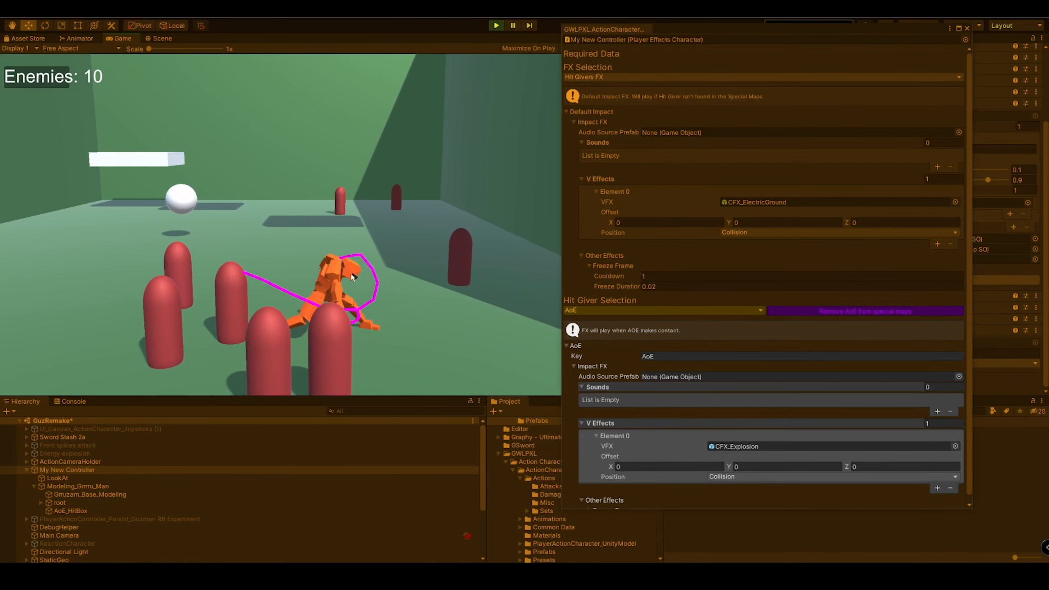
# Step: Attack the surrounding enemies once more to test the AoE impact effect and close the effects editor
pyautogui.press('d')
pyautogui.press('a')
pyautogui.click(351, 274)
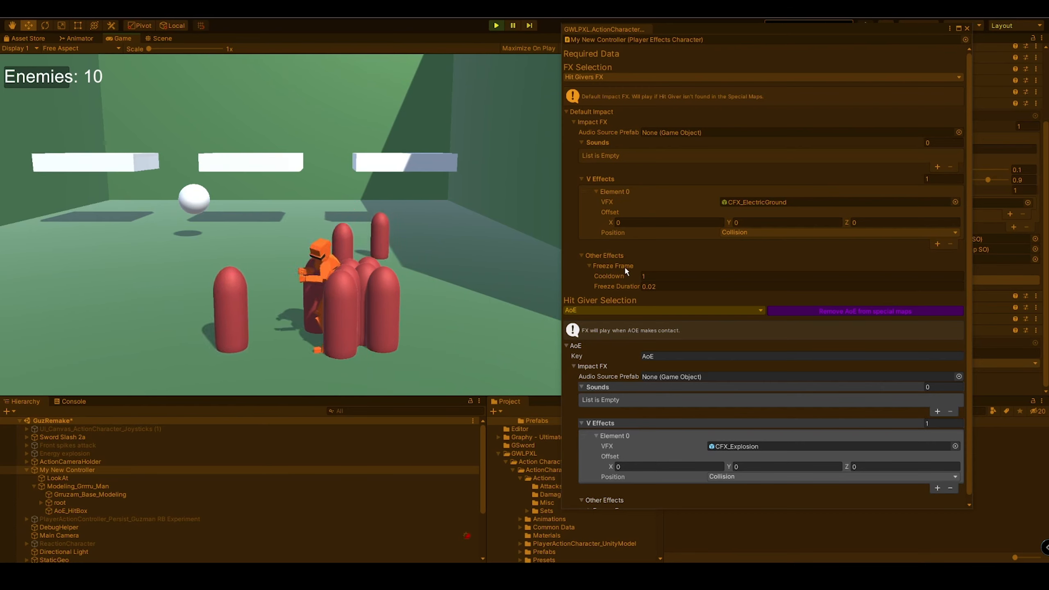
pyautogui.click(967, 28)
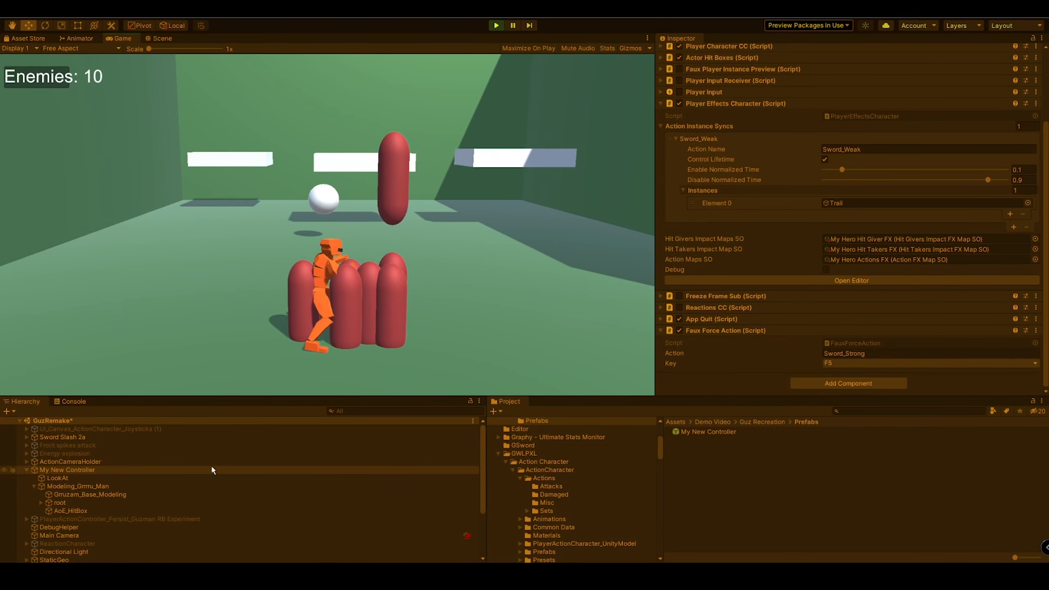
# Step: Examine the components of the first PlaceHolderEnemy in the Placeholders group
pyautogui.scroll(-3, 211, 464)
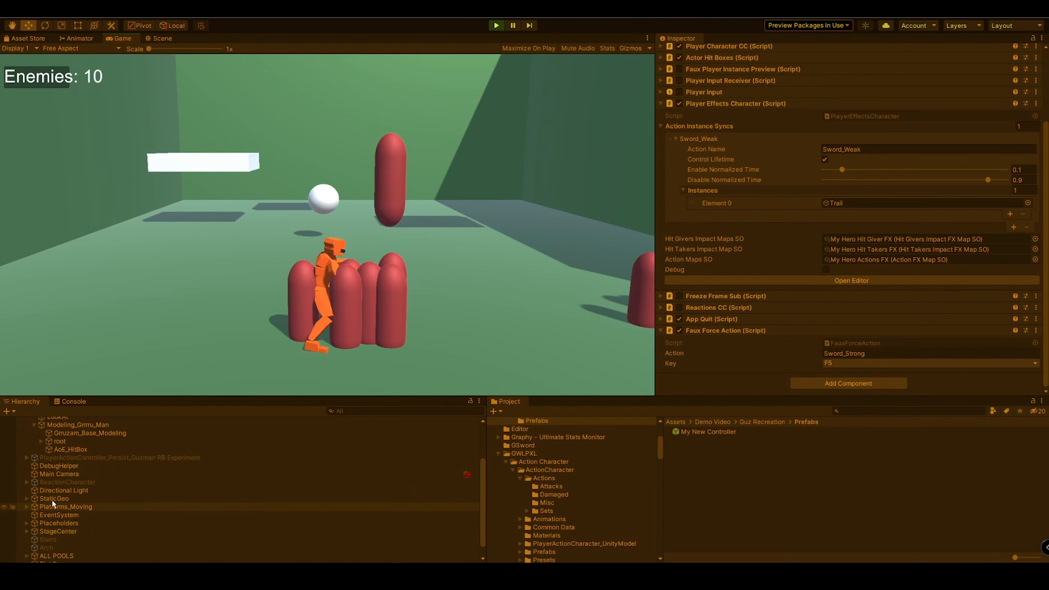
pyautogui.click(28, 522)
pyautogui.click(50, 529)
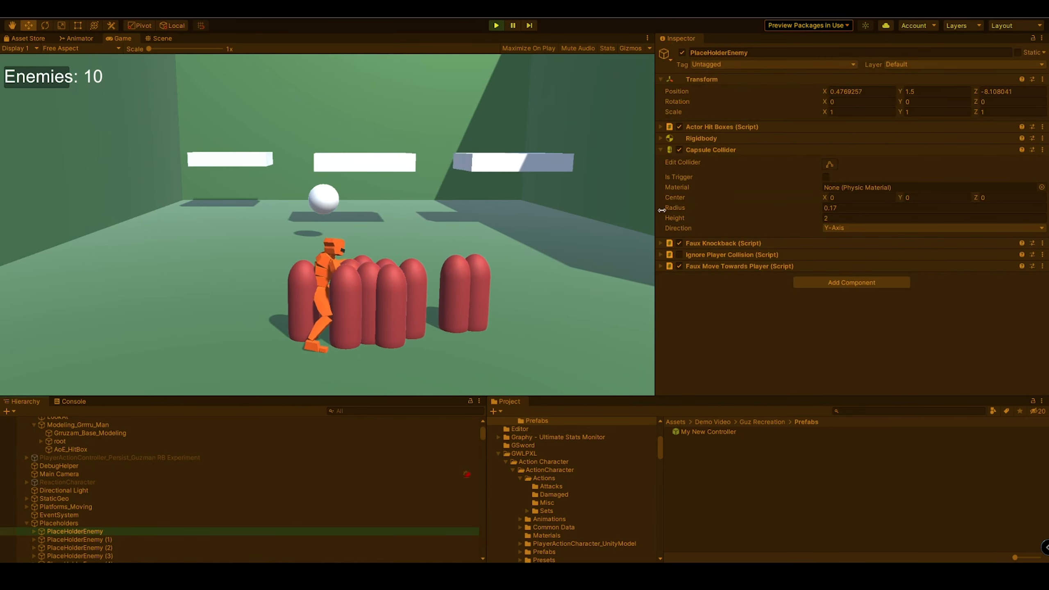
pyautogui.click(719, 149)
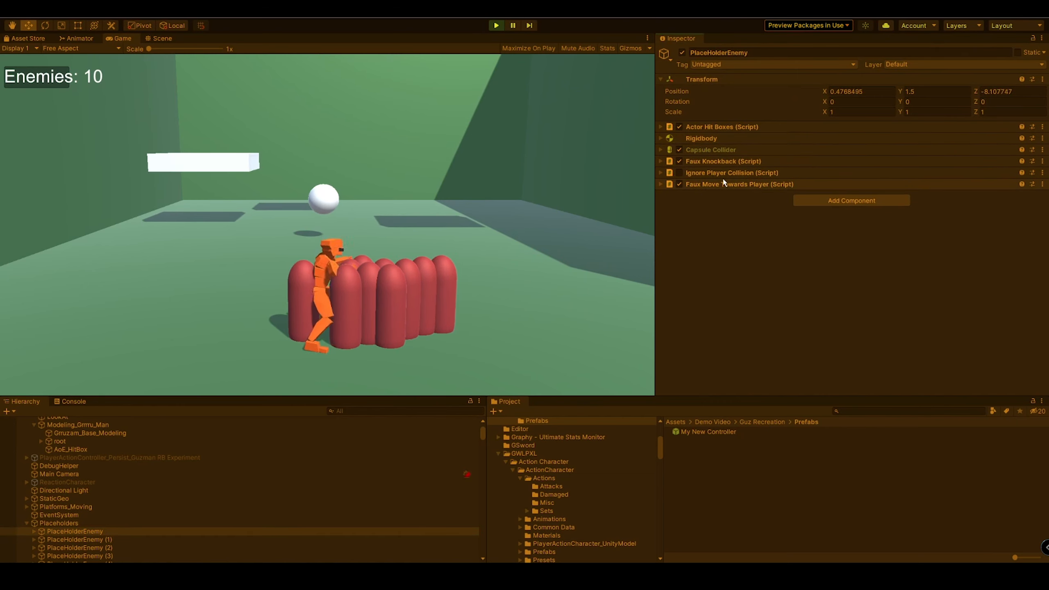
# Step: Exit play mode and swap the scene's enemies by deactivating Placeholders and activating ReactionCharacter
pyautogui.click(495, 26)
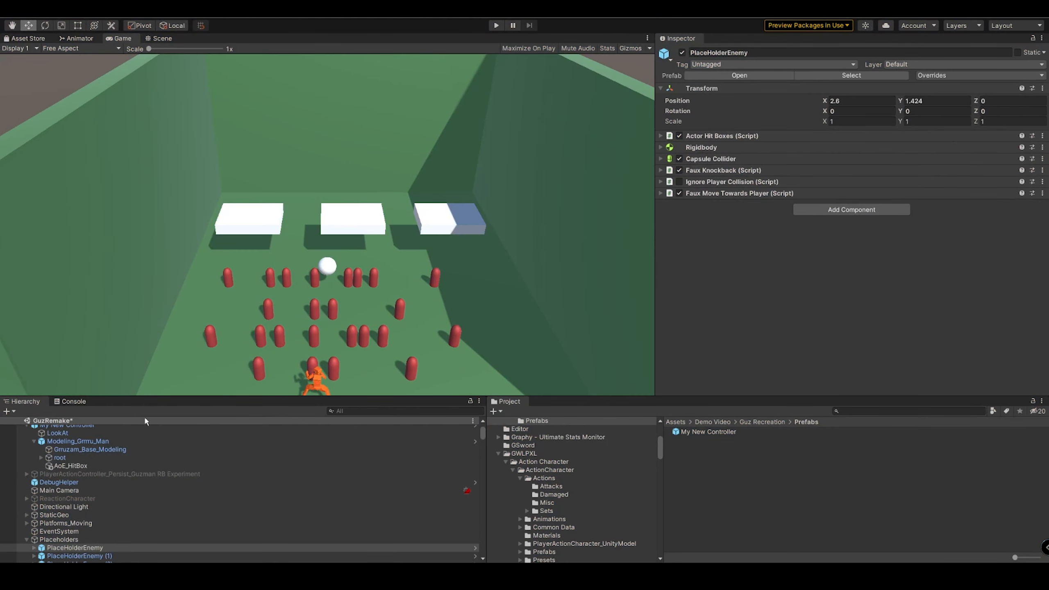
pyautogui.click(61, 539)
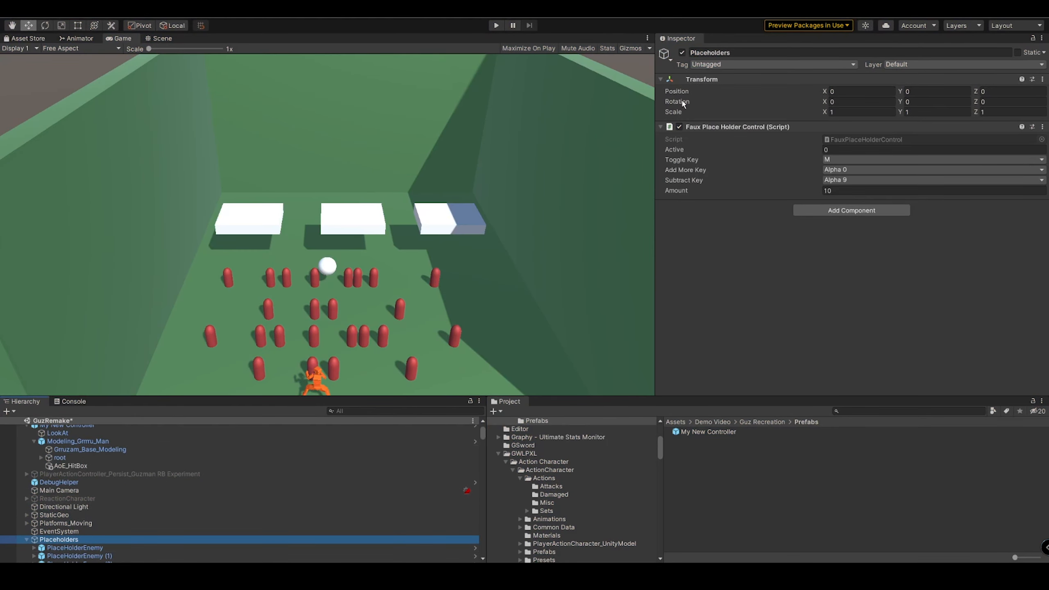
pyautogui.click(682, 53)
pyautogui.click(67, 498)
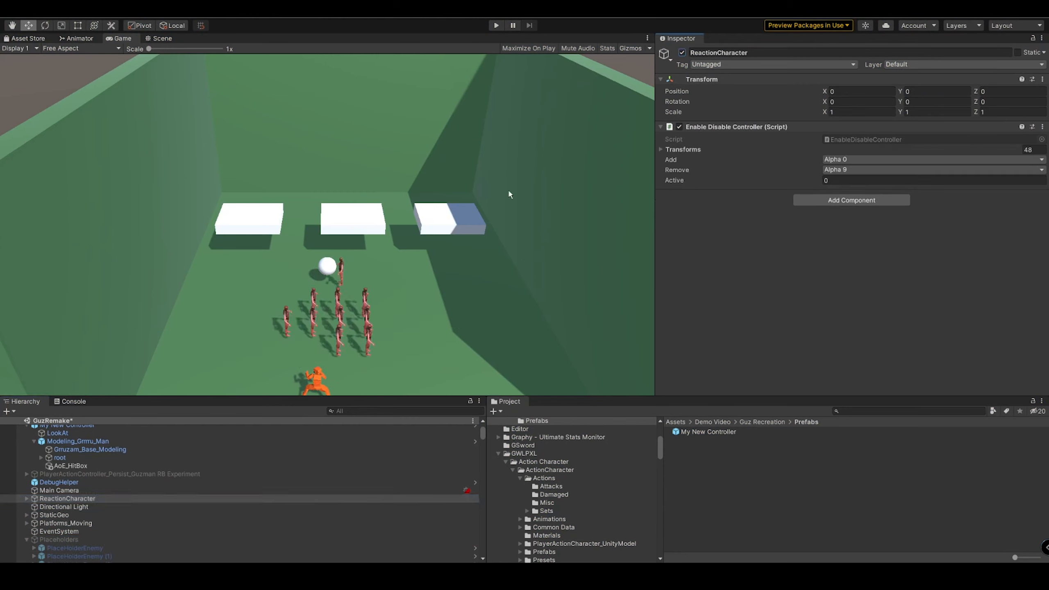
# Step: Select the first Guzman ReactionCharacter in the ReactionCharacter group and expand its NPC Effects Character component
pyautogui.click(27, 499)
pyautogui.click(68, 507)
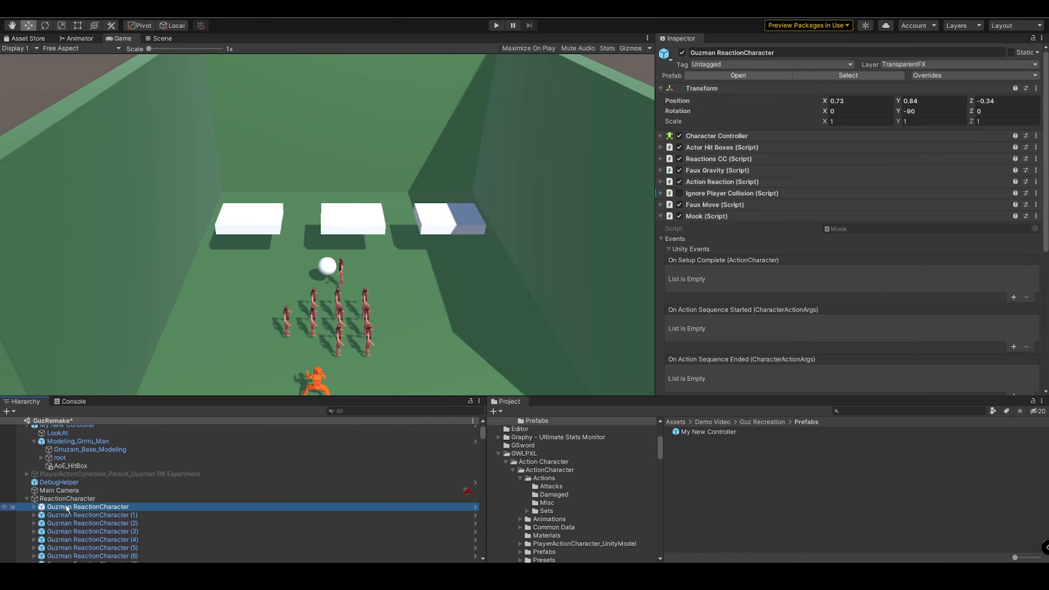
pyautogui.click(698, 217)
pyautogui.click(725, 239)
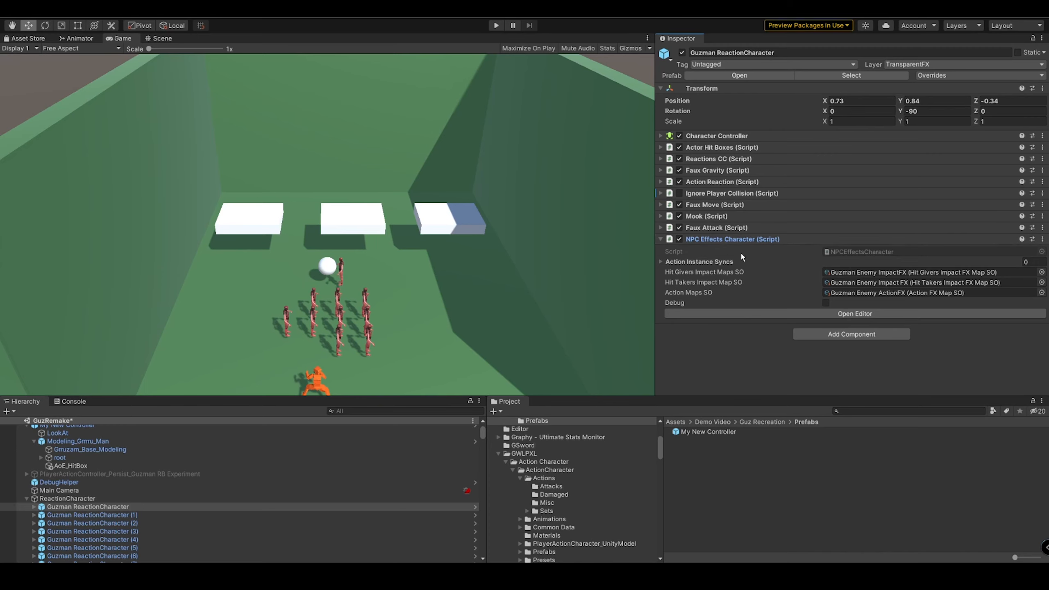
# Step: Open the NPC effects editor for Guzman ReactionCharacter and switch its FX selection to Hit Takers FX
pyautogui.click(850, 313)
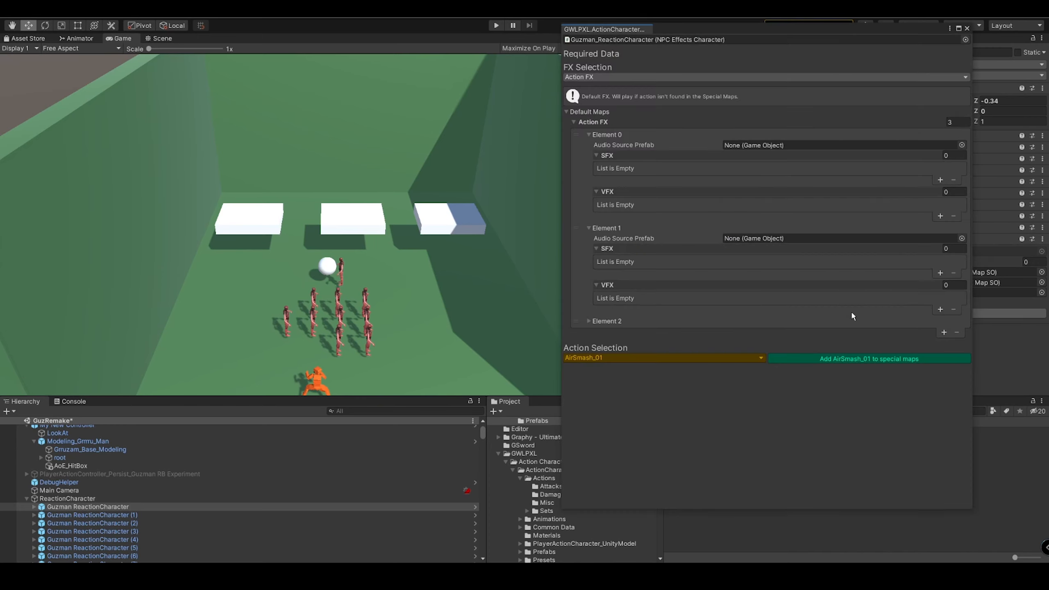
pyautogui.moveTo(723, 28); pyautogui.dragTo(627, 76)
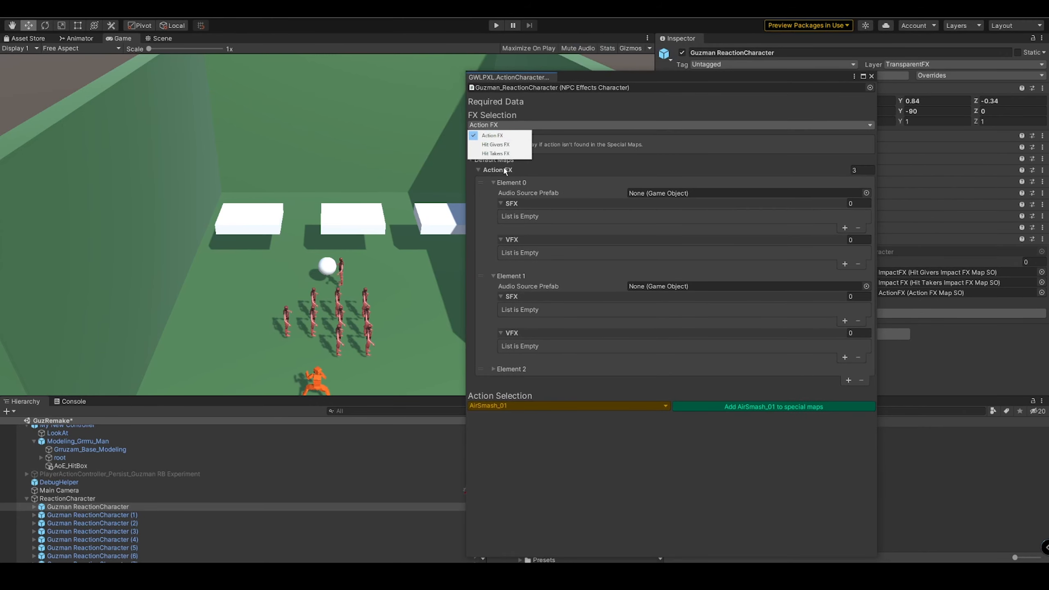
pyautogui.click(502, 155)
pyautogui.click(481, 318)
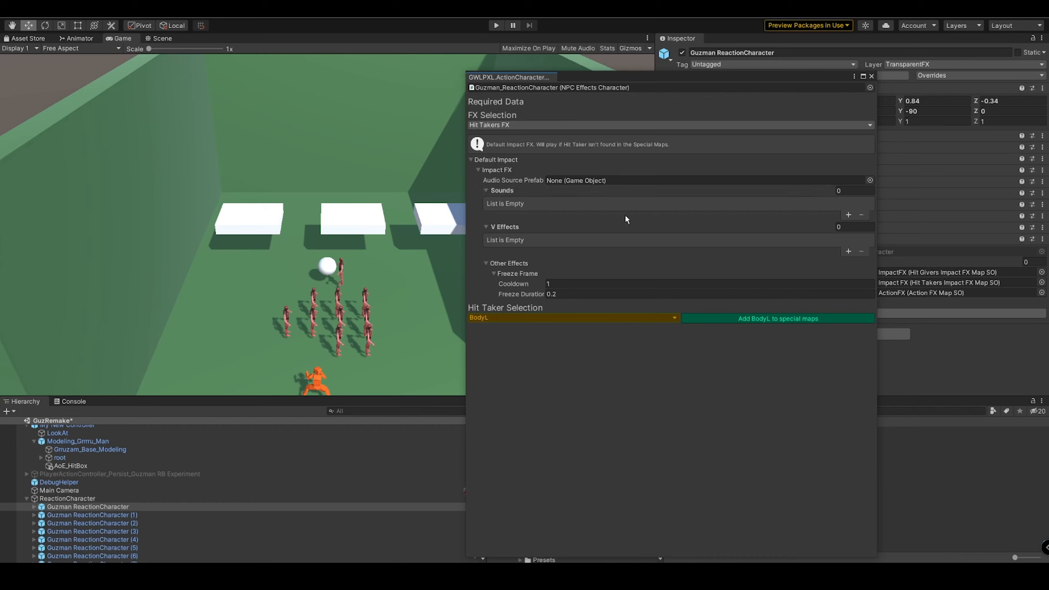
# Step: Add the BodyL hit taker to the special maps, view its Impact FX and Freeze Frame fields, and remove it again
pyautogui.click(739, 318)
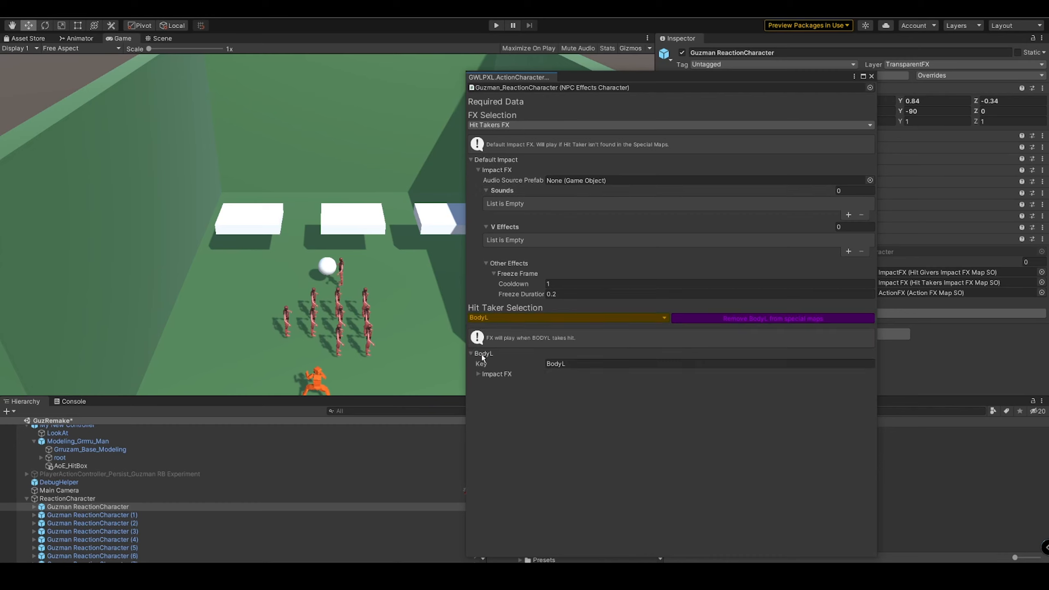
pyautogui.click(497, 374)
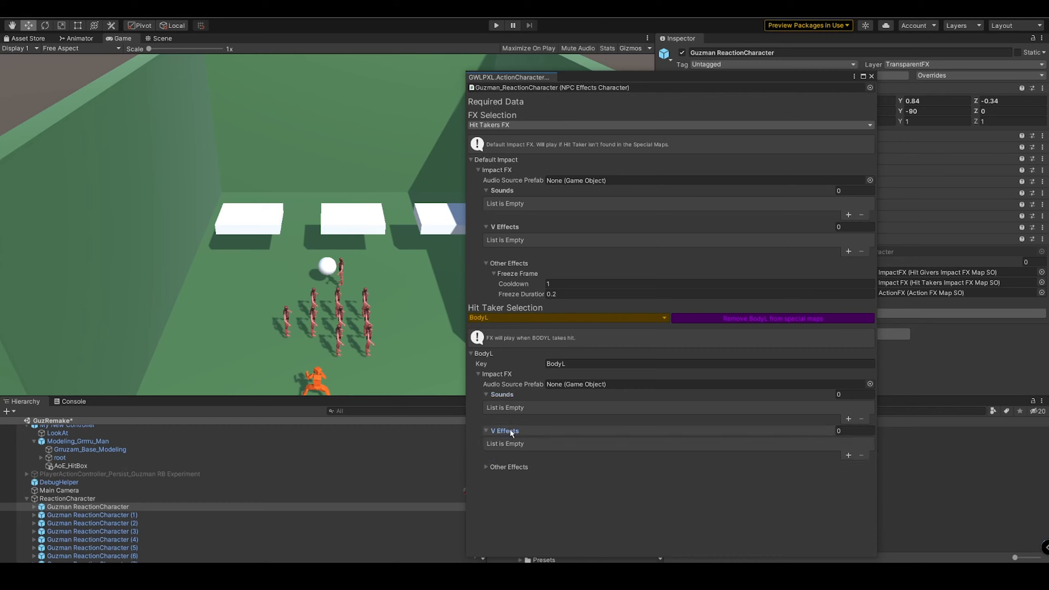
pyautogui.click(518, 478)
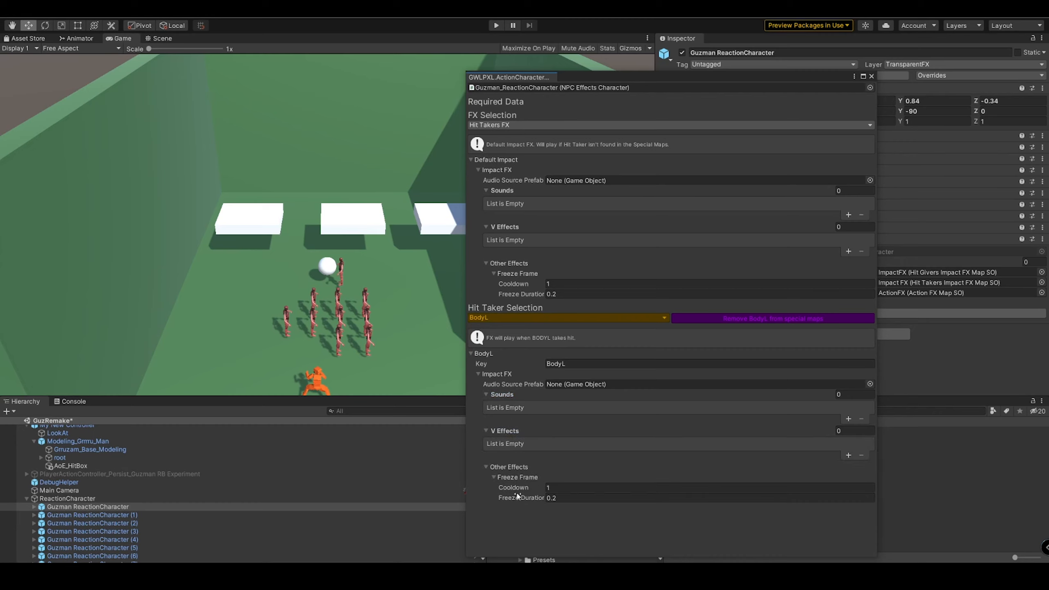
pyautogui.click(729, 324)
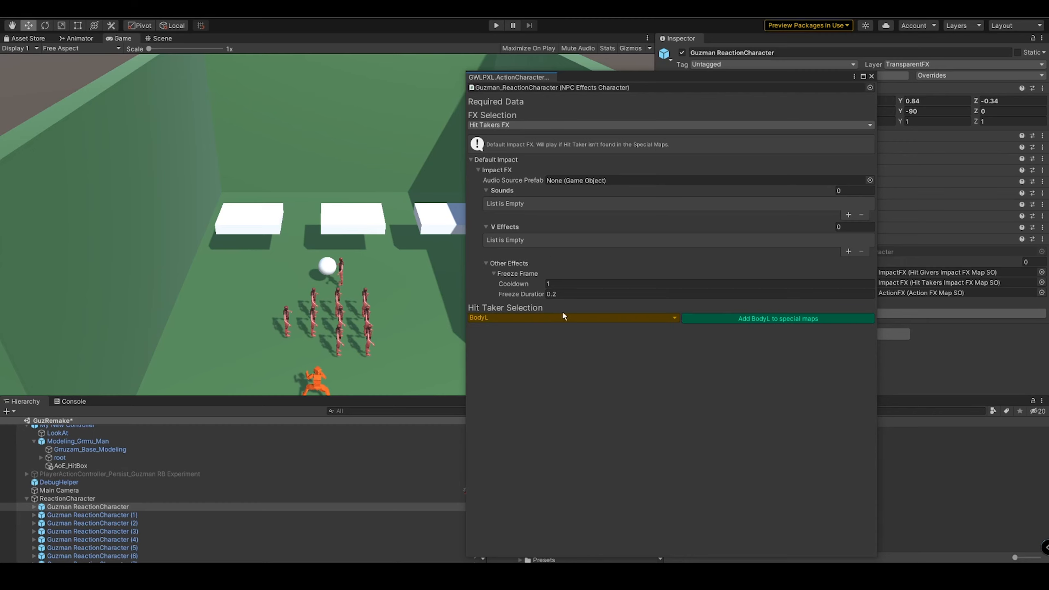
# Step: Add a visual effect to the hit takers' default Impact FX and assign CFX_Firework_Trails_Red as its VFX
pyautogui.click(849, 252)
pyautogui.click(870, 250)
pyautogui.write('cfx')
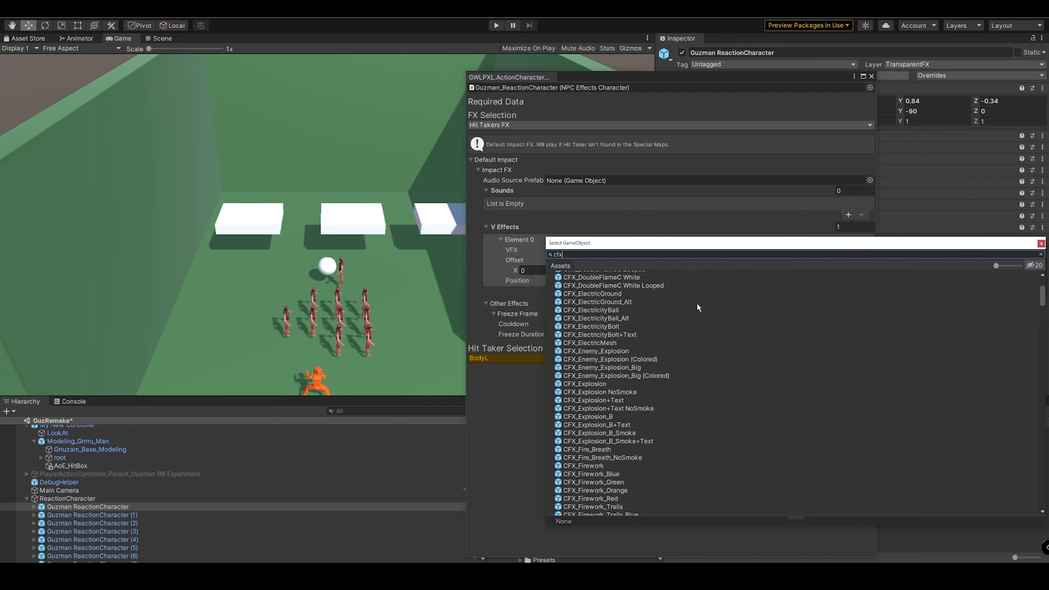
pyautogui.scroll(-5, 678, 344)
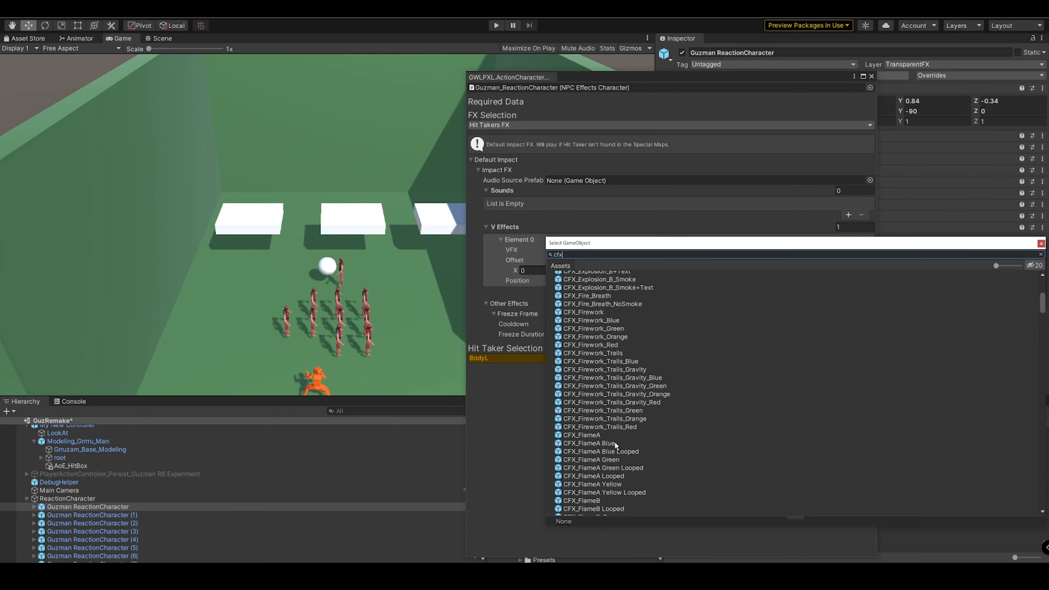
pyautogui.doubleClick(634, 428)
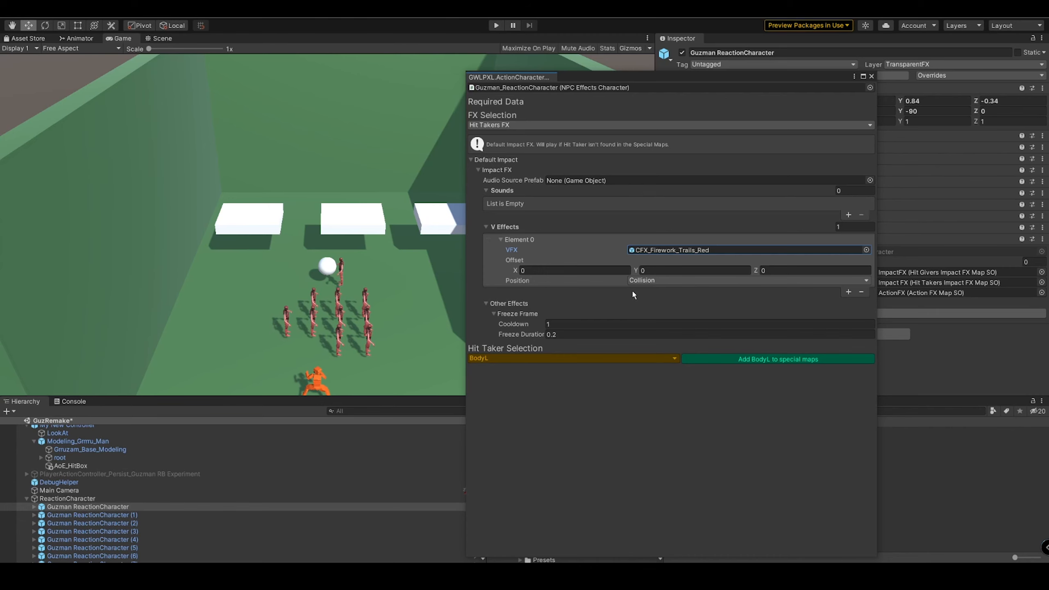
# Step: Enter play mode and attack the reaction characters from several sides to test the hit-taker firework effect
pyautogui.moveTo(592, 74); pyautogui.dragTo(697, 78)
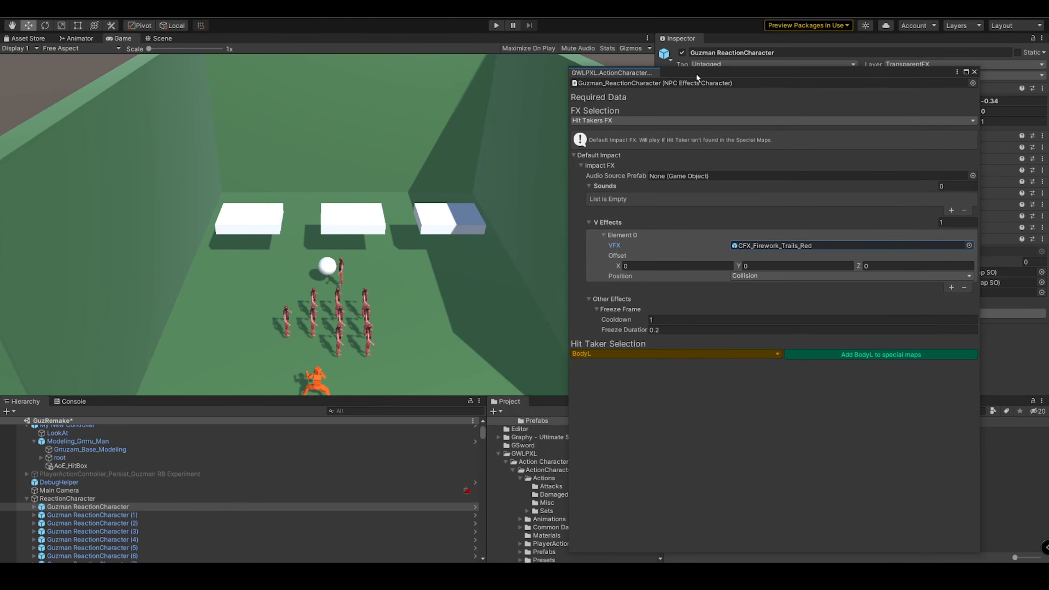
pyautogui.click(495, 26)
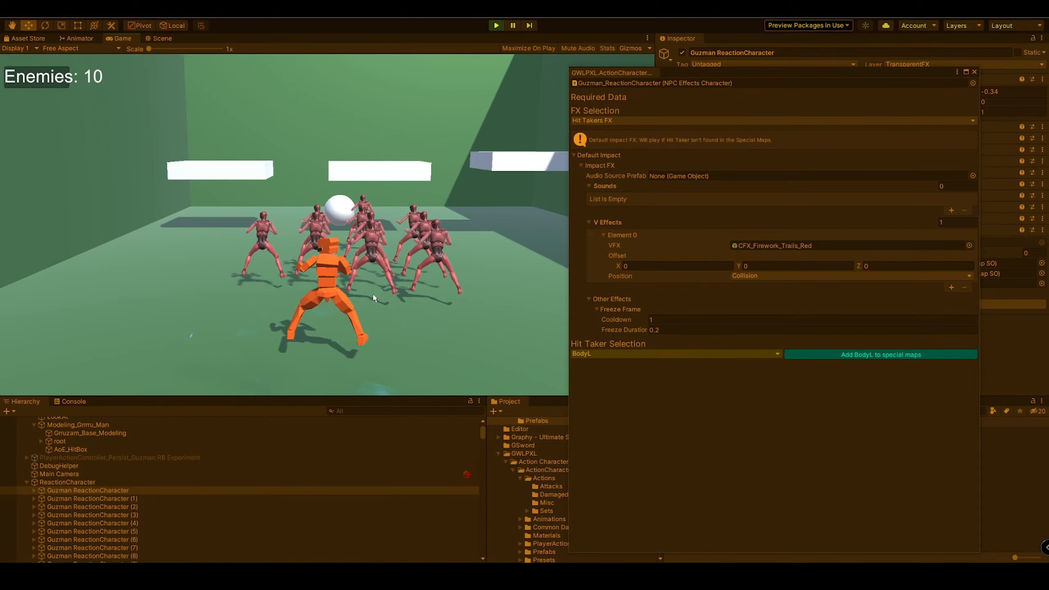
pyautogui.press('w')
pyautogui.click(372, 272)
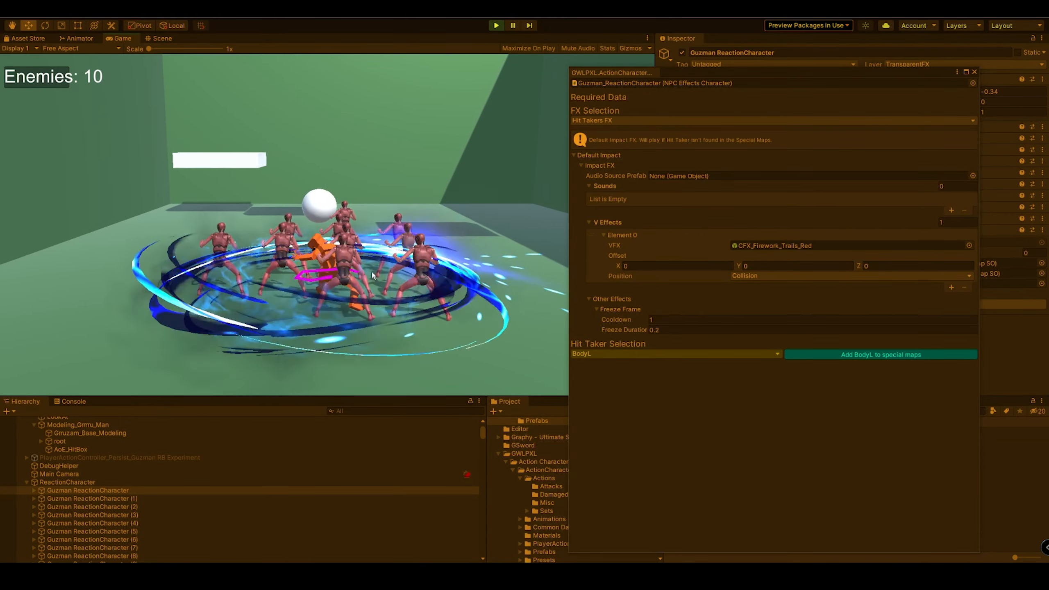
pyautogui.press('a')
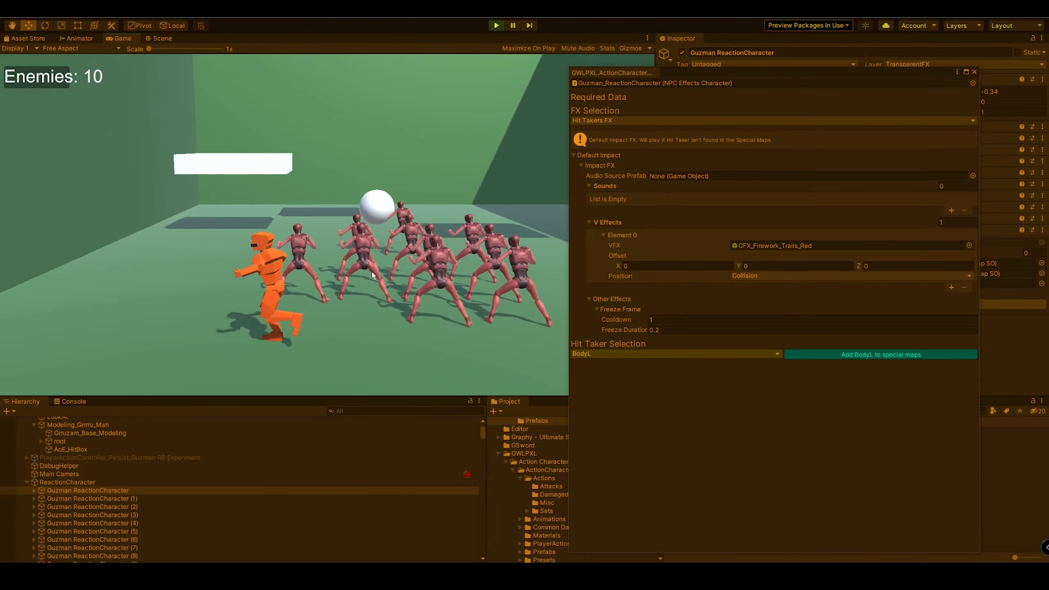
pyautogui.press('d')
pyautogui.click(375, 273)
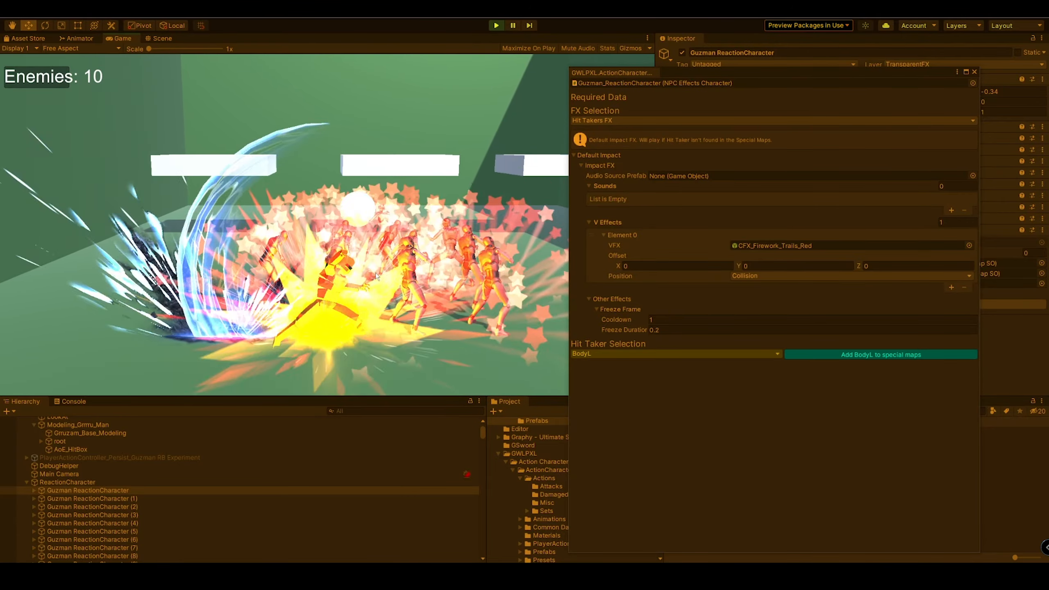
pyautogui.press('a')
pyautogui.press('w')
pyautogui.press('s')
pyautogui.press('d')
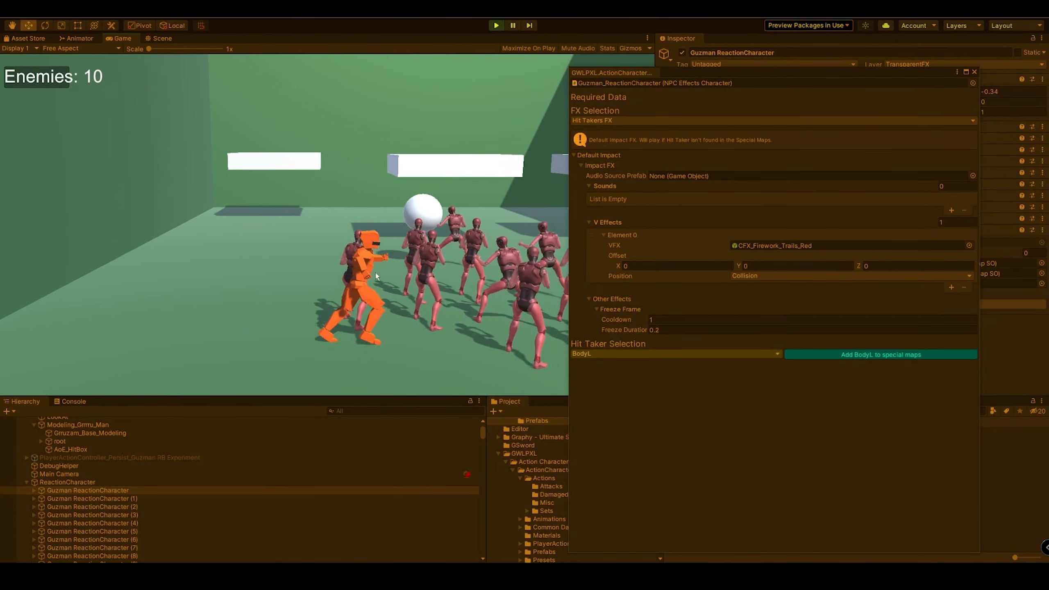
pyautogui.click(375, 273)
pyautogui.press('s')
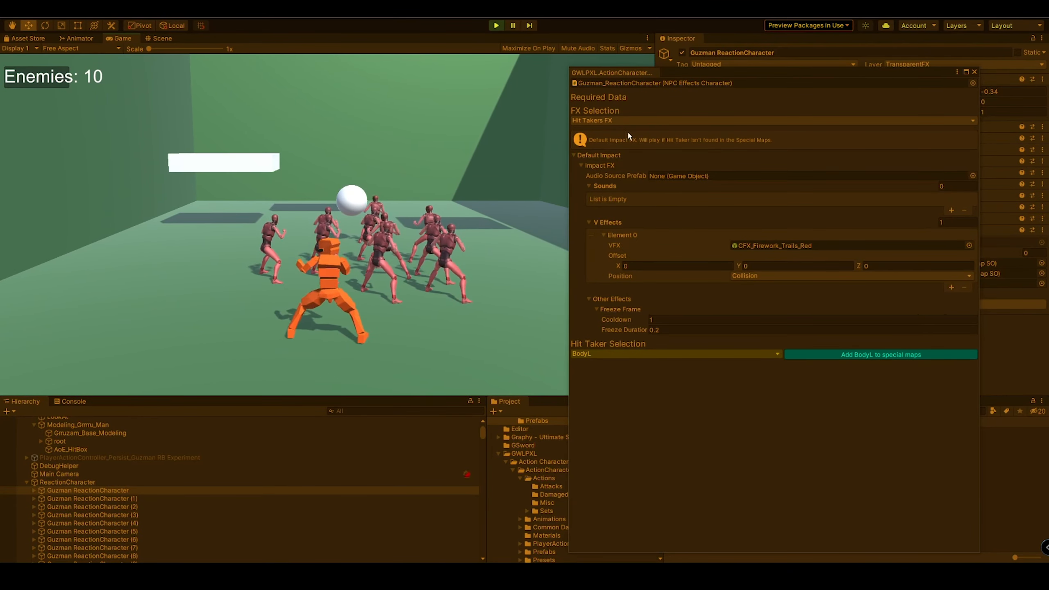
# Step: Check the NPC effects map assets assigned to the enemy and attack the group again to observe the freeze frame
pyautogui.moveTo(703, 75); pyautogui.dragTo(401, 82)
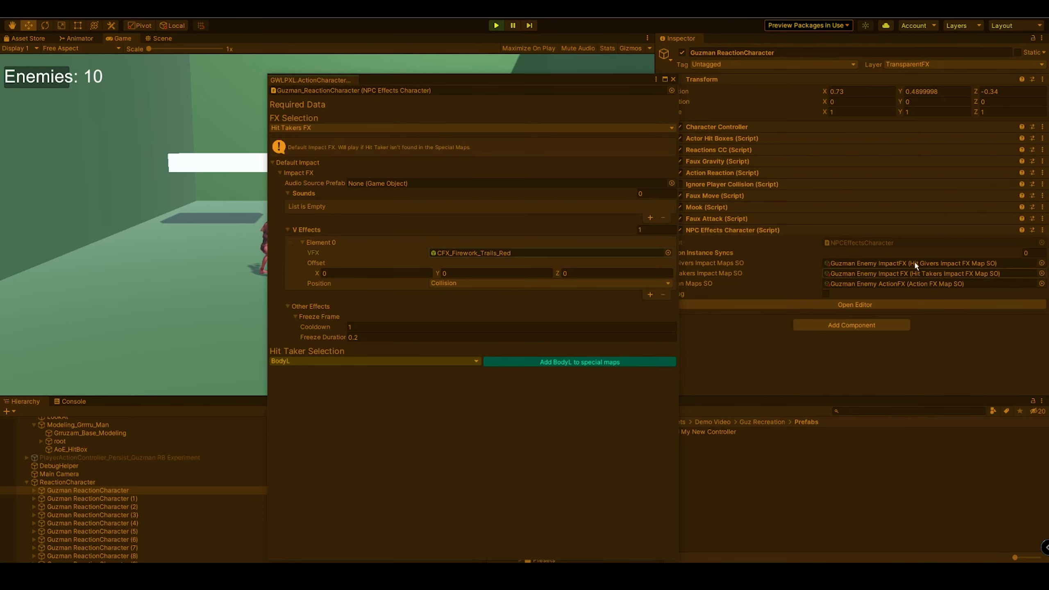
pyautogui.moveTo(484, 81); pyautogui.dragTo(732, 53)
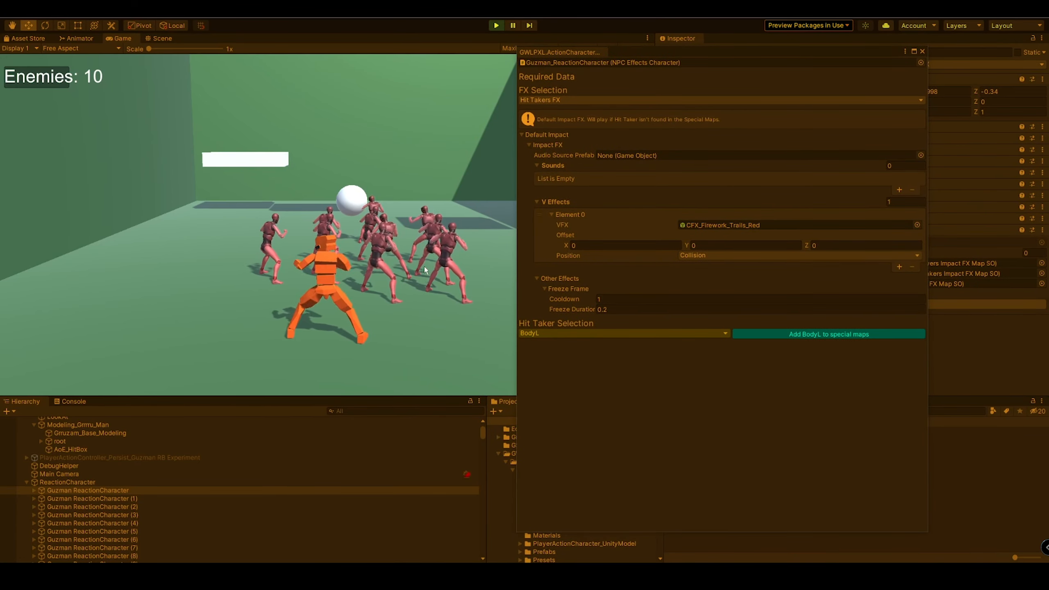
pyautogui.click(393, 250)
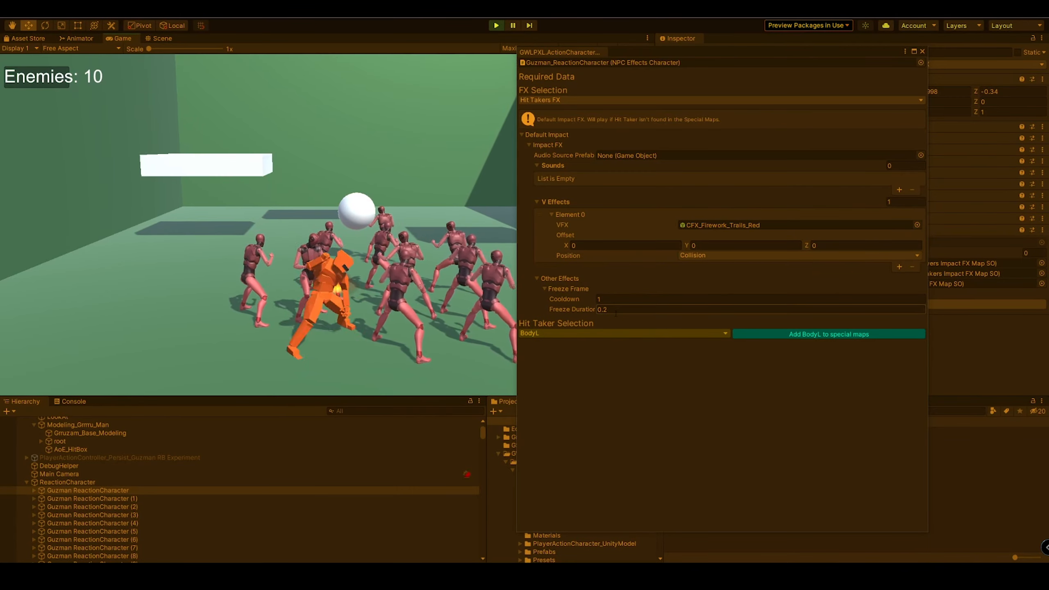
pyautogui.press('s')
# Step: Set the default impact's Freeze Duration to 1 and attack the enemies to test it
pyautogui.click(616, 310)
pyautogui.write('1')
pyautogui.click(393, 294)
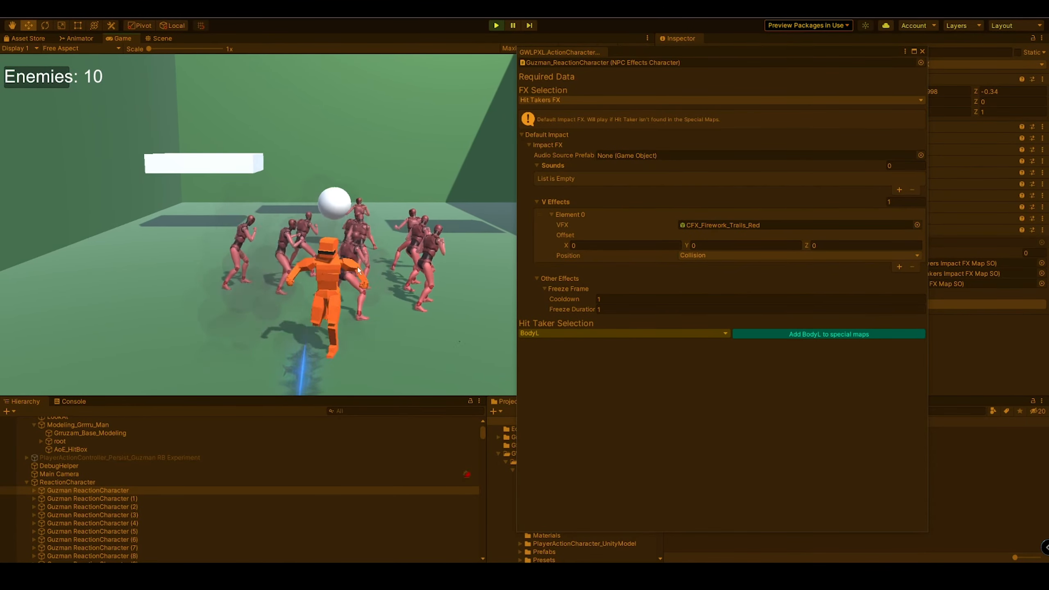
# Step: Set the default impact's Freeze Duration to 5, attack the enemies to test it, and pause the game
pyautogui.click(637, 312)
pyautogui.write('5')
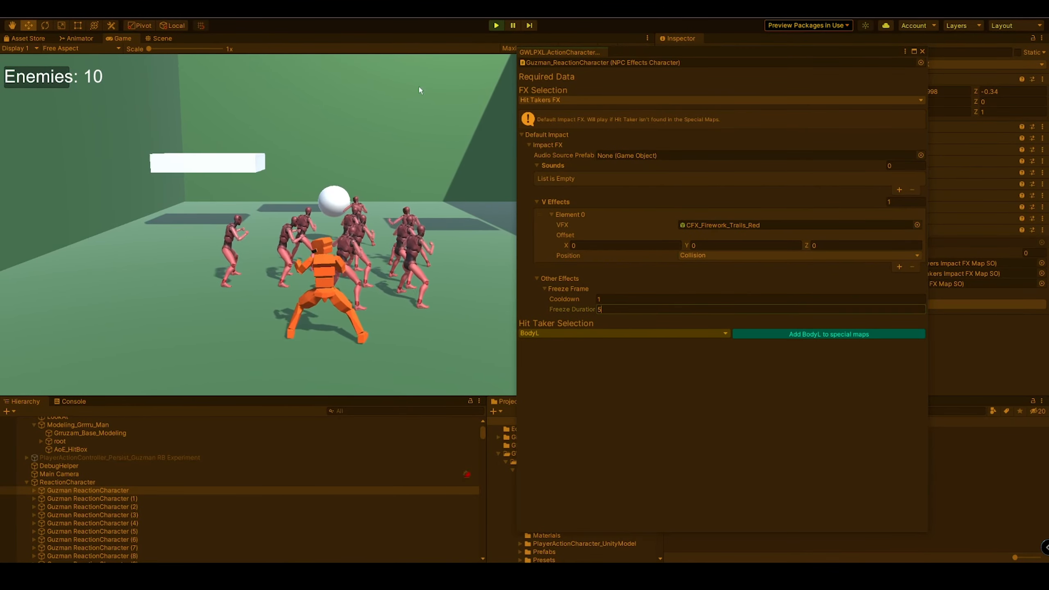
pyautogui.click(398, 108)
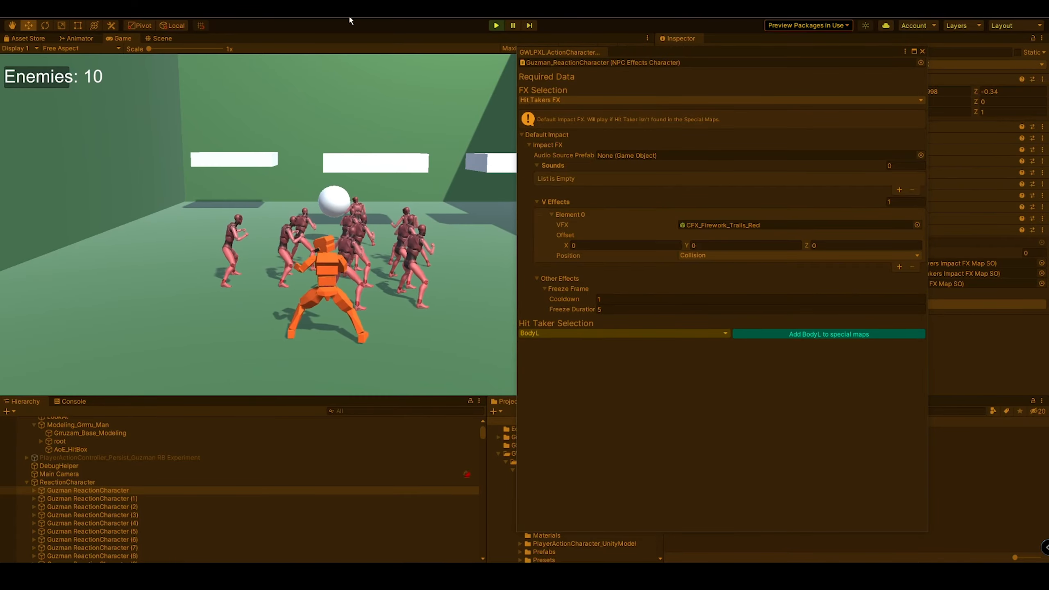
pyautogui.click(166, 257)
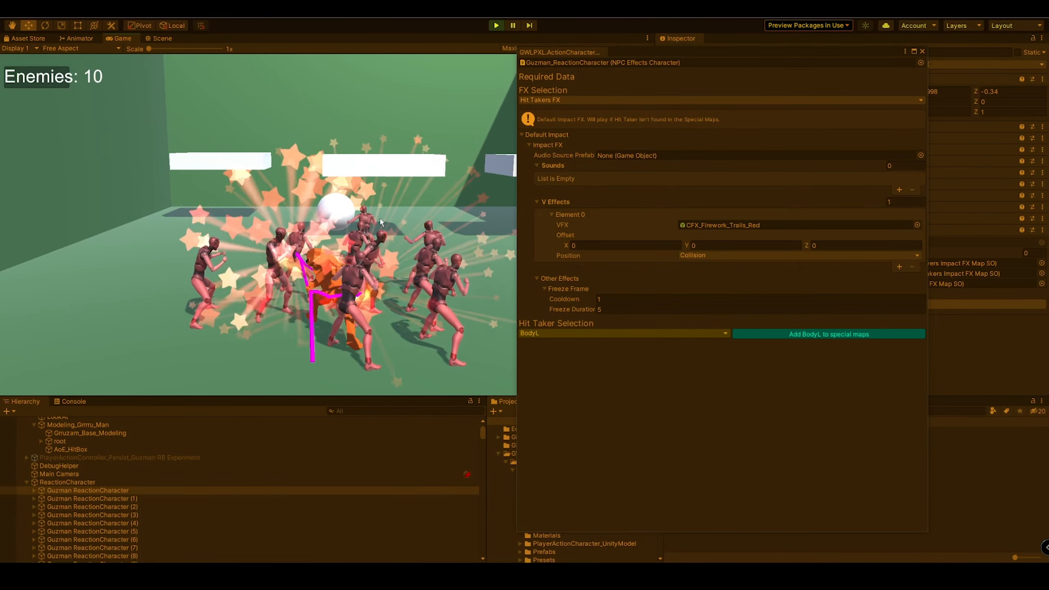
pyautogui.hotkey('ctrl', 'shift', 'p')
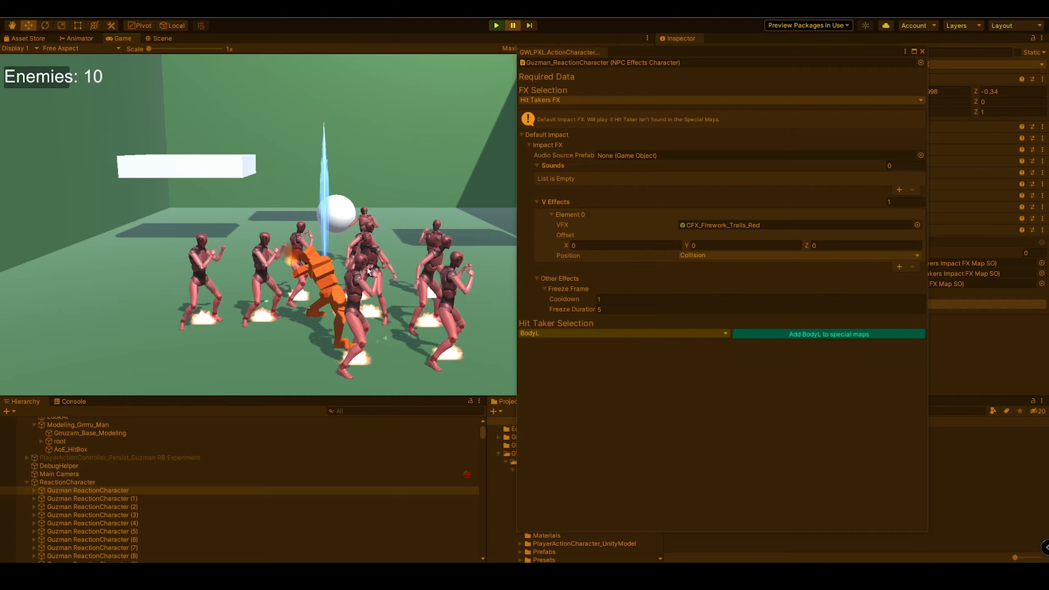
# Step: Resume the paused game and set the Freeze Duration of the hit takers' default impact to 0.25
pyautogui.click(514, 25)
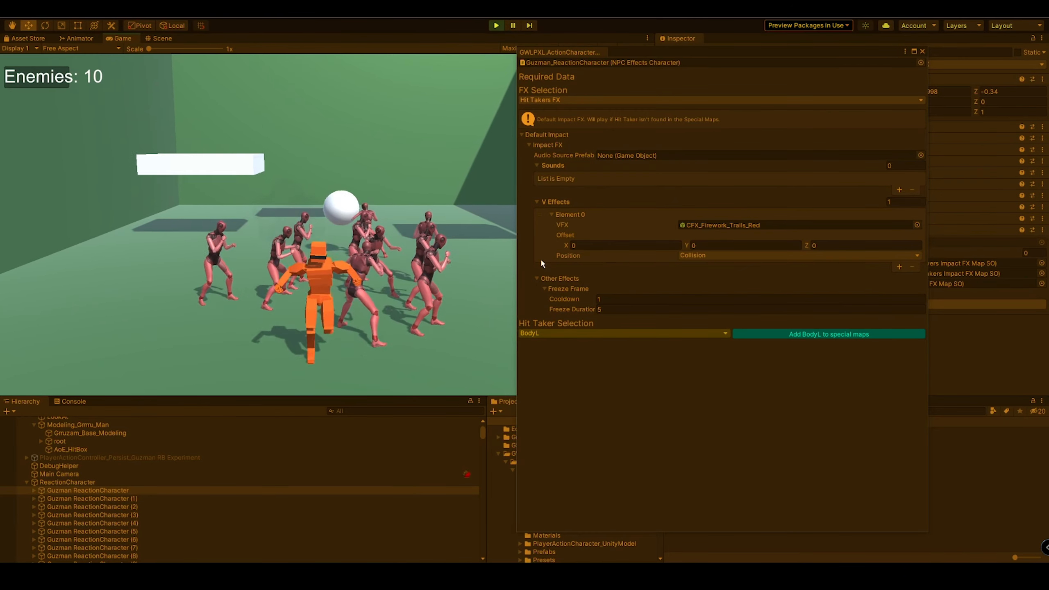
pyautogui.click(62, 402)
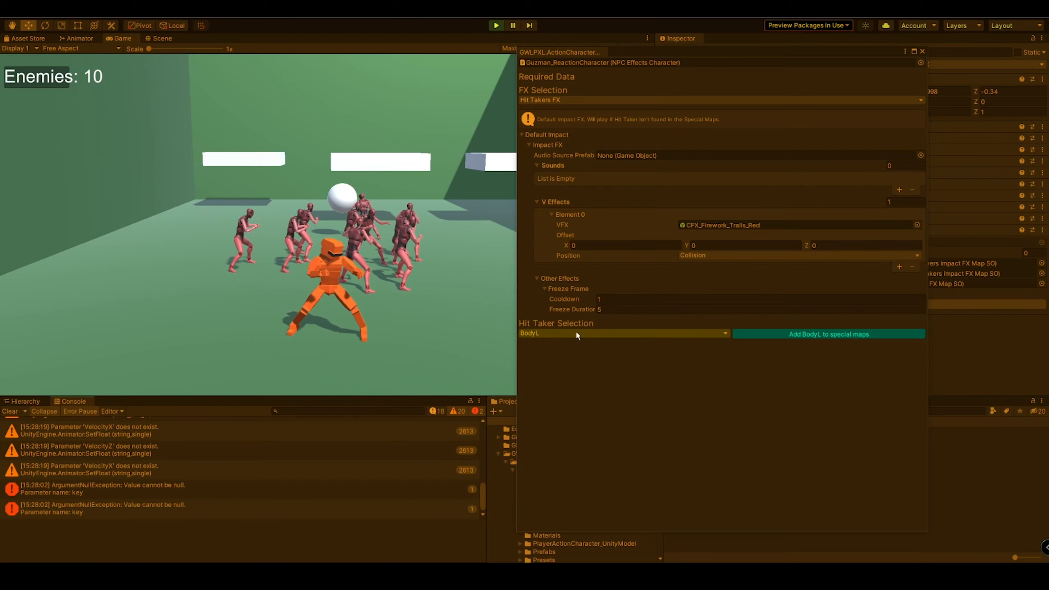
pyautogui.click(552, 334)
pyautogui.click(546, 344)
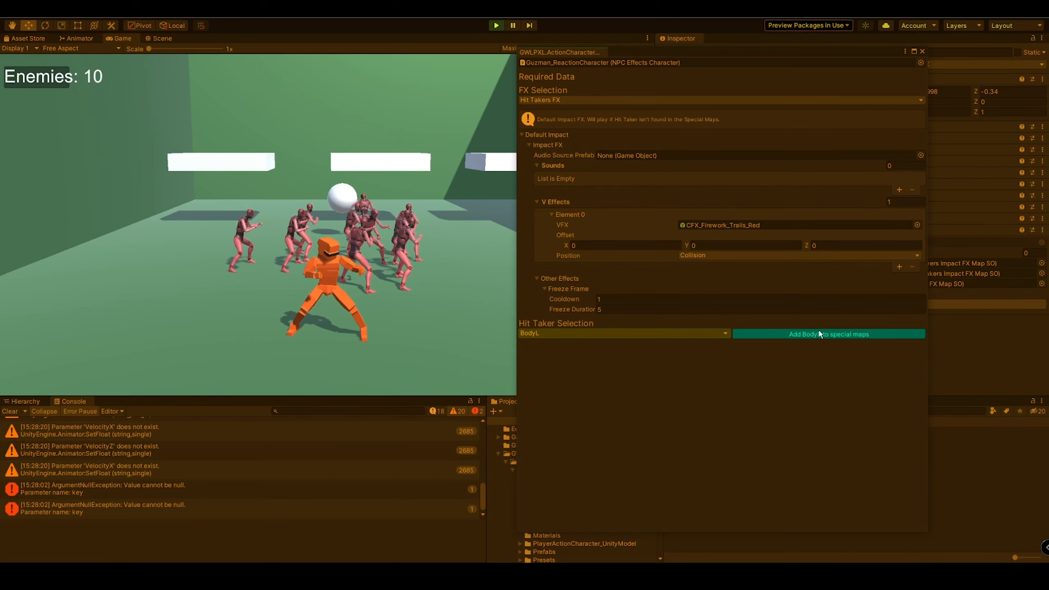
pyautogui.click(681, 309)
pyautogui.write('0.25')
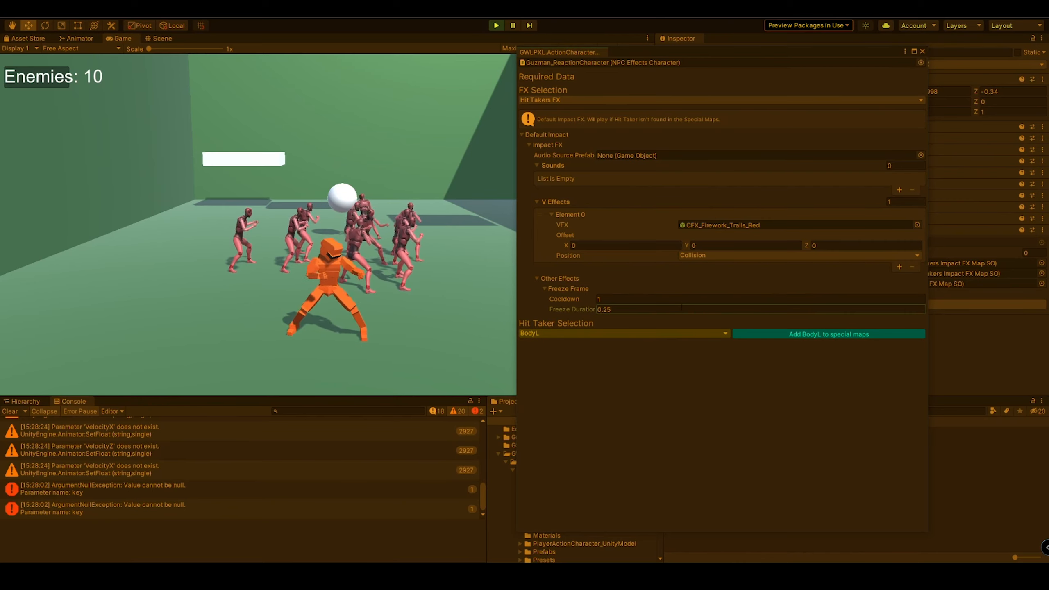
# Step: Review the enemy's Hit Givers FX and Action FX default settings, and close the effects editor
pyautogui.click(588, 100)
pyautogui.click(566, 120)
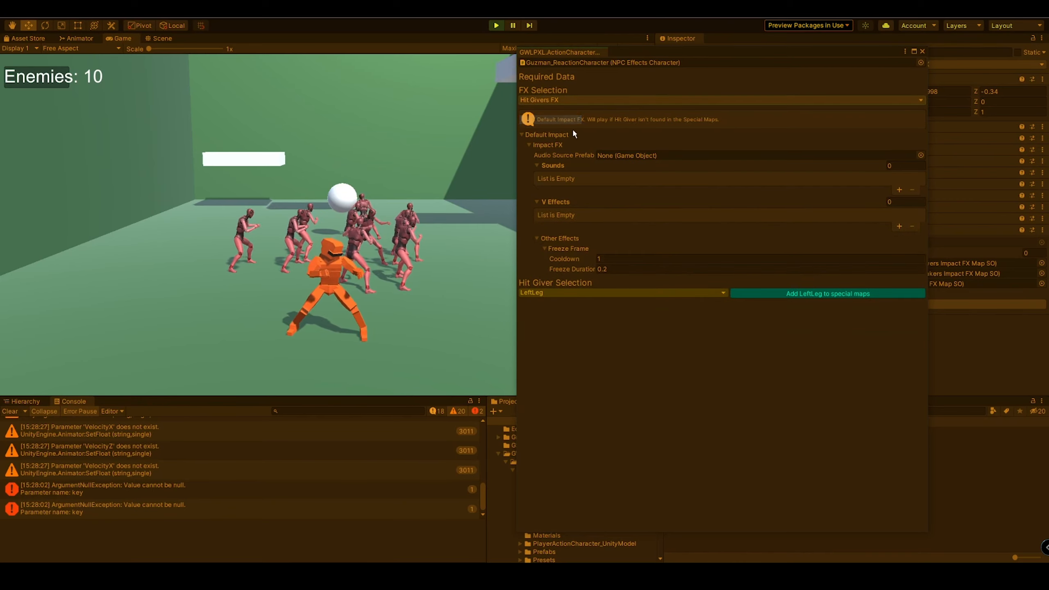
pyautogui.click(587, 100)
pyautogui.click(580, 111)
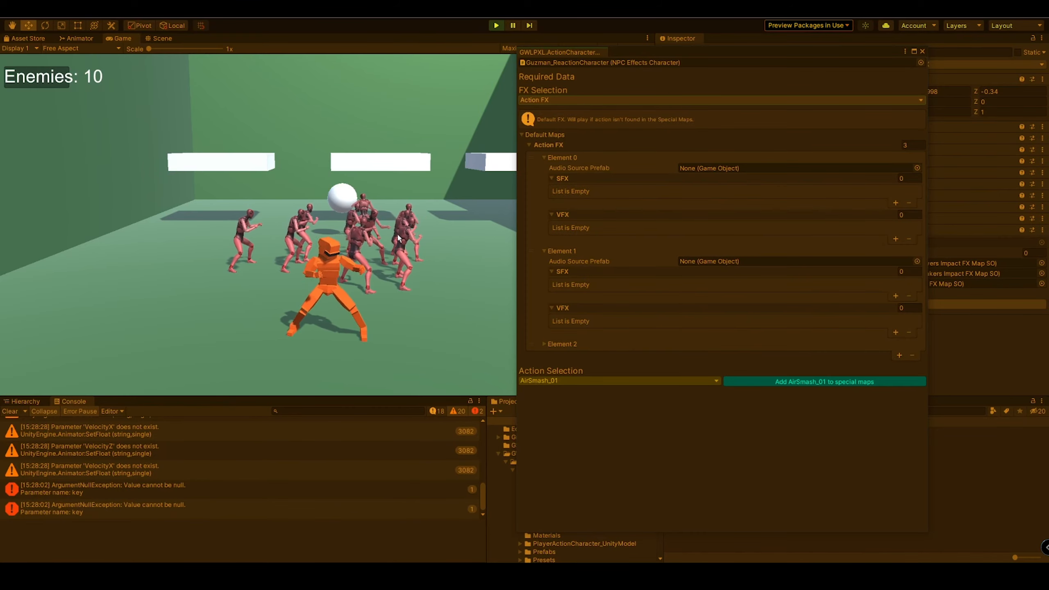
pyautogui.click(922, 51)
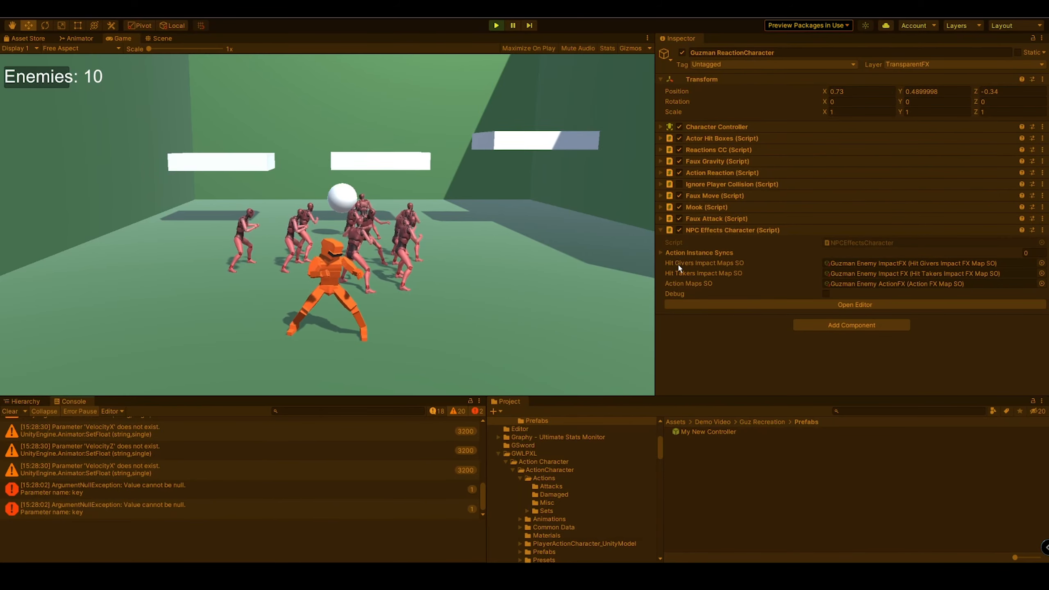
# Step: Exit play mode and clear the console entries
pyautogui.click(12, 411)
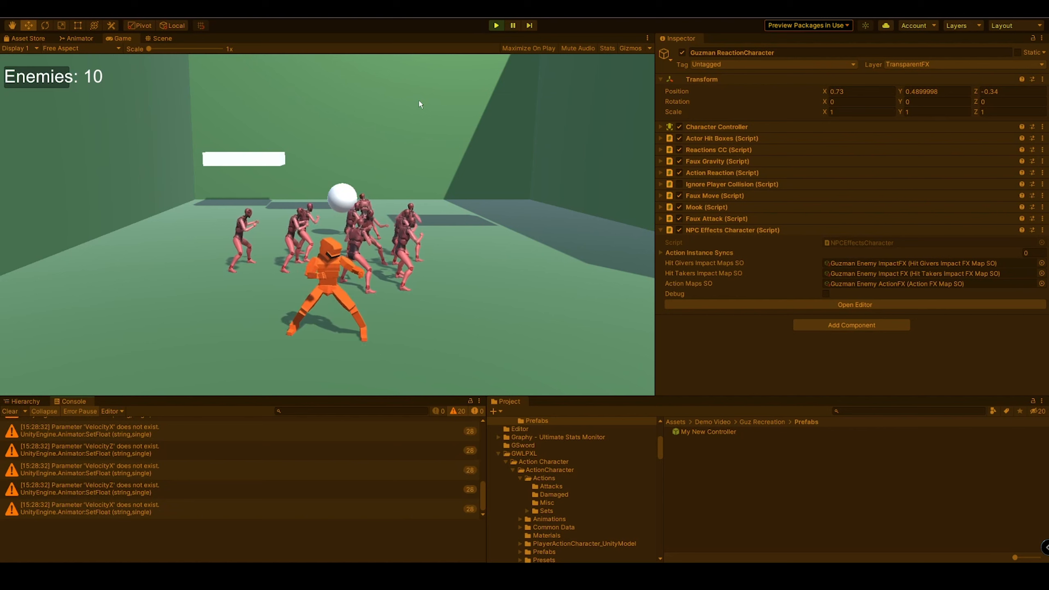
pyautogui.click(497, 25)
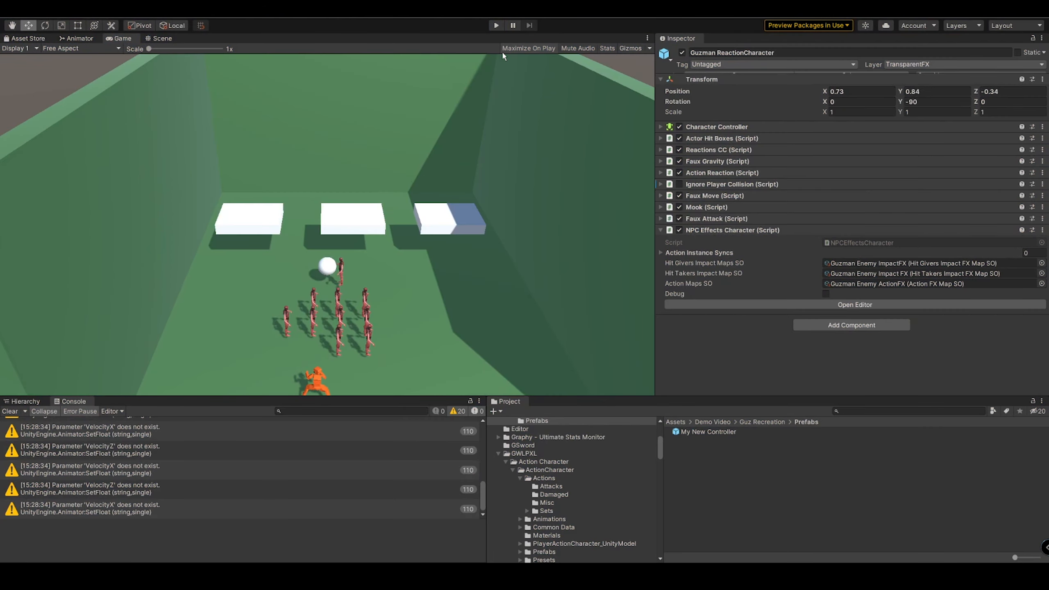
pyautogui.click(15, 412)
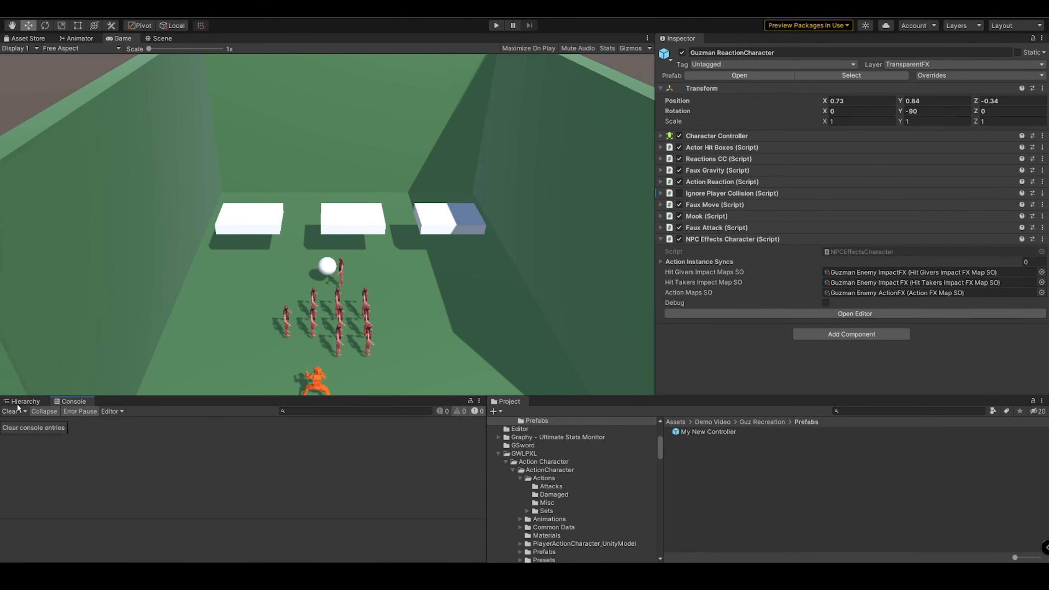